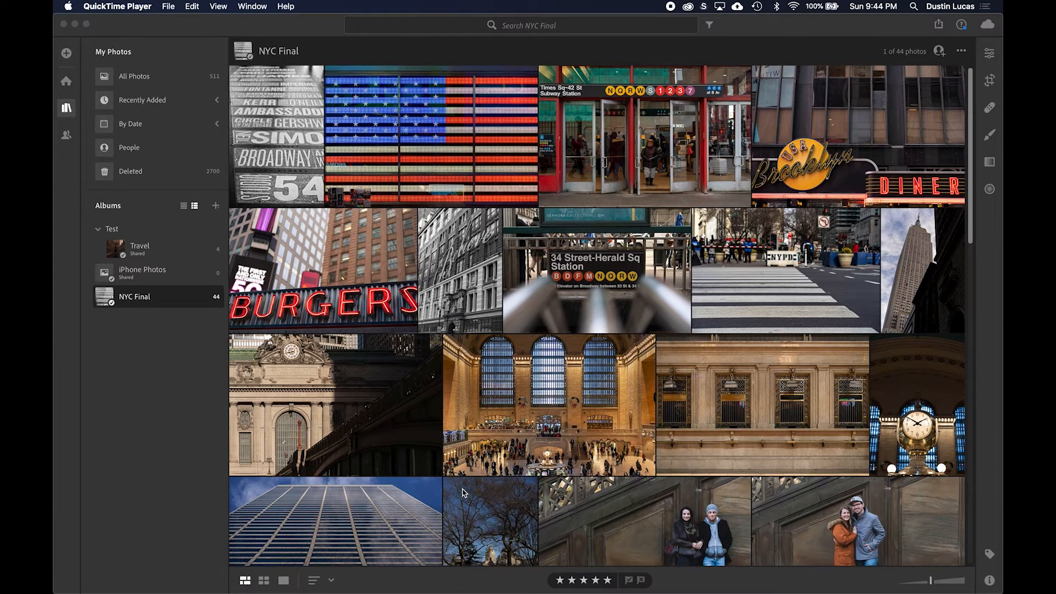
scroll(462, 493, down, 1)
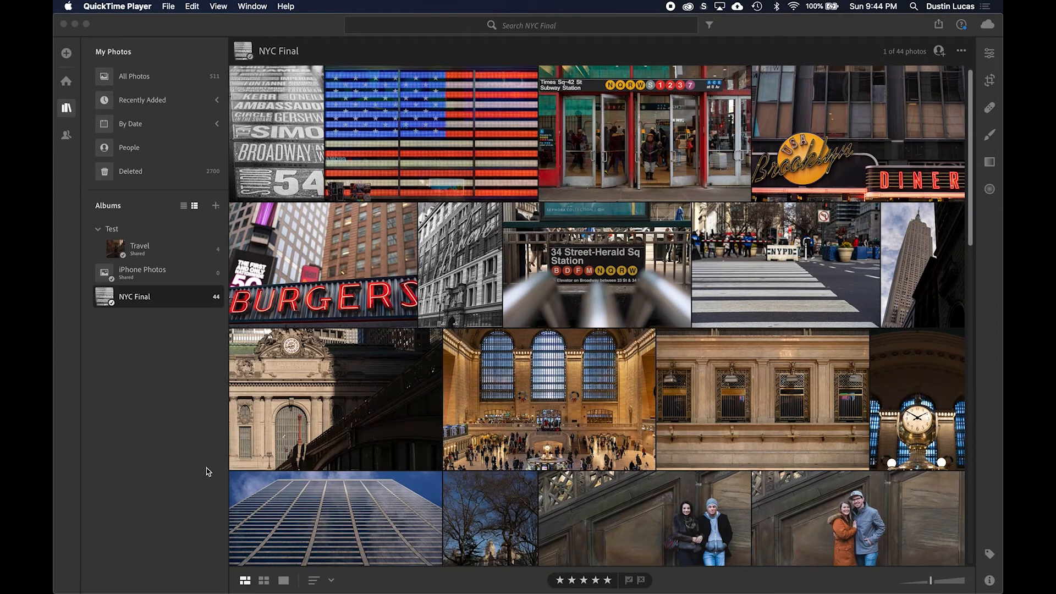
scroll(297, 462, up, 1)
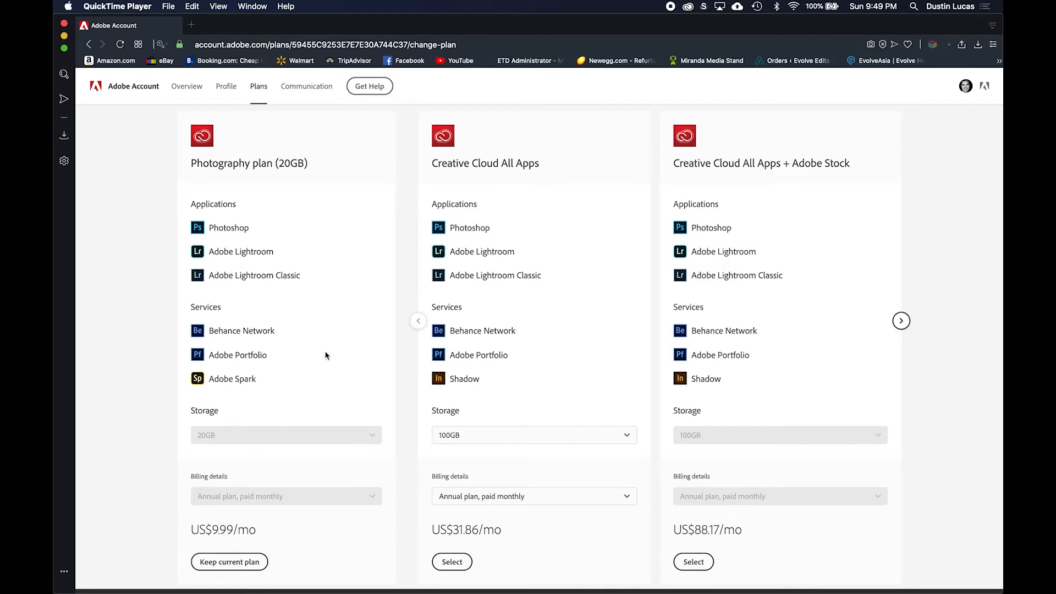
Examine the current Photography plan's included applications, services, storage and monthly price alongside the other Creative Cloud plans
scroll(265, 411, down, 2)
click(266, 402)
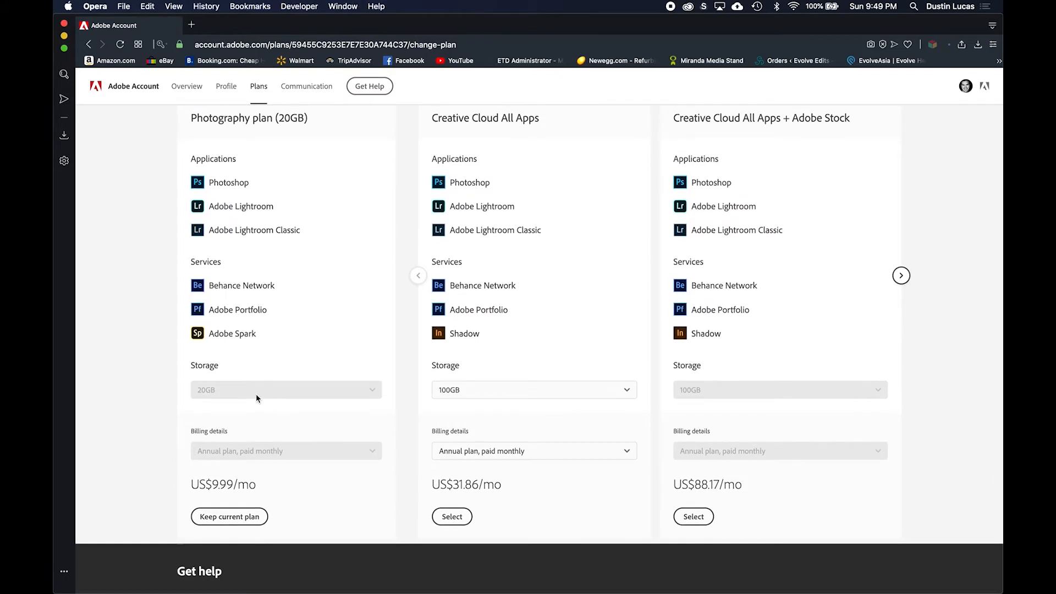
scroll(292, 368, up, 1)
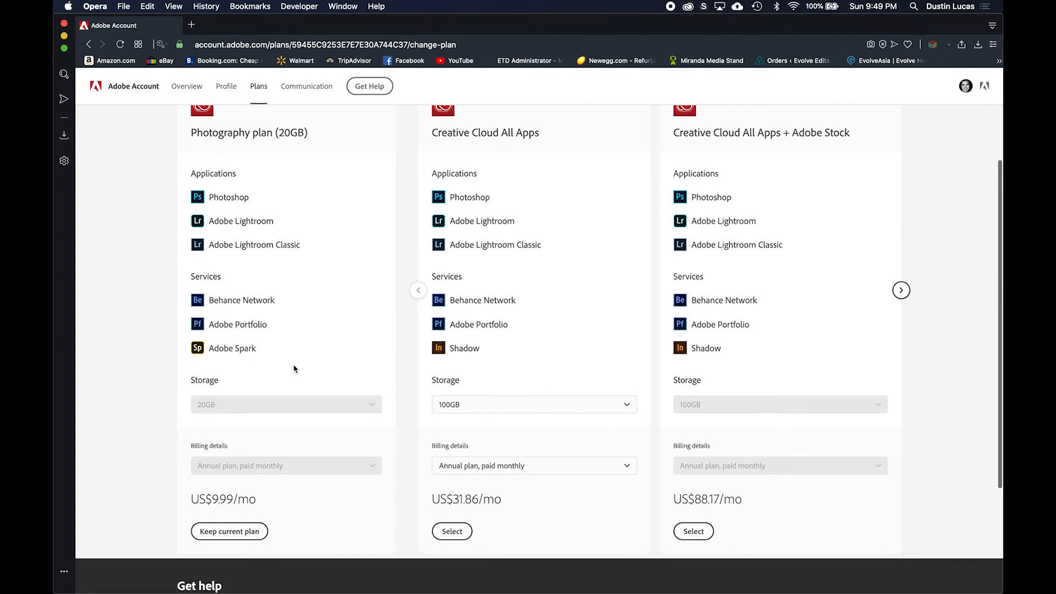
scroll(294, 368, up, 2)
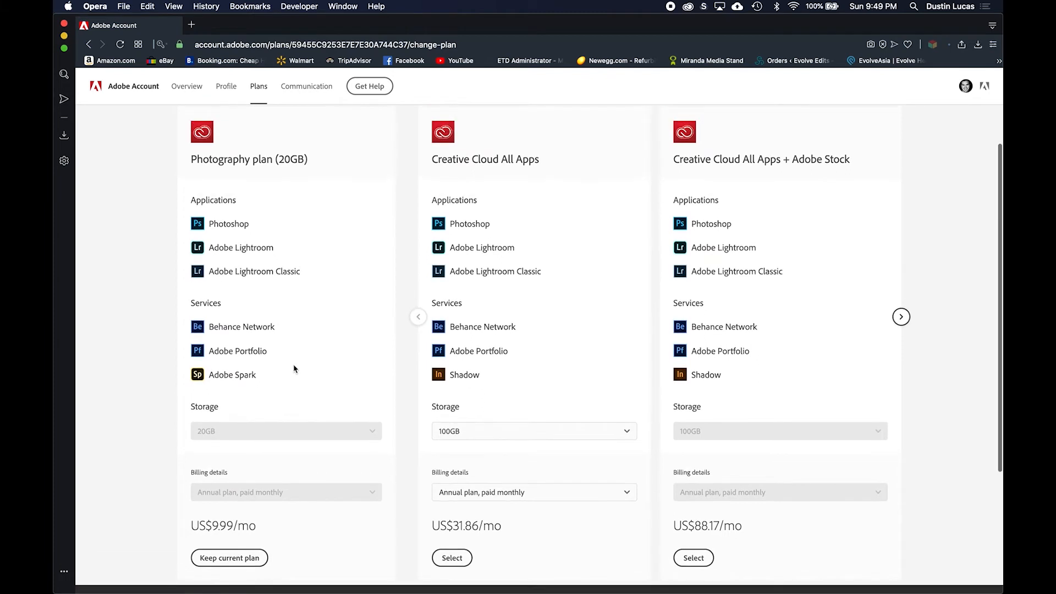
scroll(294, 368, down, 1)
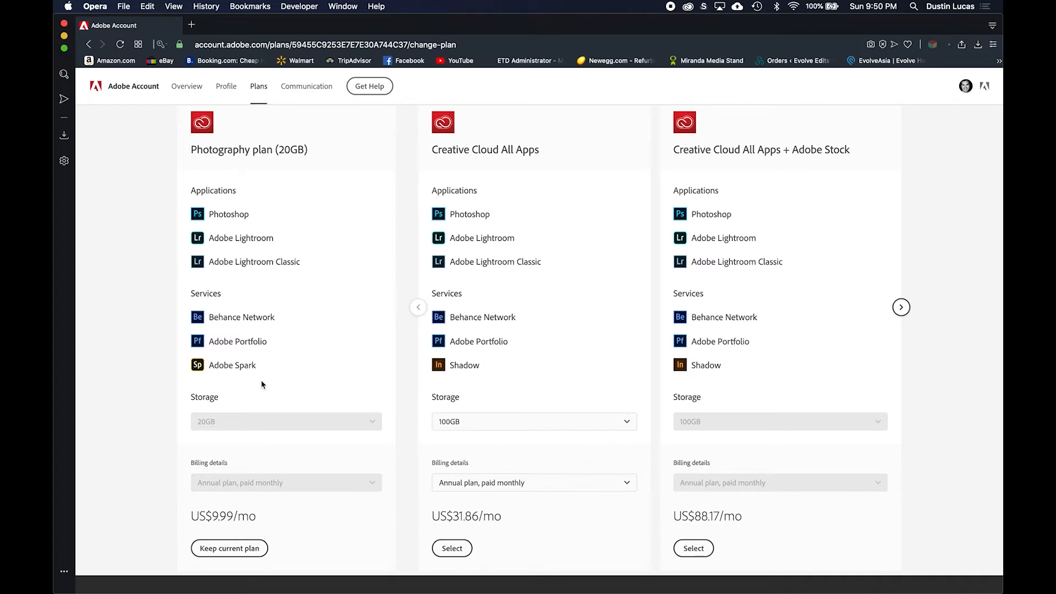
scroll(332, 509, down, 3)
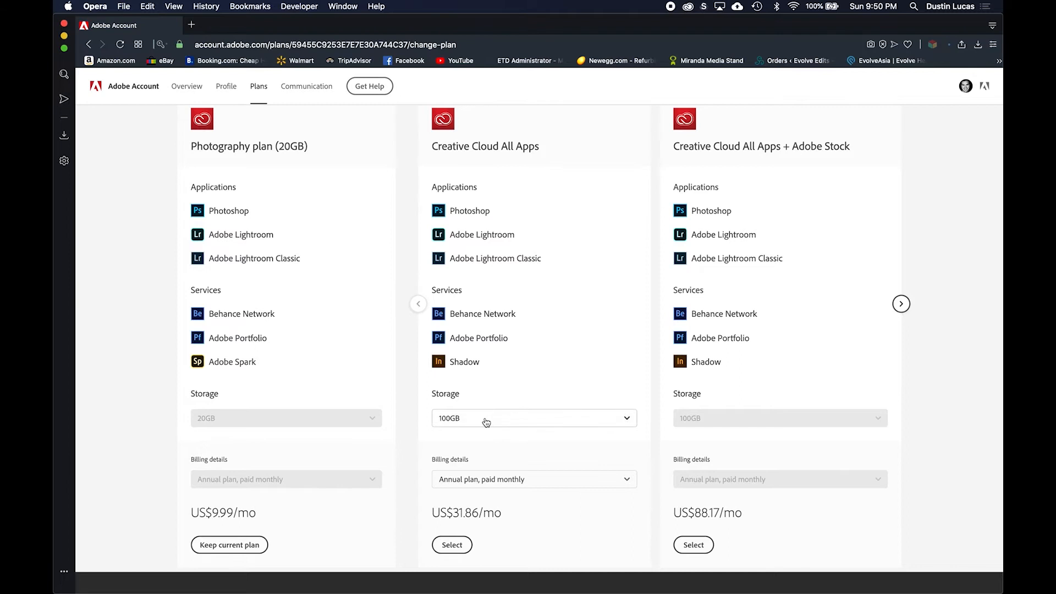
Choose 1TB storage for the Creative Cloud All Apps plan and compare its monthly price with the other plans
click(486, 422)
click(474, 459)
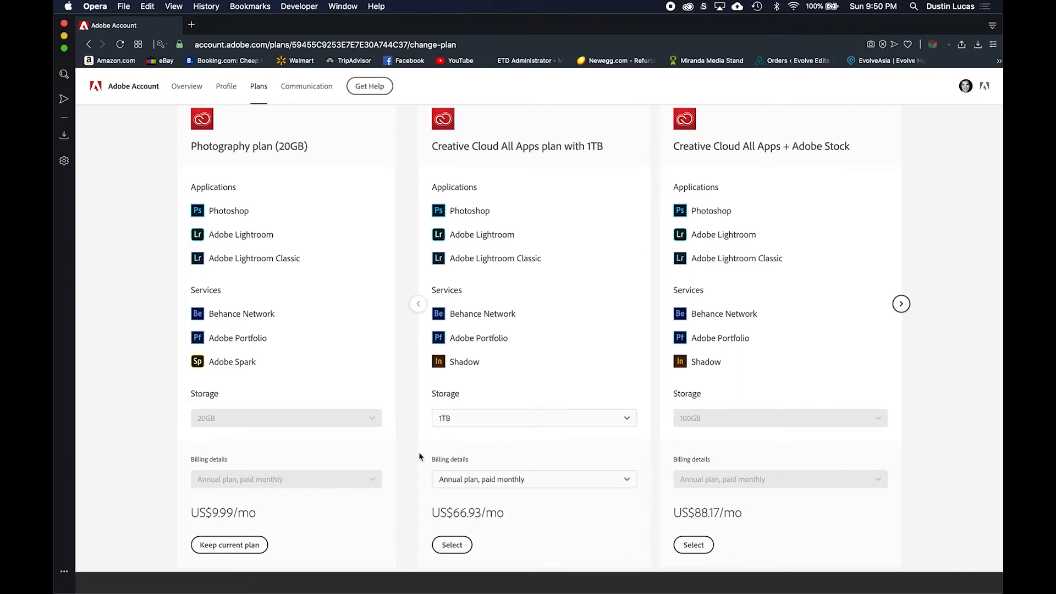
scroll(479, 355, down, 2)
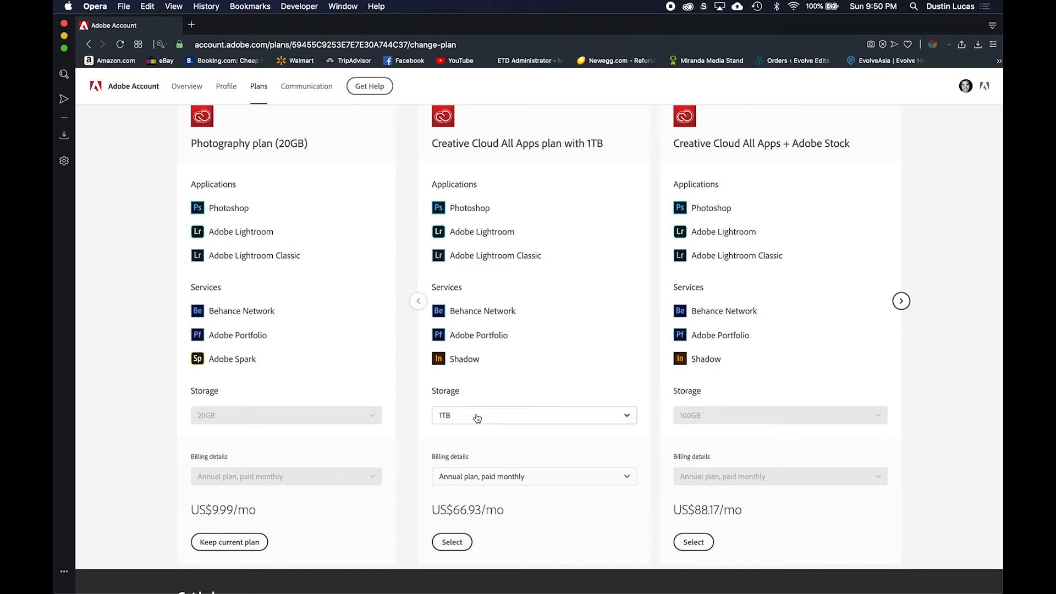
scroll(385, 394, up, 3)
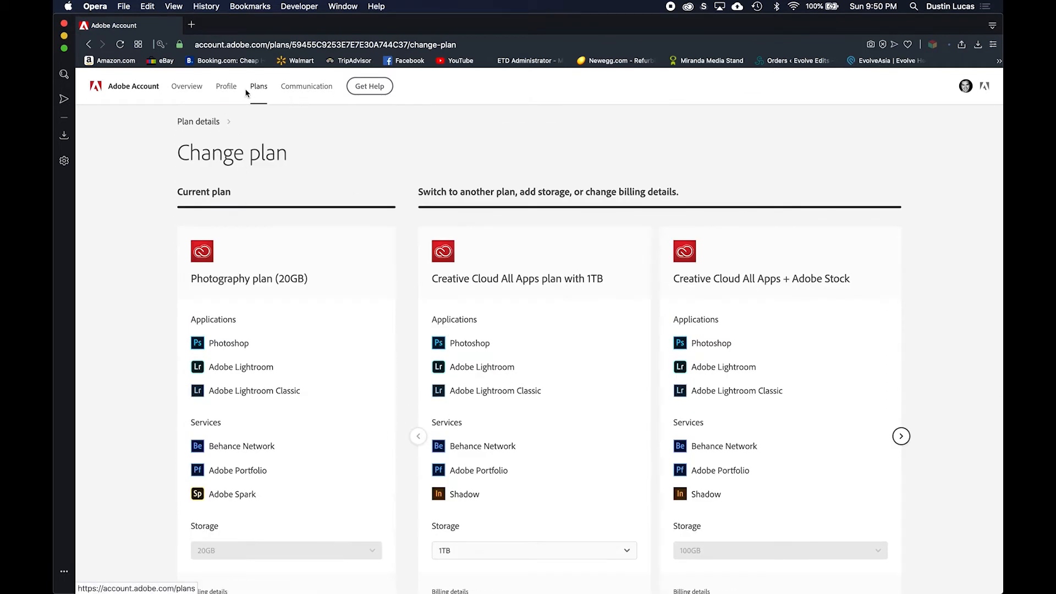
scroll(323, 346, down, 3)
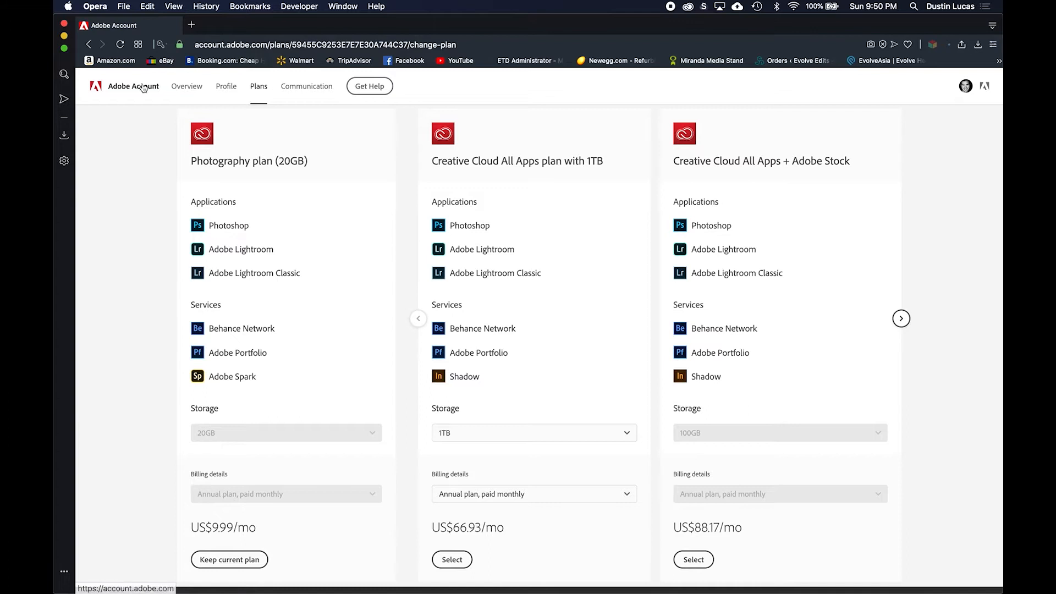
Quit the Opera browser and bring up the installed apps in the Creative Cloud desktop app
click(88, 7)
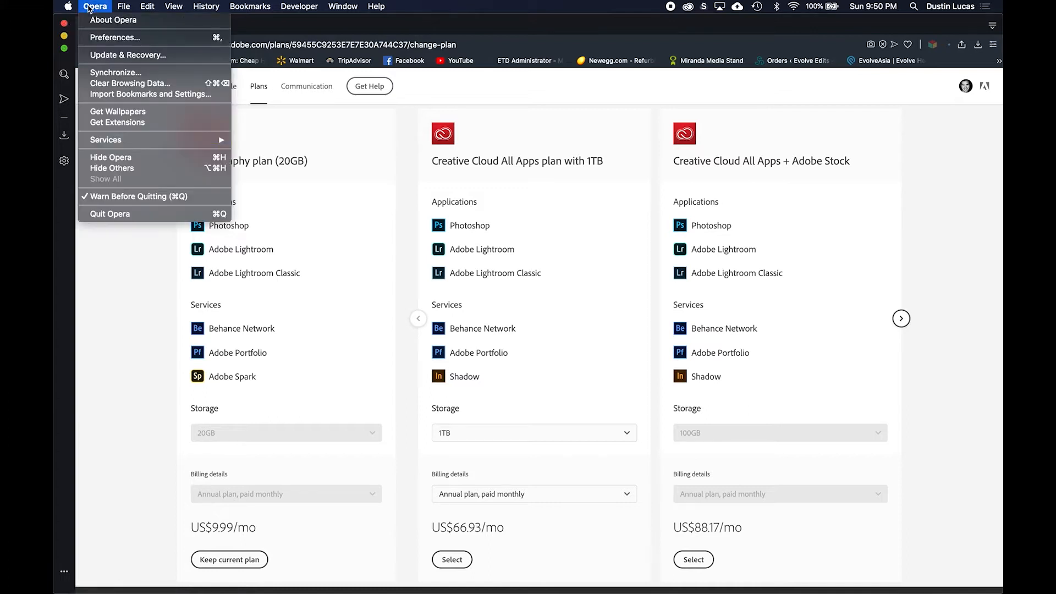
click(103, 215)
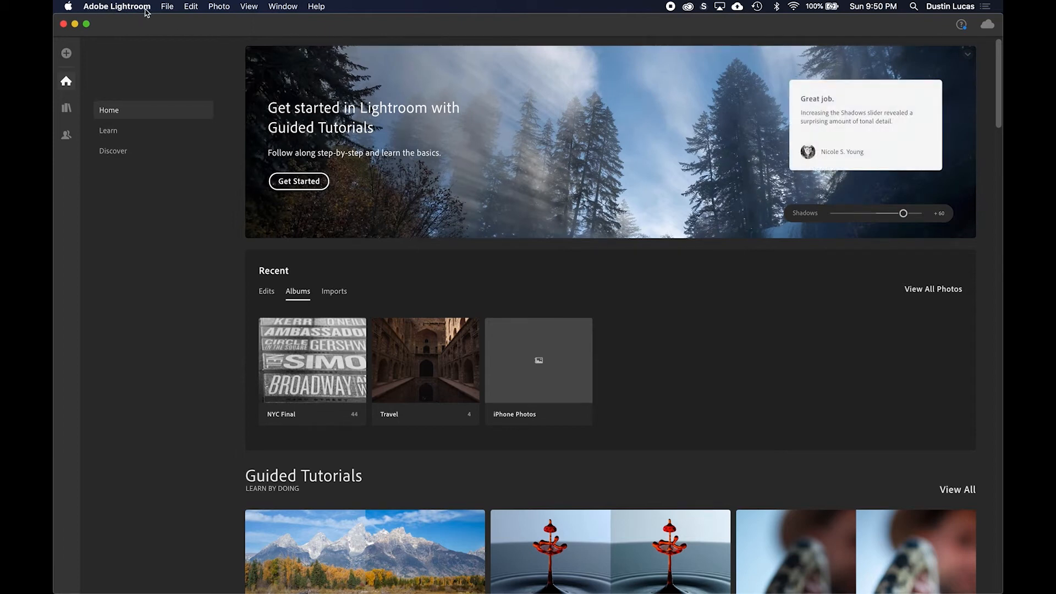
click(689, 7)
scroll(609, 347, down, 2)
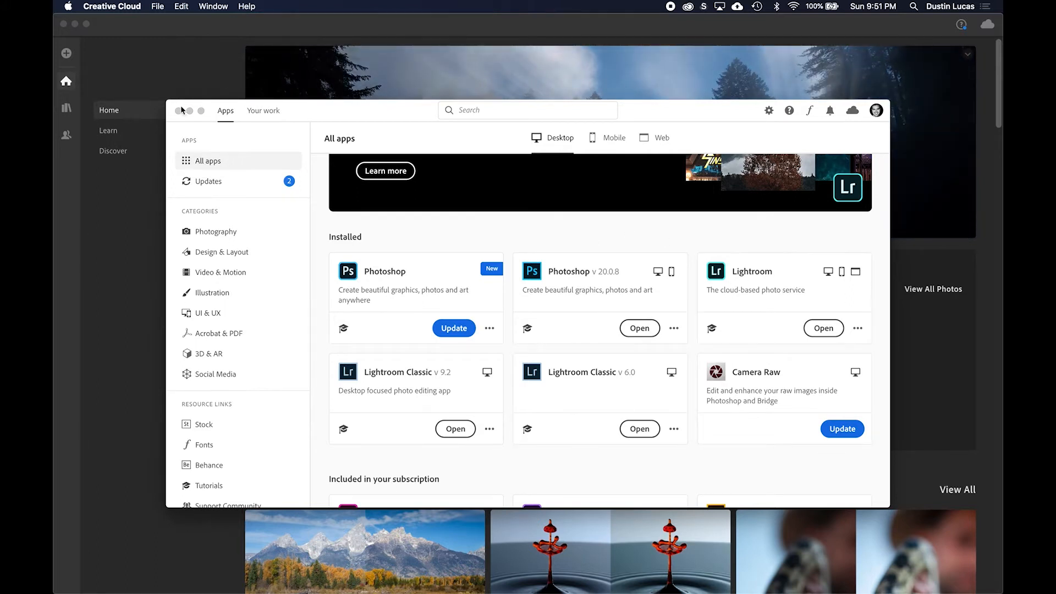
View the other available versions of Lightroom, then dismiss the version list and close the Creative Cloud window
click(858, 328)
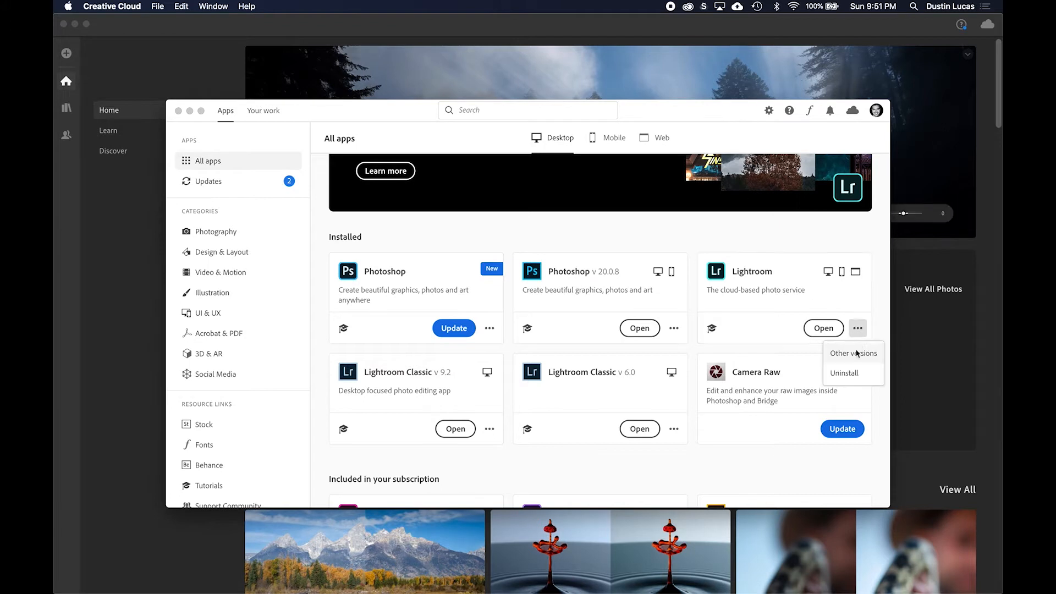
click(854, 355)
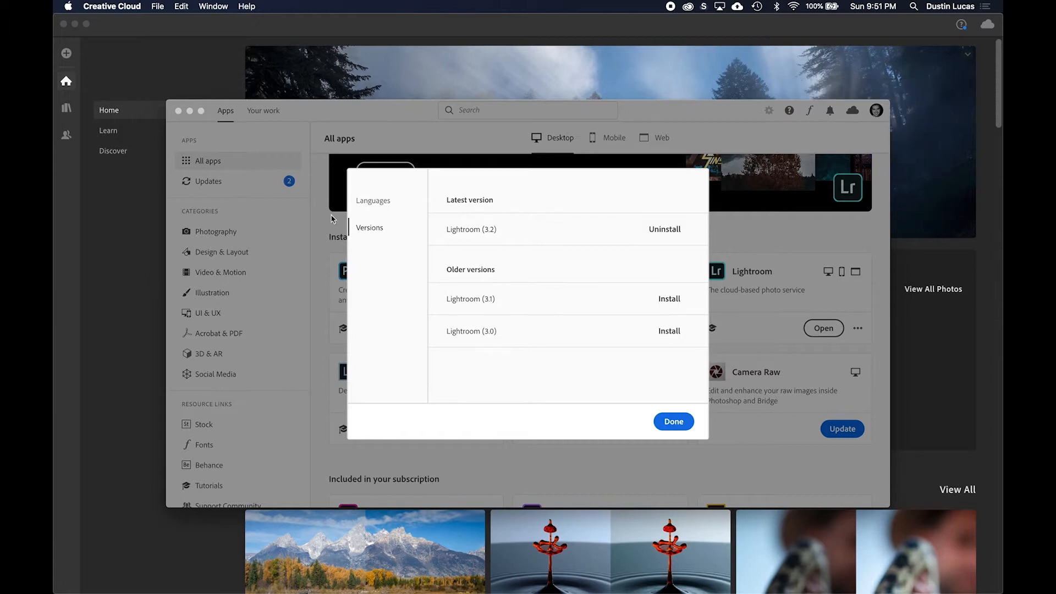
click(672, 421)
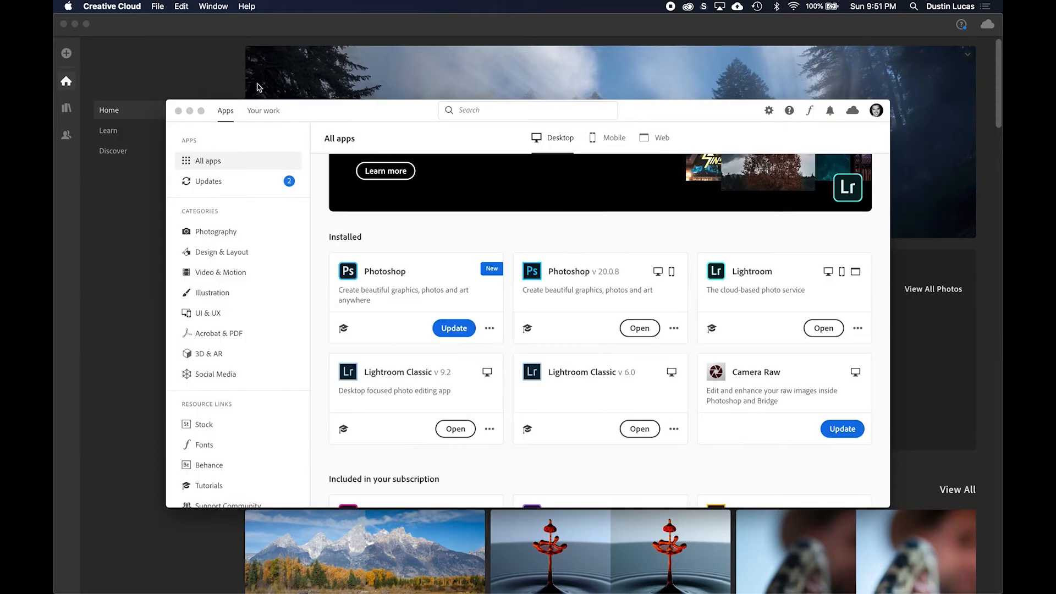
click(178, 111)
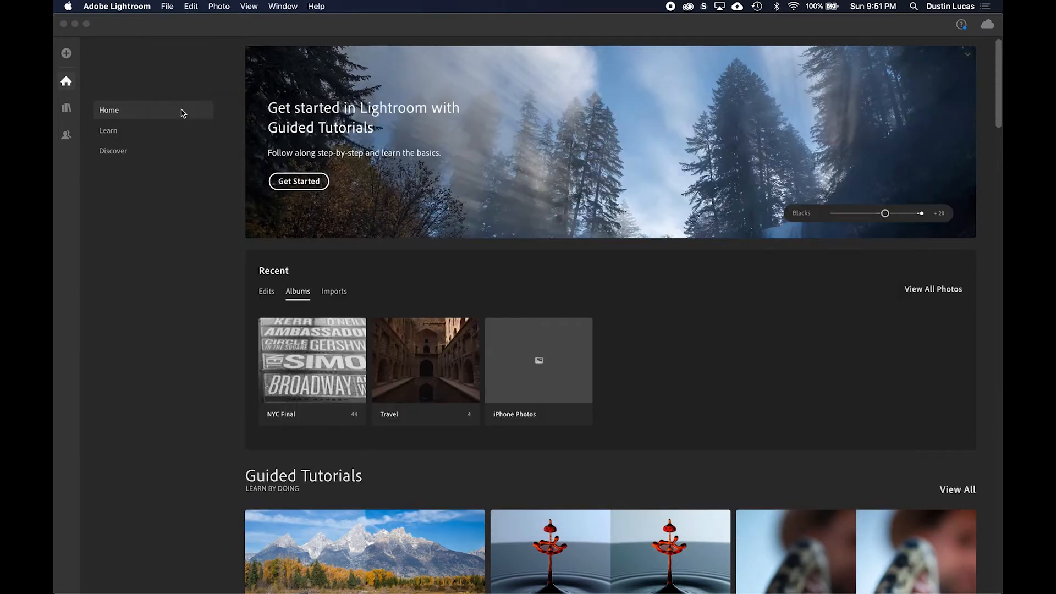
Open Lightroom's preferences and view the account details with the cloud storage usage
click(123, 7)
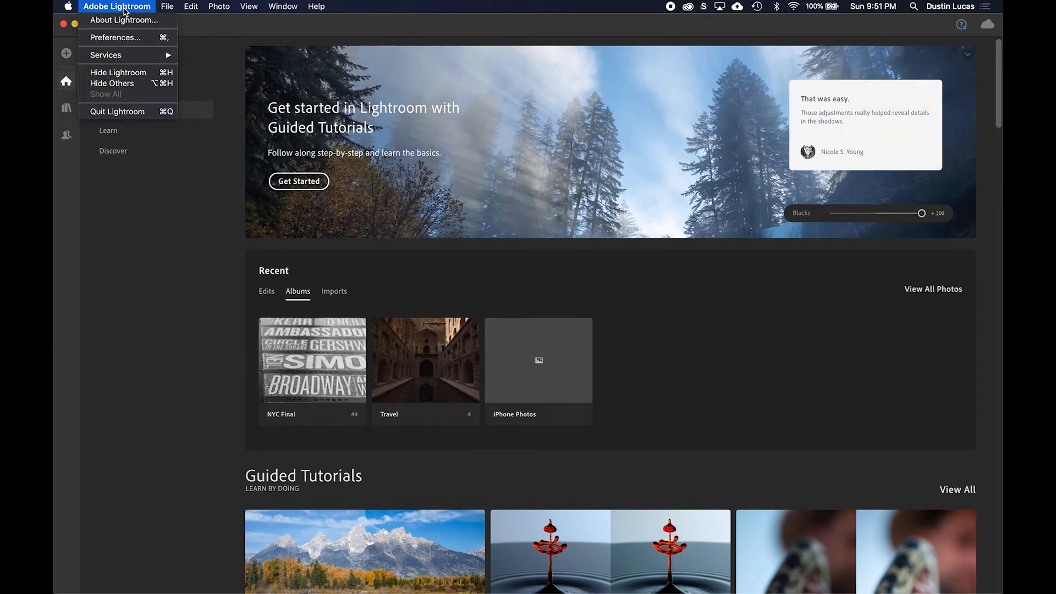
click(121, 37)
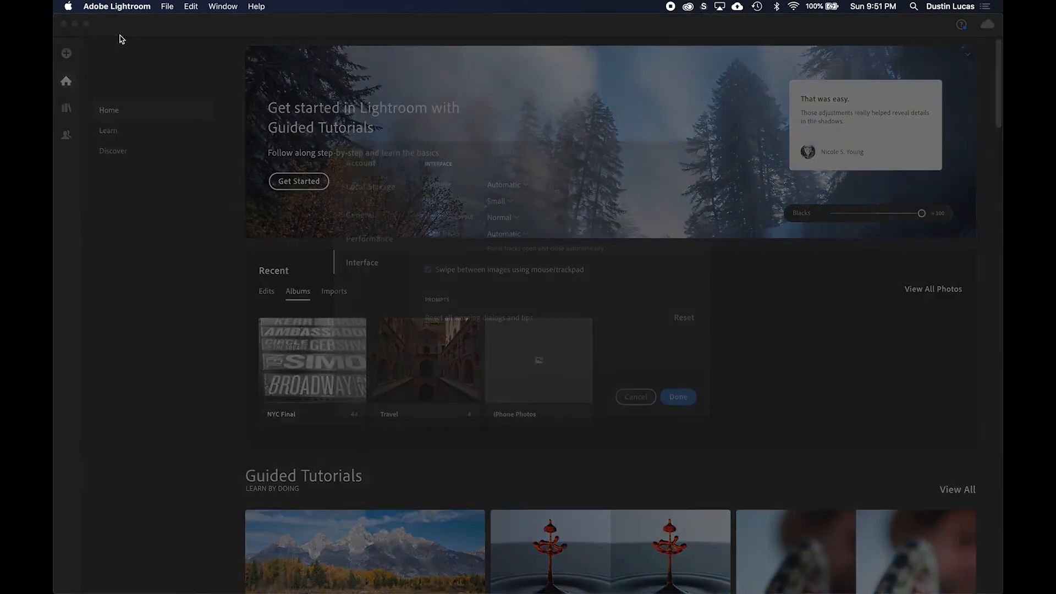
click(364, 165)
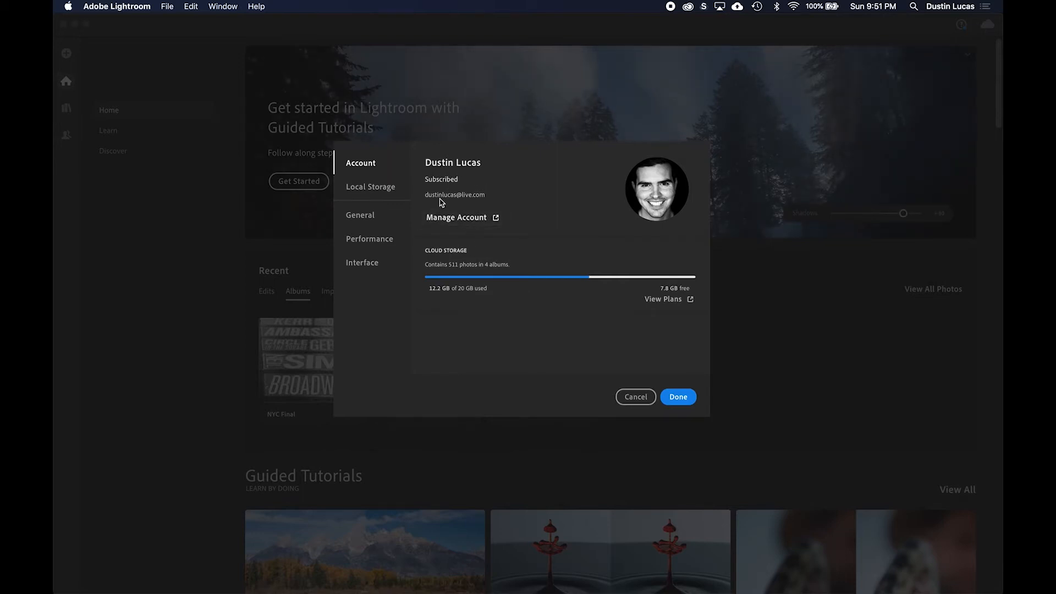
Enable storing a copy of all originals in the Local Storage preferences, and browse for a storage location without choosing one
click(358, 188)
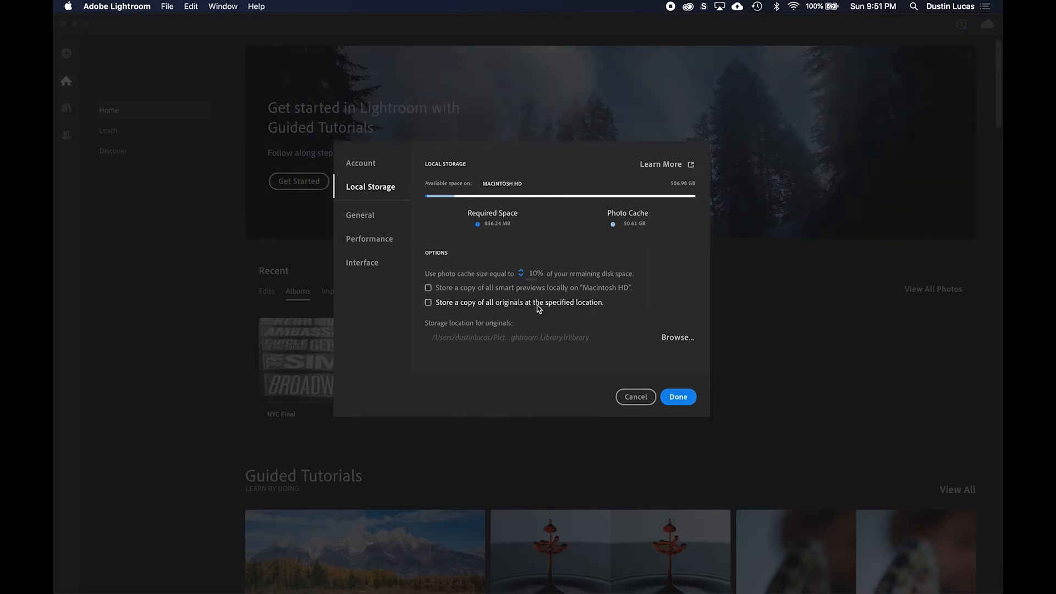
click(450, 304)
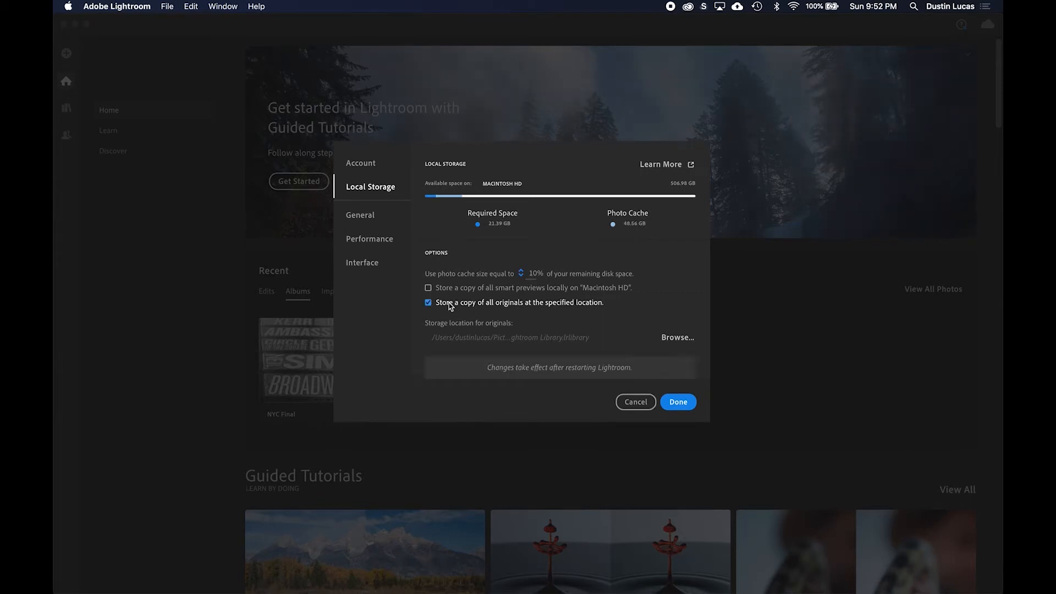
click(678, 337)
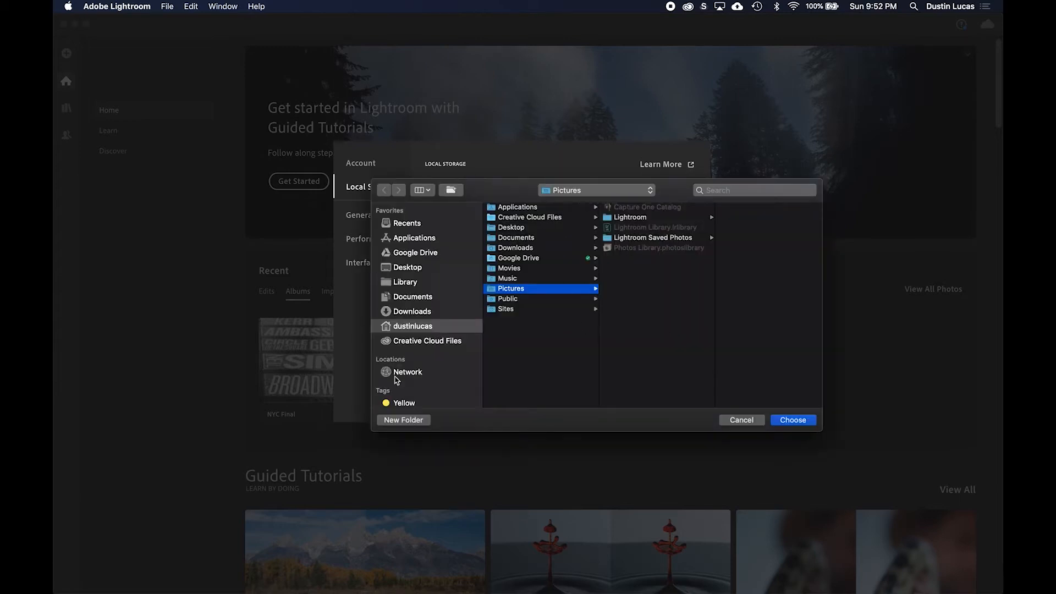
scroll(395, 379, down, 3)
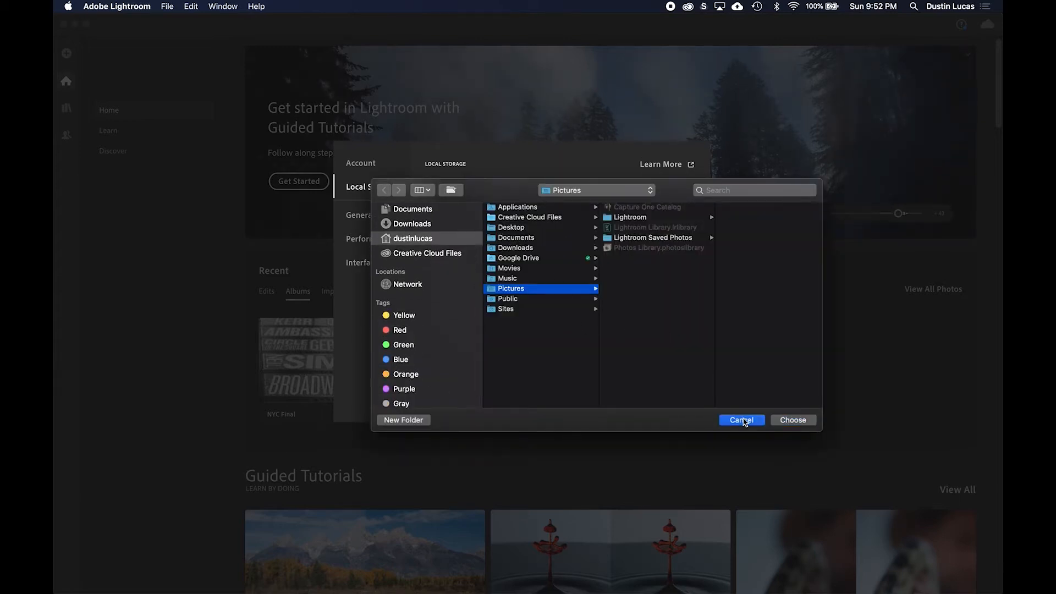
click(742, 421)
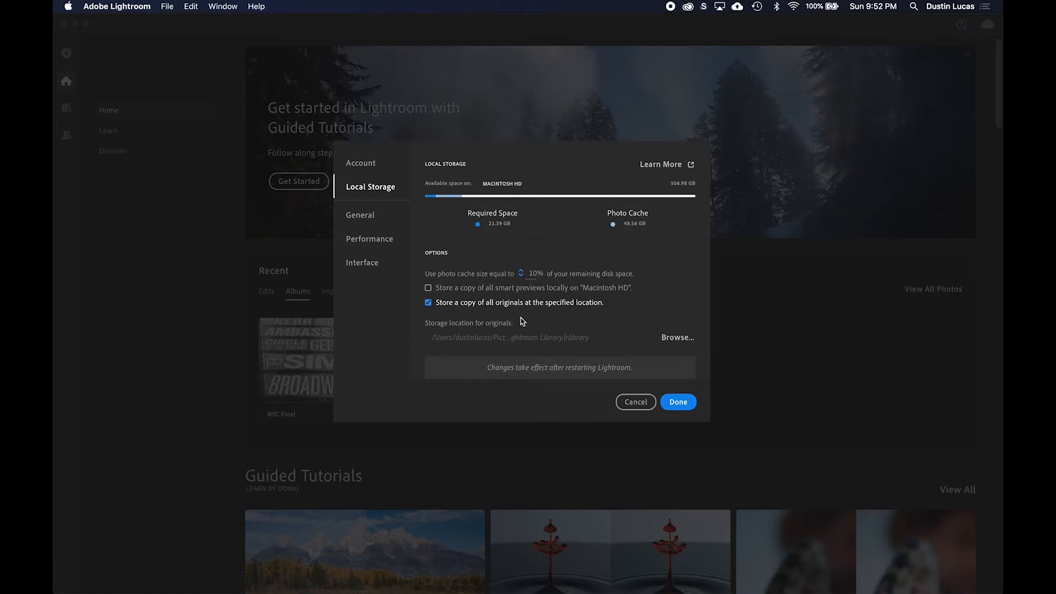
Turn off storing a copy of all originals at the specified location
key(super+Tab)
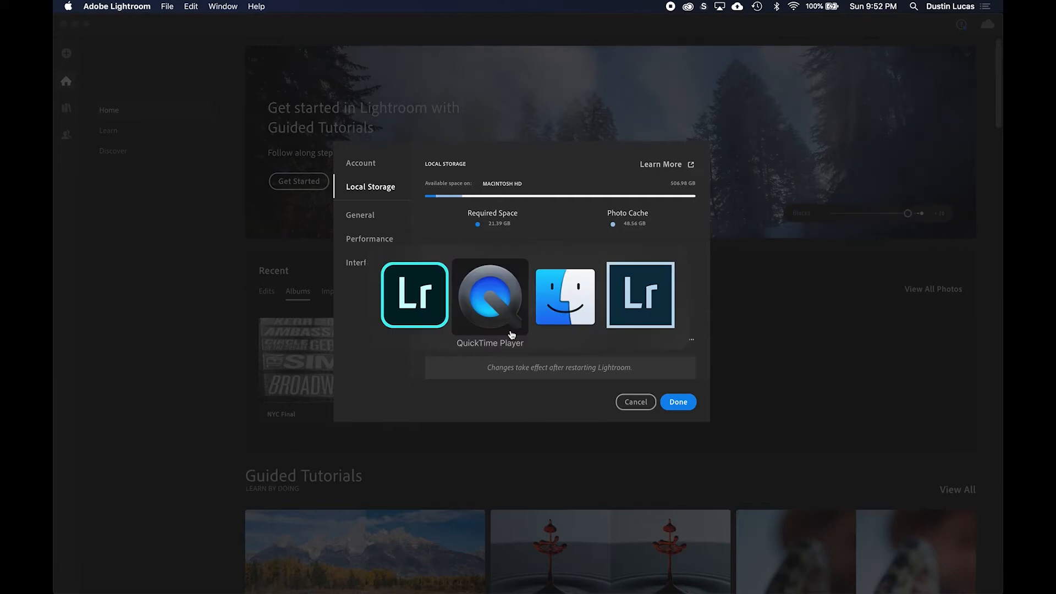
key(Escape)
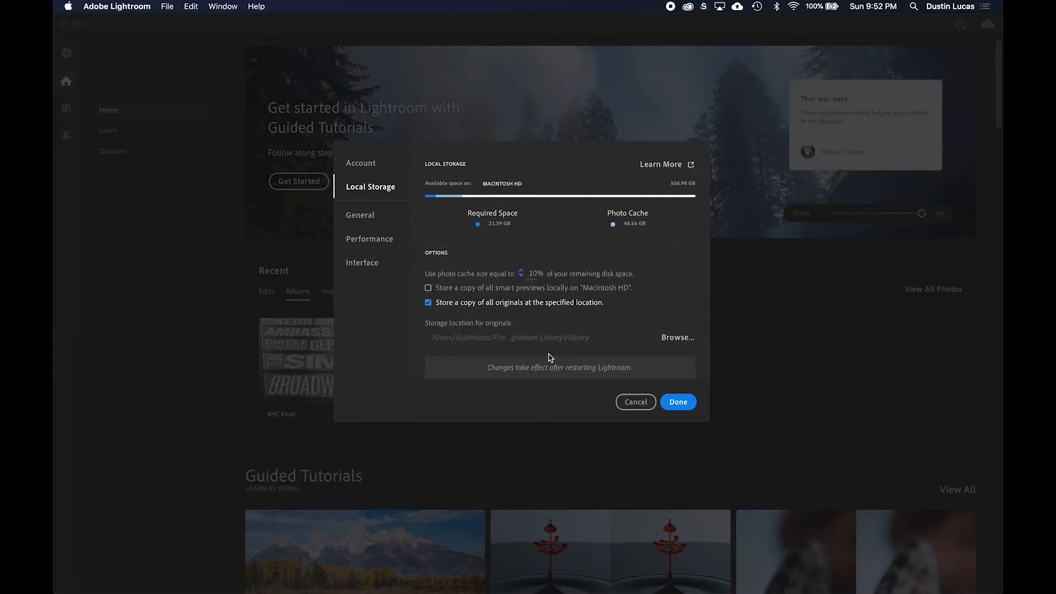
click(429, 303)
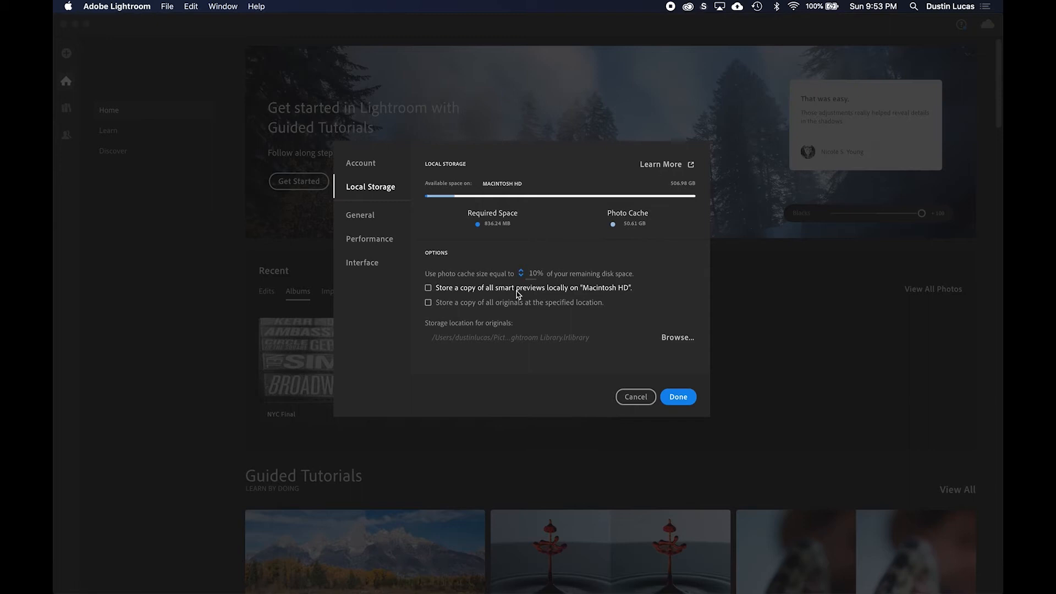
Review the General preferences and the graphics processor options under Performance, keeping Use Graphics Processor set to Off
click(361, 218)
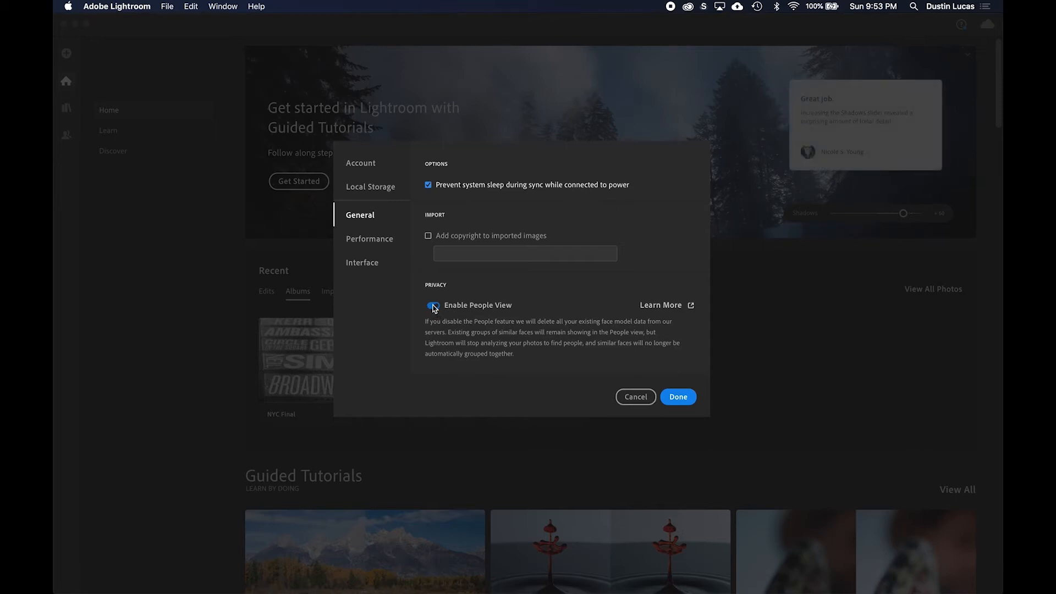
click(378, 245)
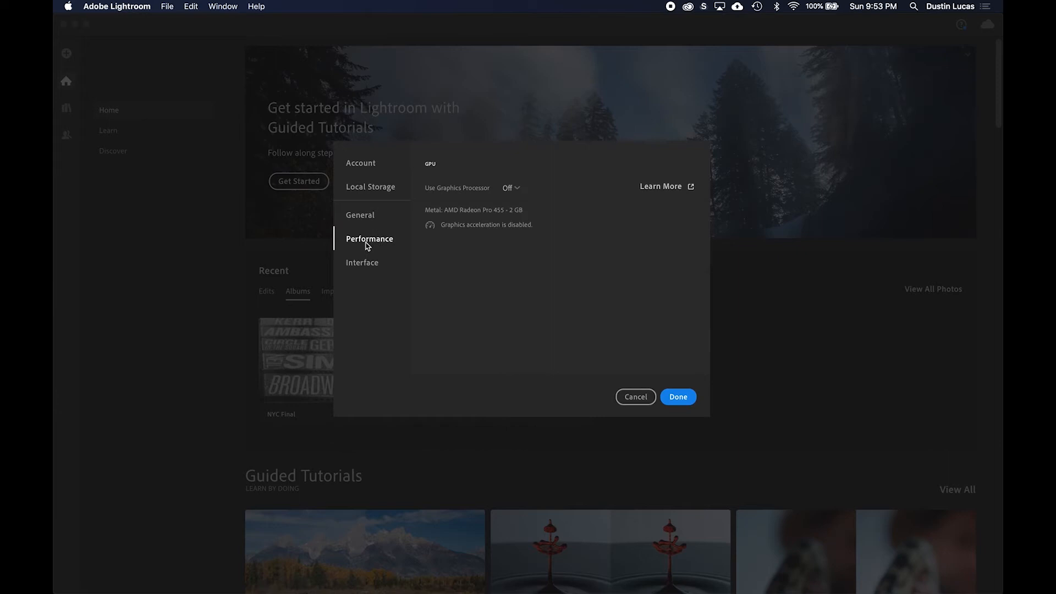
click(509, 188)
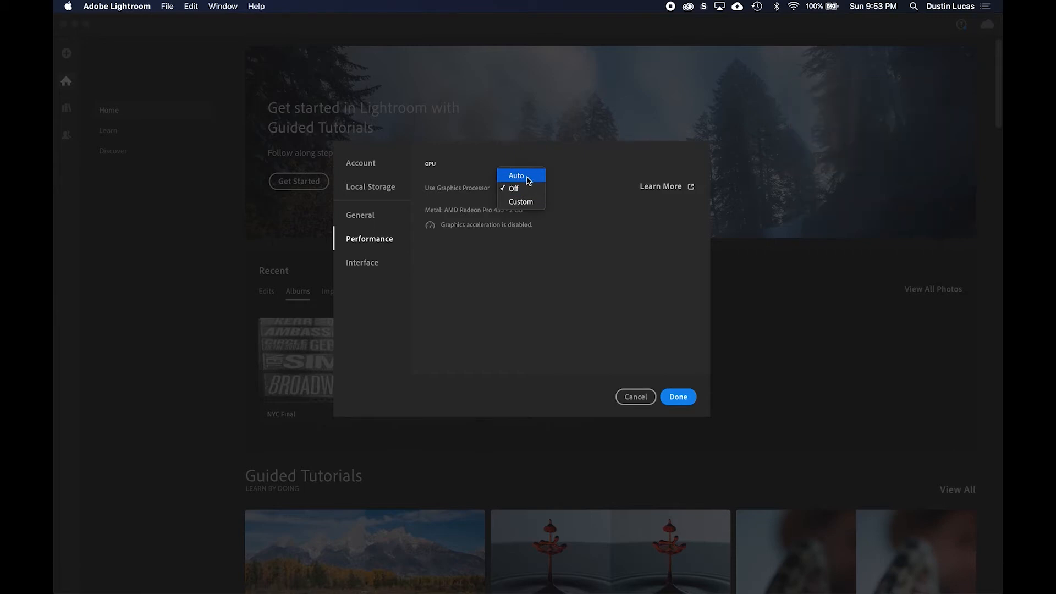
click(520, 189)
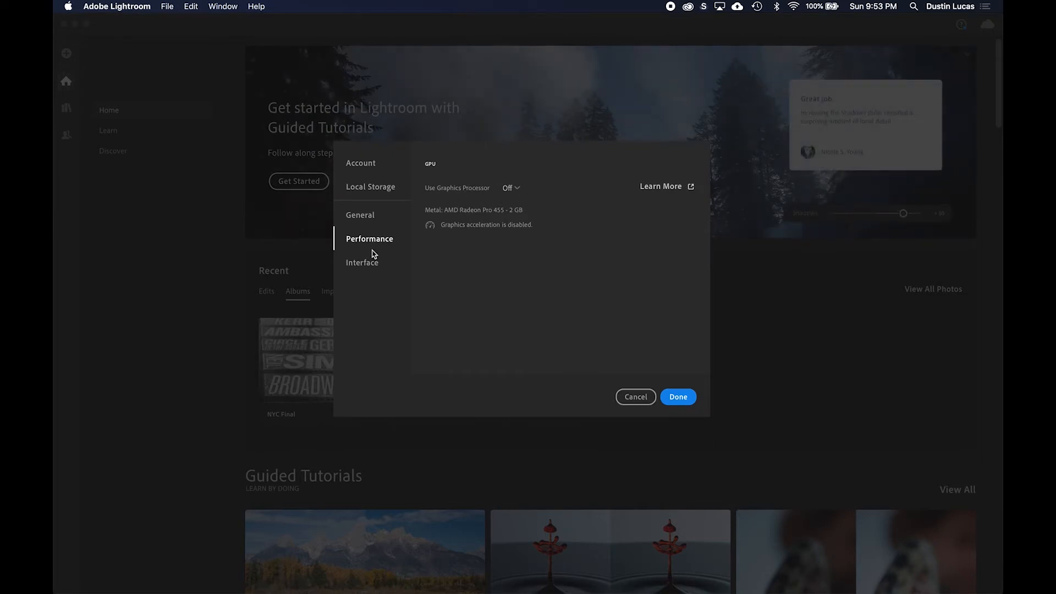
Review the Interface and Account preferences, then accept and close the preferences dialog
click(363, 266)
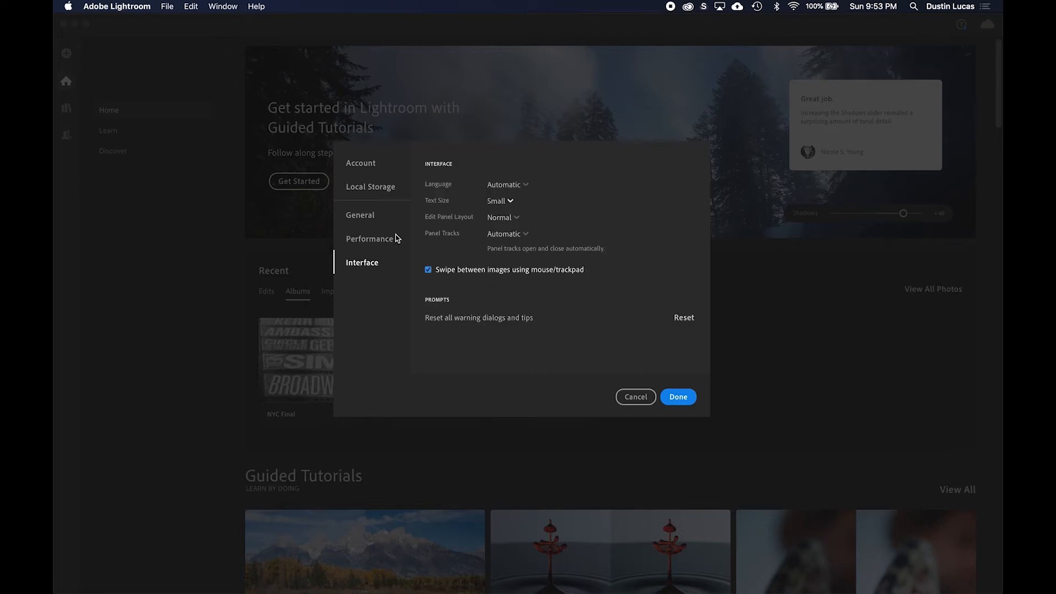
click(361, 163)
click(678, 399)
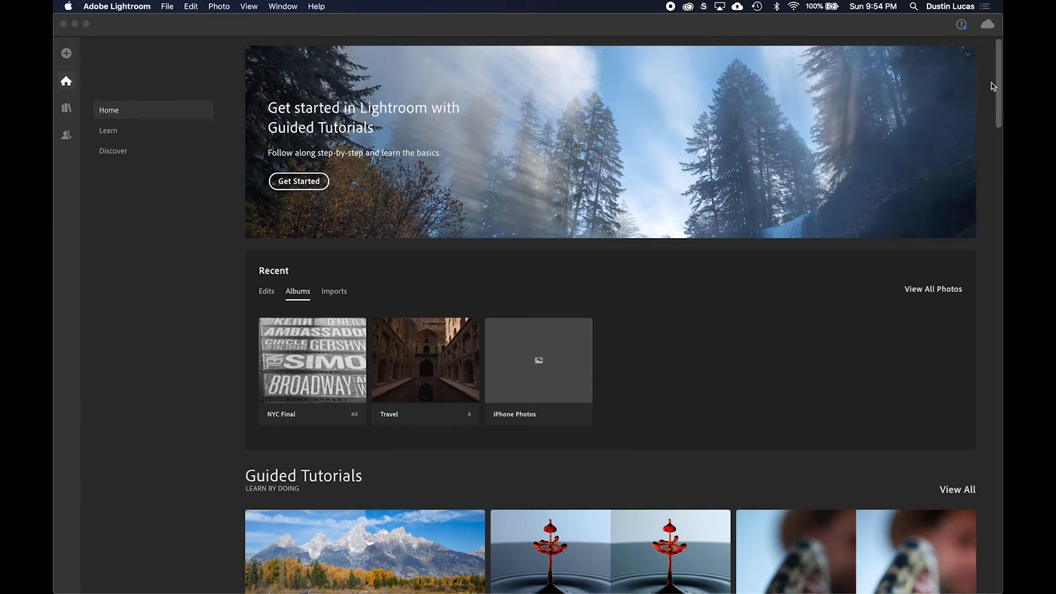
Check the cloud storage usage and sync status, and switch to Lightroom Classic
click(987, 22)
click(987, 25)
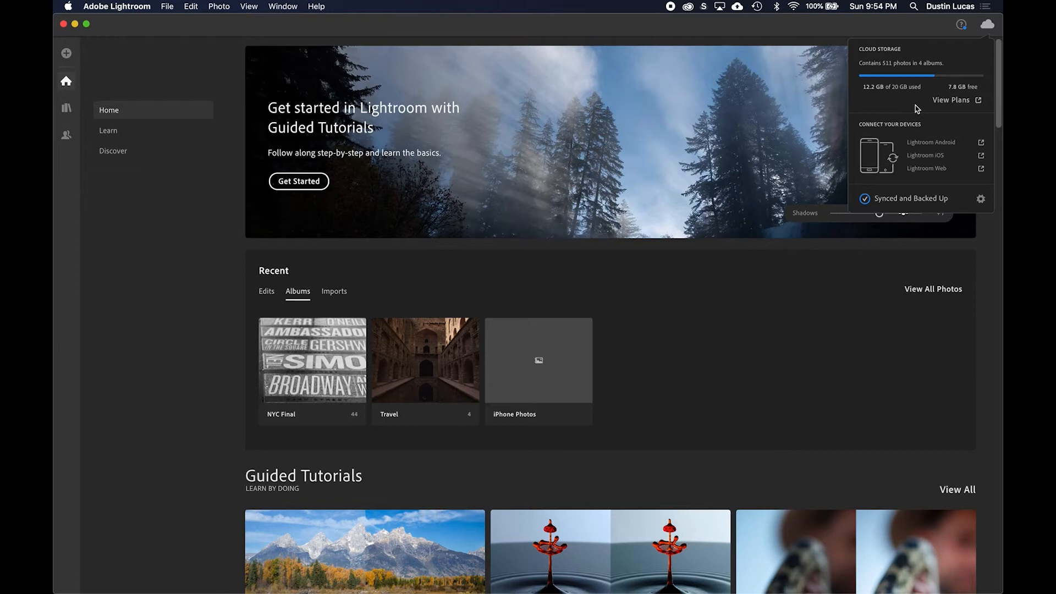
key(super+Tab)
key(super+Tab)
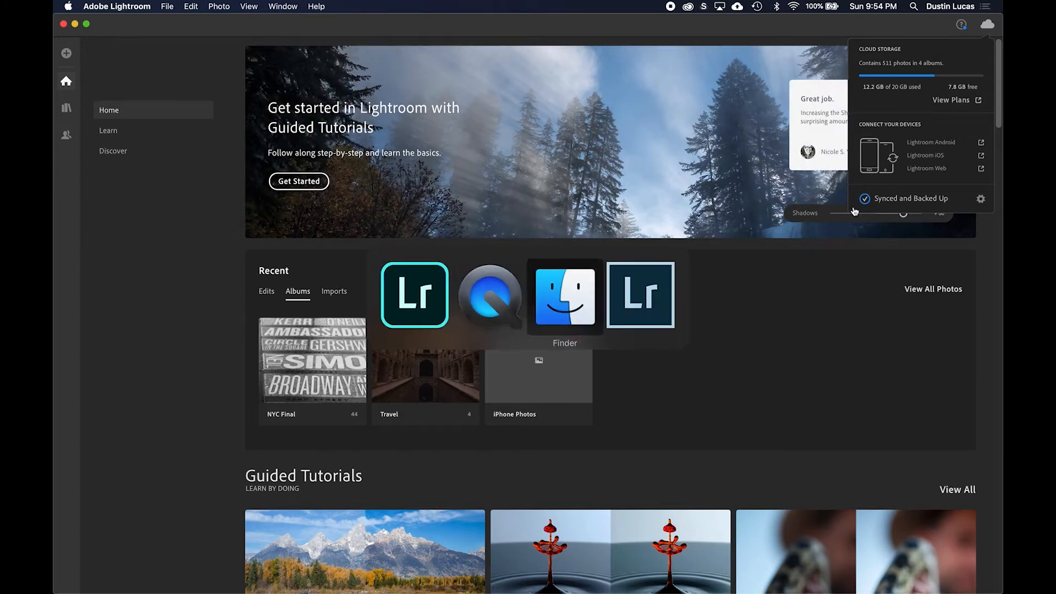
key(super+Tab)
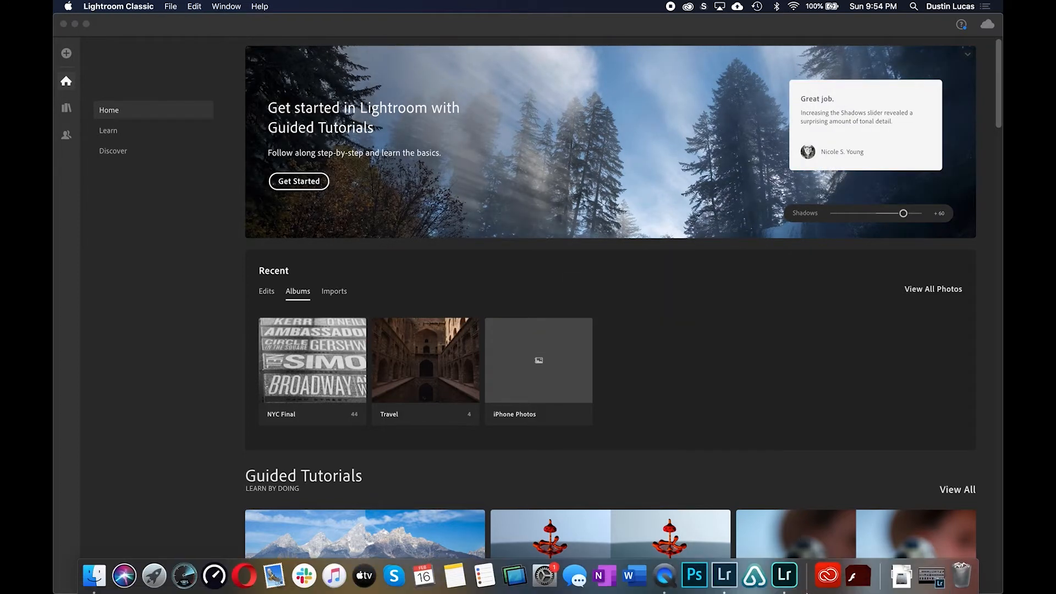
click(929, 578)
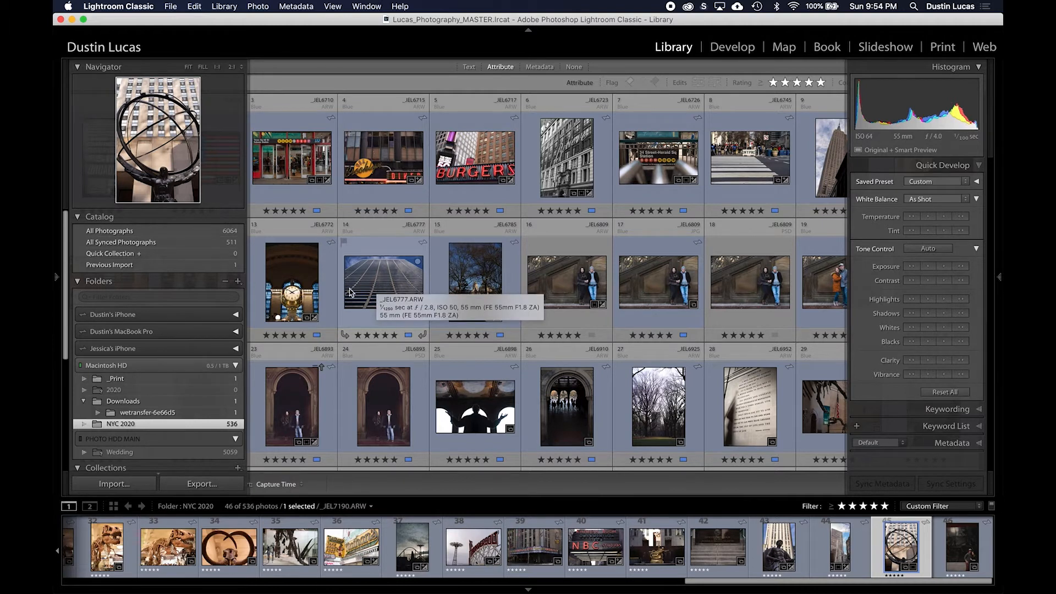
Look through the photos in the NYC 2020 folder, select them all, and view the NYC Final collection
scroll(458, 240, down, 5)
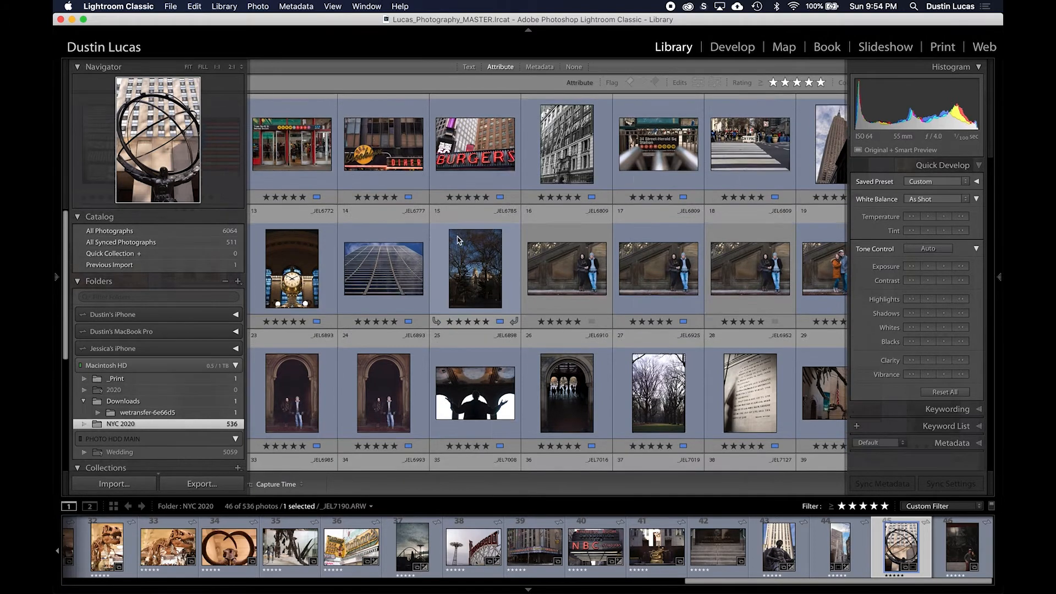
scroll(448, 220, up, 5)
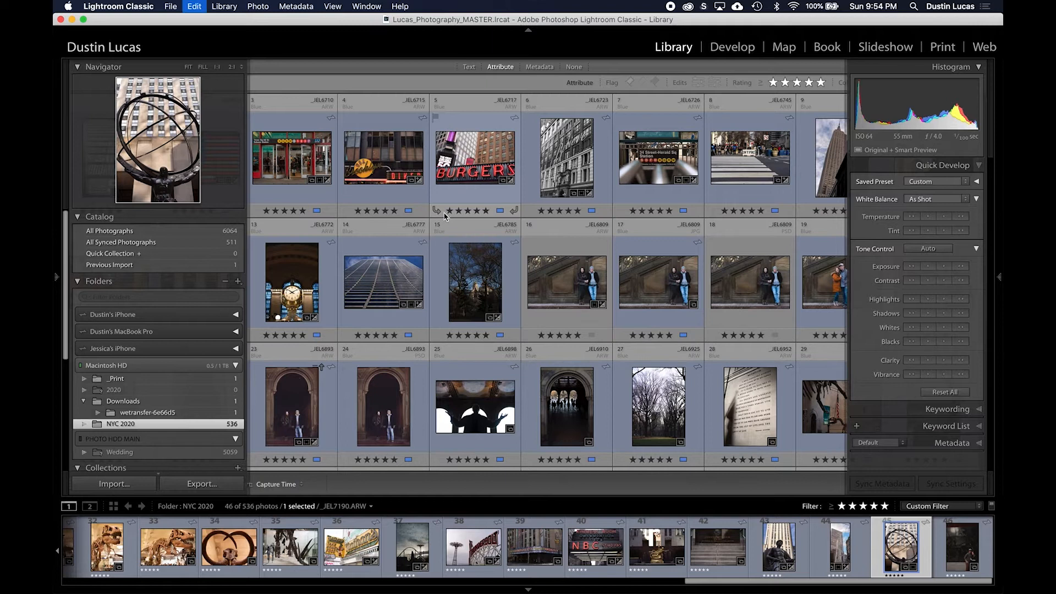
key(super+a)
scroll(156, 359, down, 5)
scroll(155, 360, down, 2)
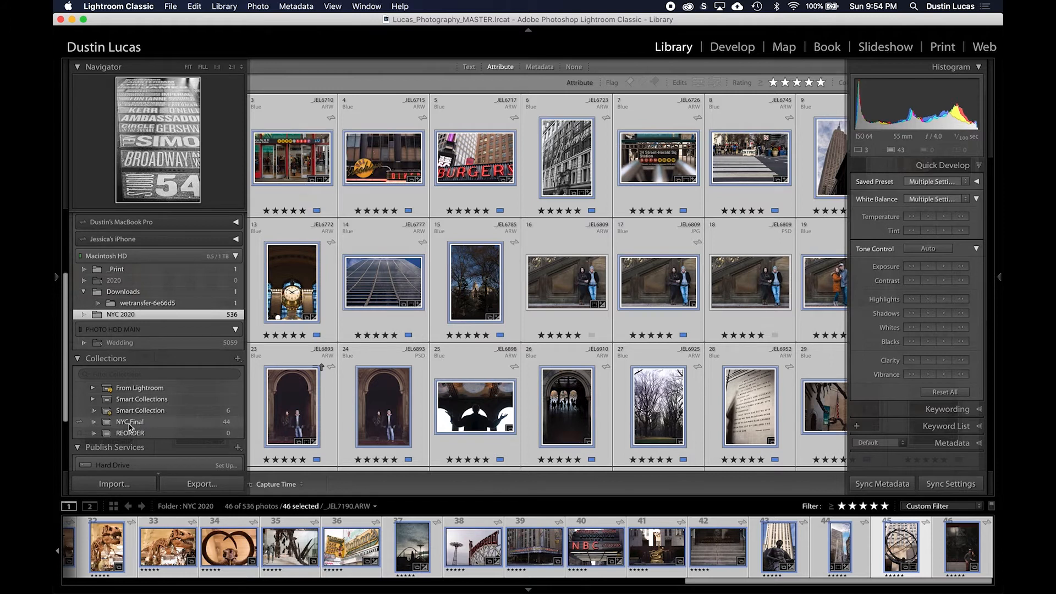
click(132, 424)
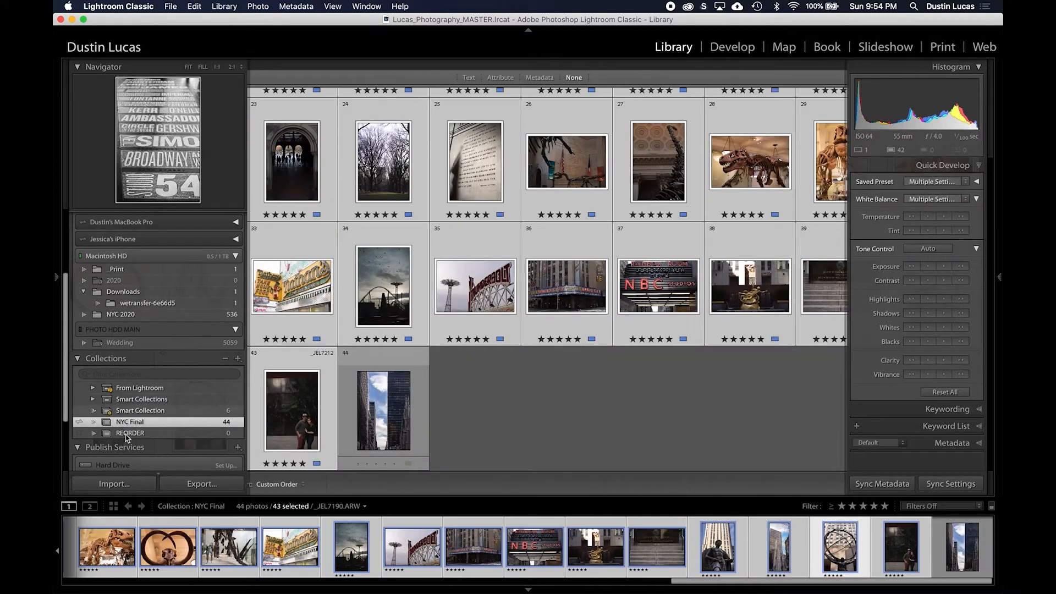
click(131, 434)
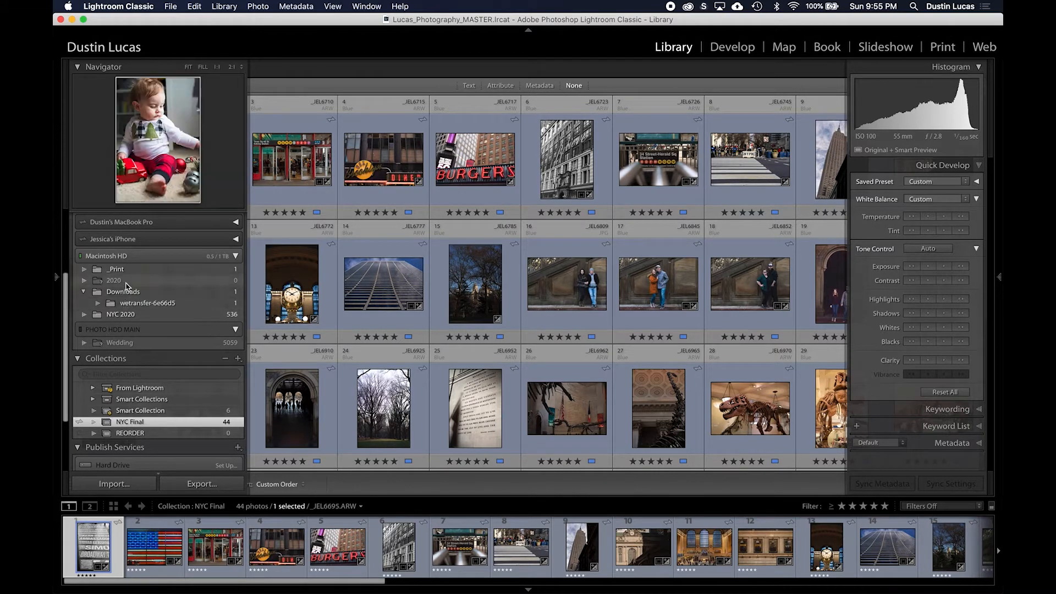
Open the Wedding folder and filter its photos by attribute to show only five-star images
scroll(124, 295, up, 2)
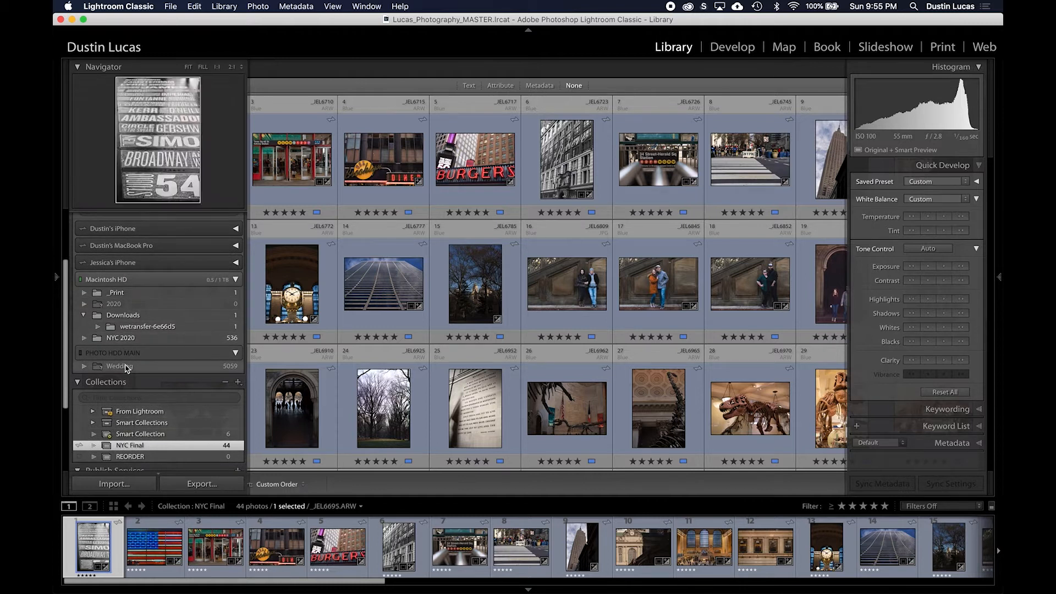
click(124, 366)
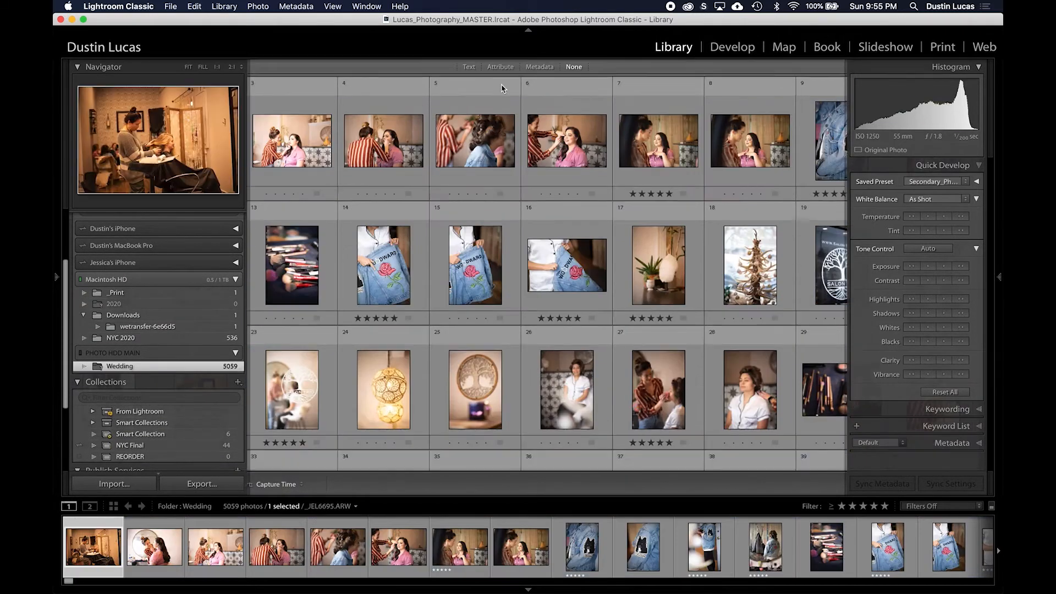
click(476, 86)
click(476, 86)
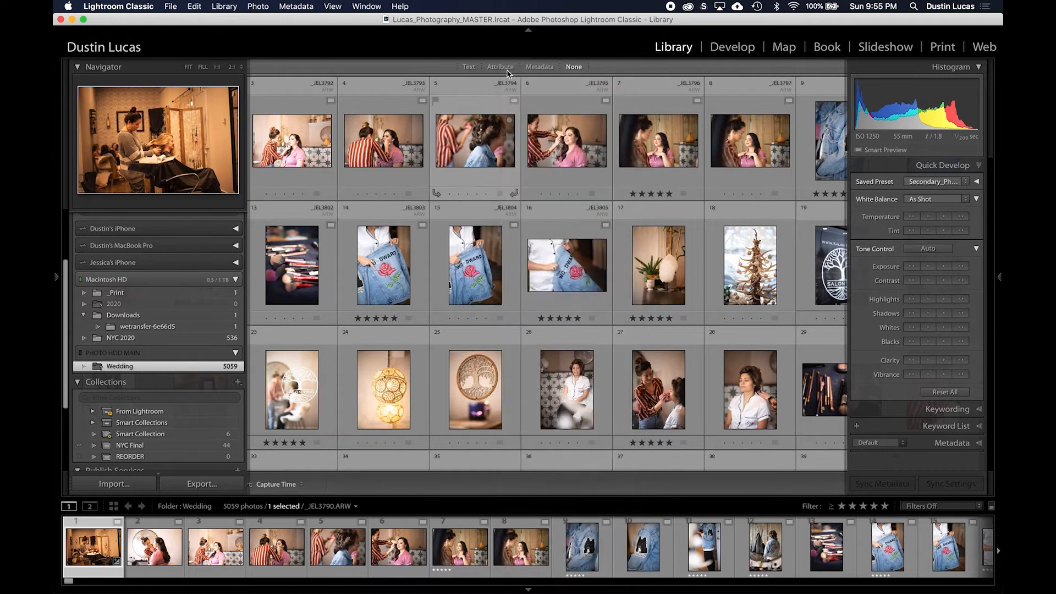
click(531, 69)
click(532, 69)
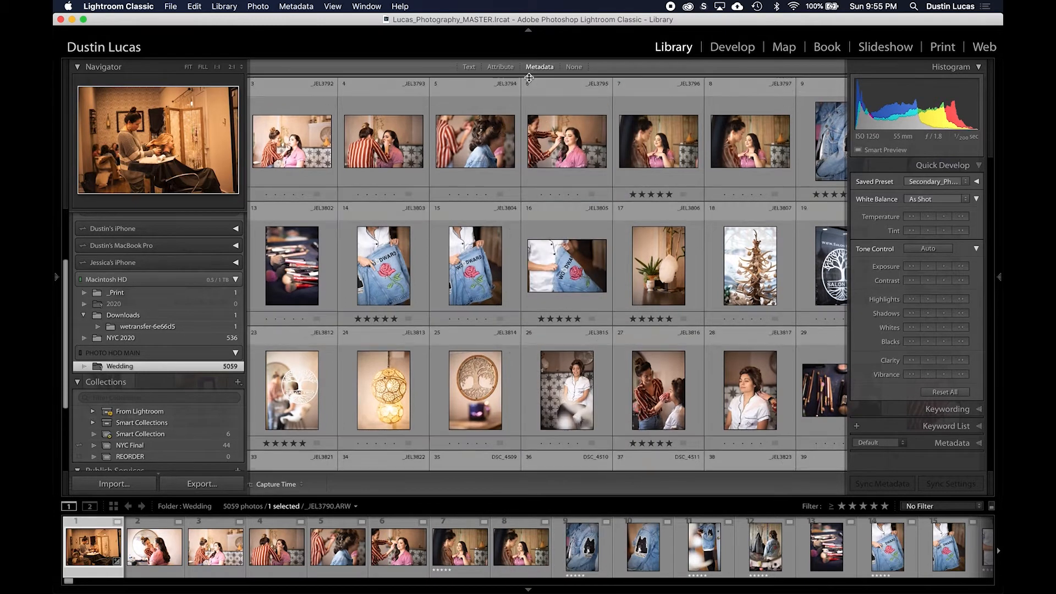
click(491, 66)
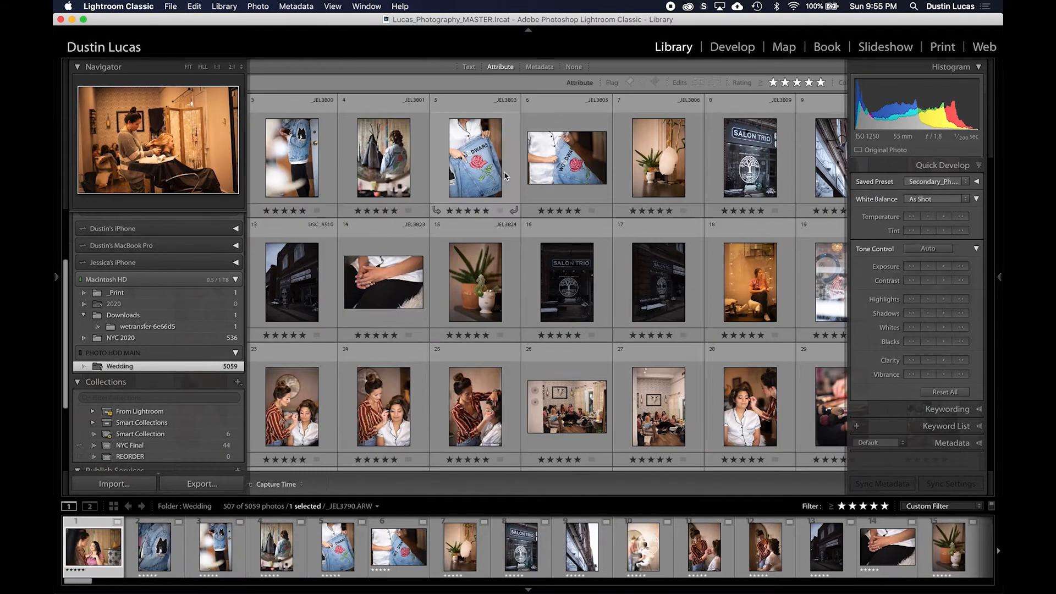
Open the blue-labelled photo _JEL3881.ARW in Loupe view, and temporarily hide the surrounding panels to view it larger
scroll(398, 297, down, 2)
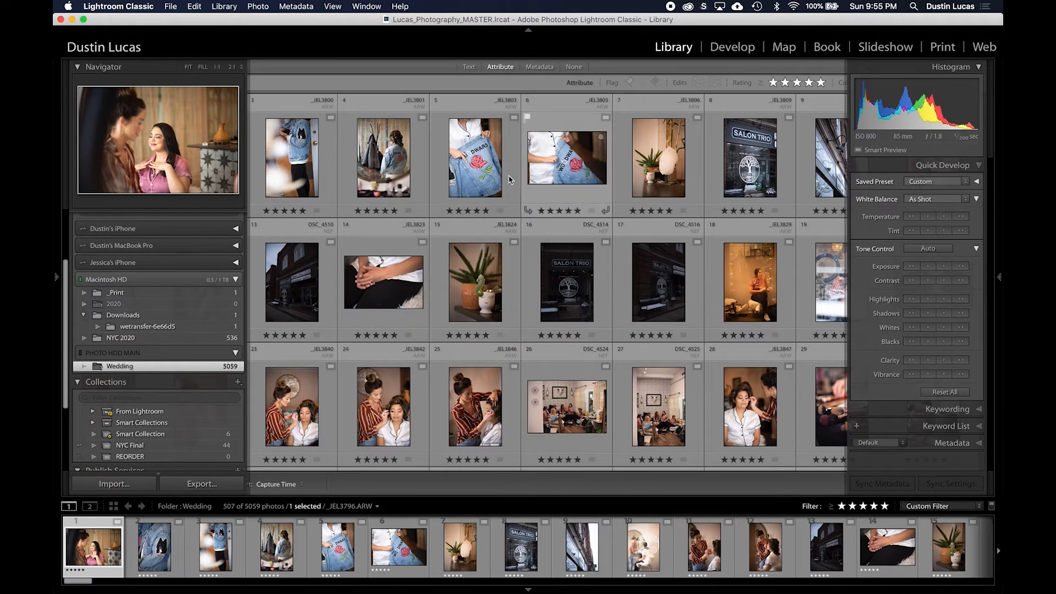
scroll(479, 264, down, 6)
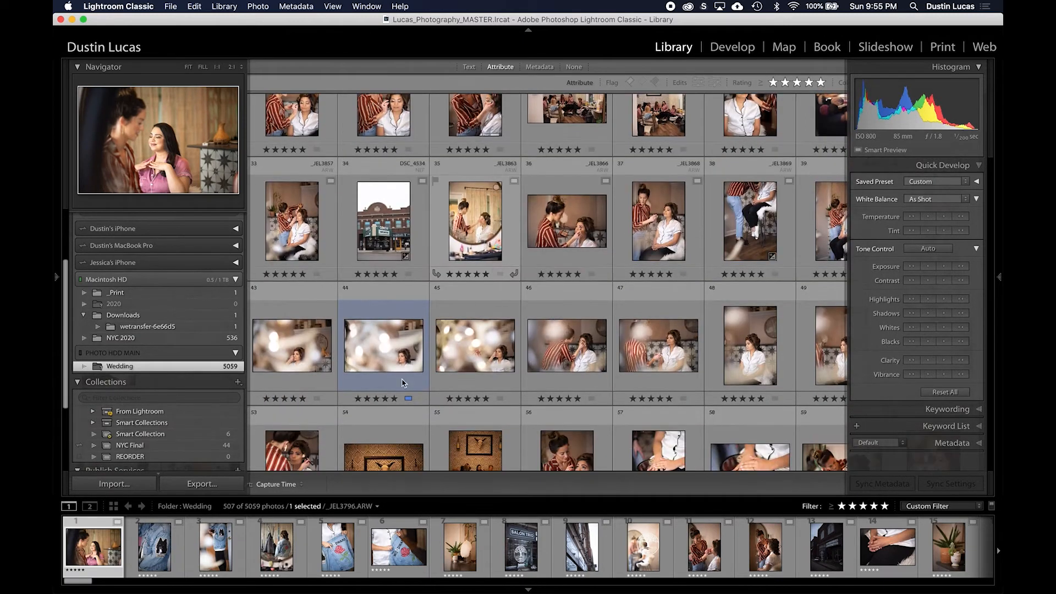
double_click(402, 379)
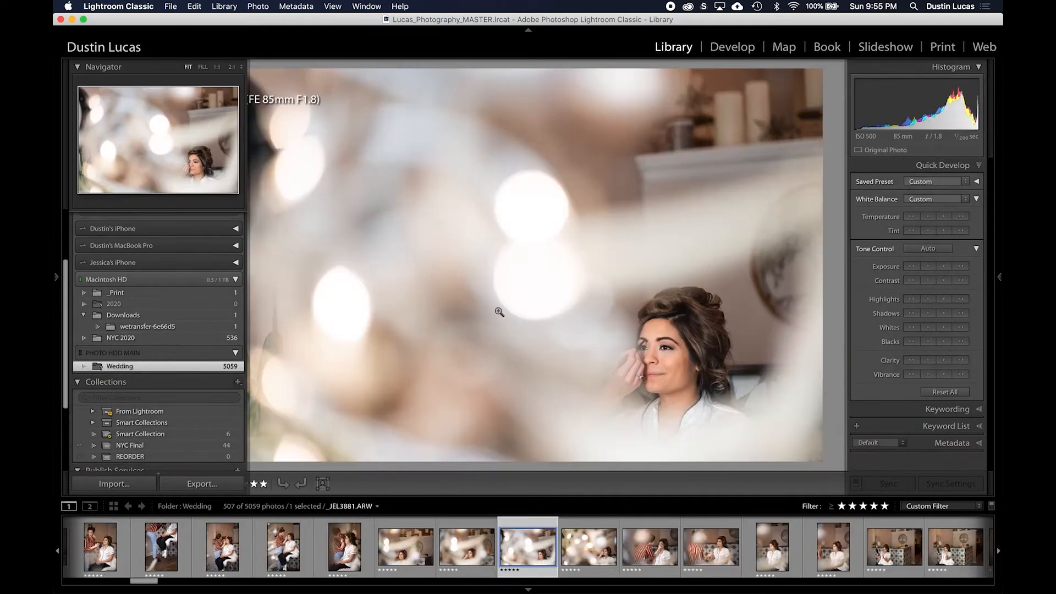
key(shift+Tab)
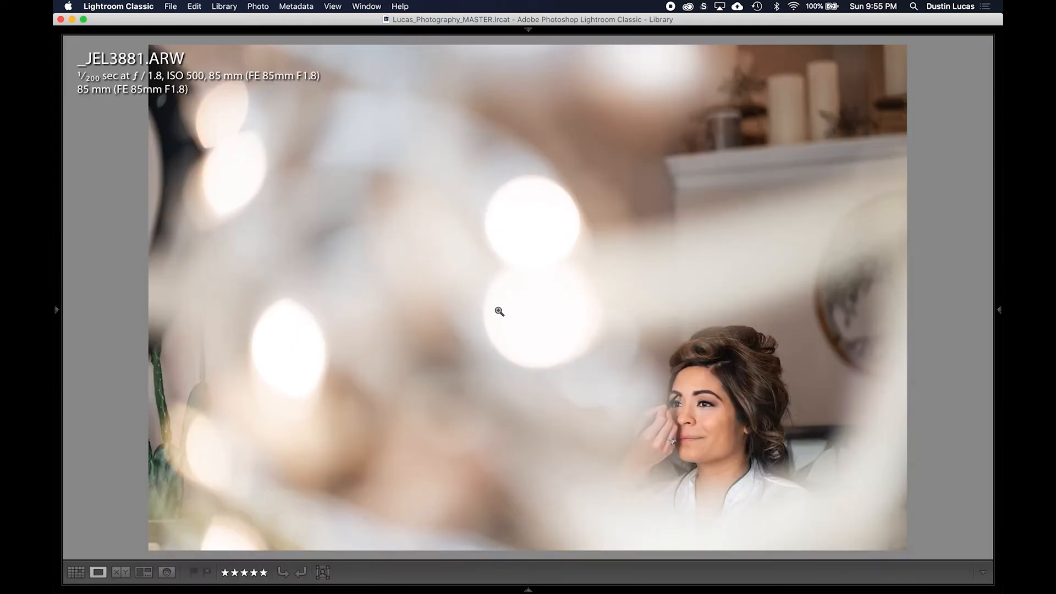
key(shift+Tab)
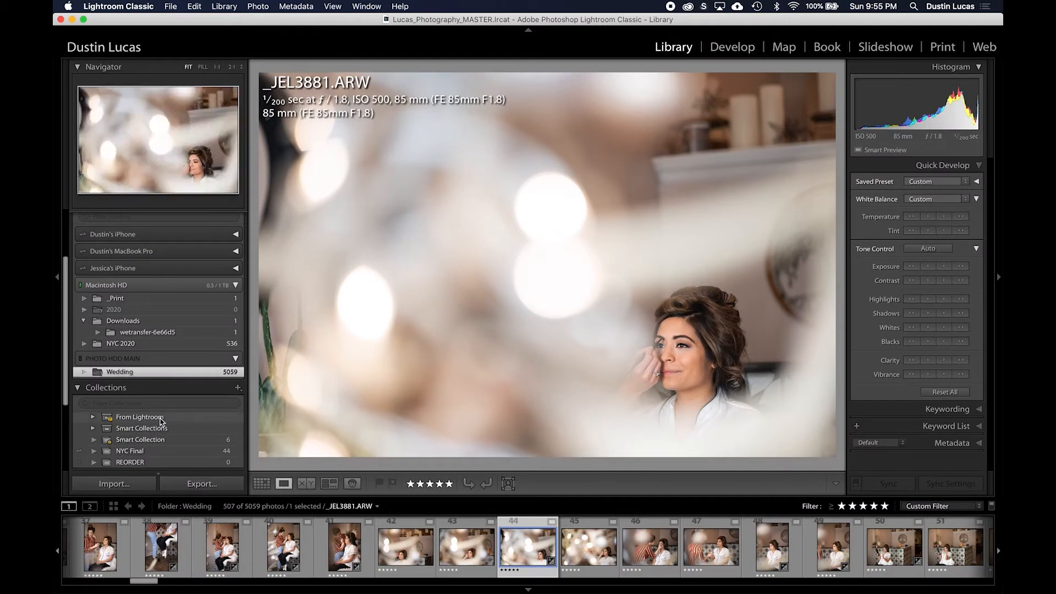
Create a collection named Wedding that includes the selected photo and syncs with Lightroom
scroll(161, 421, down, 3)
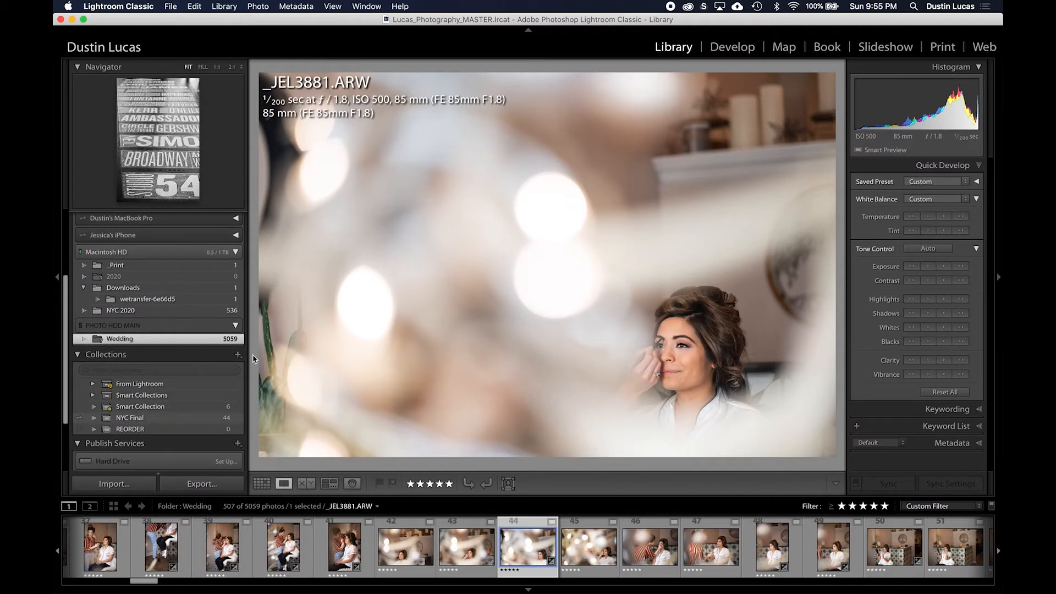
click(238, 356)
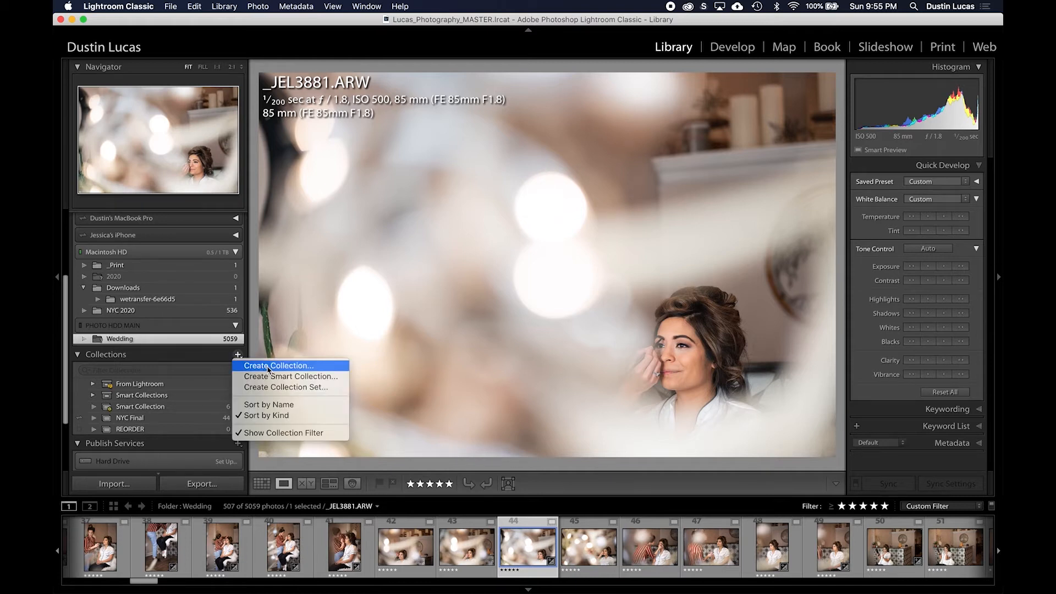
click(269, 366)
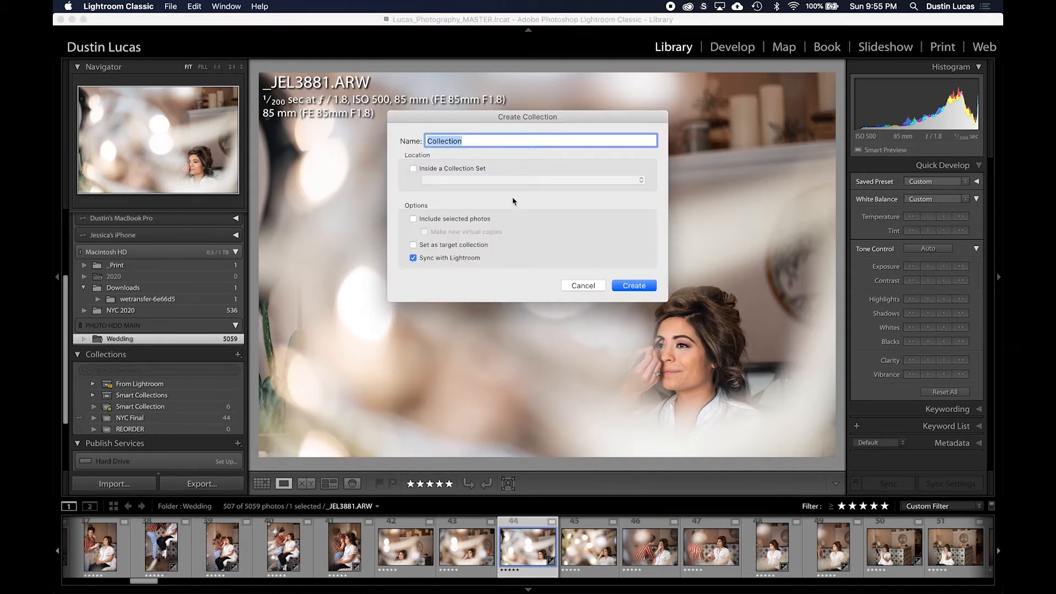
text(Wedding)
click(441, 218)
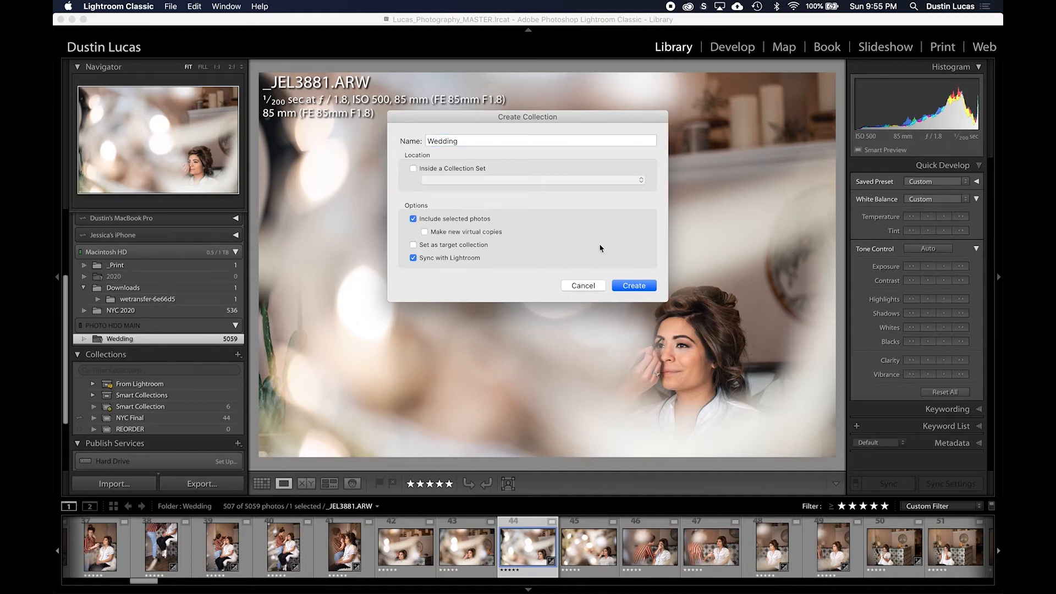
click(413, 258)
click(633, 285)
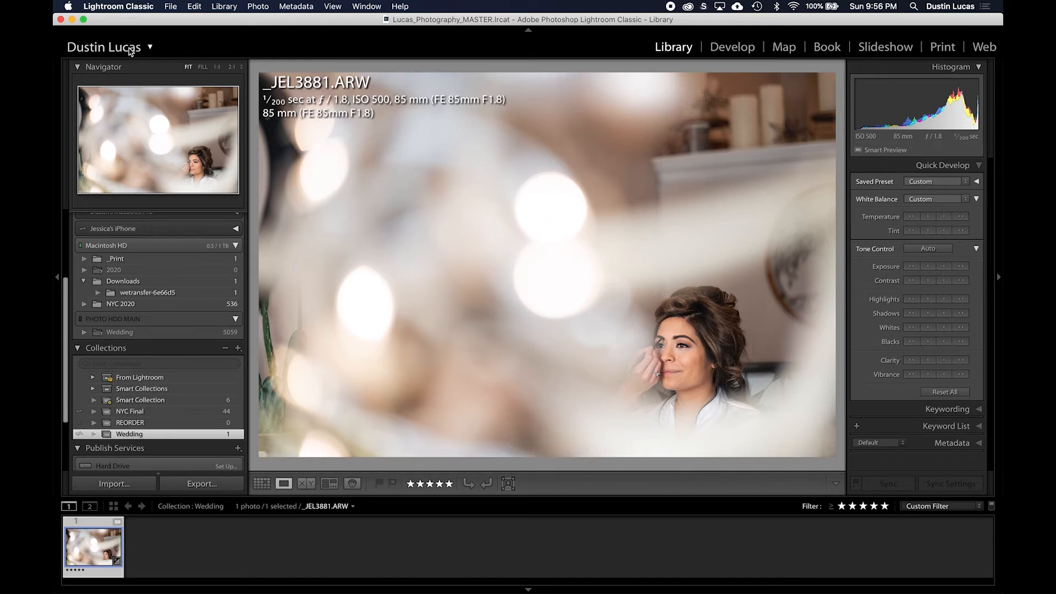
Check the Sync with Lightroom status, and switch to Lightroom to show the My Photos library
click(129, 48)
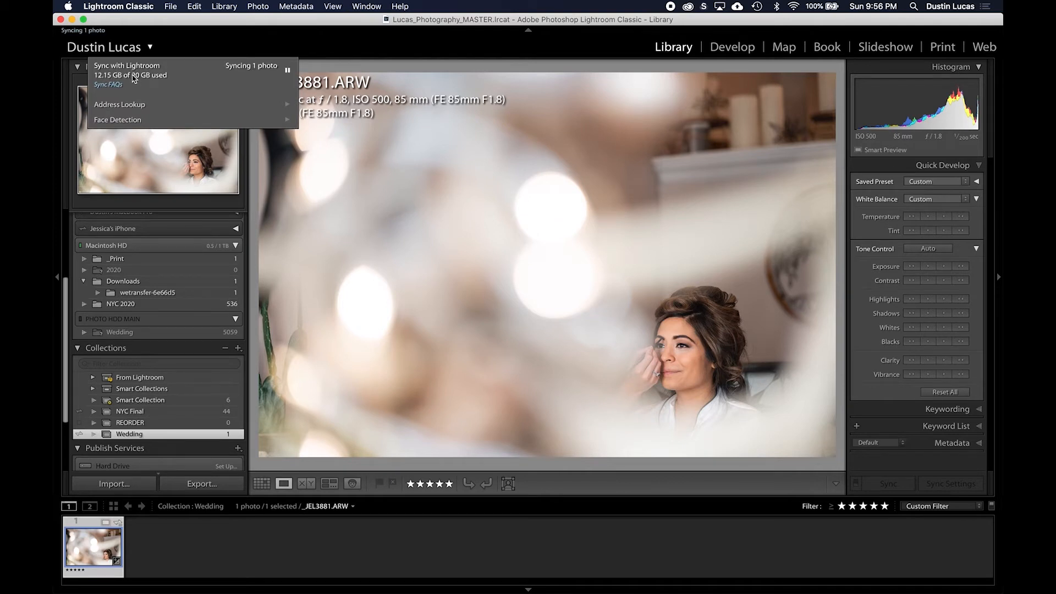
click(92, 28)
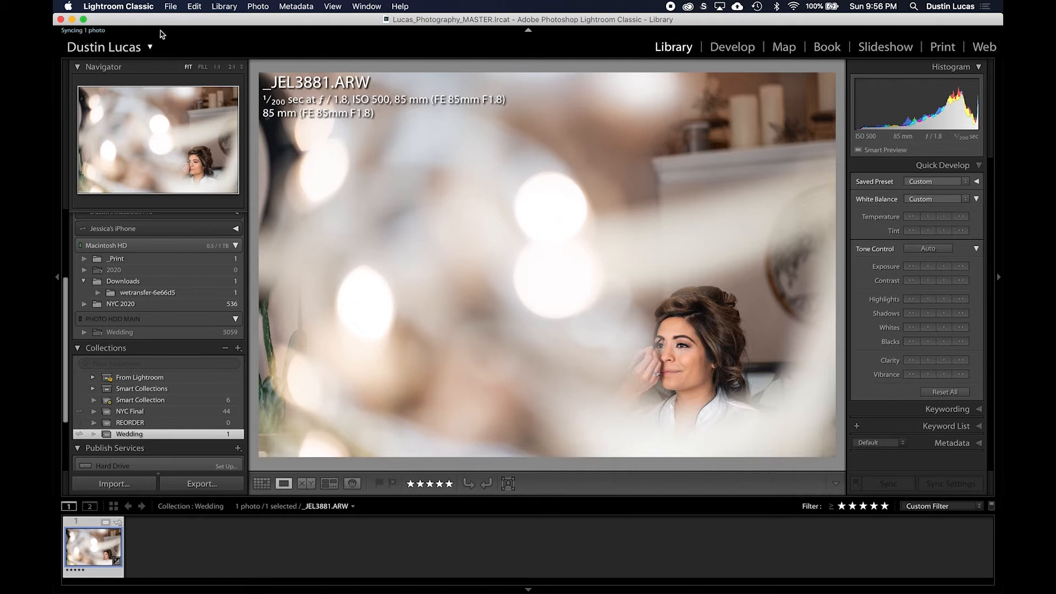
key(super+Tab)
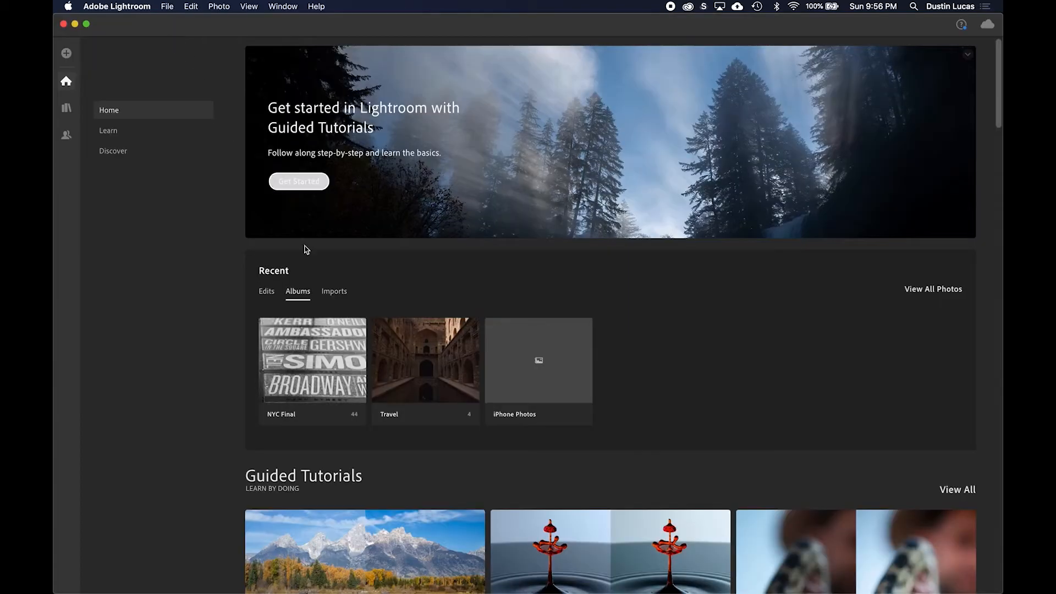
click(65, 108)
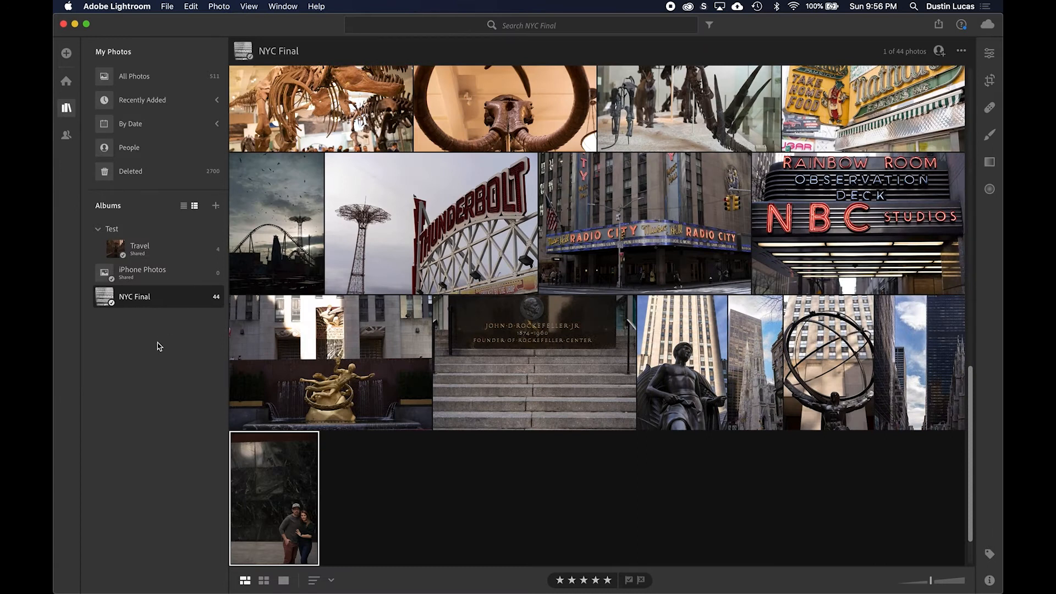
Expand the Recently Added list and open the synced Wedding album
click(143, 110)
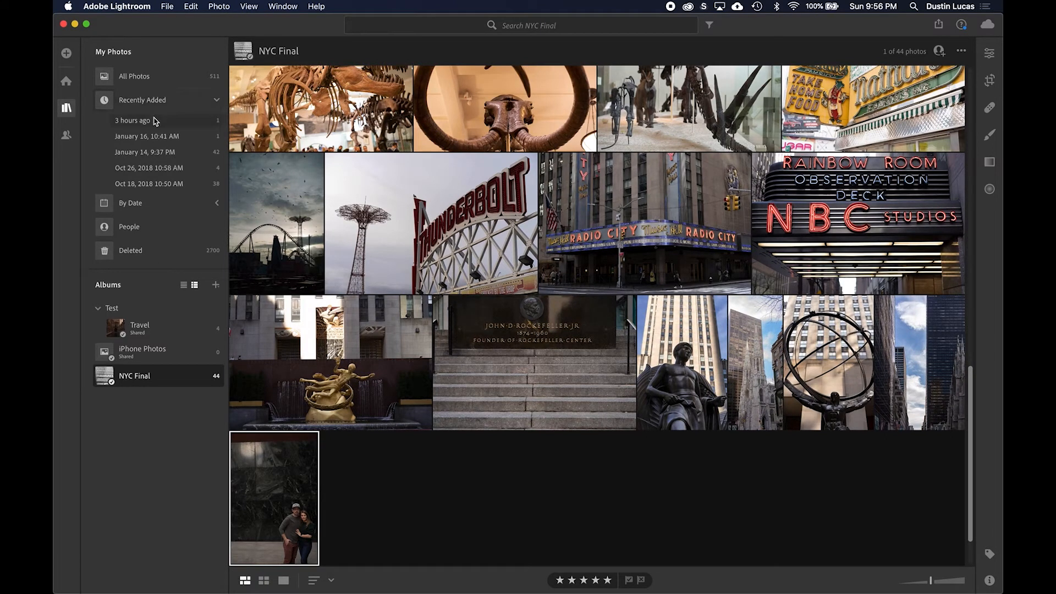
click(155, 103)
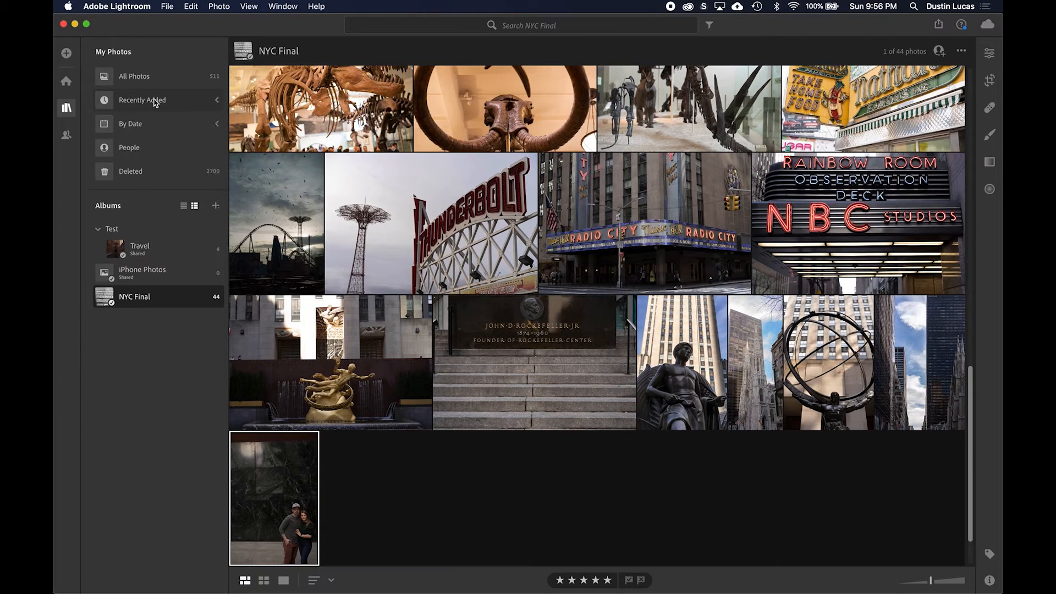
click(156, 103)
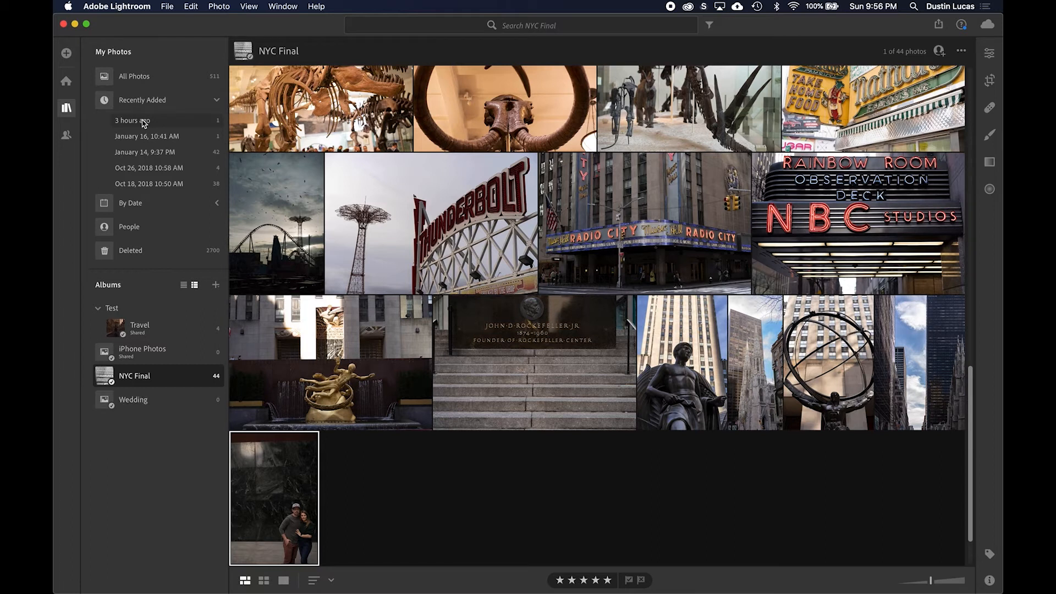
click(140, 405)
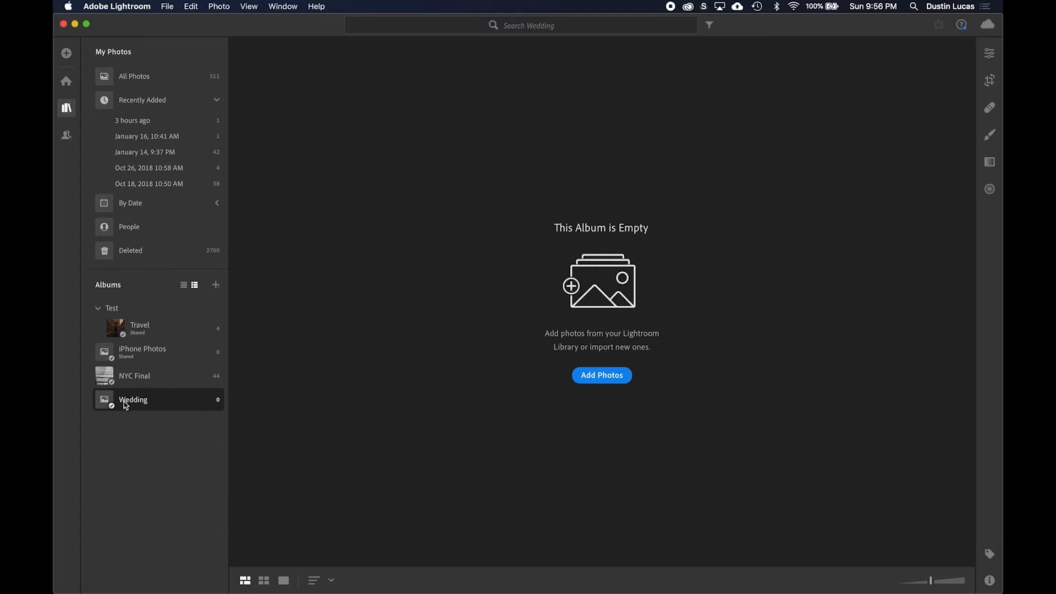
Recheck the sync status in Lightroom Classic, return to Lightroom, and open the Wedding album's photo in detail view
key(super+Tab)
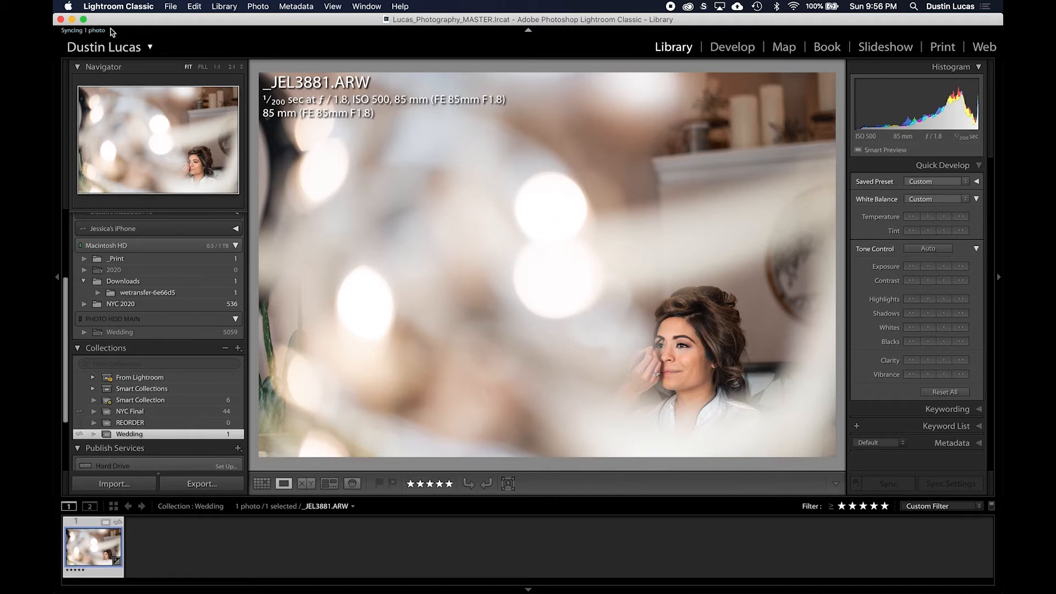
key(super+Tab)
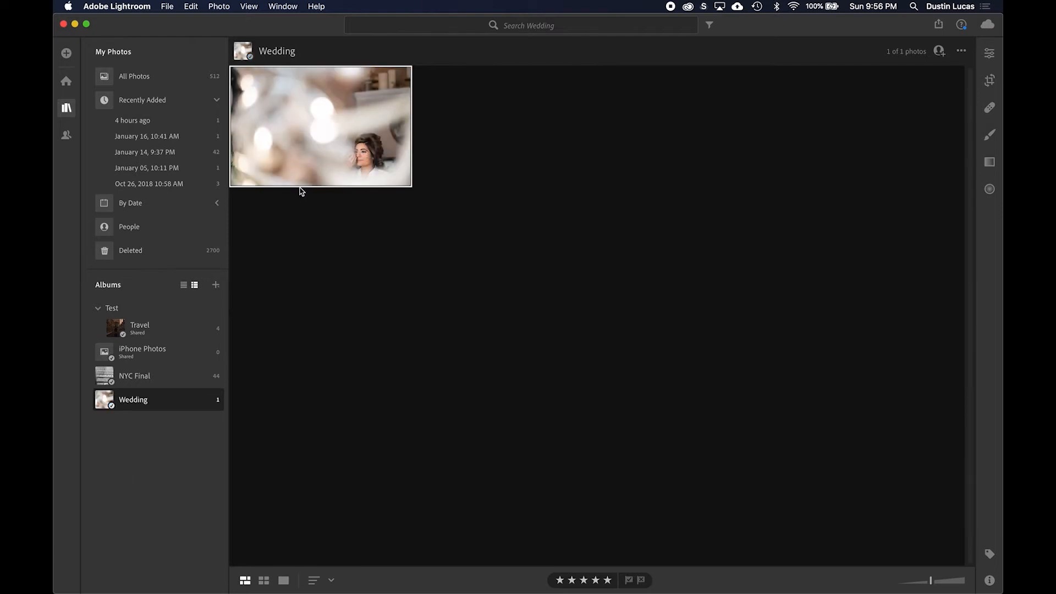
double_click(310, 140)
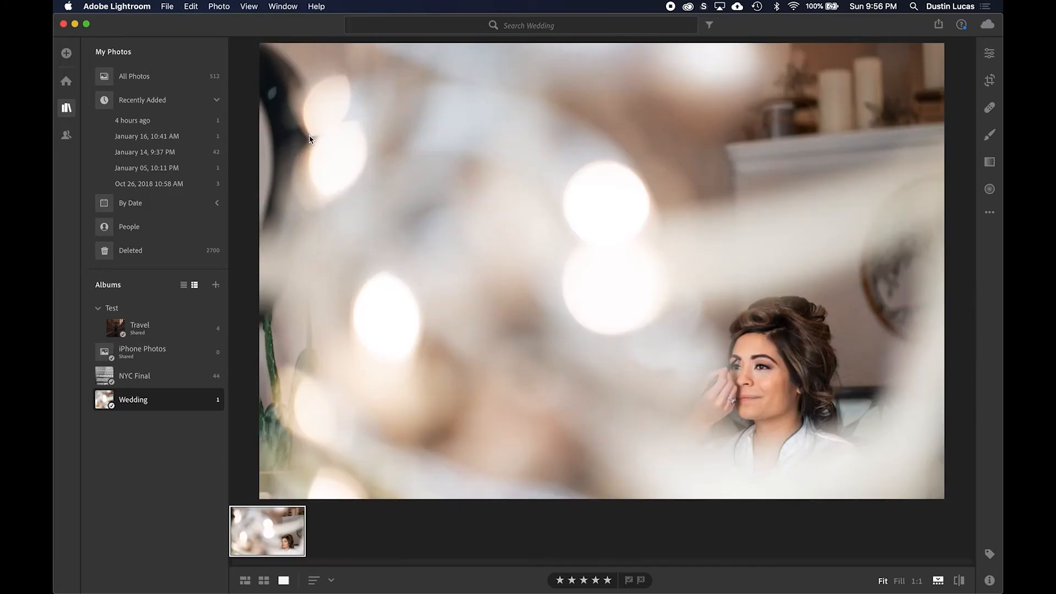
Select the raw files _JEL6690.ARW through _JEL6696.ARW in the NYC 2020 folder and bring them into the import review
key(super+Tab)
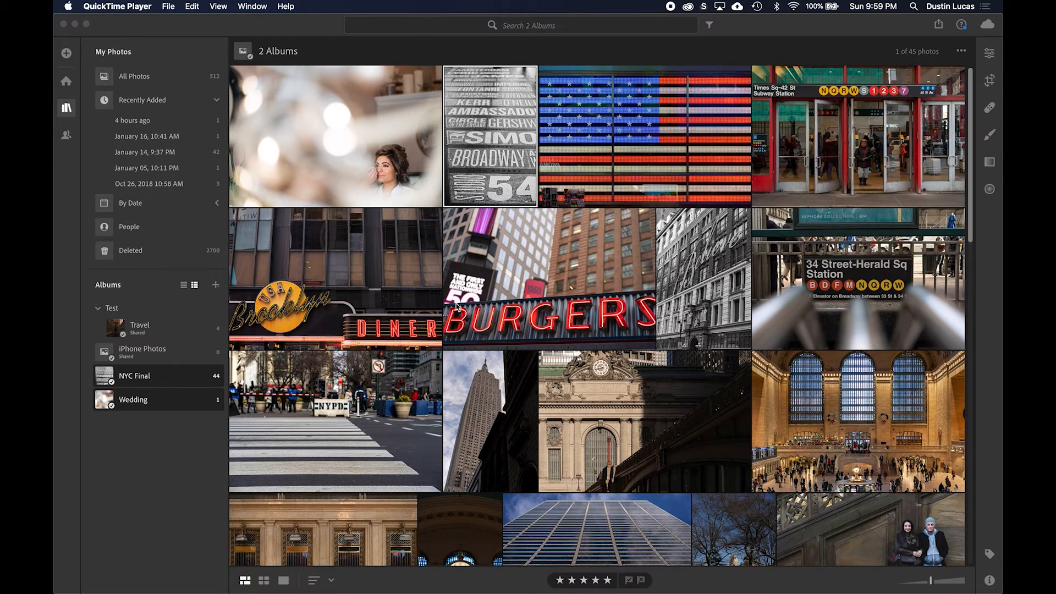
click(166, 24)
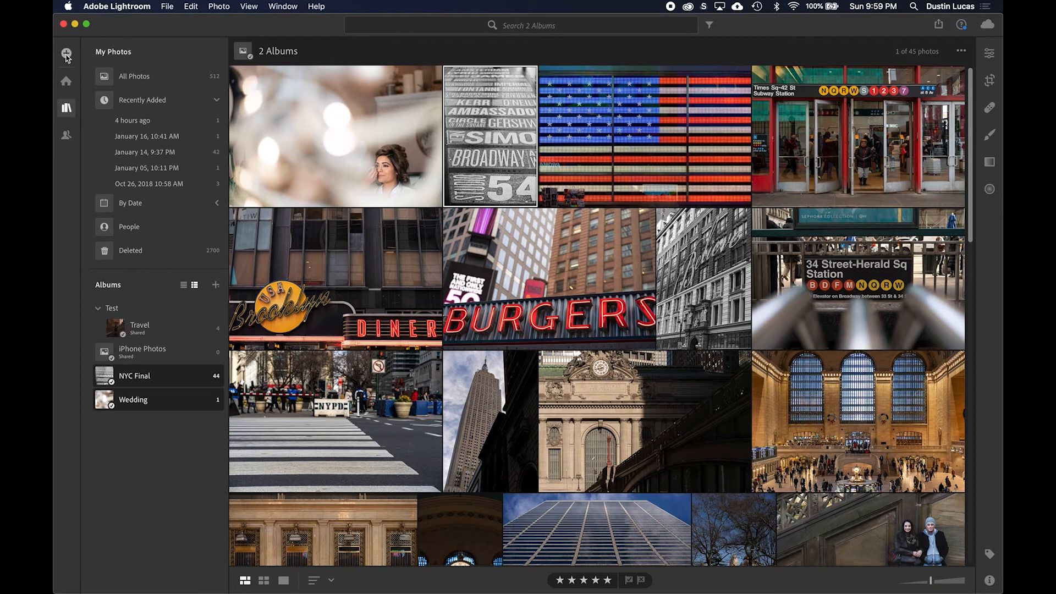
click(67, 54)
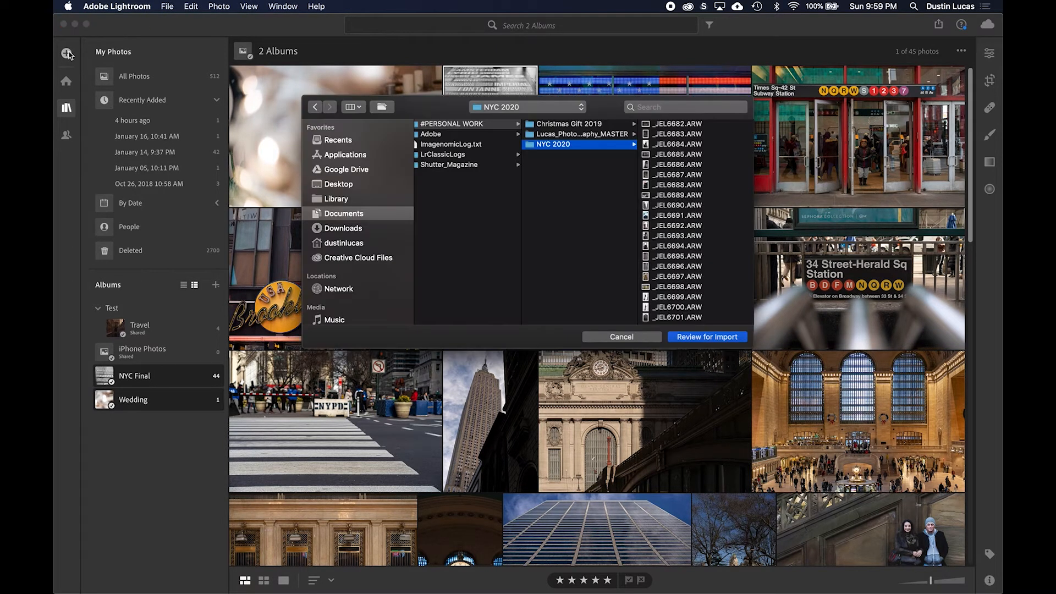
click(668, 207)
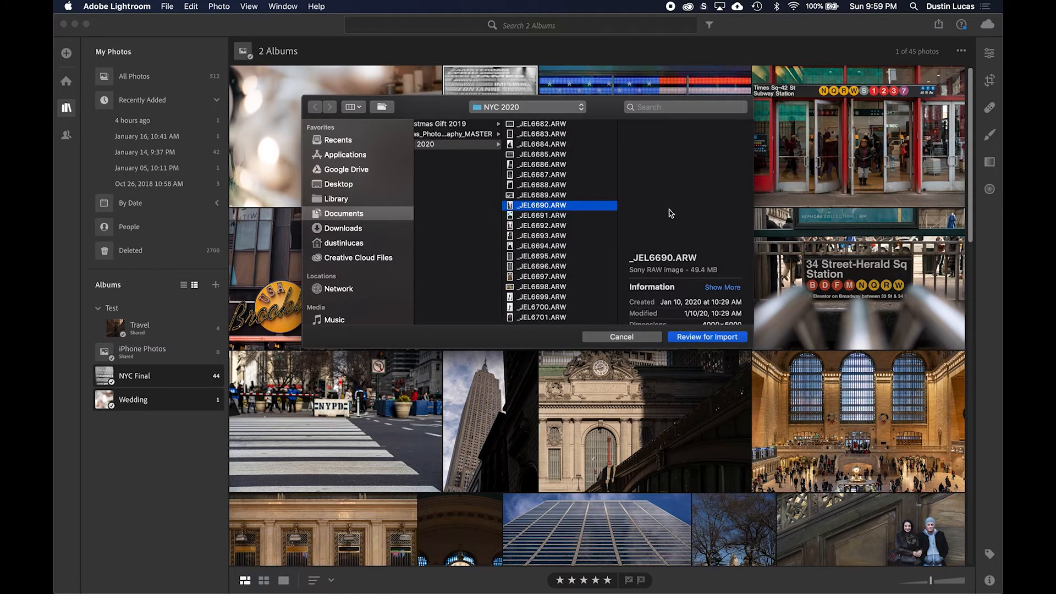
shift+click(557, 266)
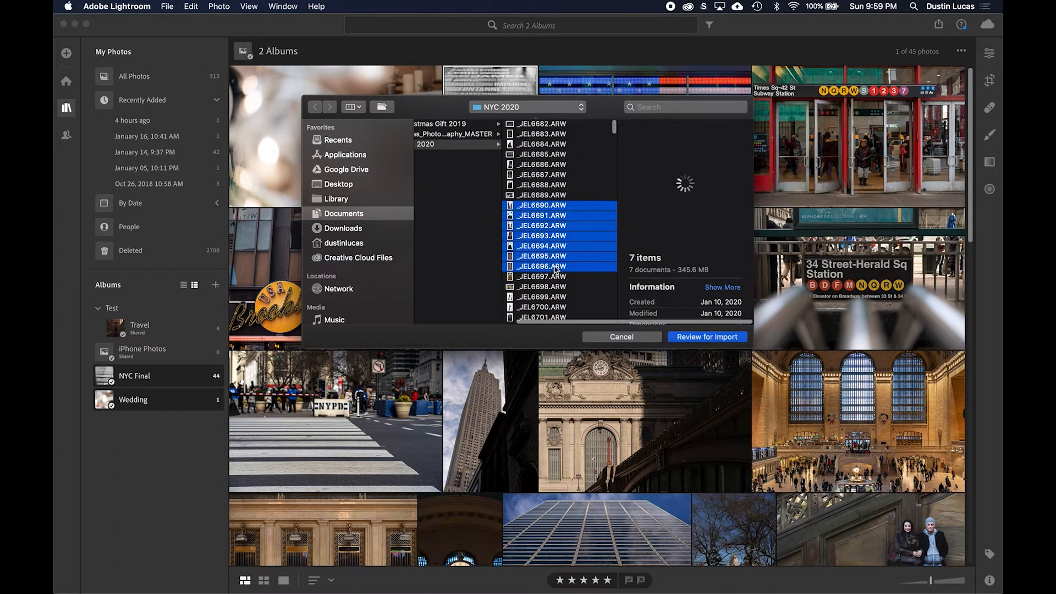
click(710, 338)
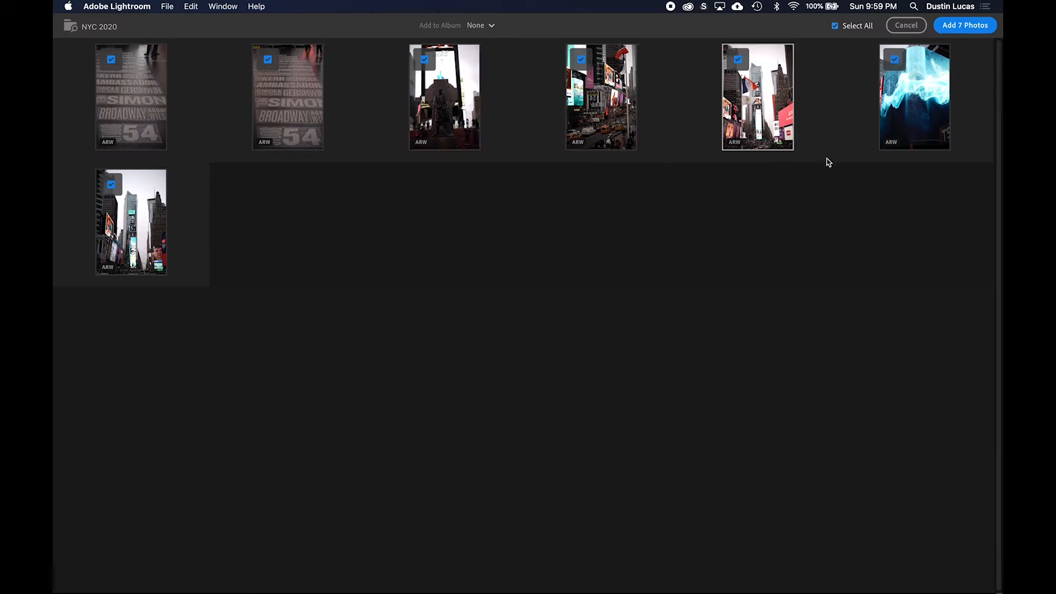
Assign all seven reviewed photos to the NYC Final album and add them to the Lightroom library
click(83, 29)
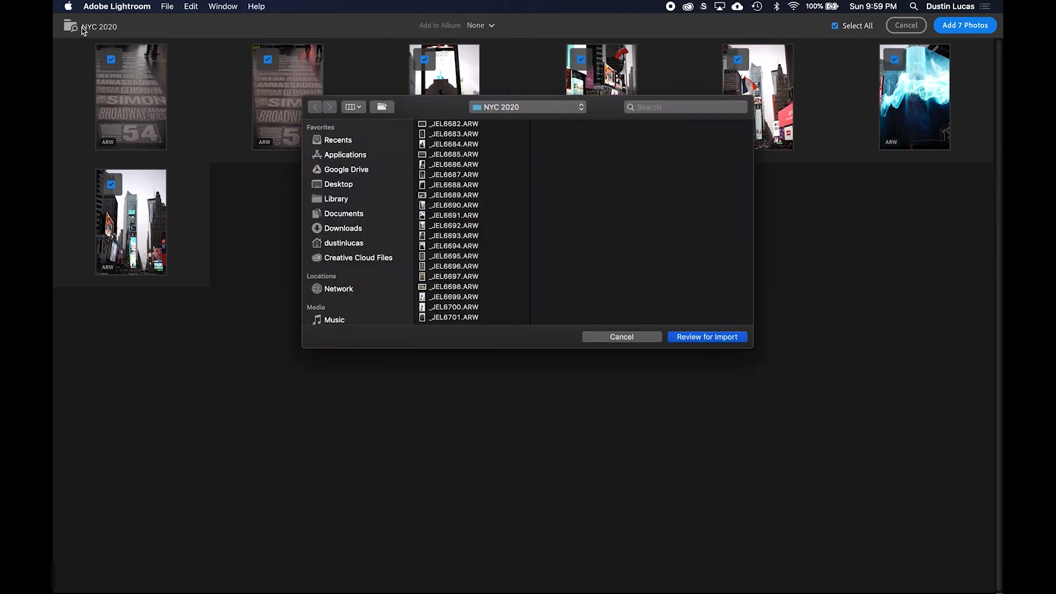
click(616, 337)
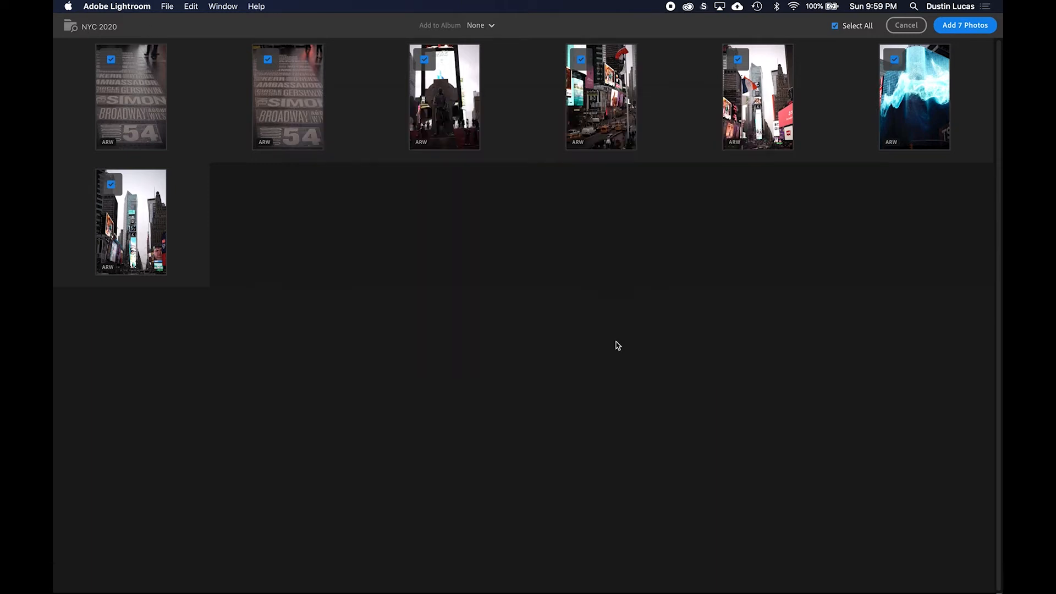
click(479, 27)
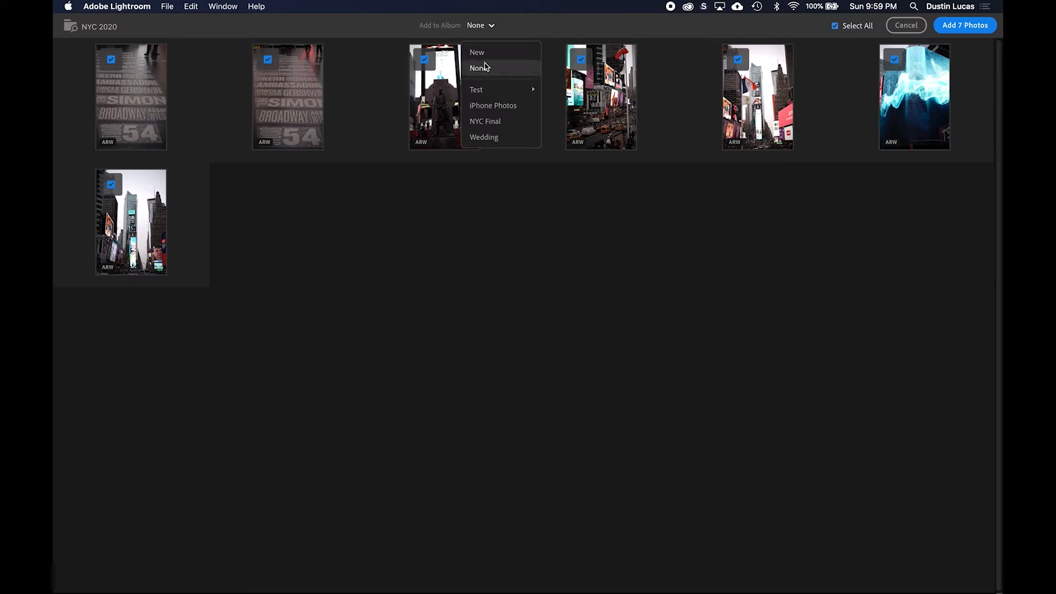
mouse_move(491, 90)
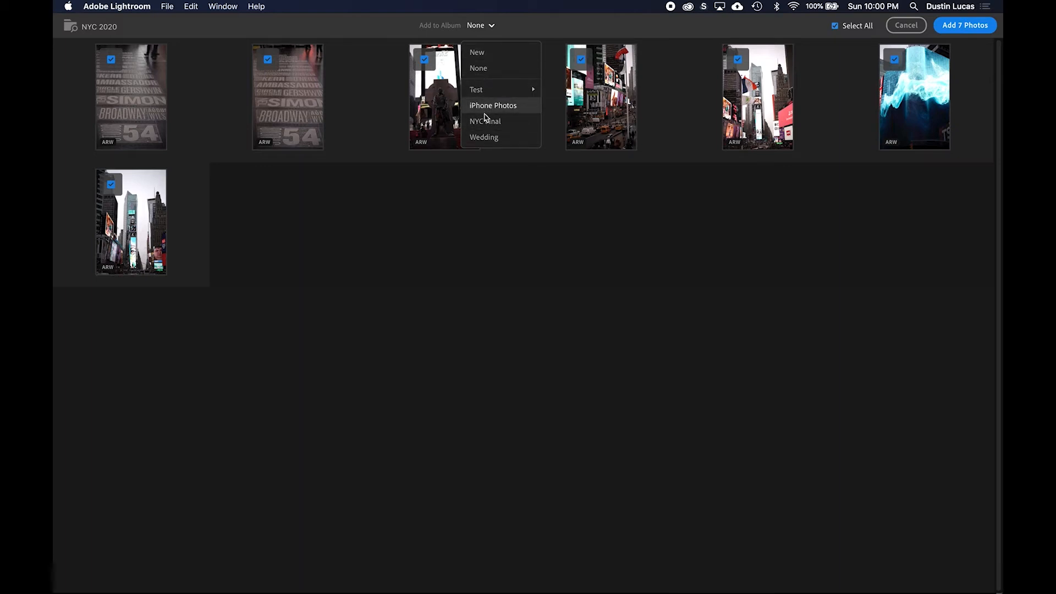
click(485, 121)
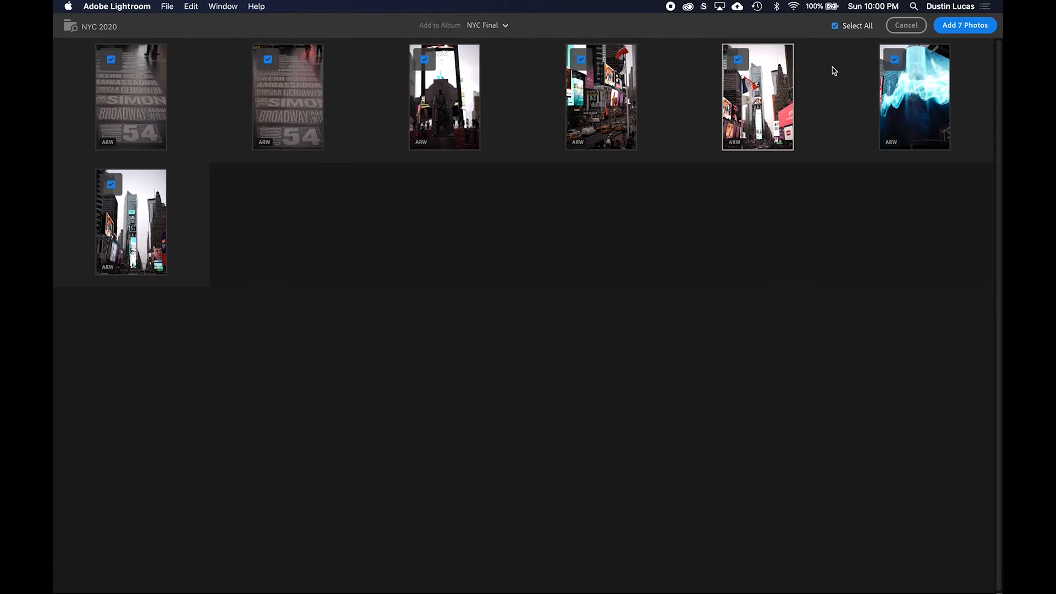
click(835, 26)
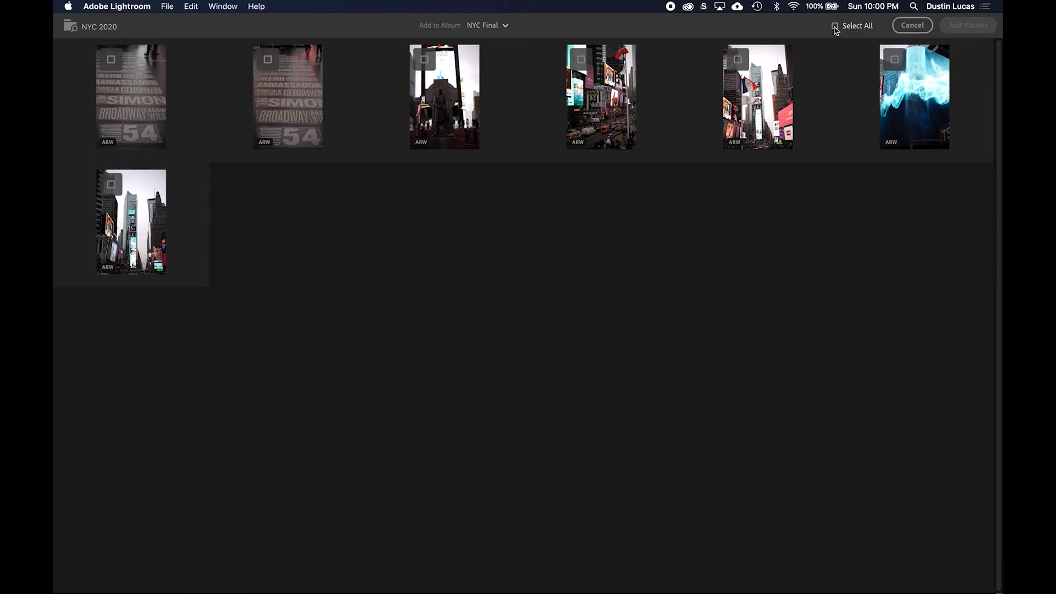
click(836, 26)
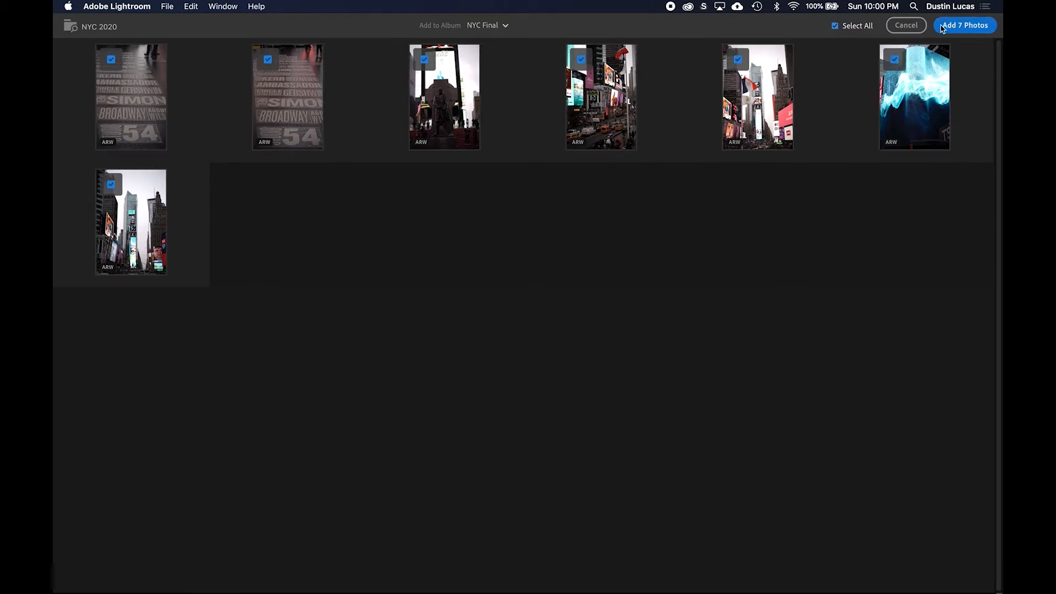
click(957, 26)
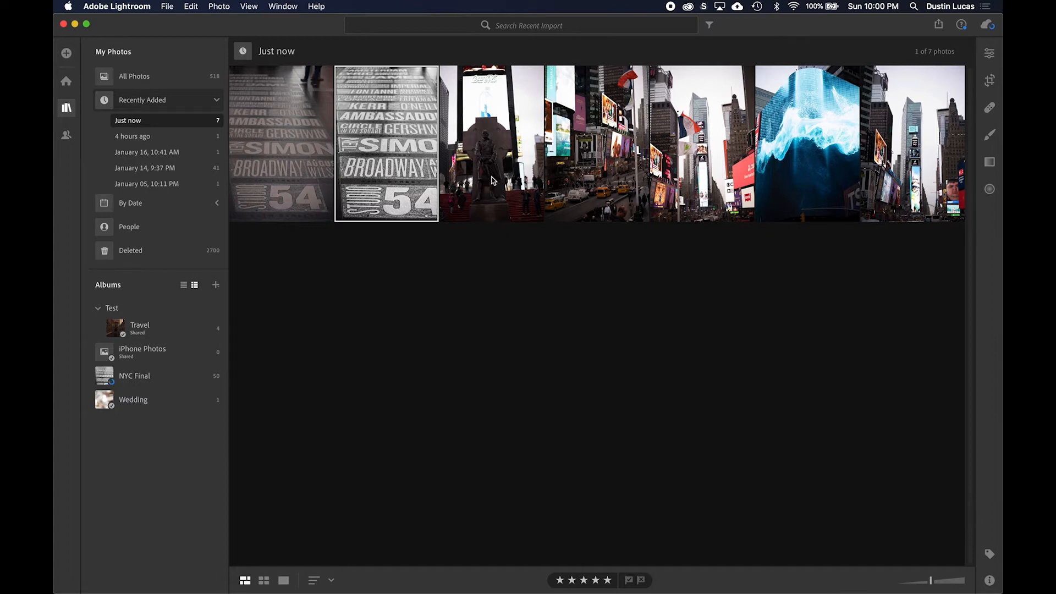
Browse the newly imported photos in detail view, and check the cloud storage and sync status
double_click(475, 177)
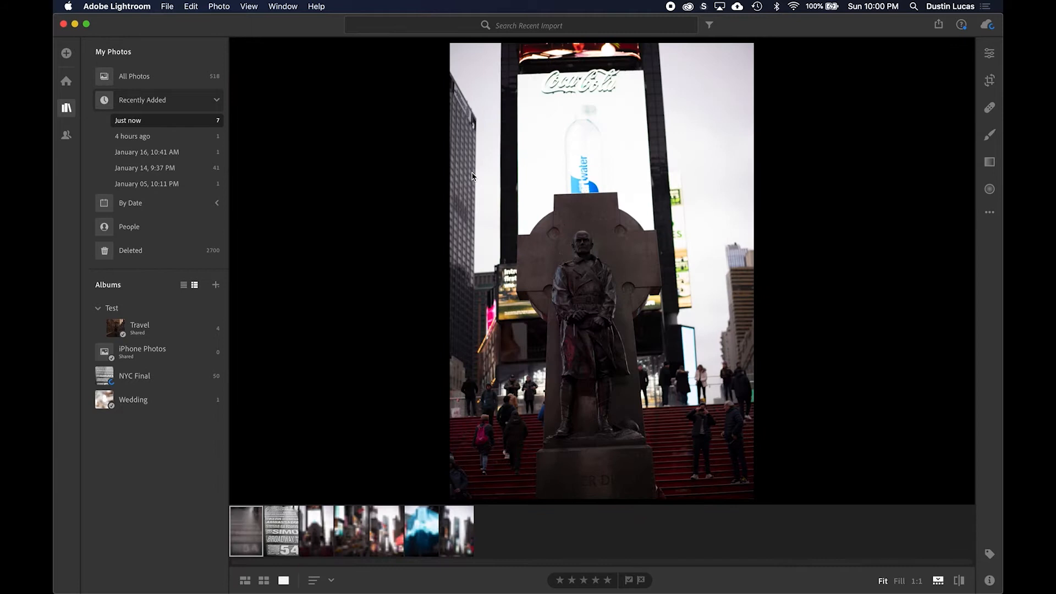
key(Right)
key(Right)
key(Right)
key(Right)
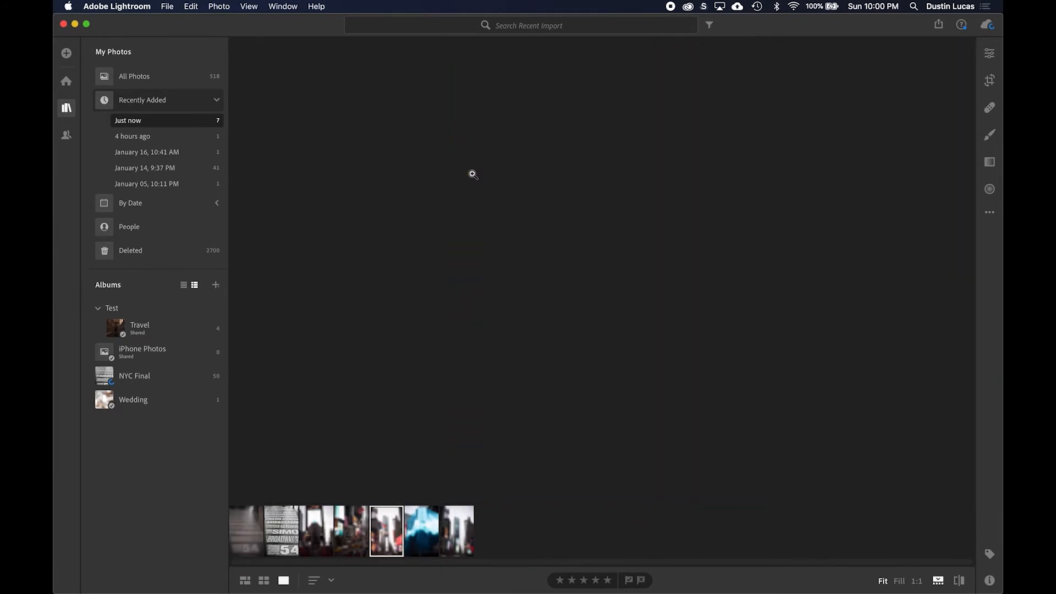
key(Right)
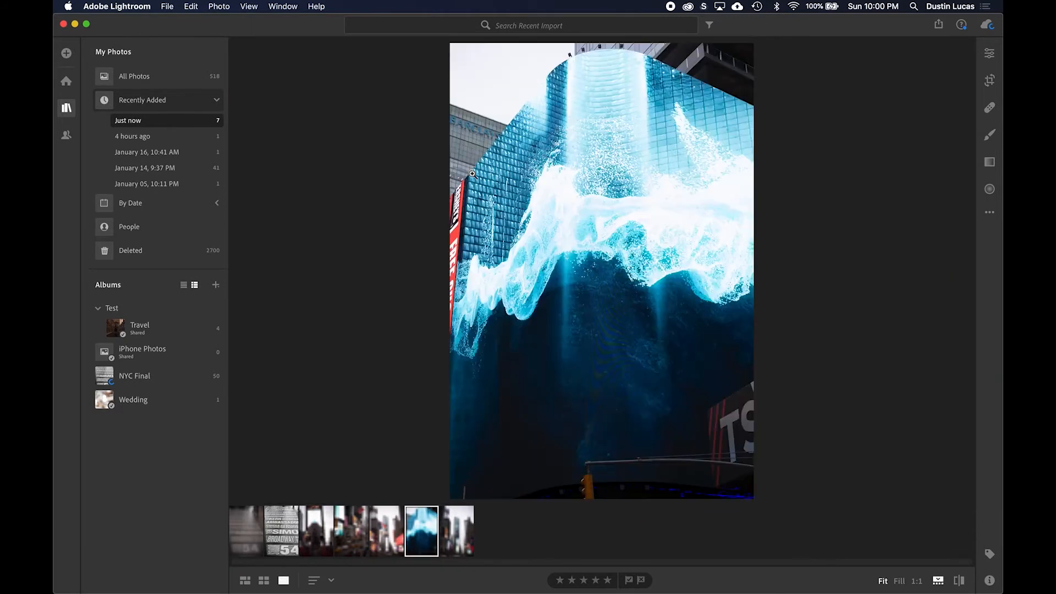
key(Left)
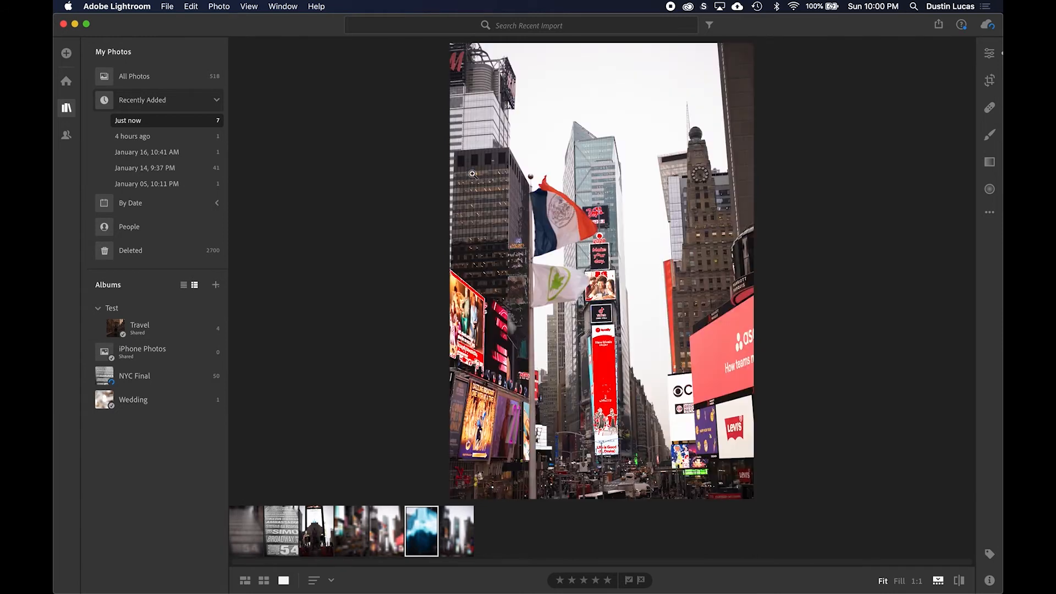
key(Left)
key(Left)
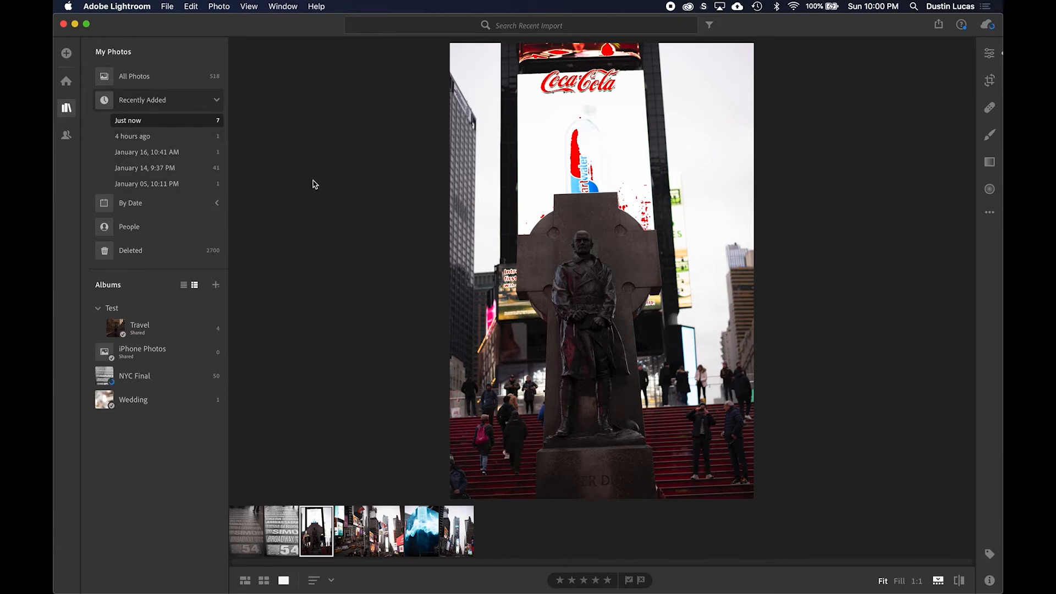
click(988, 26)
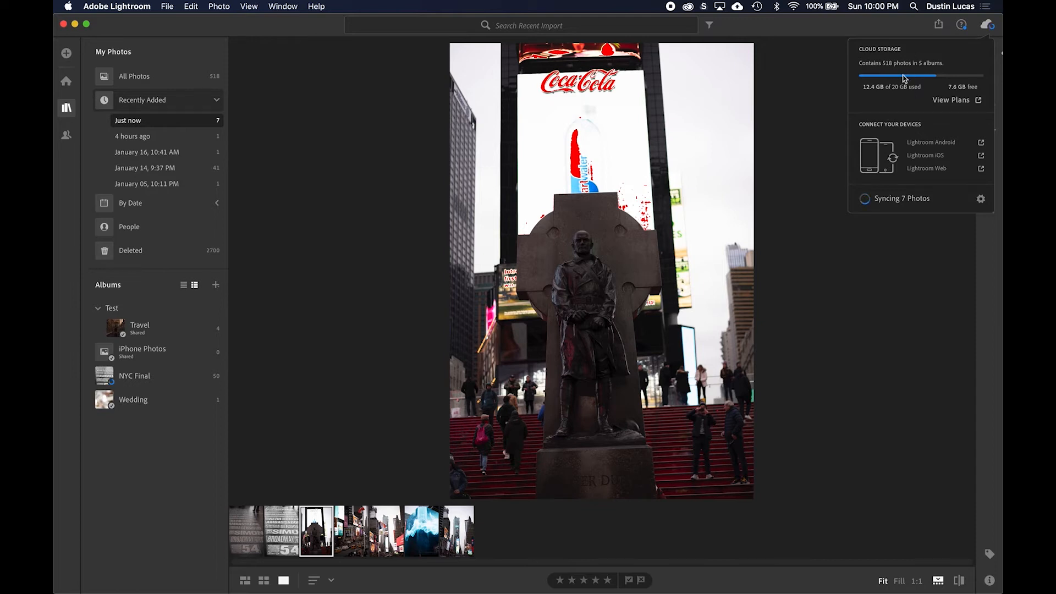
click(820, 176)
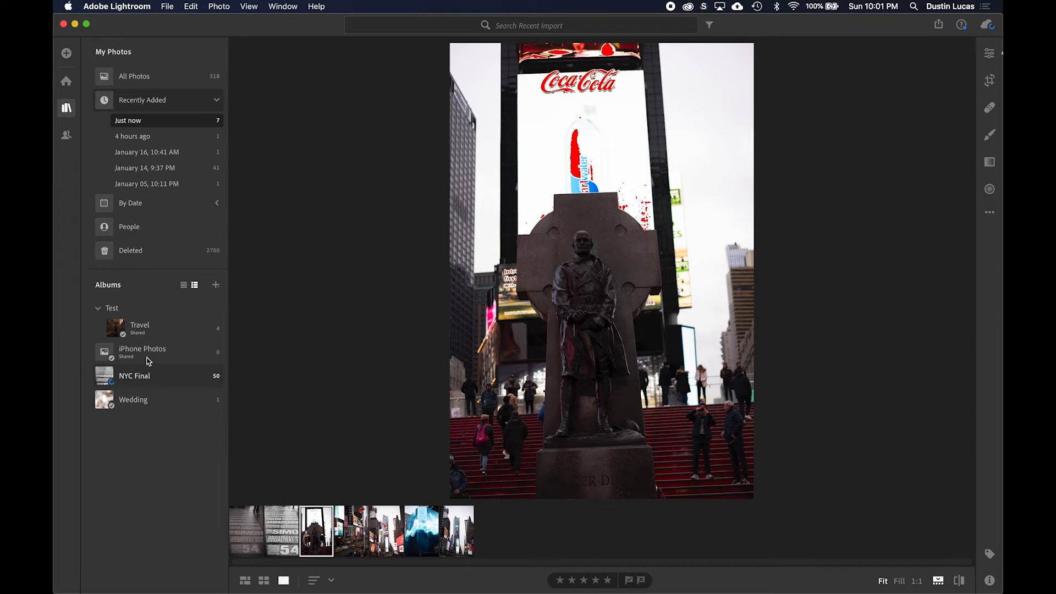
Try to move the Travel album out of the Test folder
click(98, 310)
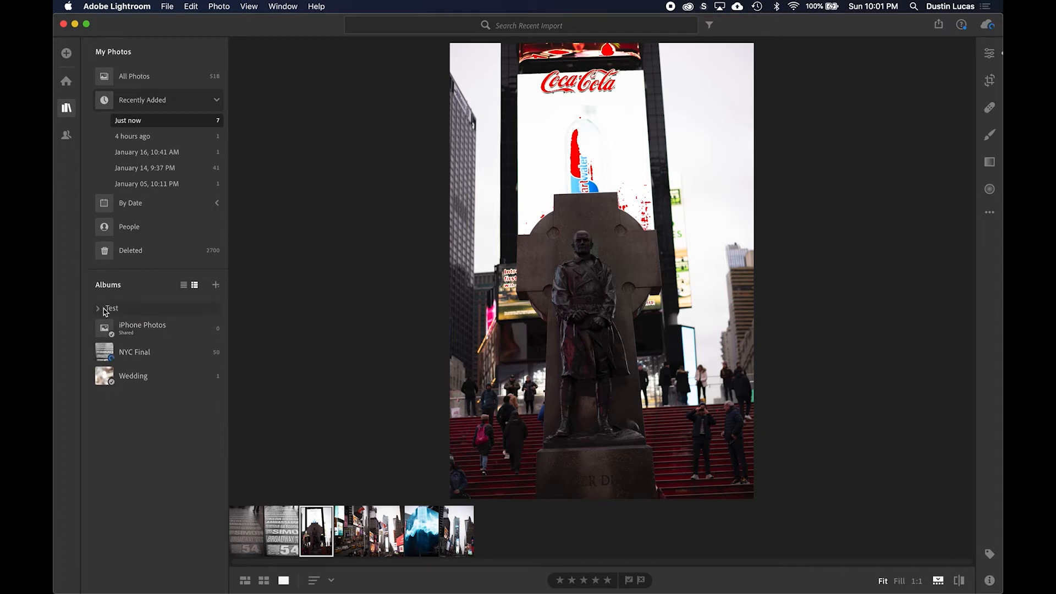
click(99, 309)
drag(132, 325, 129, 429)
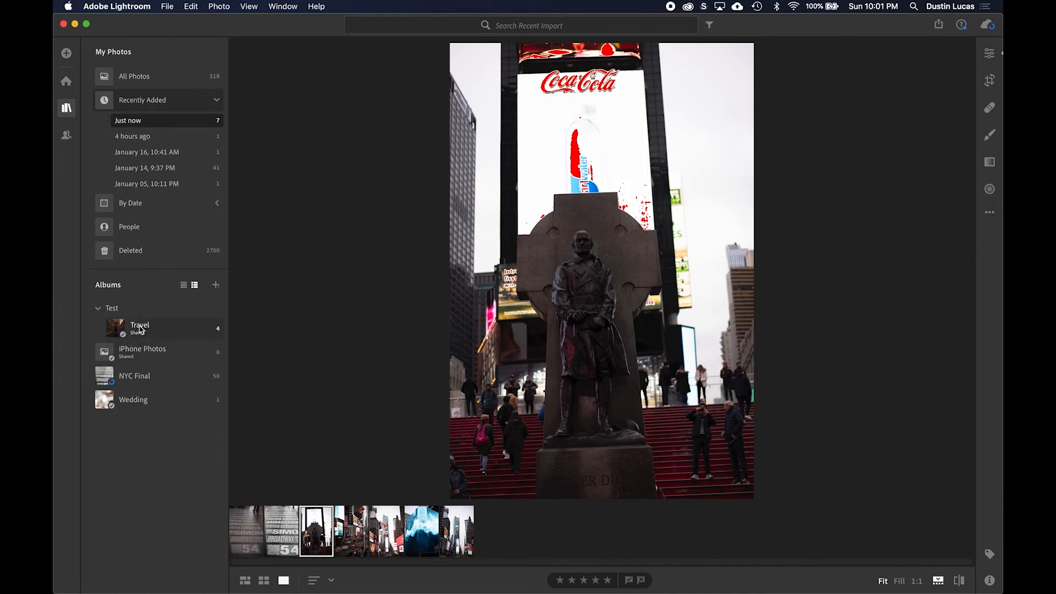
drag(135, 334, 85, 437)
drag(139, 334, 123, 368)
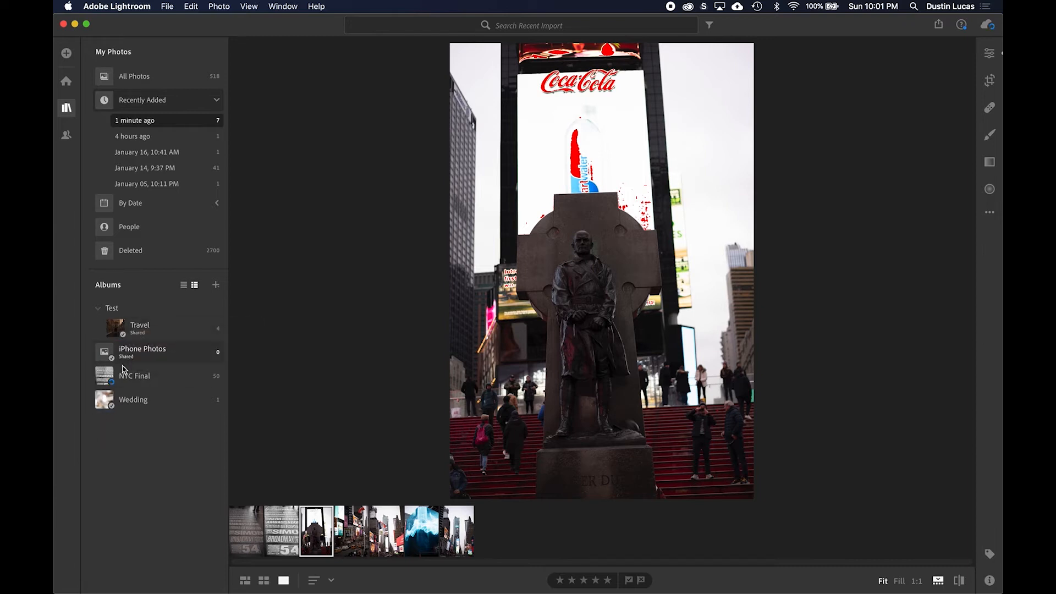
click(134, 333)
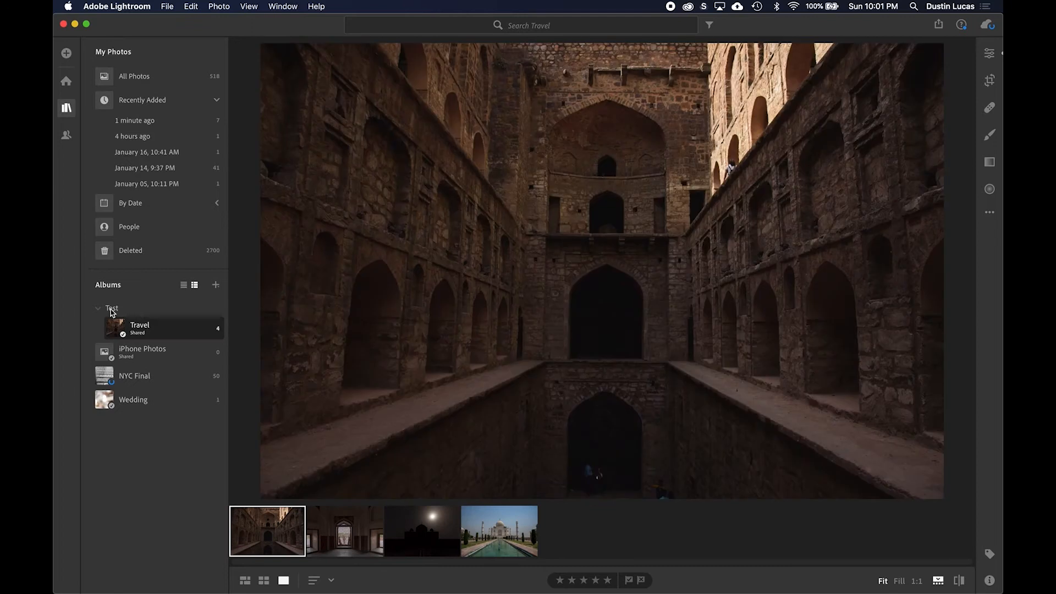
Delete the Test folder from the albums list and confirm the deletion
right_click(109, 311)
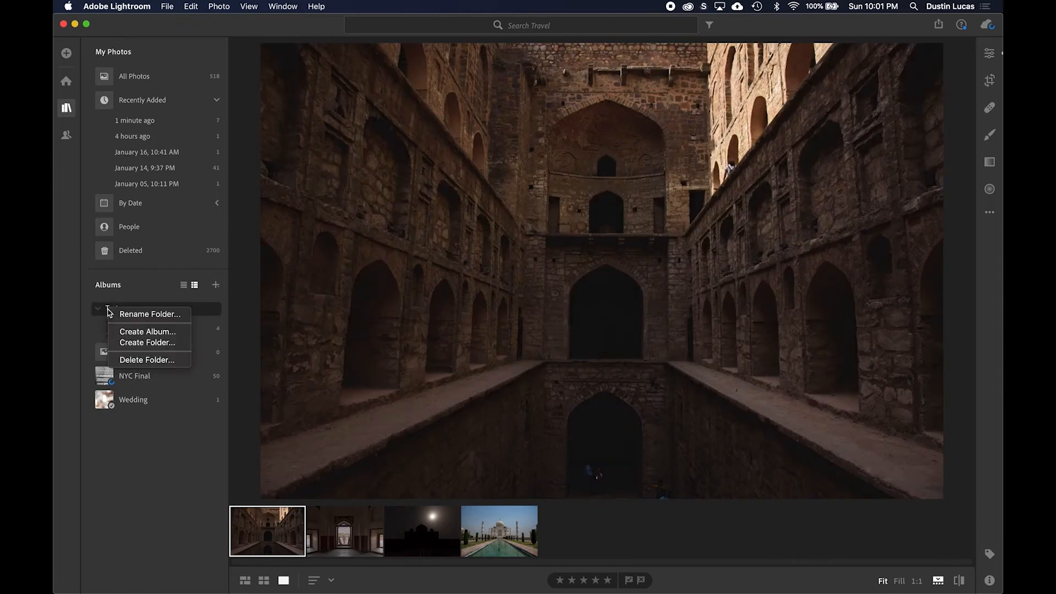
click(132, 359)
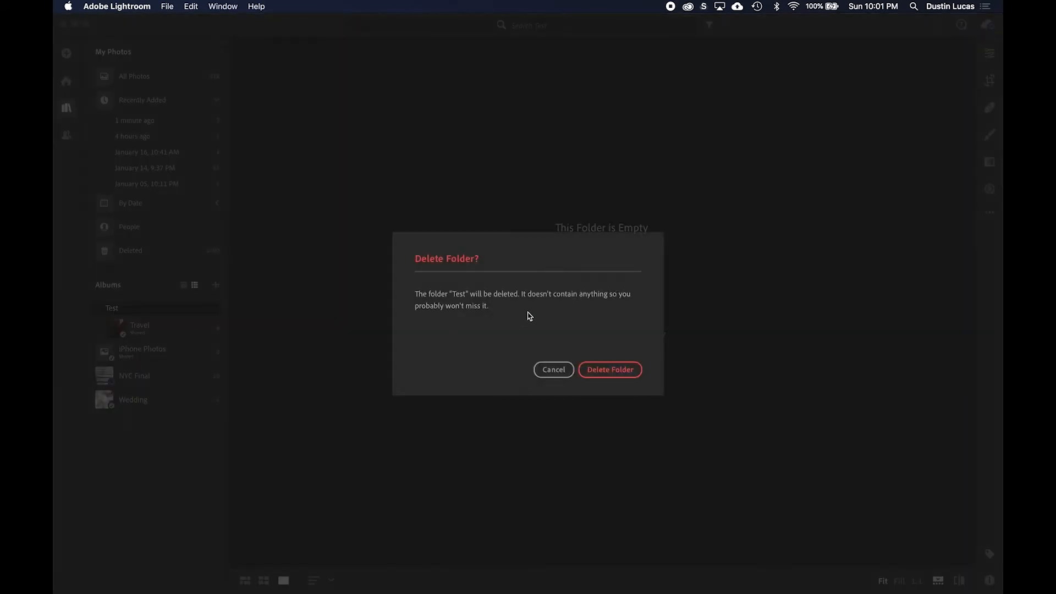
click(611, 374)
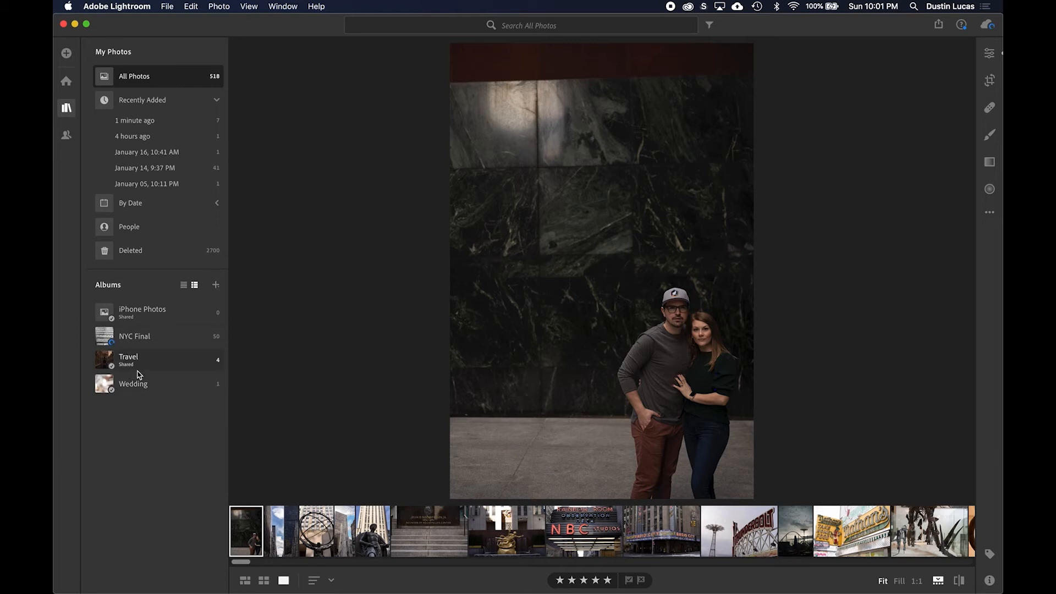
Create a new folder named Travel in the albums list
click(216, 285)
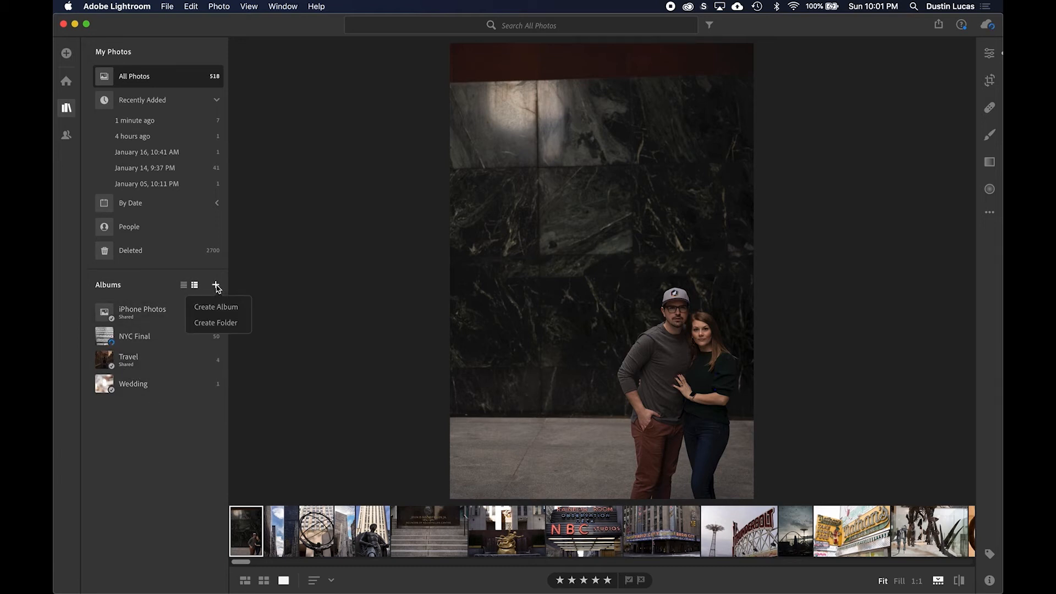
click(209, 323)
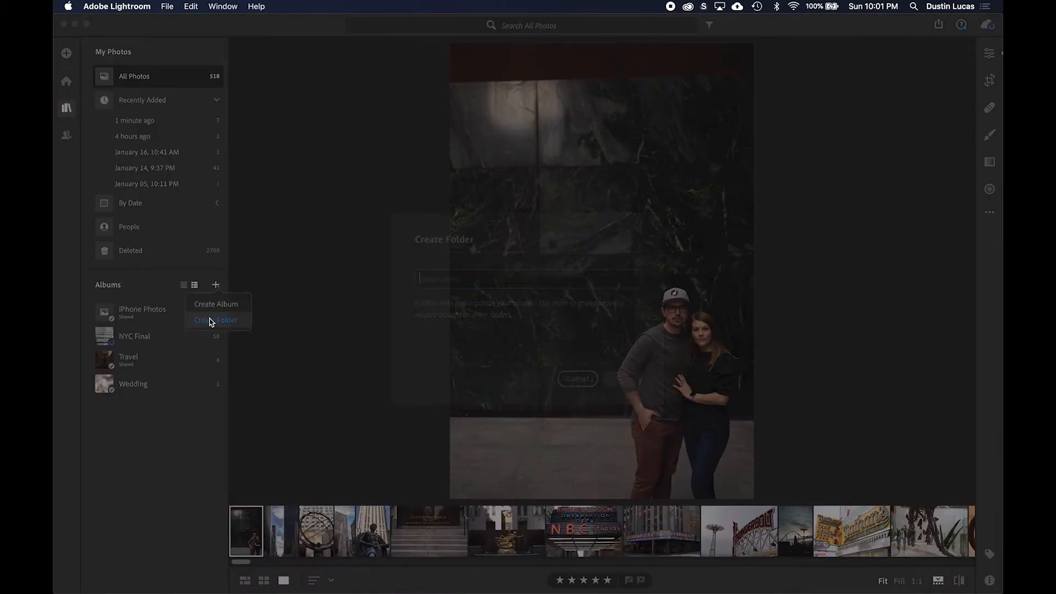
text(Travel)
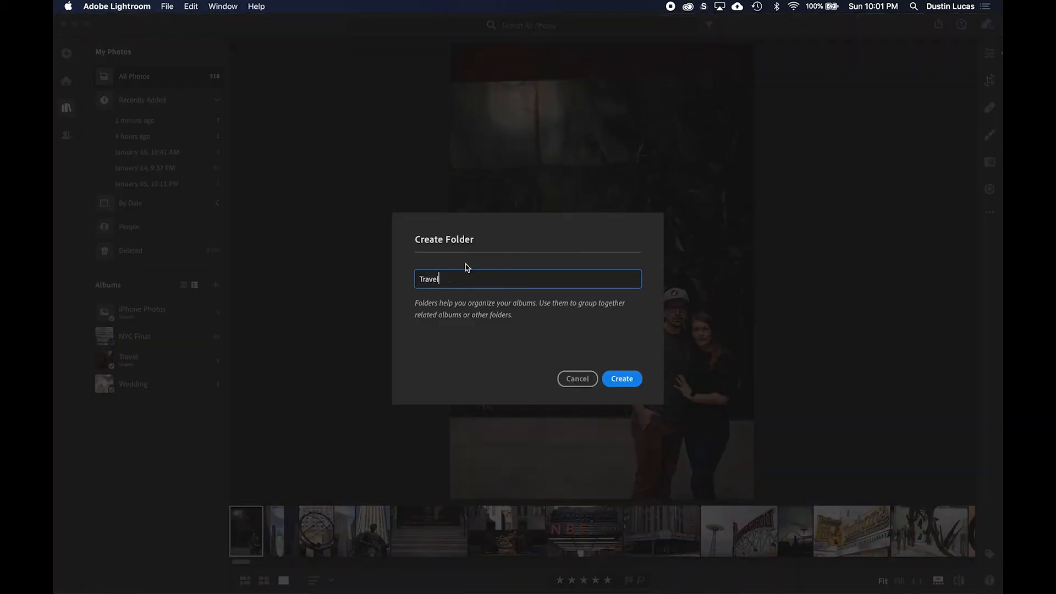
click(630, 380)
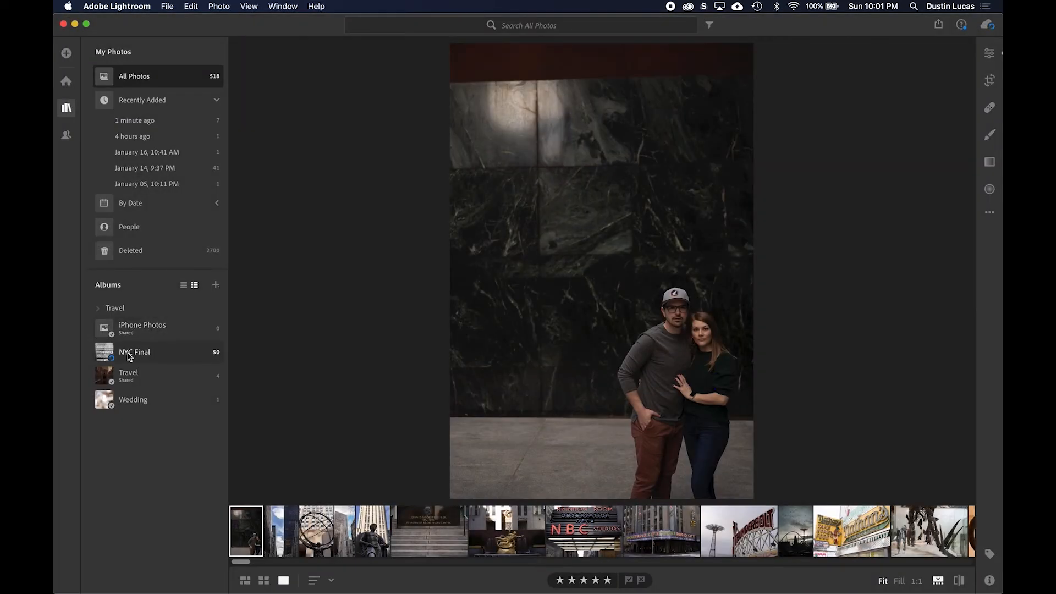
Move the NYC Final and Travel albums into the Travel folder and expand the folder
drag(129, 357, 128, 308)
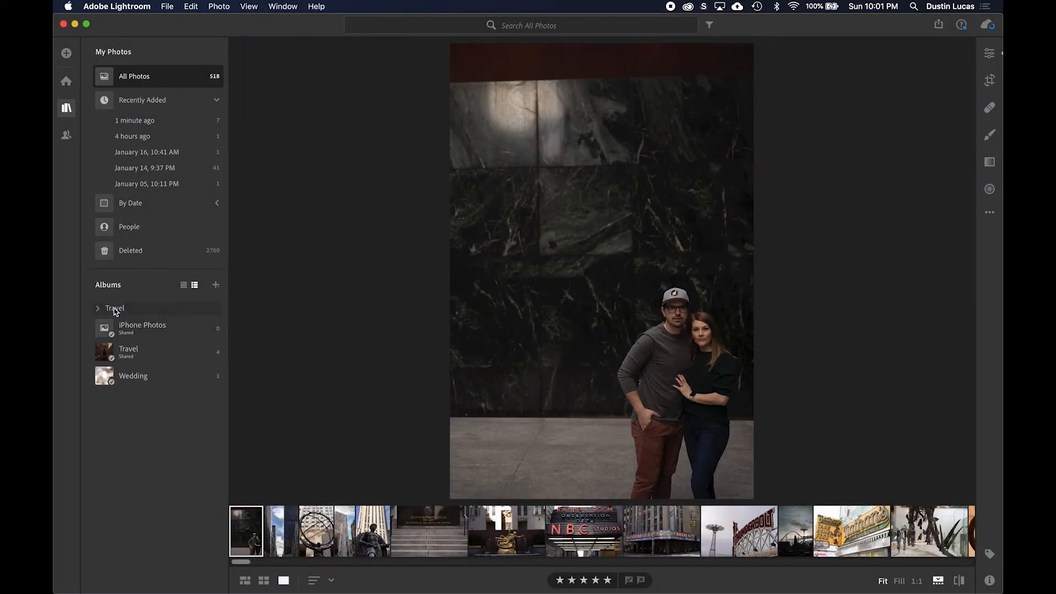
drag(122, 352, 107, 308)
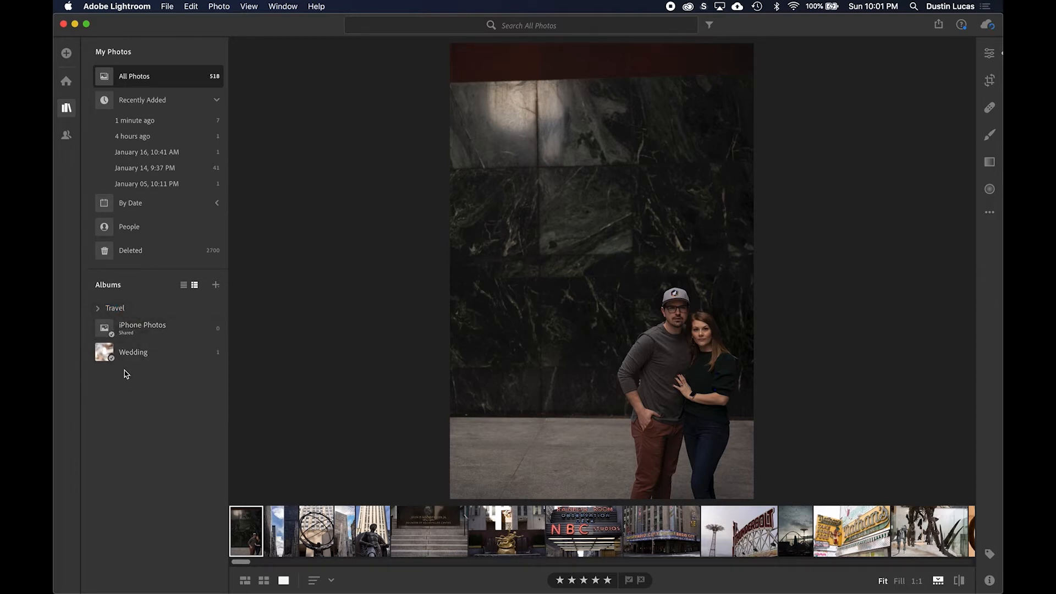
click(99, 308)
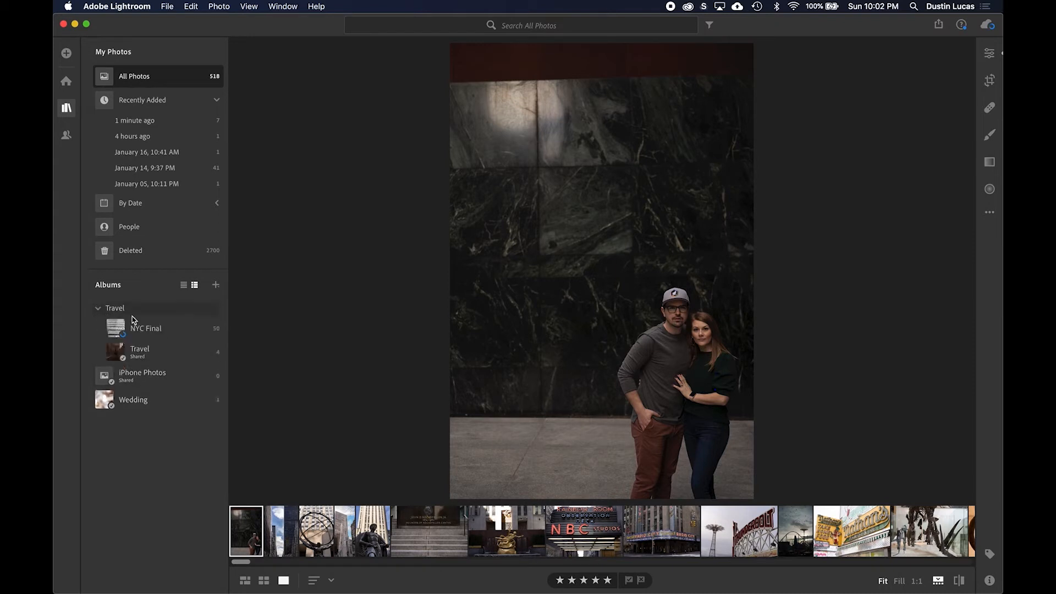
Review the Travel folder's combined photos in grid view and compare them with its NYC Final and Travel albums
click(149, 352)
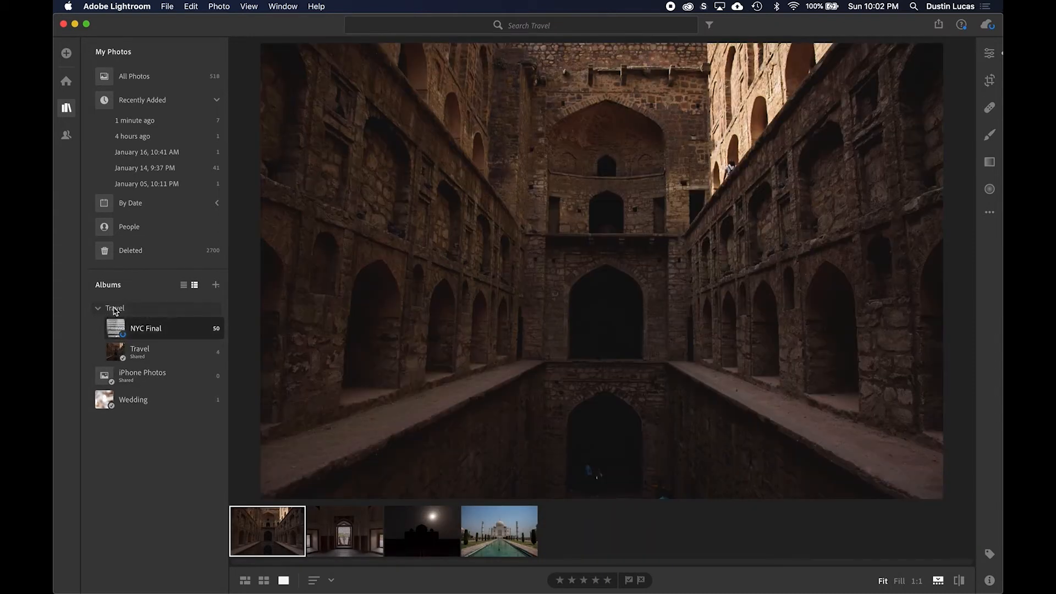
click(115, 309)
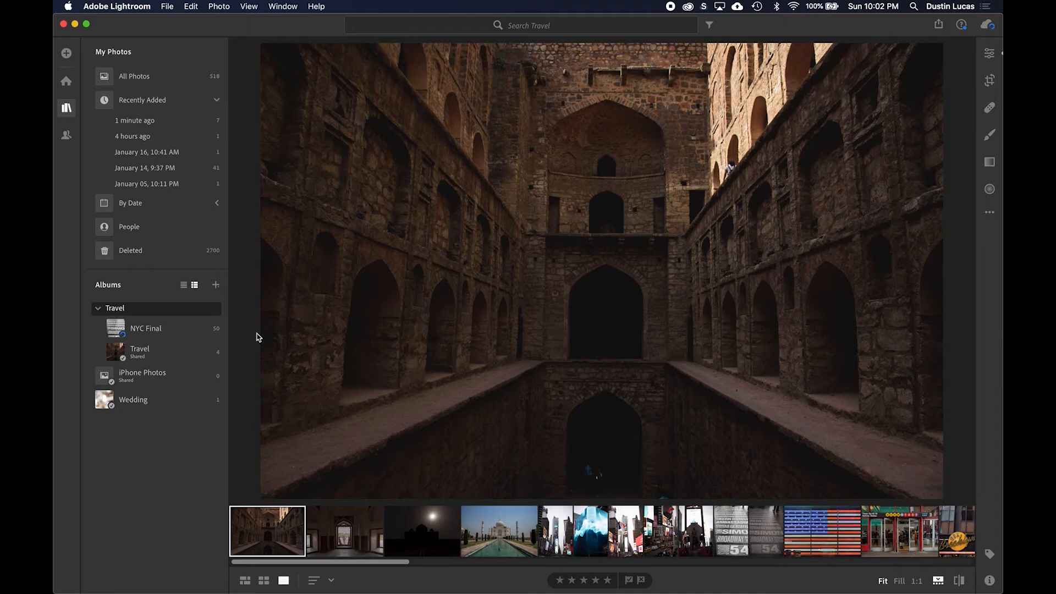
key(g)
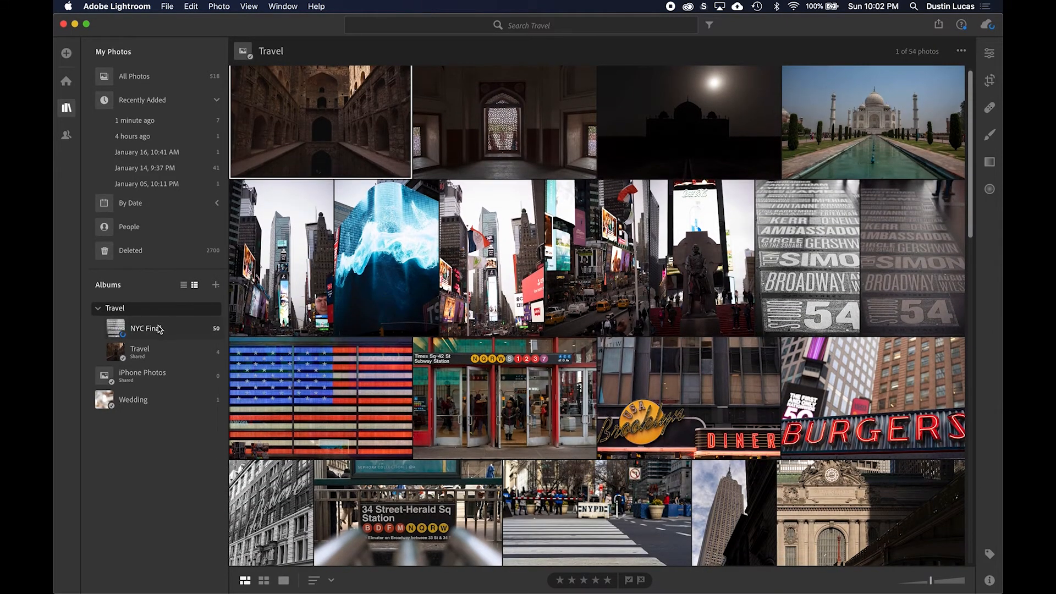
click(154, 329)
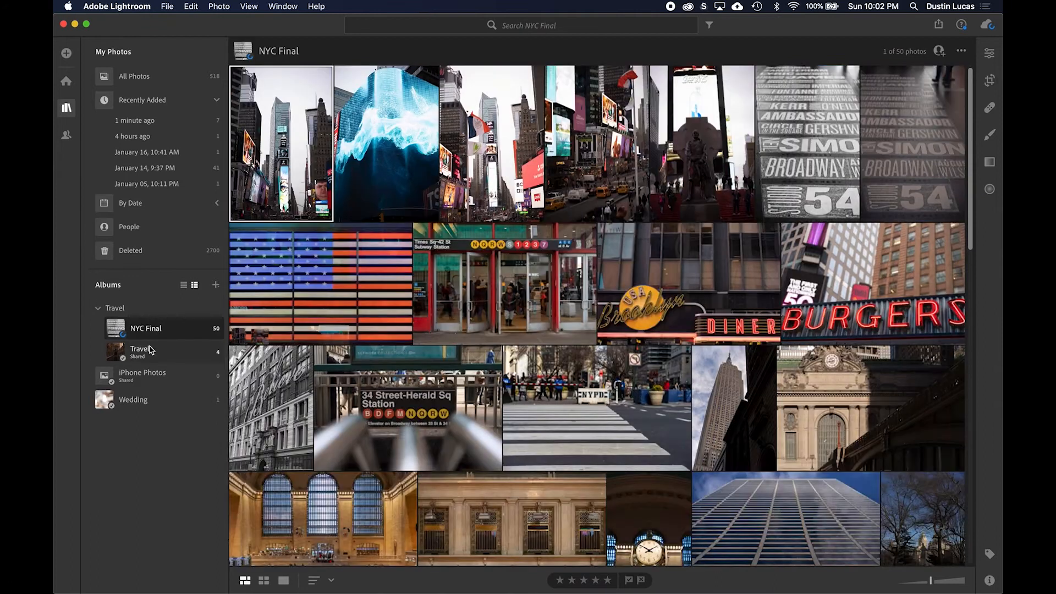
click(150, 351)
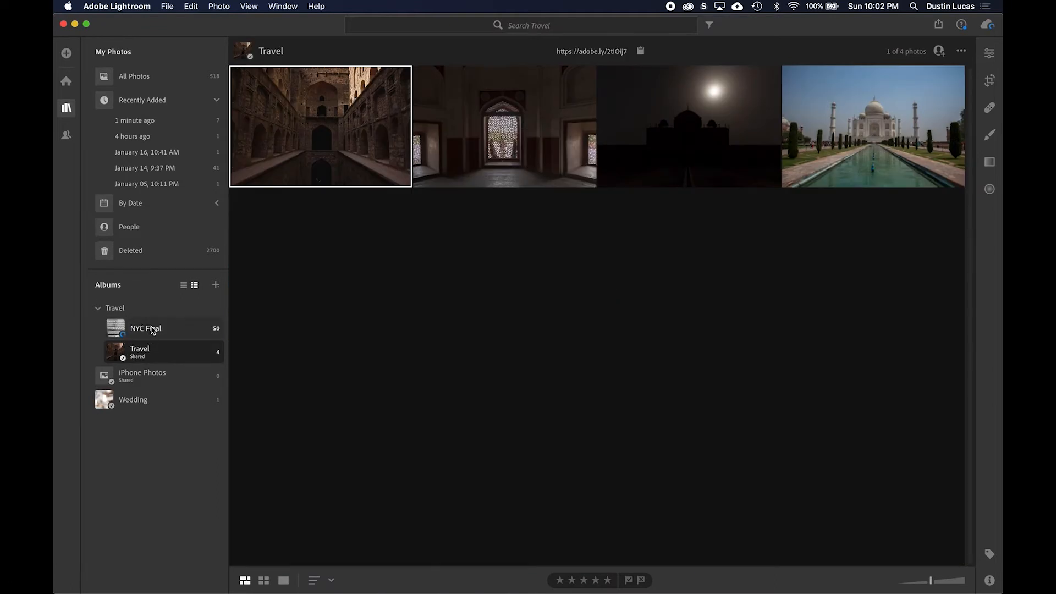
click(153, 329)
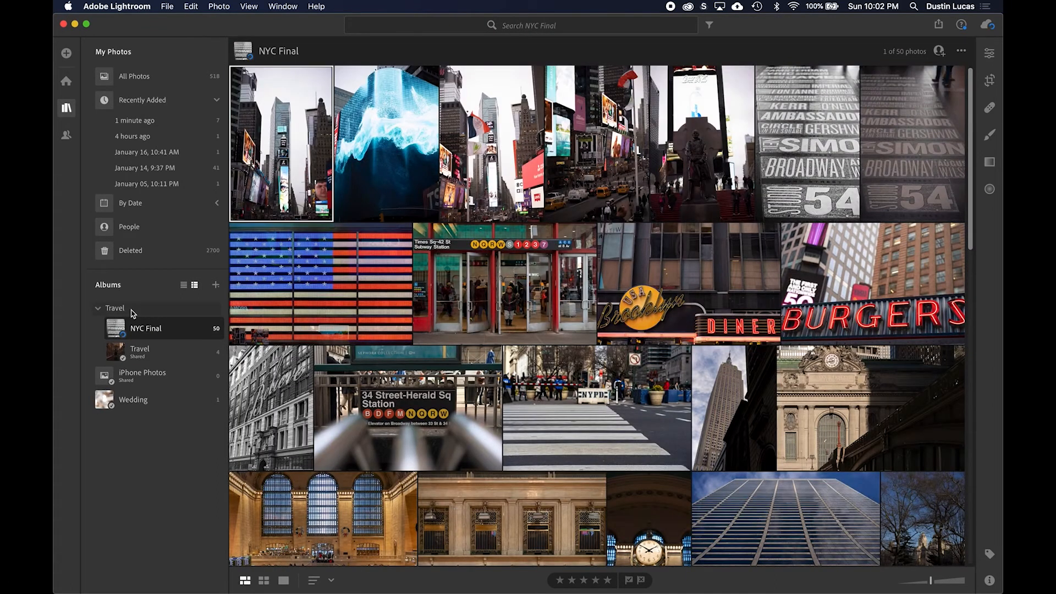
click(132, 311)
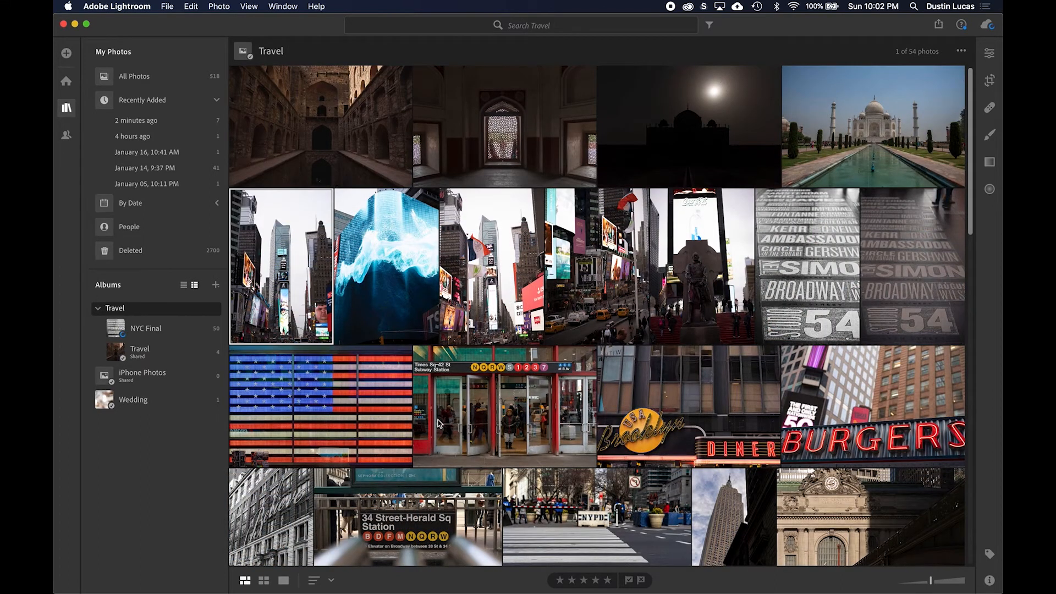
scroll(439, 423, down, 2)
scroll(439, 423, up, 2)
mouse_move(676, 592)
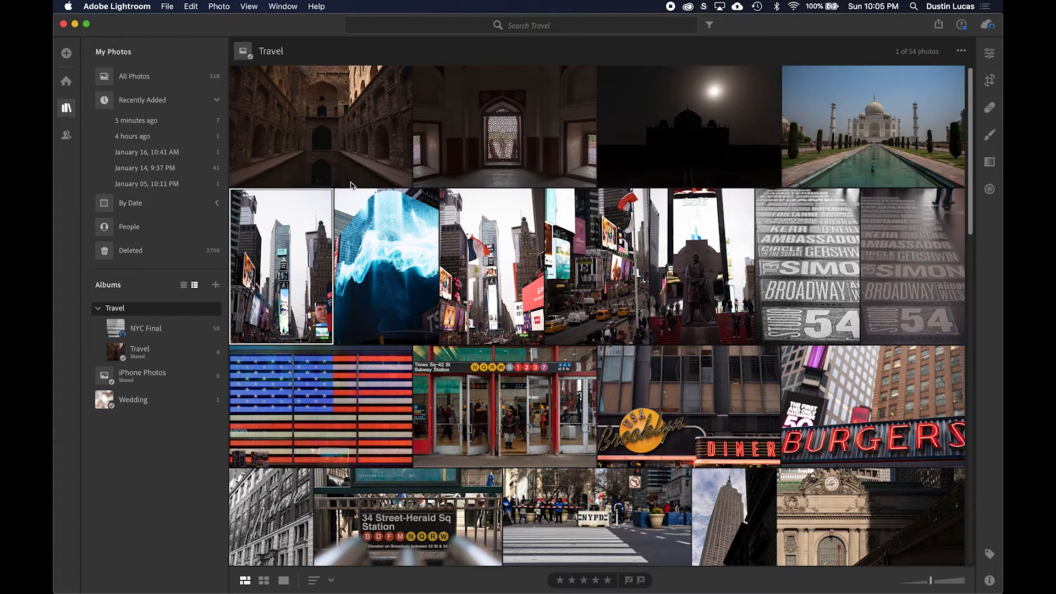
Start migrating from a Lightroom Classic catalog and continue through the introductory notices to the catalog choice
click(168, 7)
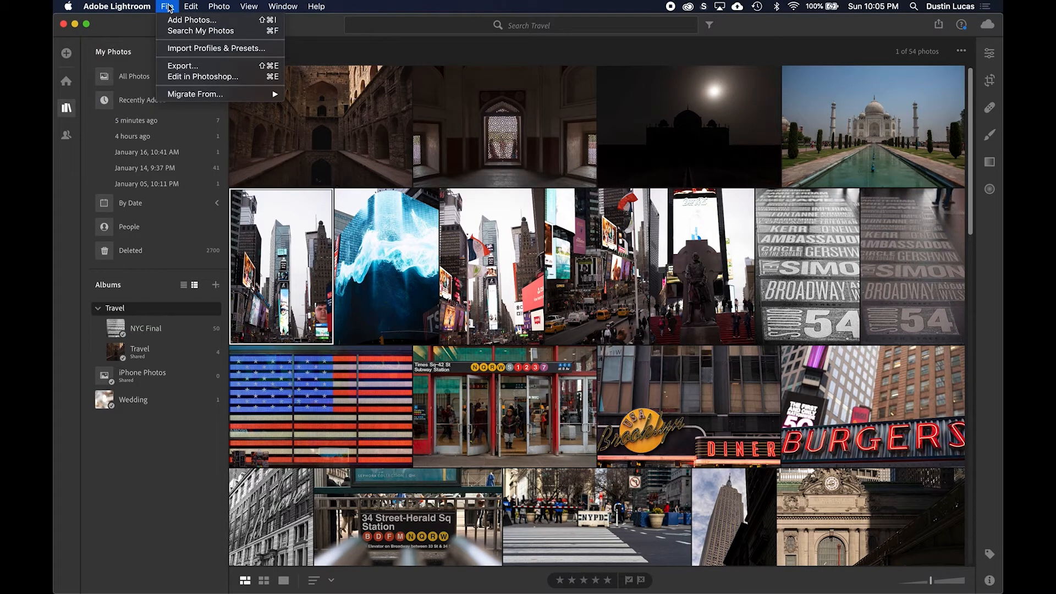
mouse_move(193, 93)
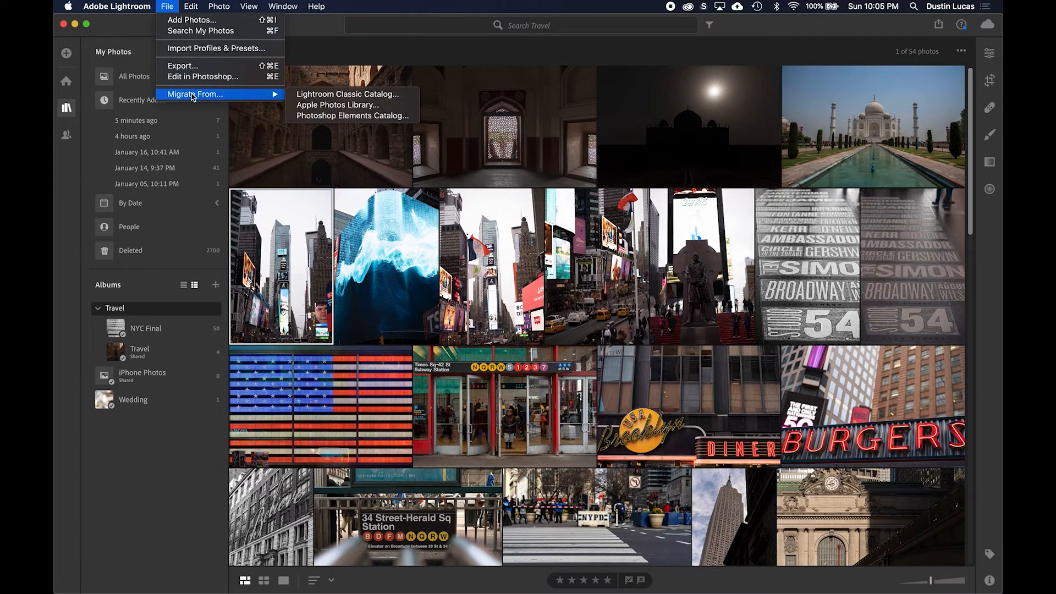
click(303, 97)
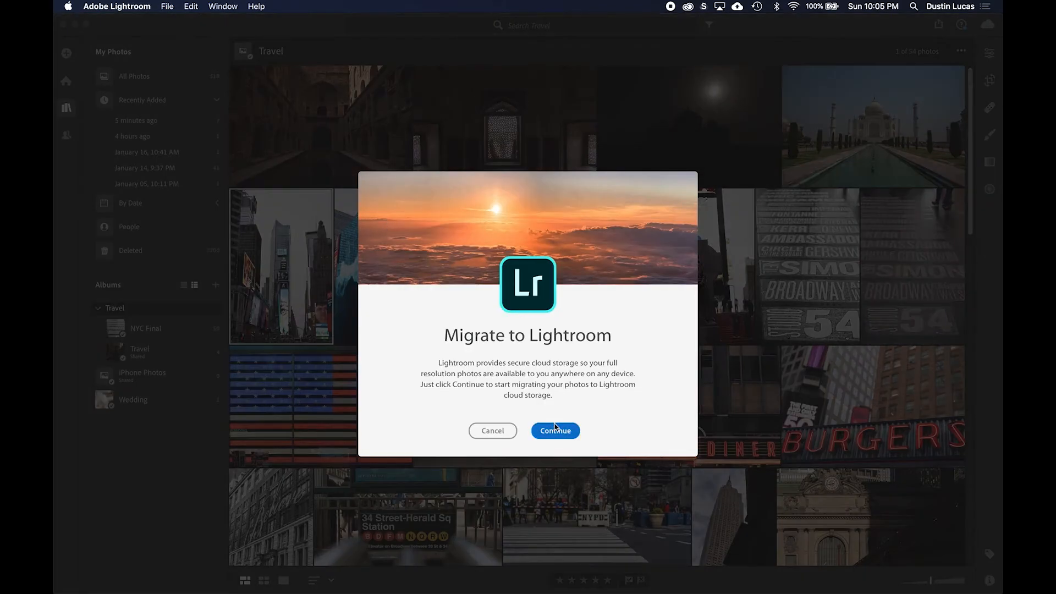
click(556, 432)
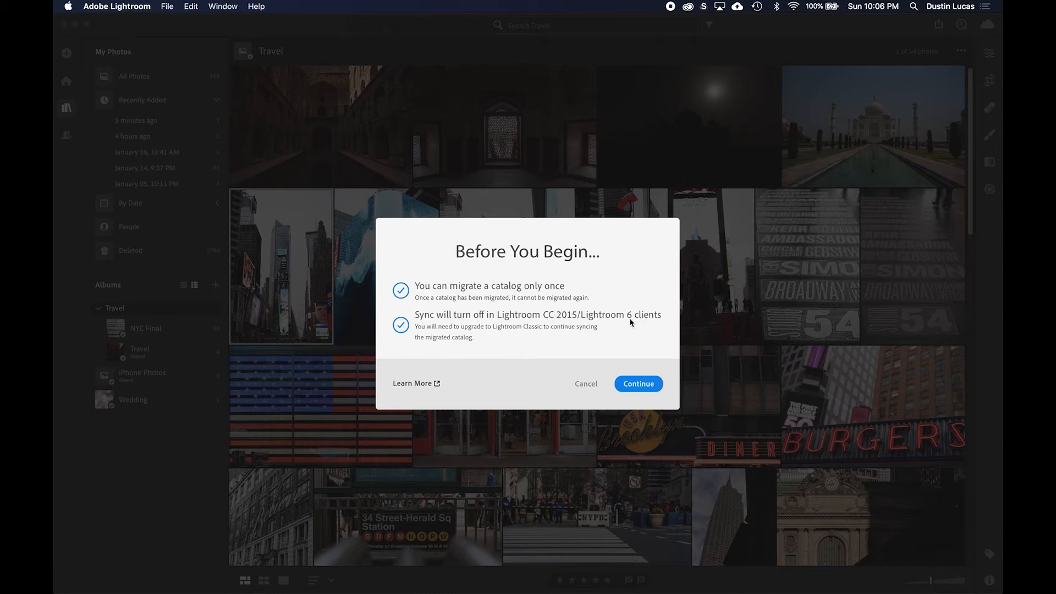
click(638, 385)
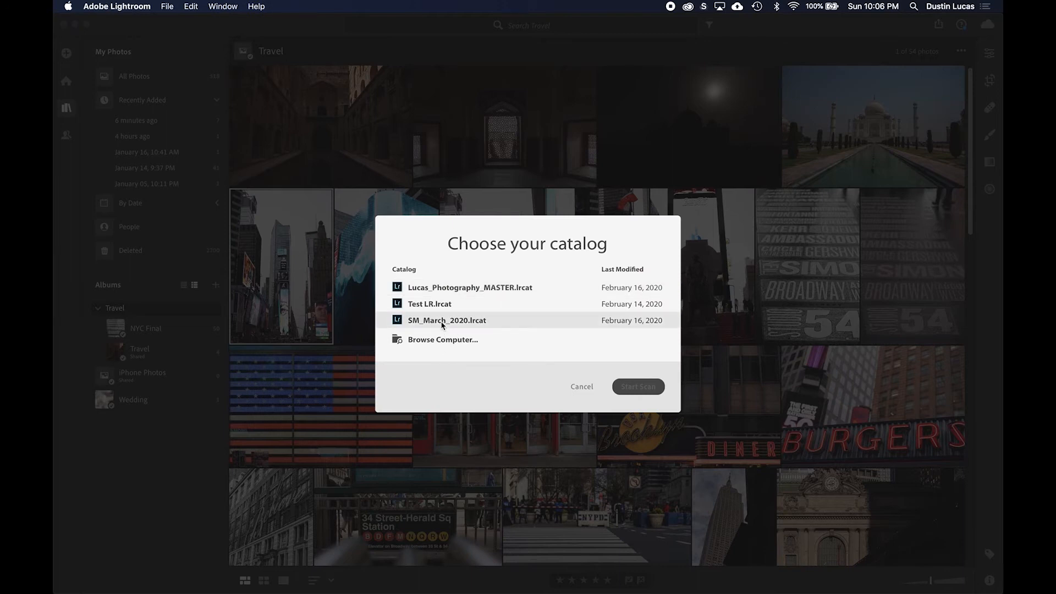
Scan and migrate the SM_March_2020.lrcat catalog, and expand and open the Migrated SM_March_2020 folder
click(442, 325)
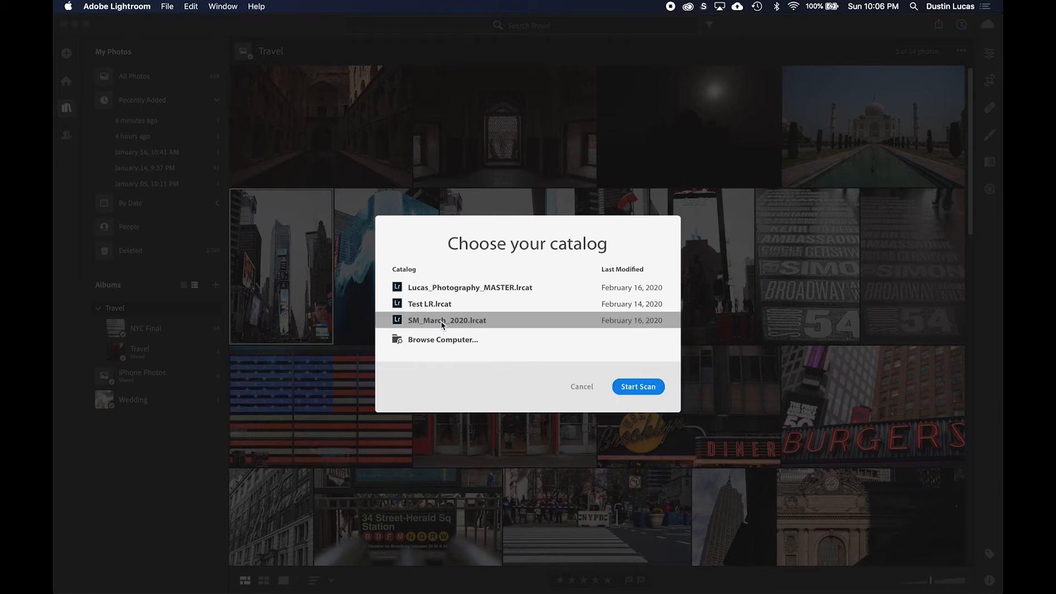
click(645, 387)
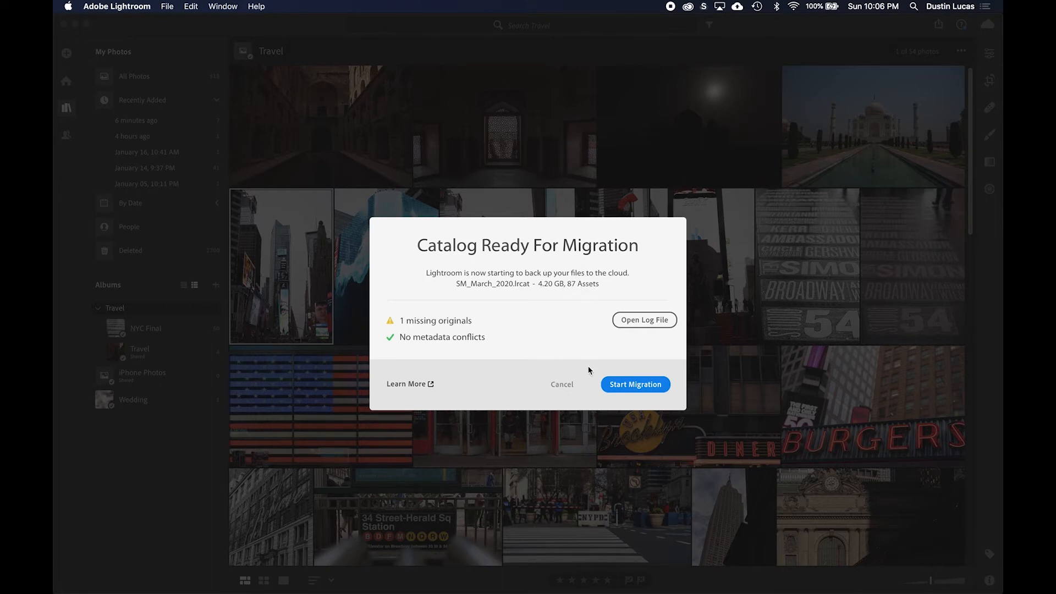
click(627, 384)
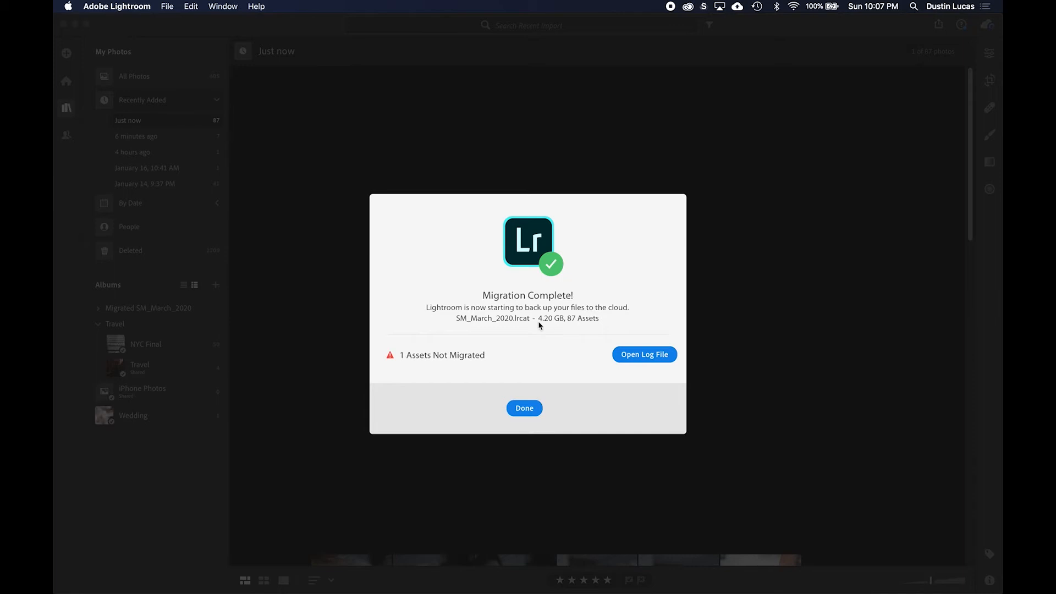
click(524, 408)
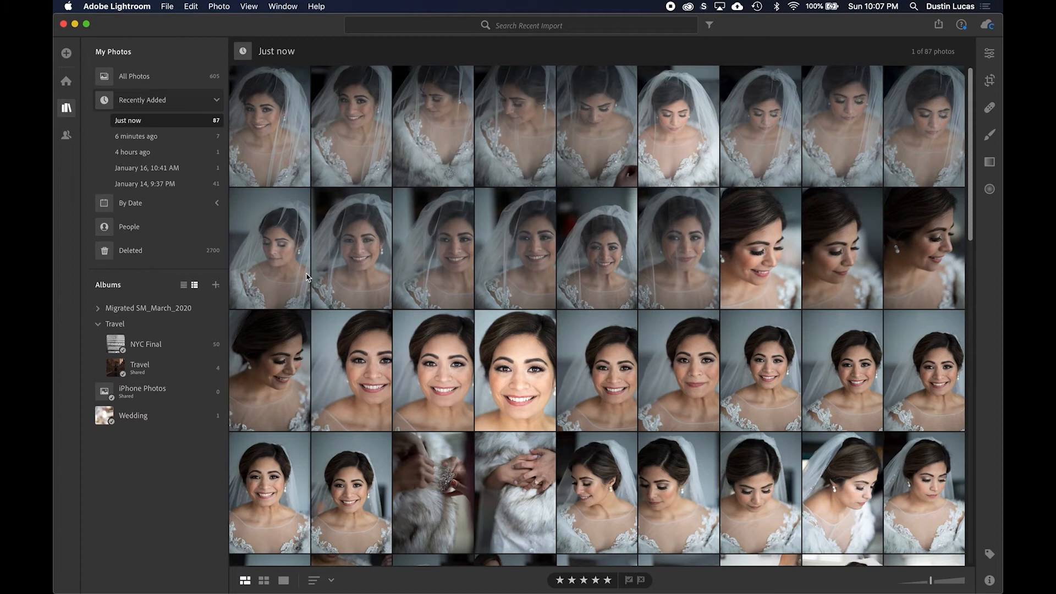
click(99, 309)
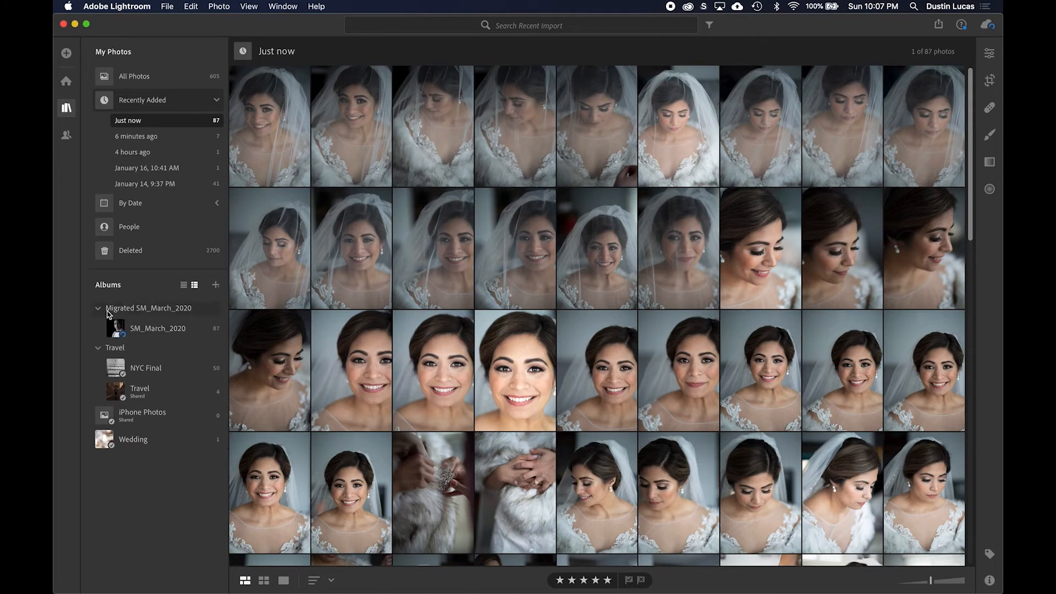
click(146, 310)
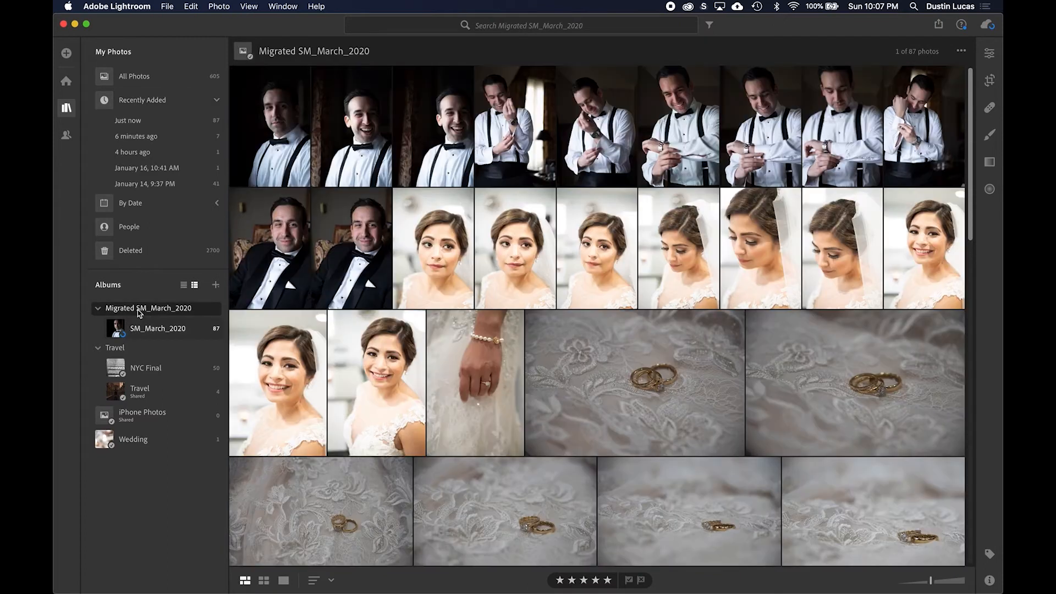
right_click(148, 311)
click(177, 360)
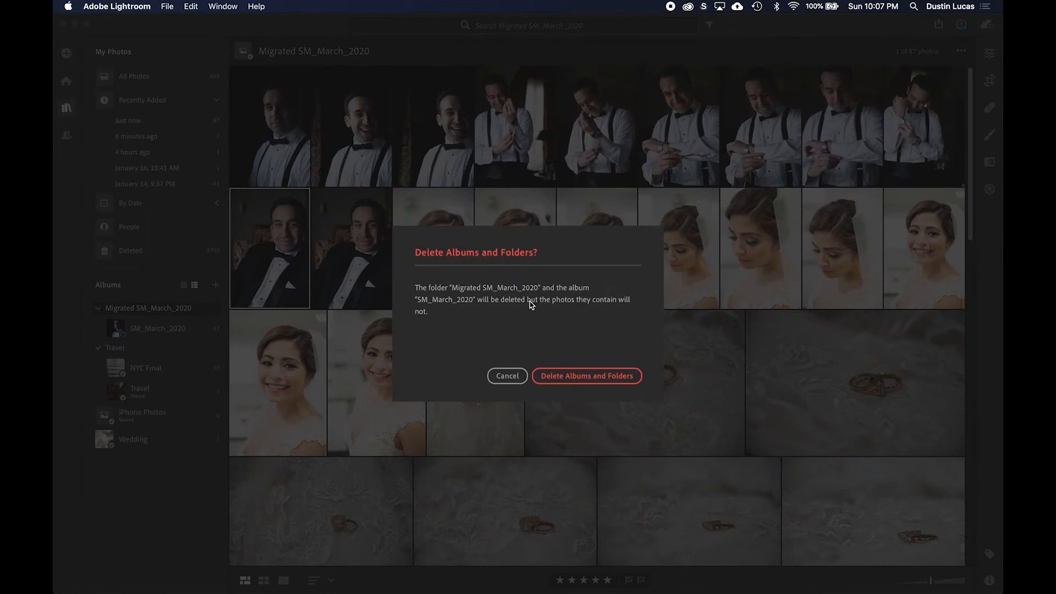
click(507, 376)
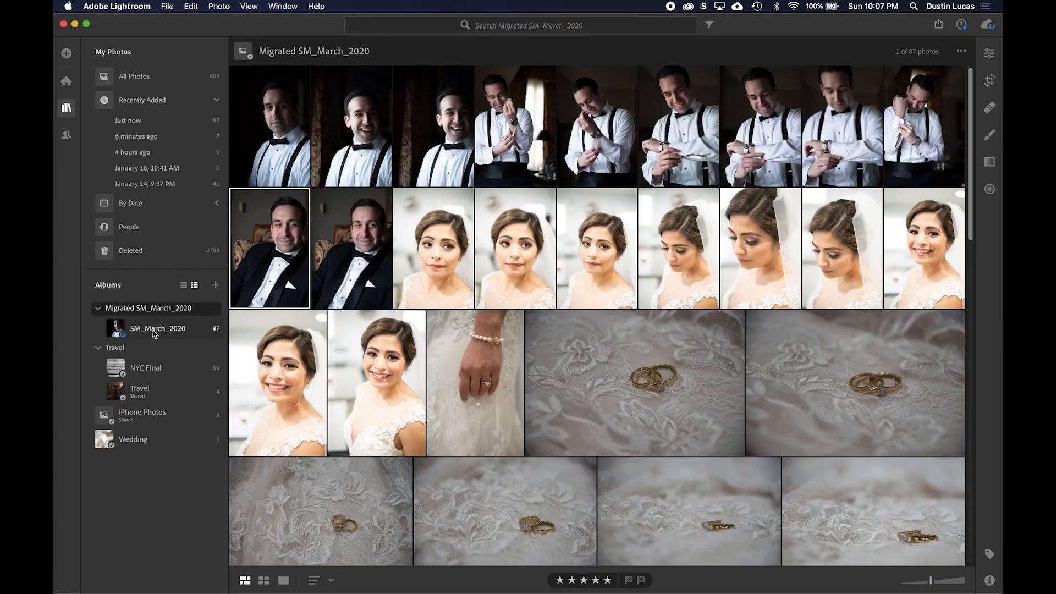
Move the SM_March_2020 album out of the Migrated SM_March_2020 folder and delete that empty folder
drag(156, 333, 103, 445)
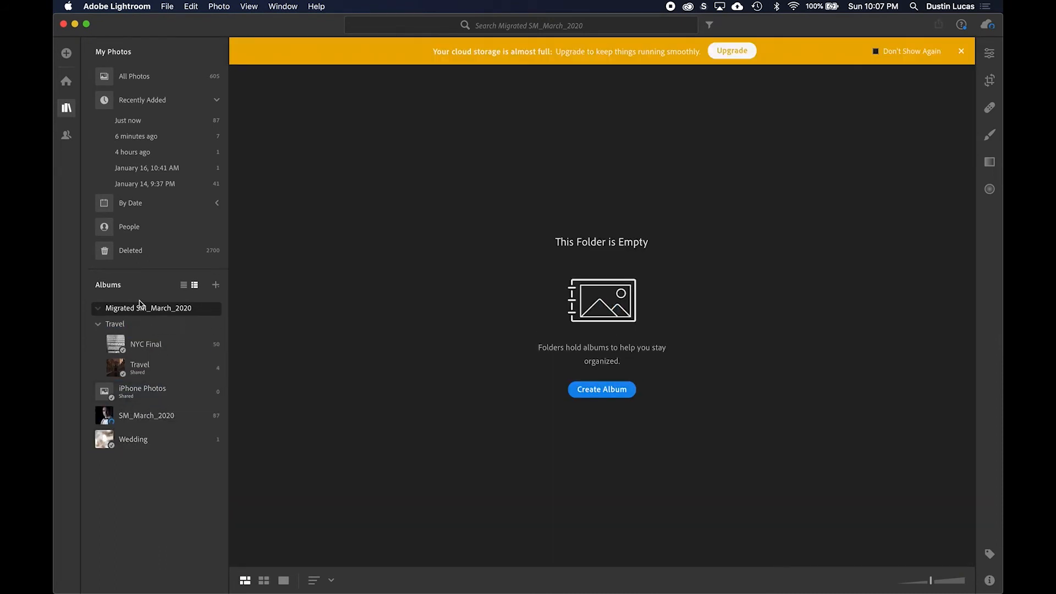
right_click(128, 311)
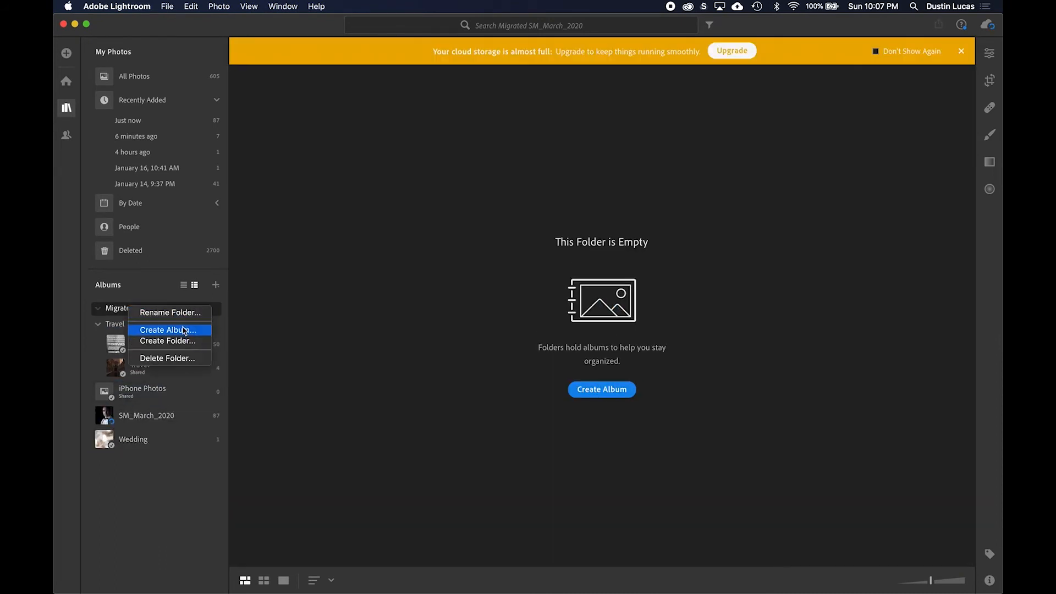
click(176, 359)
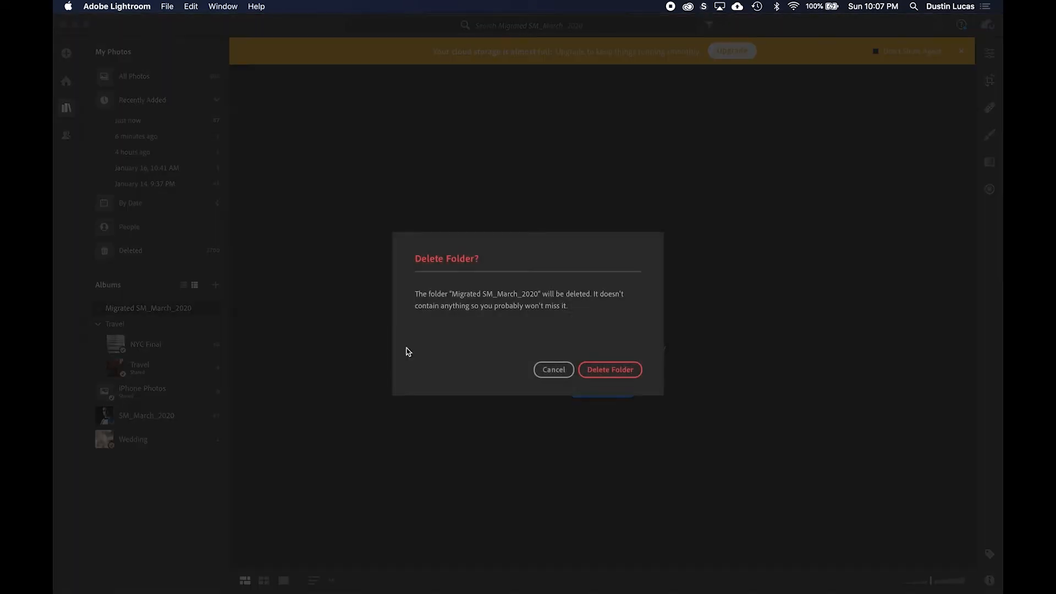
click(610, 370)
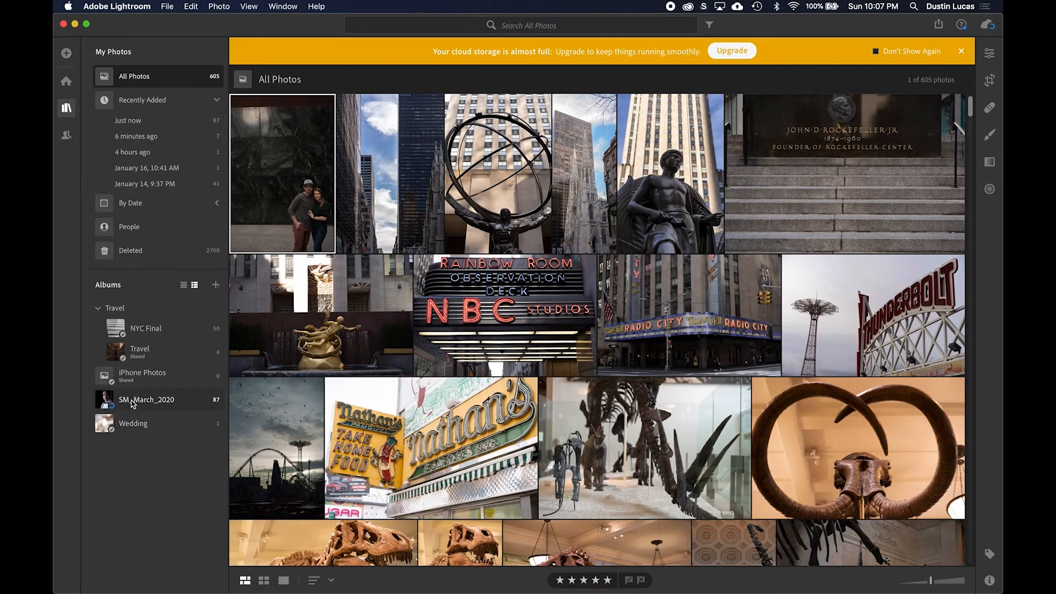
Rename the SM_March_2020 album with the couple's first names followed by Wedding
right_click(131, 402)
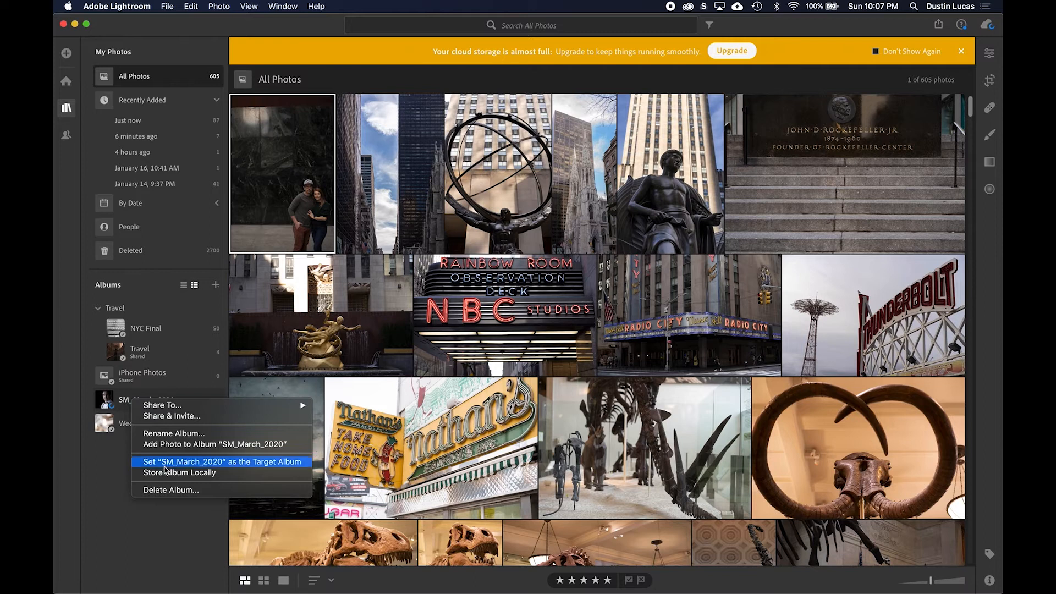
click(164, 434)
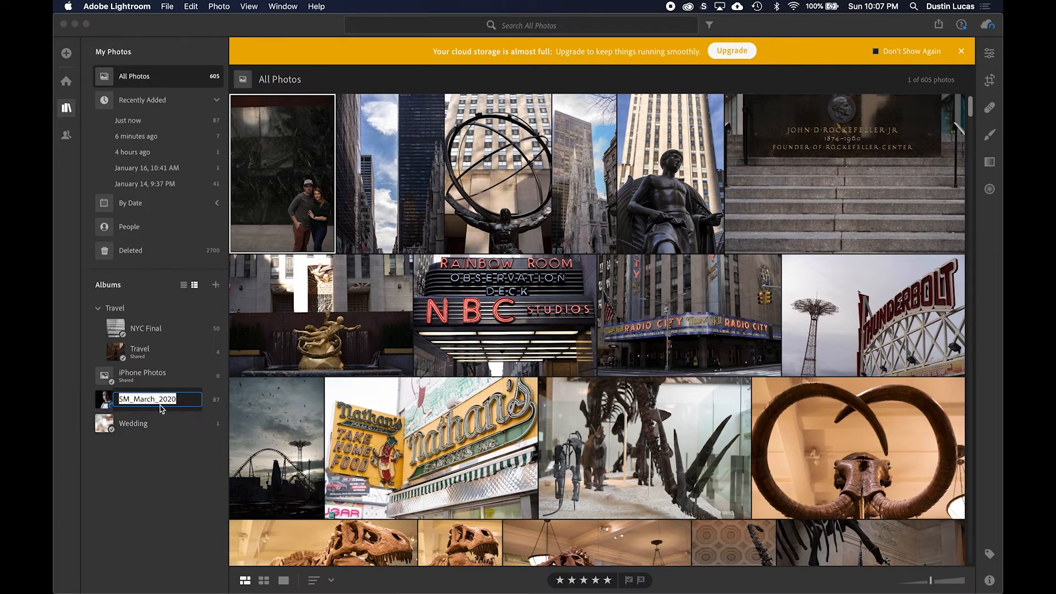
text(Ryan & Sanli WEdding)
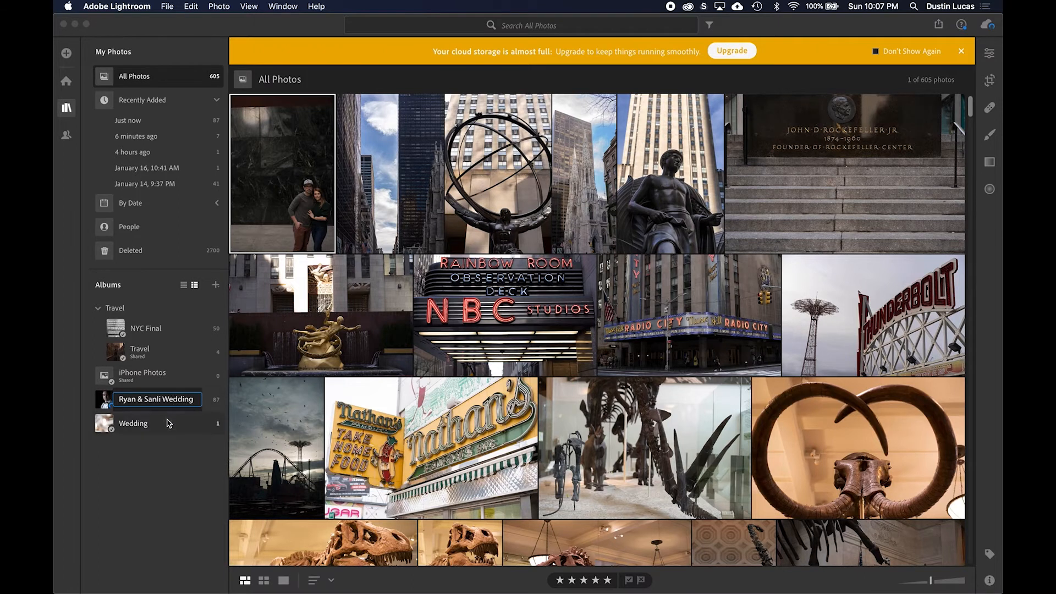
double_click(167, 423)
key(Return)
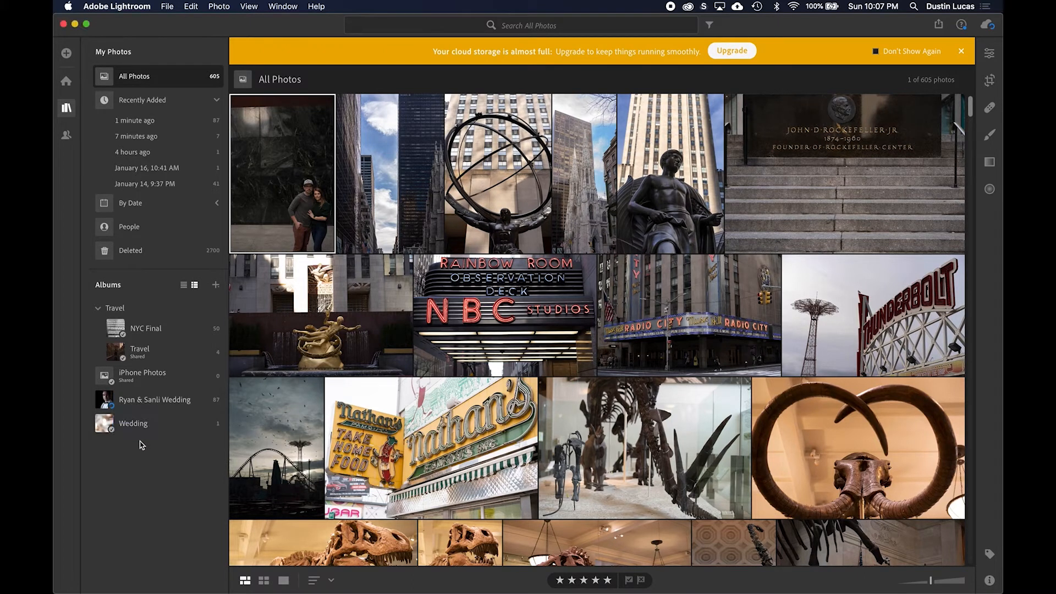
Browse the photos in the renamed wedding album and open the NYC Final album
click(137, 402)
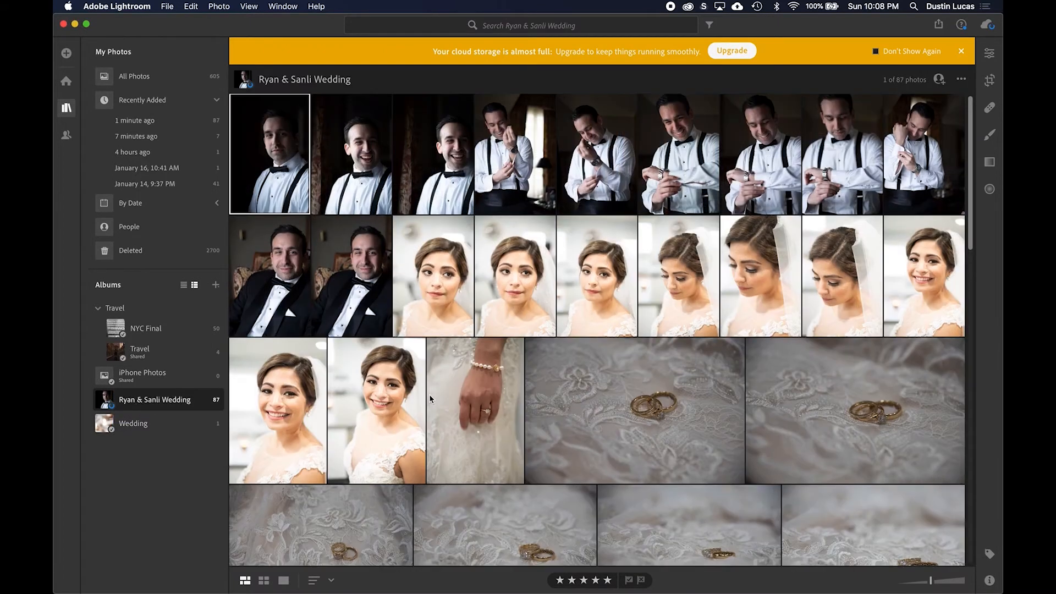
scroll(430, 397, down, 10)
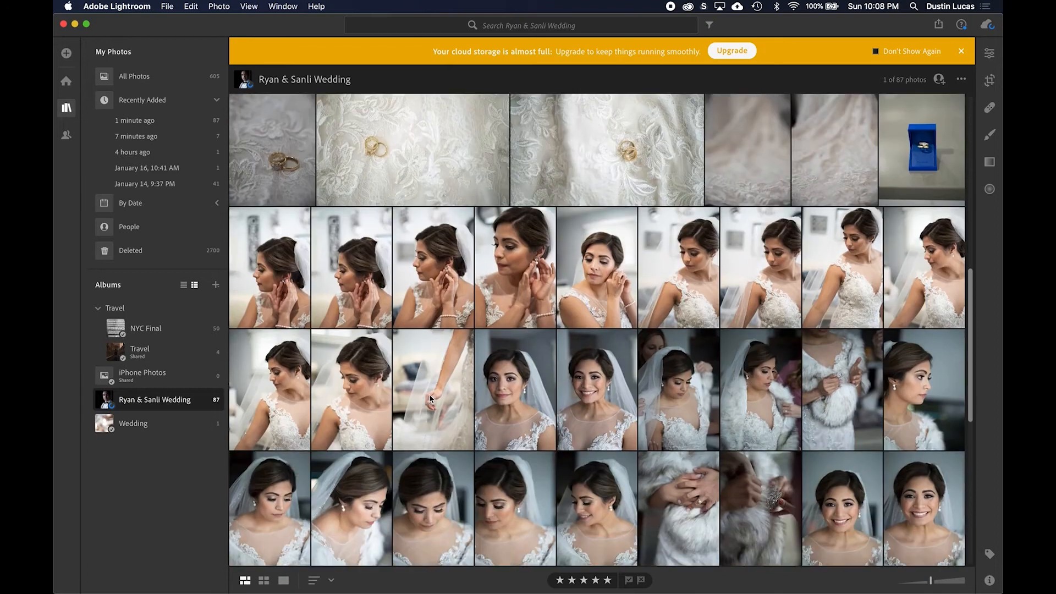
scroll(431, 398, up, 10)
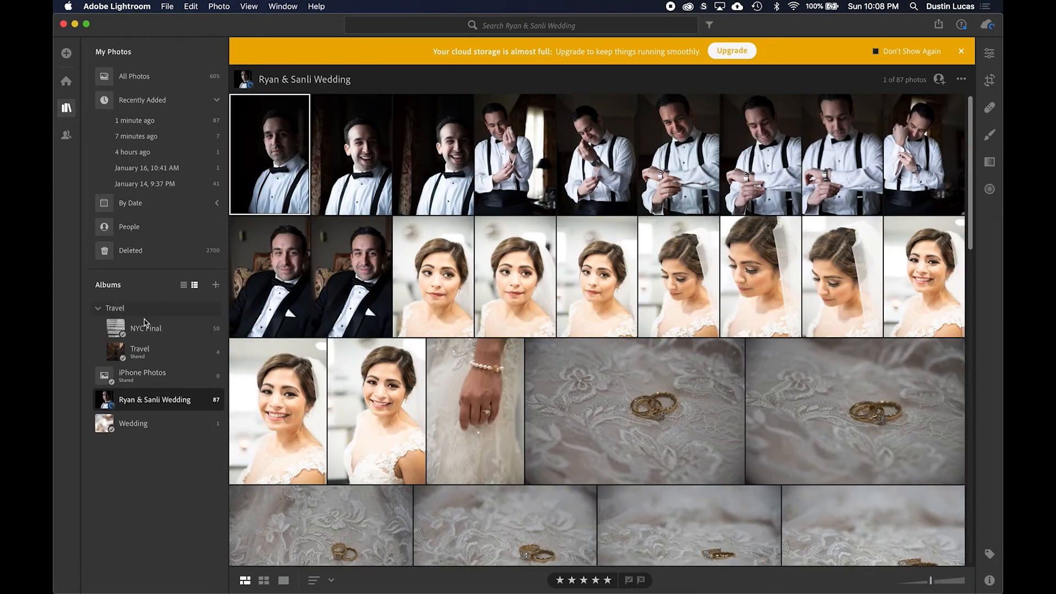
click(147, 328)
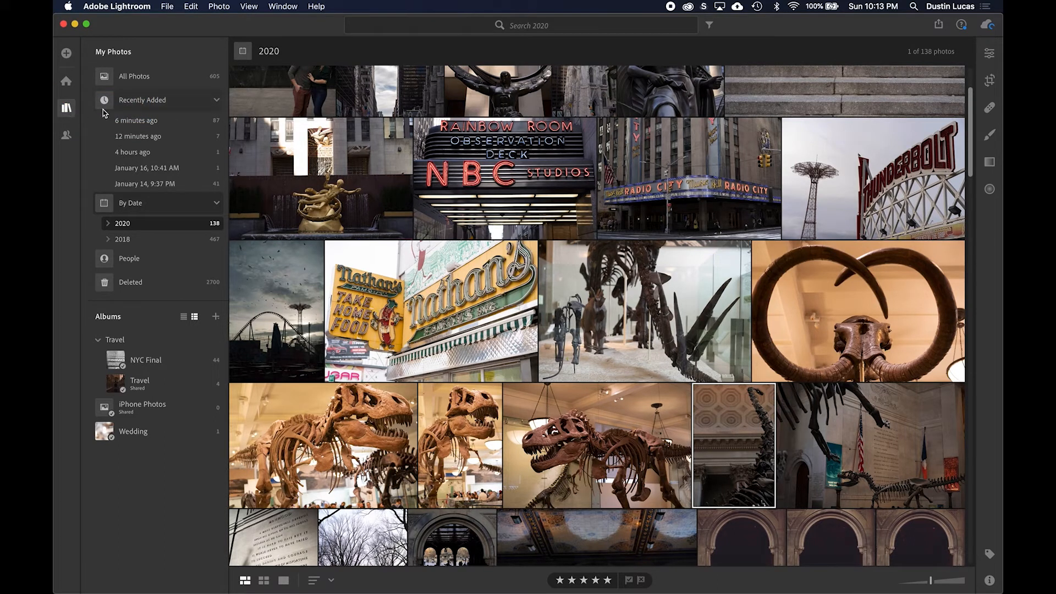
Look over the photos at the beginning of the 2020 date group
scroll(462, 276, up, 3)
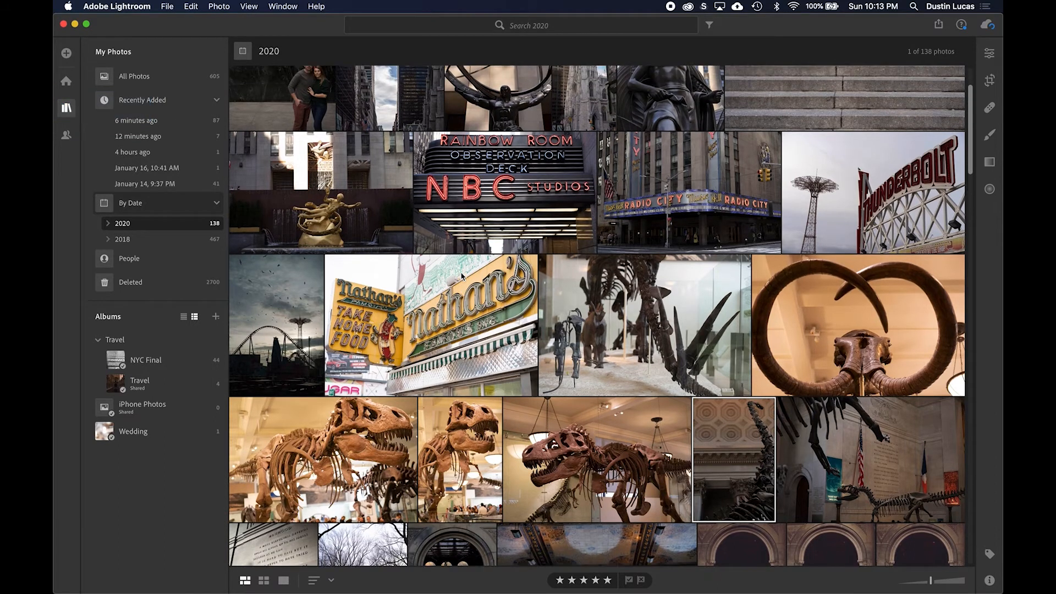
scroll(462, 277, up, 1)
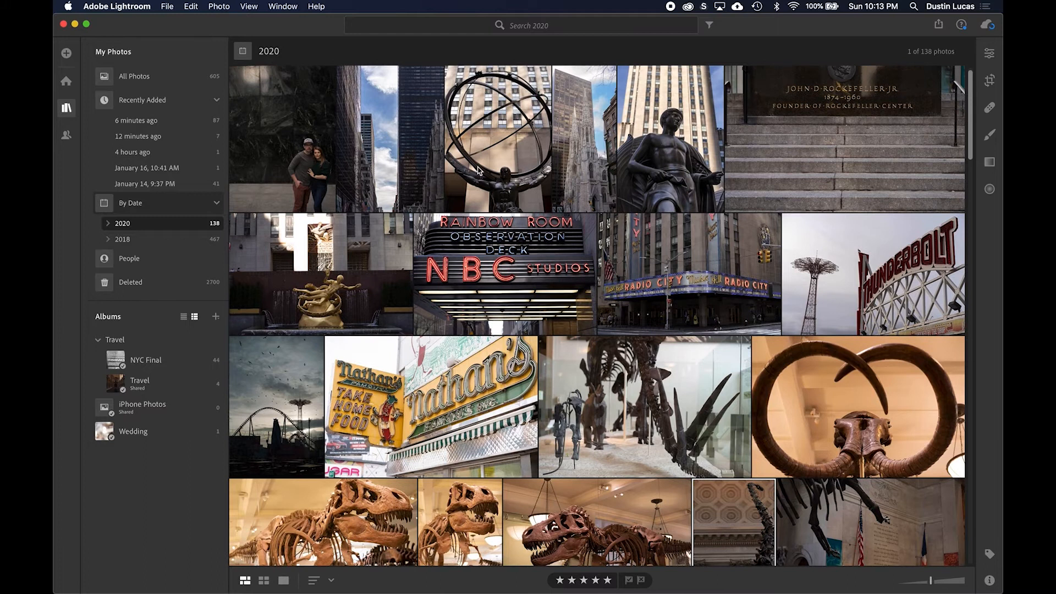
Open the Atlas statue photo in the single-photo view and turn the filmstrip off
click(499, 171)
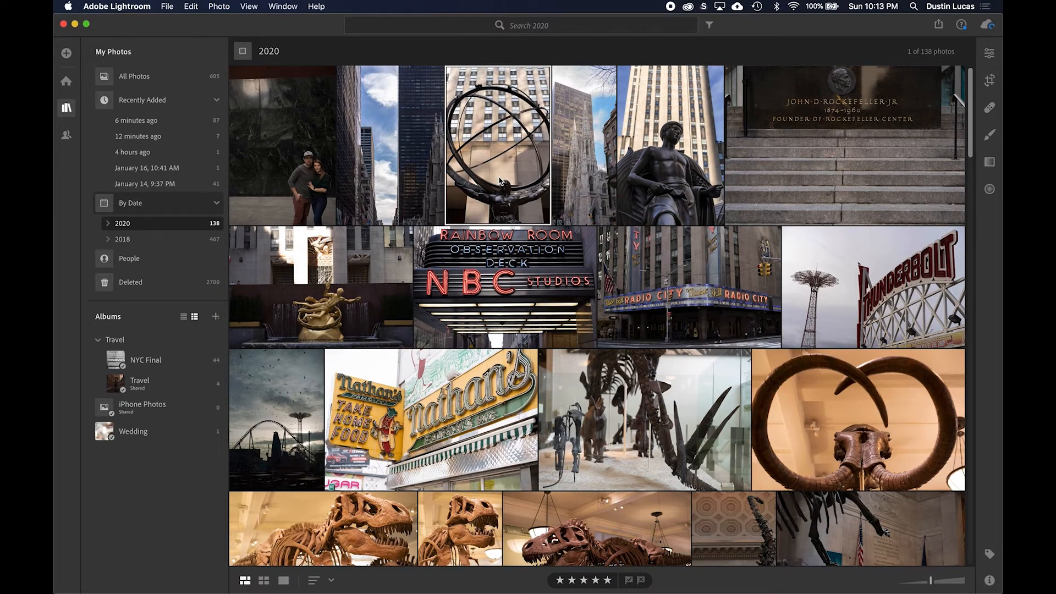
double_click(499, 181)
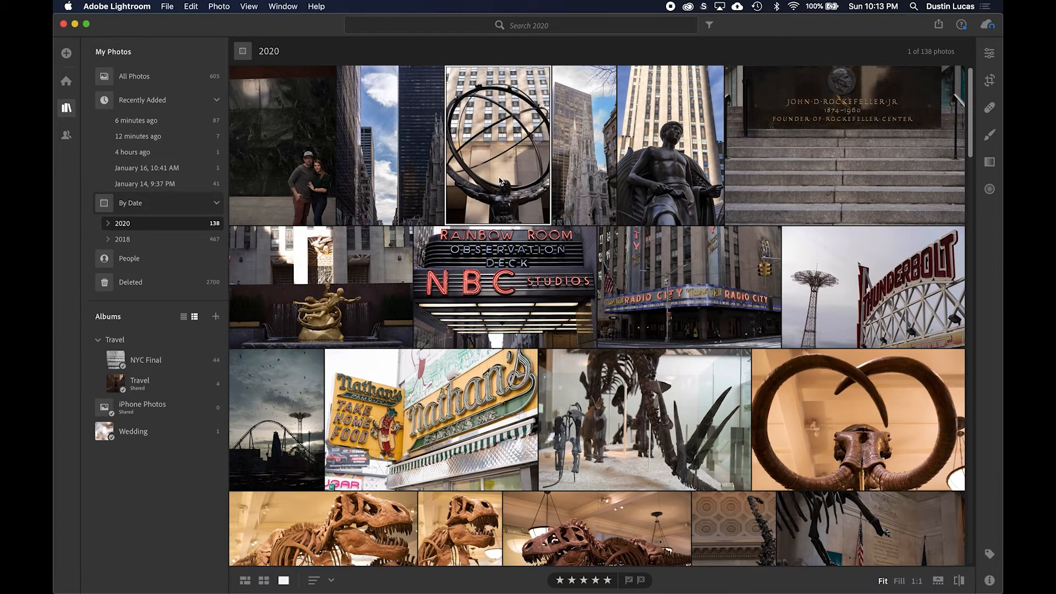
key(slash)
key(slash)
key(slash)
key(slash)
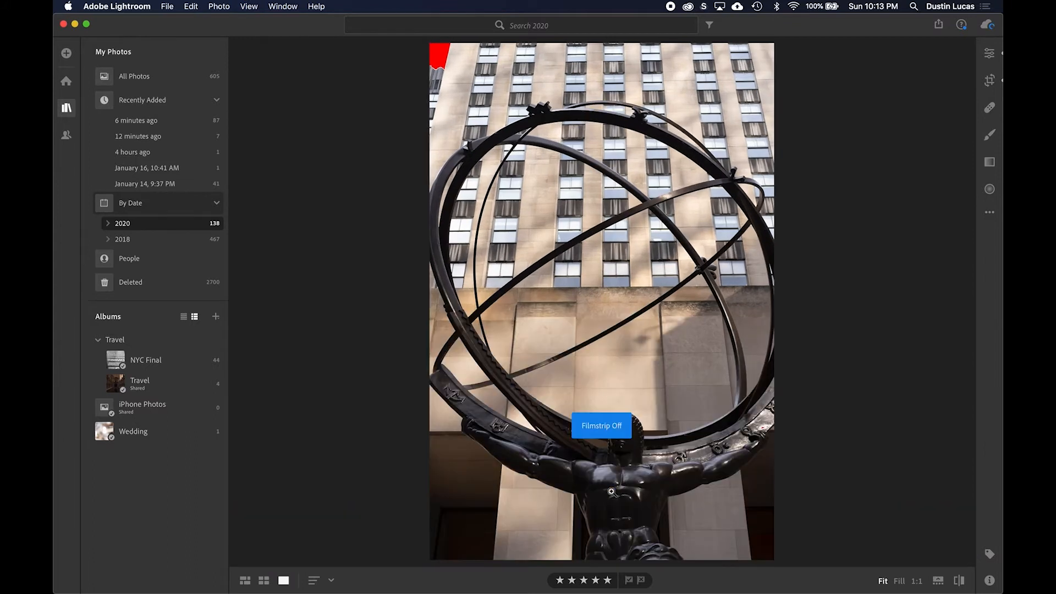
Step back and forth through the neighbouring New York photos in the single-photo view
key(Right)
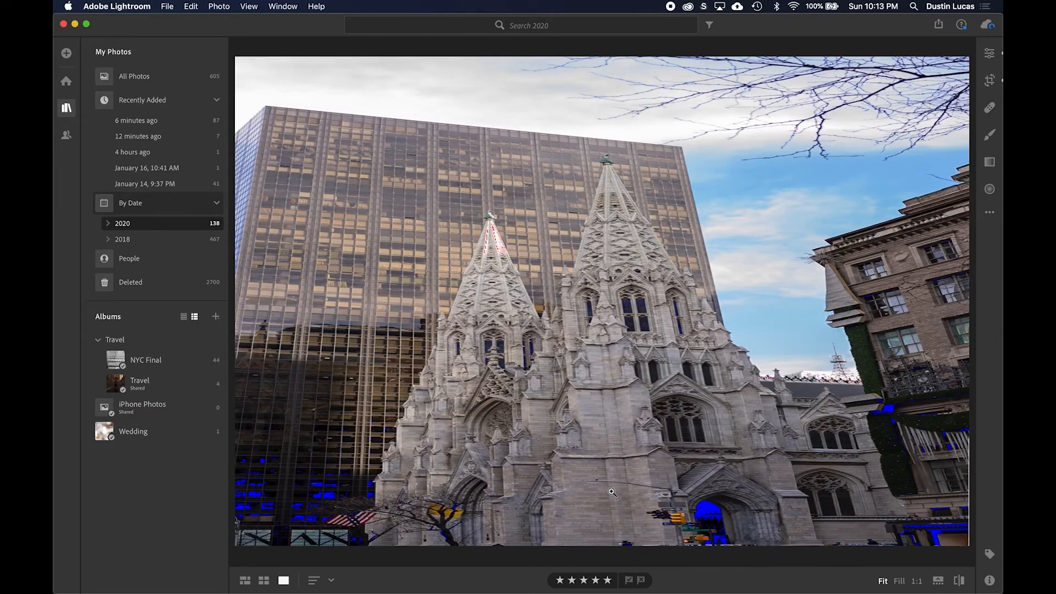
key(Left)
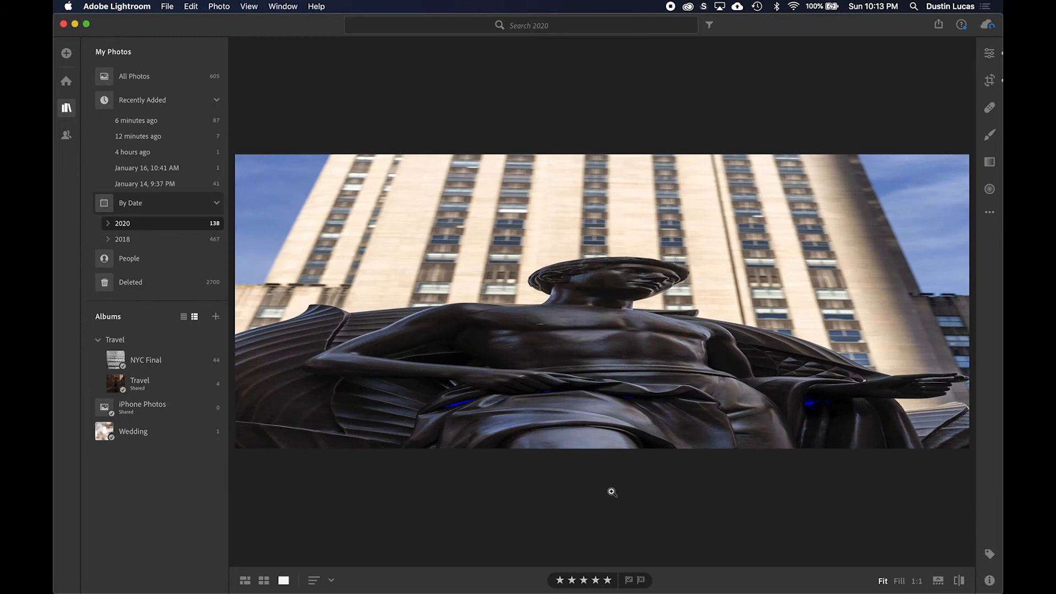
key(Left)
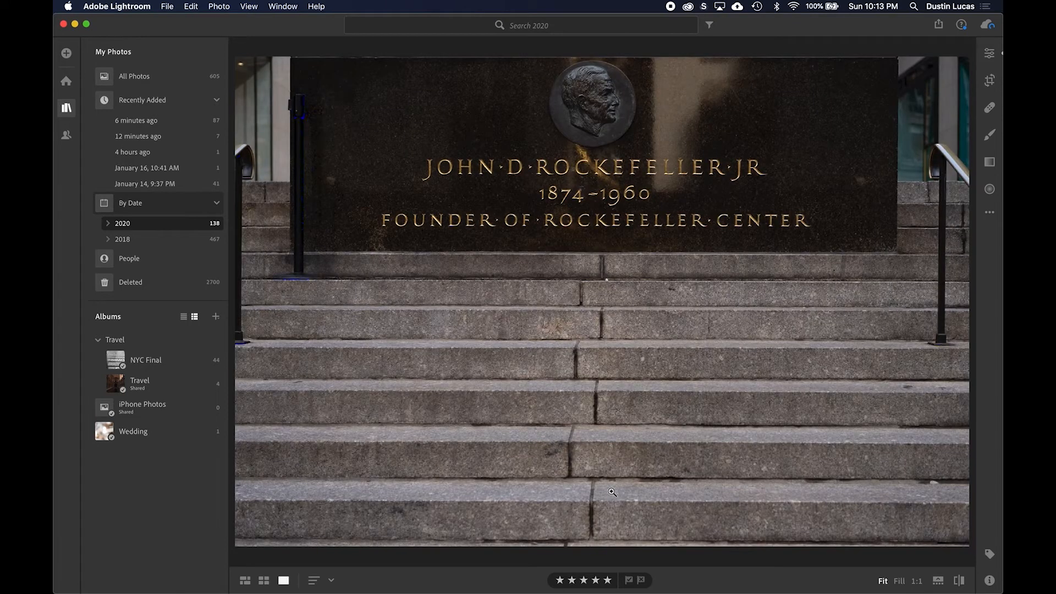
key(Right)
key(Left)
key(Right)
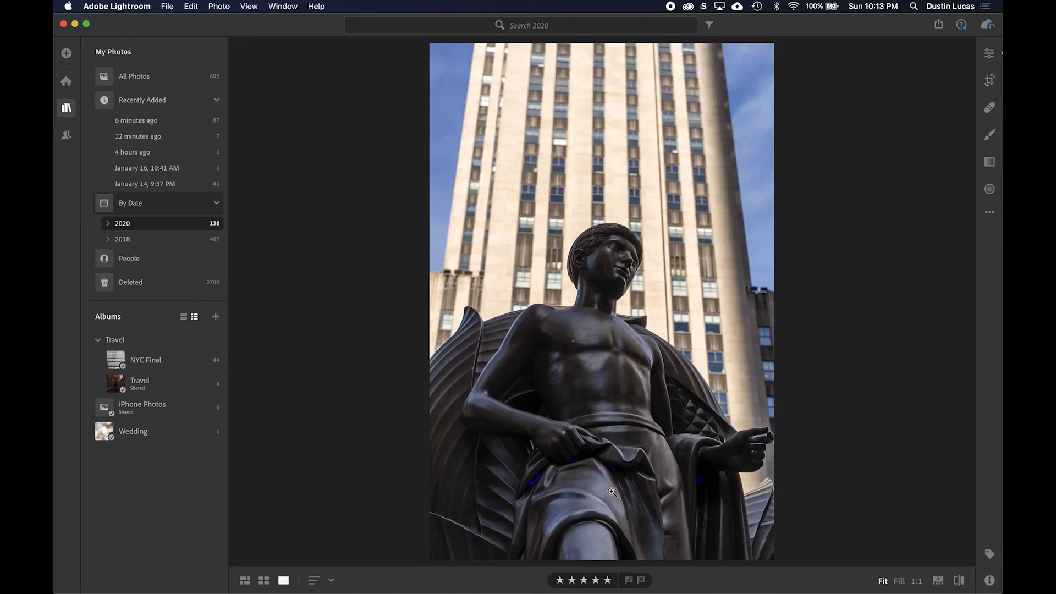
key(Right)
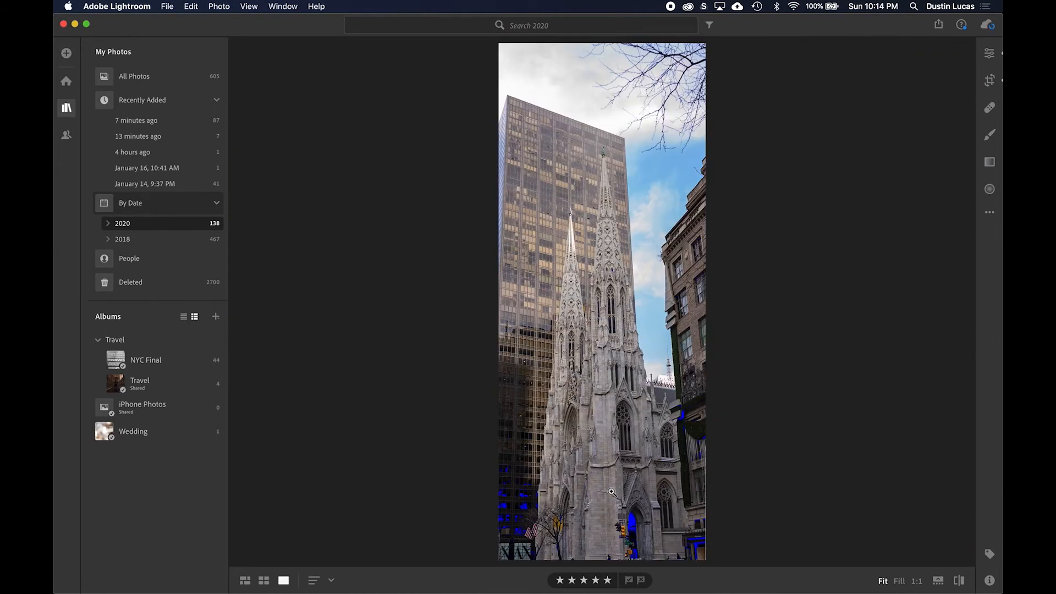
View the church photo full screen, flip through the adjacent photos, and leave the full-screen view
key(f)
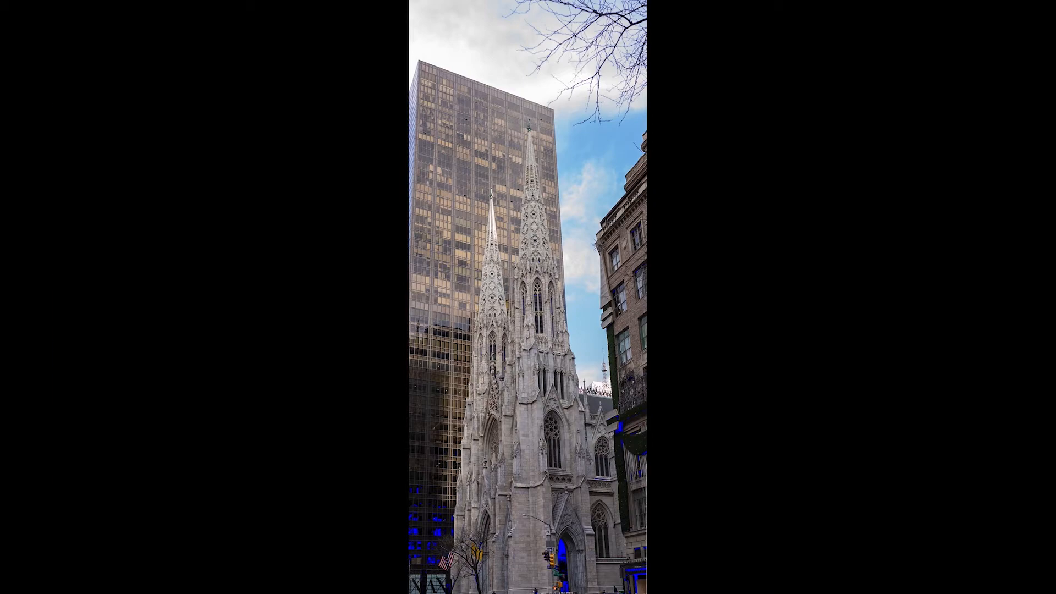
key(Left)
key(Left)
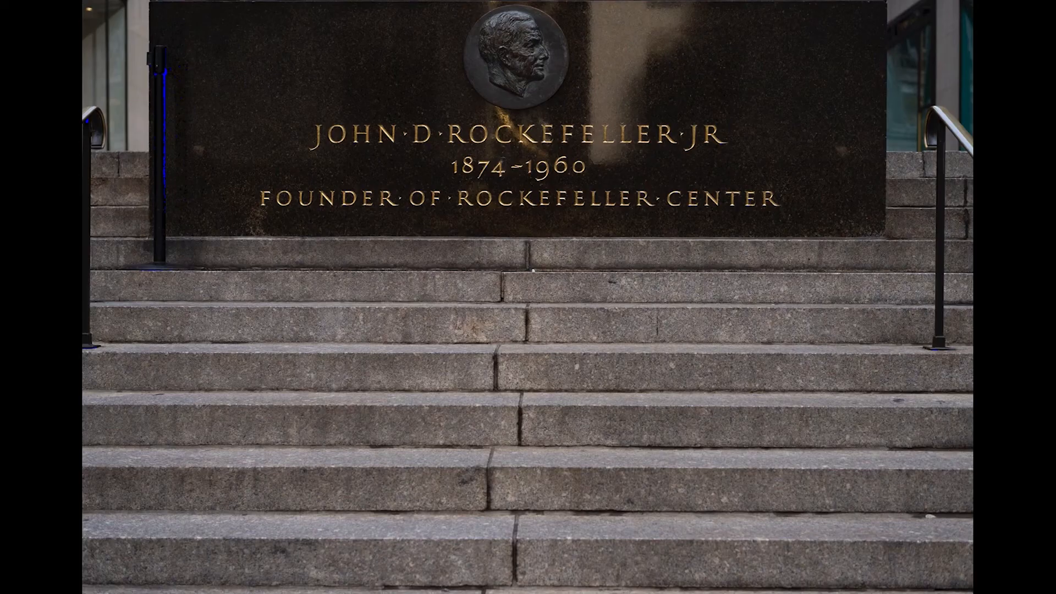
key(Left)
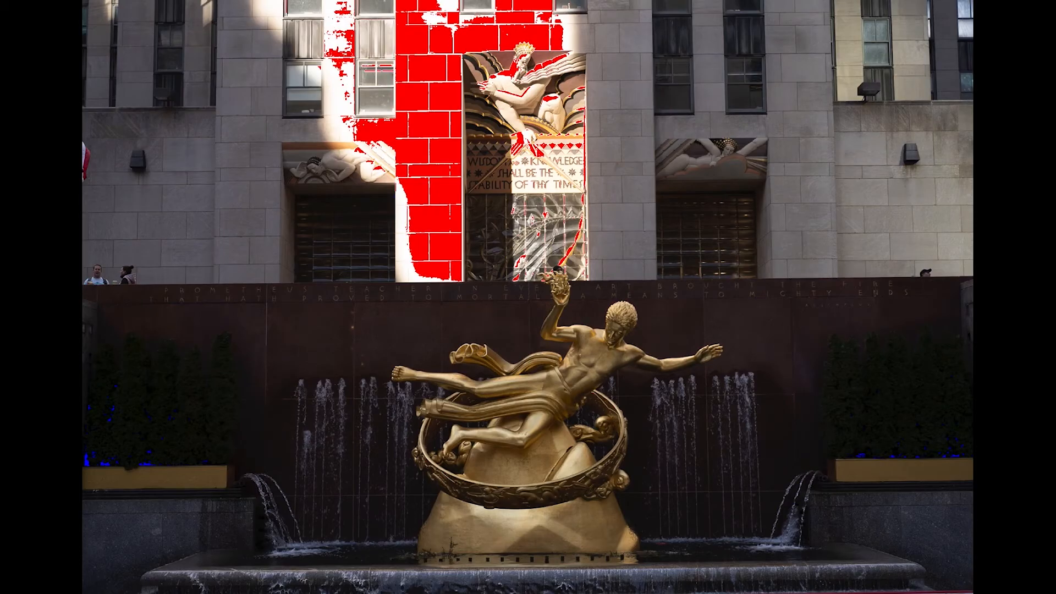
key(Left)
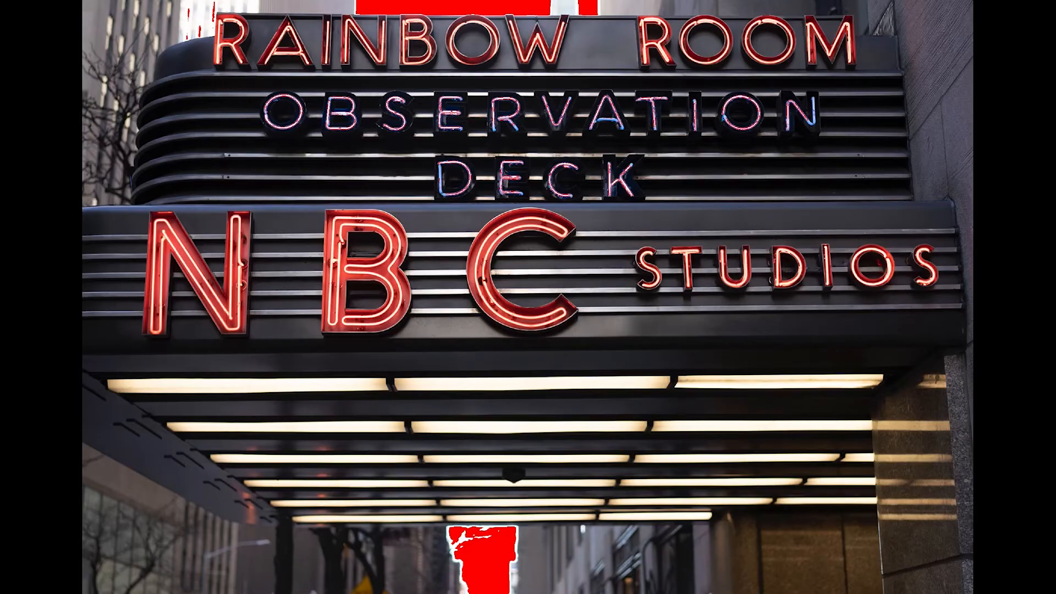
key(Left)
key(Left)
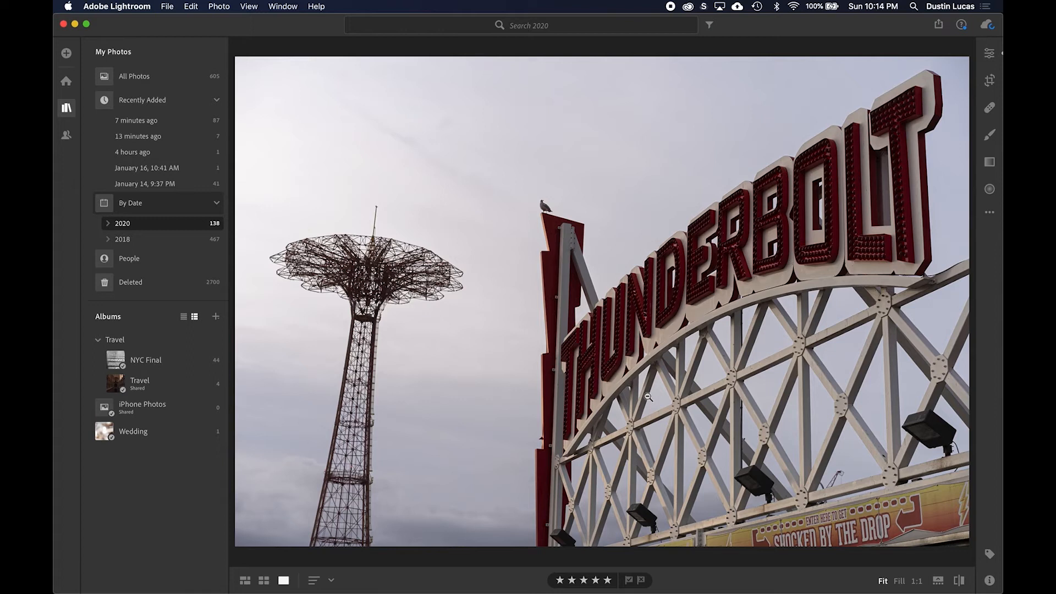
Go to the roller coaster silhouette photo with the birds and rate it 5 stars
key(Right)
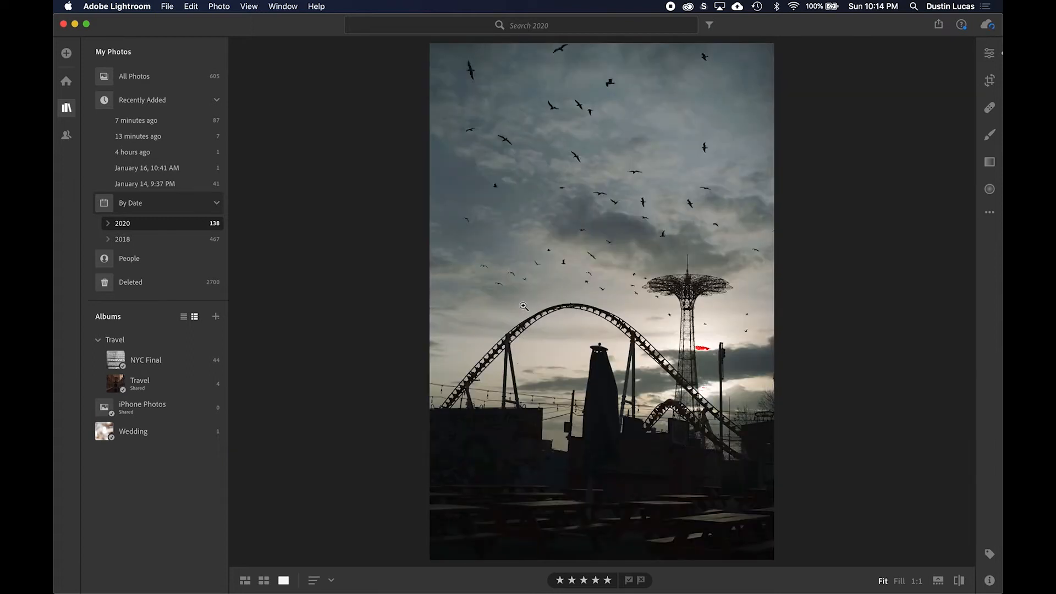
key(Right)
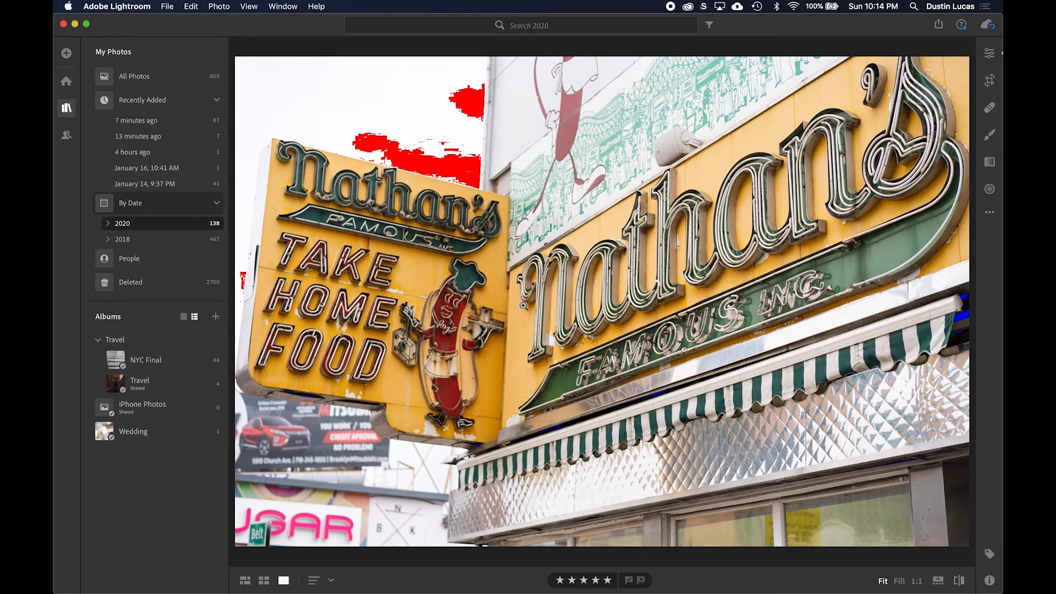
key(Left)
key(1)
key(2)
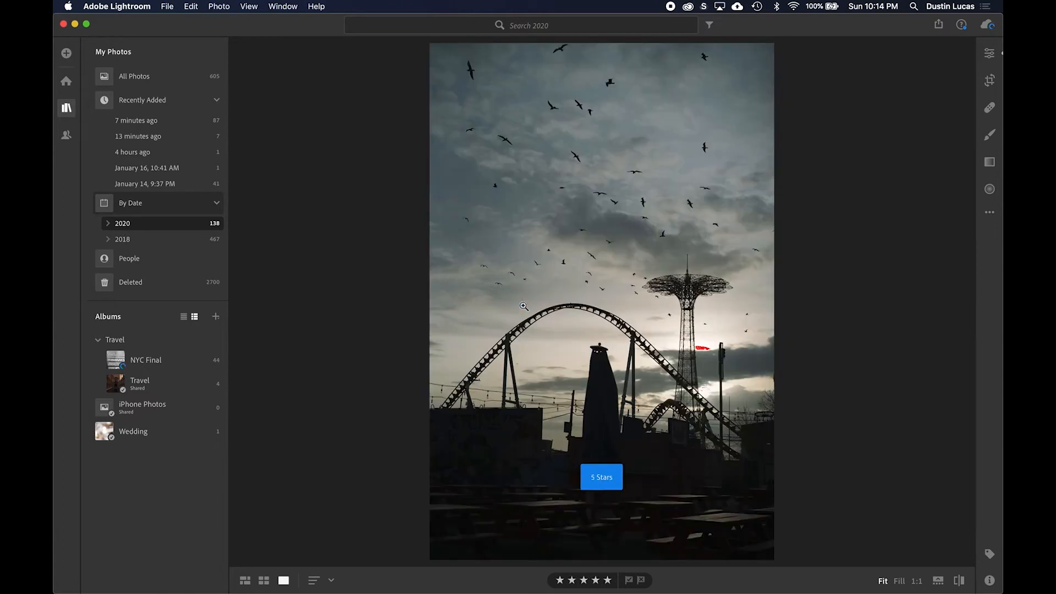
Try the picked and rejected flags on the roller coaster photo and clear its flag
key(p)
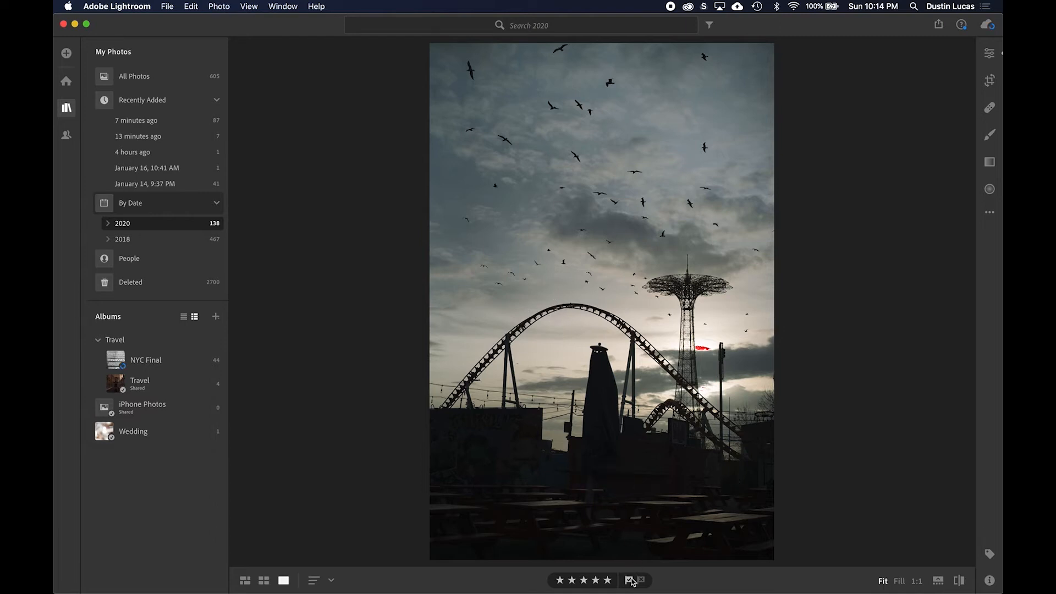
key(x)
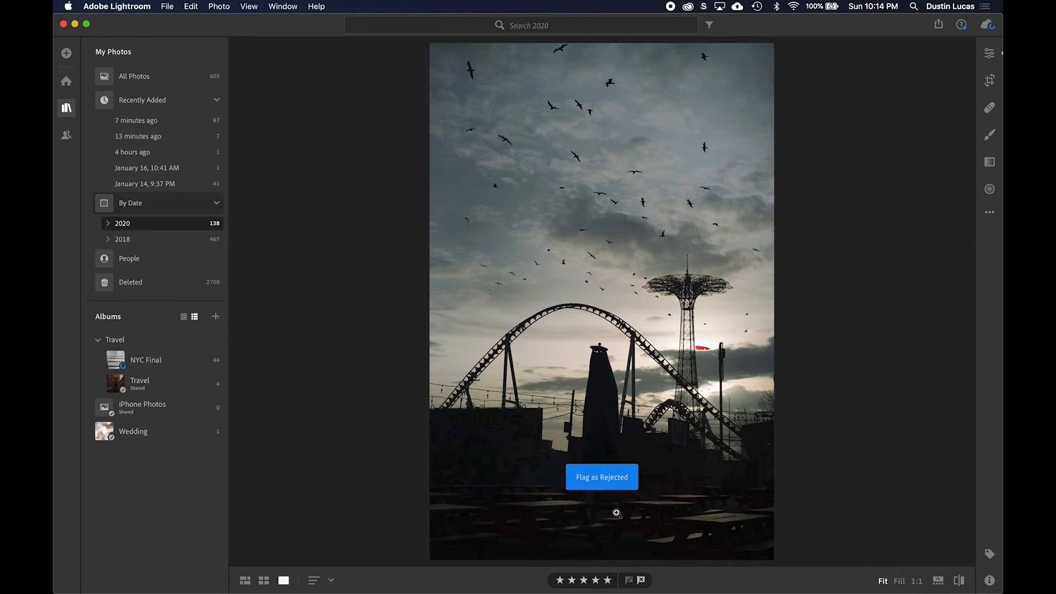
key(u)
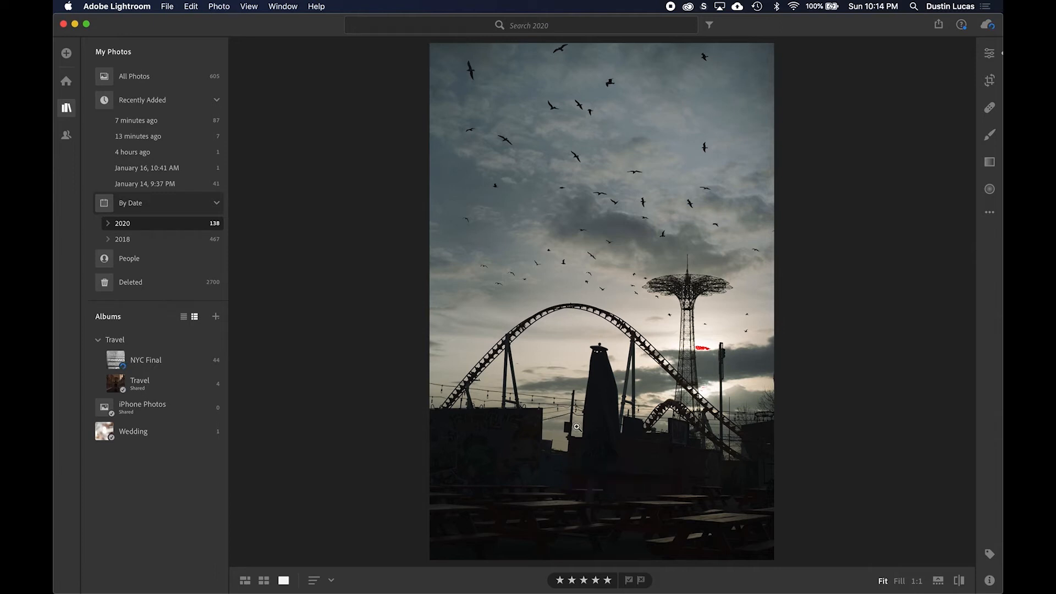
View the next two photos after the roller coaster and return to the photo grid
key(Right)
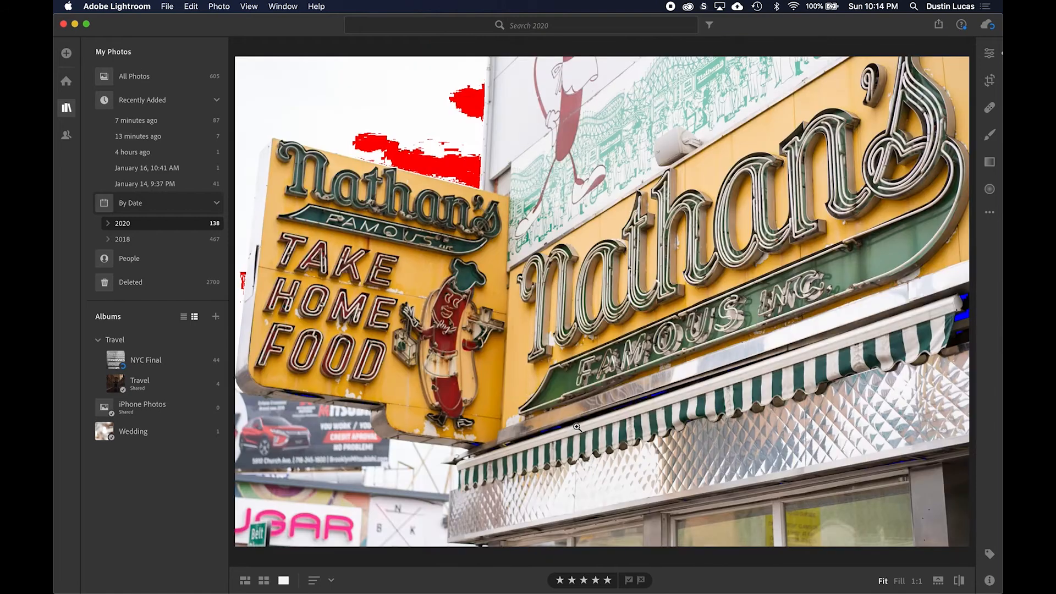
key(Right)
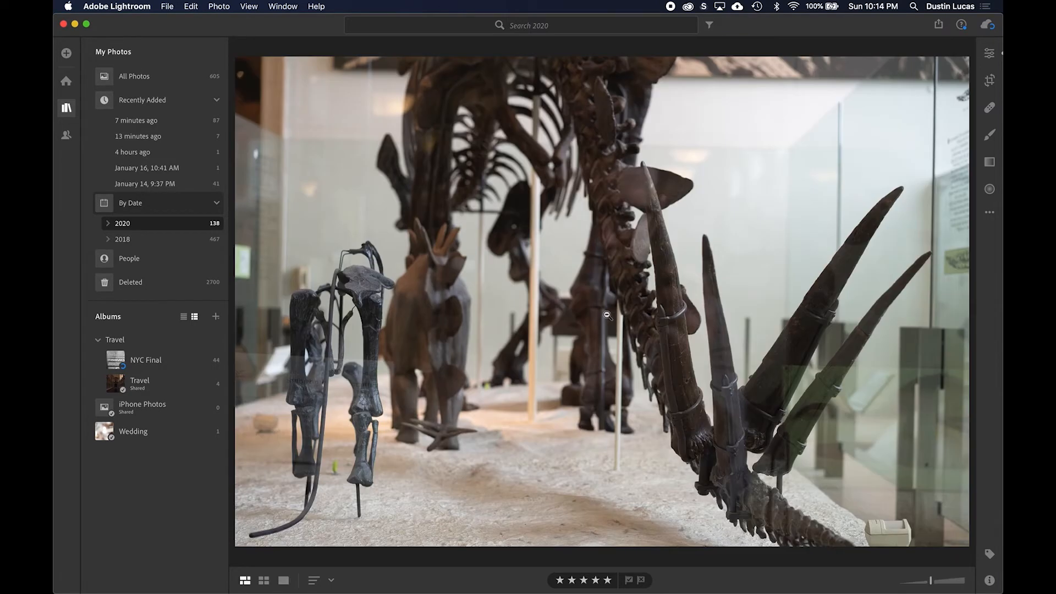
key(g)
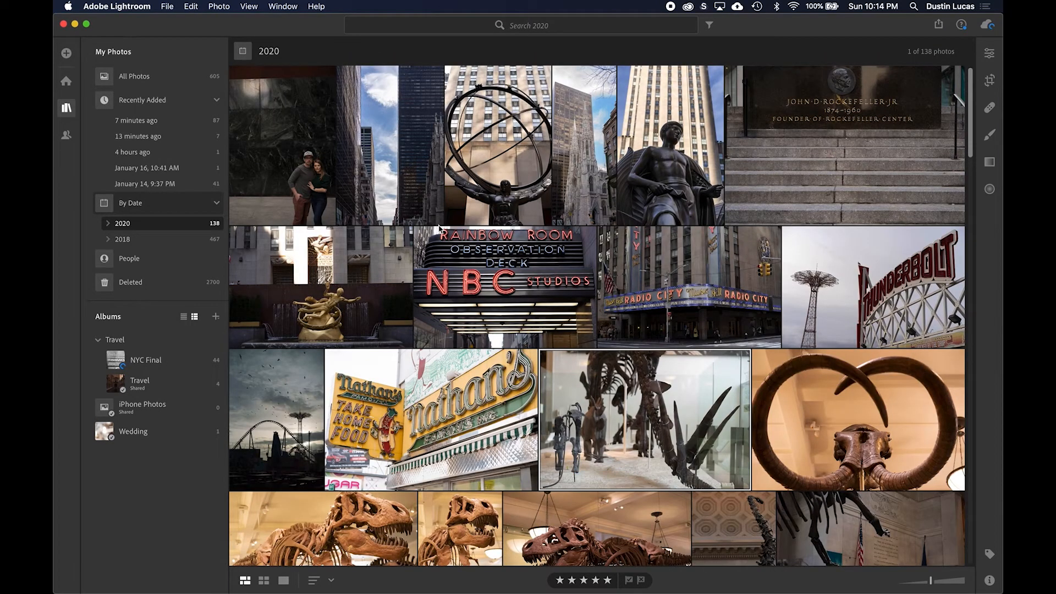
Open the photo of the sky between two skyscrapers, inspect its detail at 1:1, and return to the photo grid
double_click(364, 148)
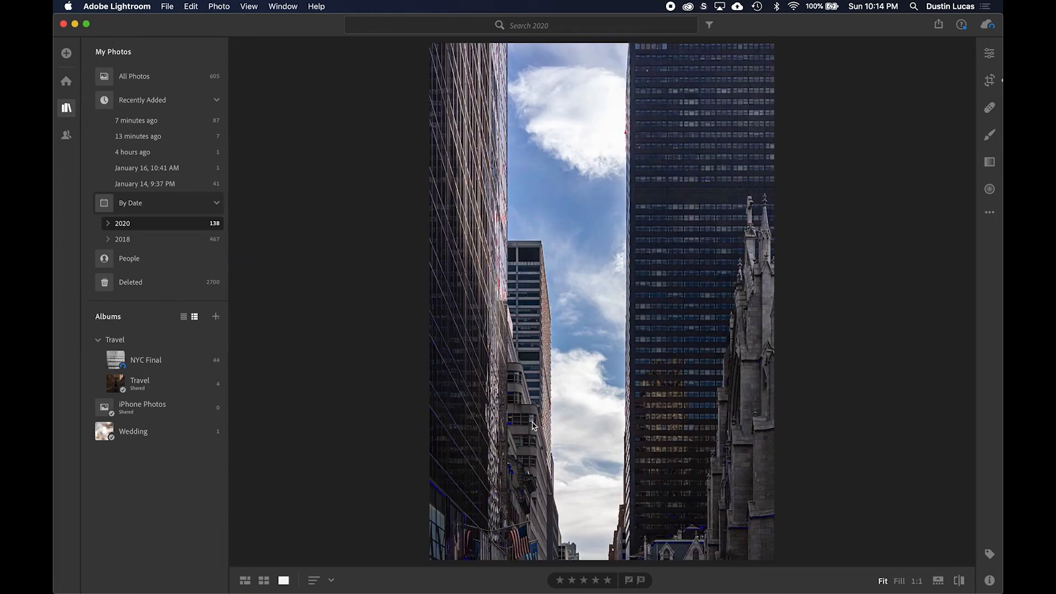
key(g)
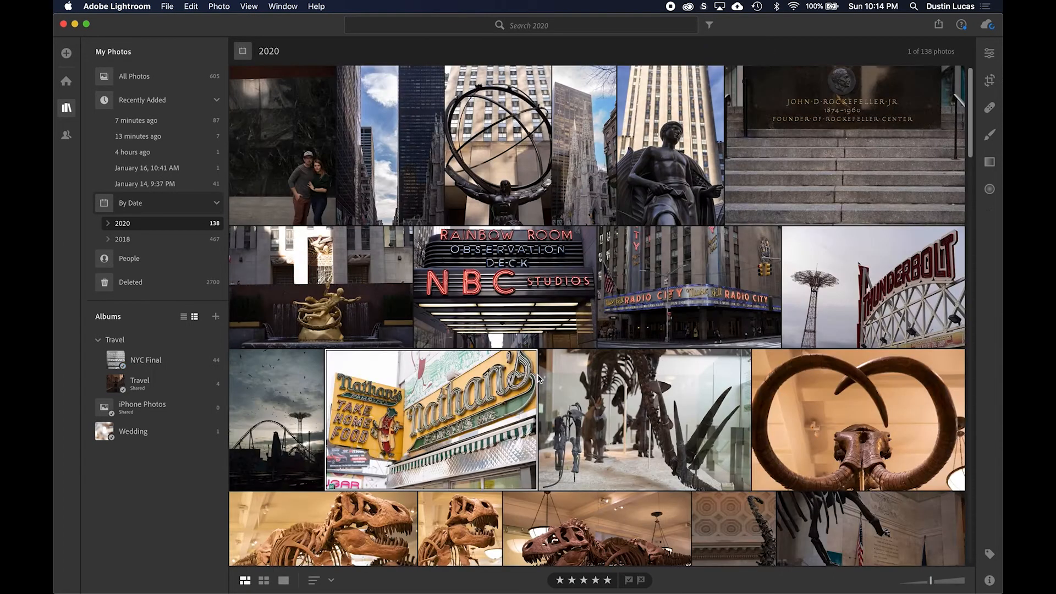
double_click(404, 164)
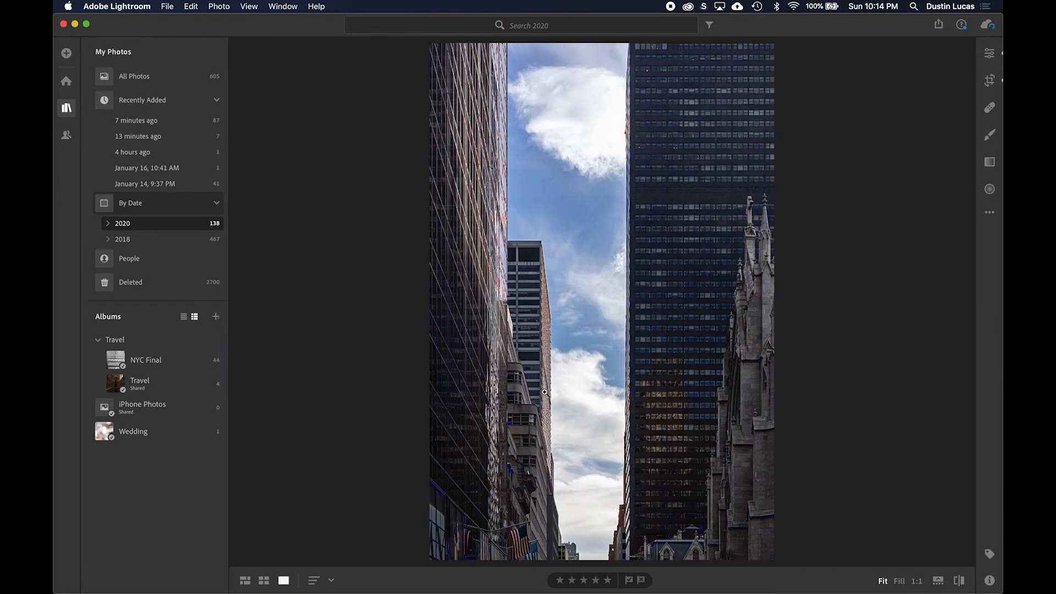
click(544, 390)
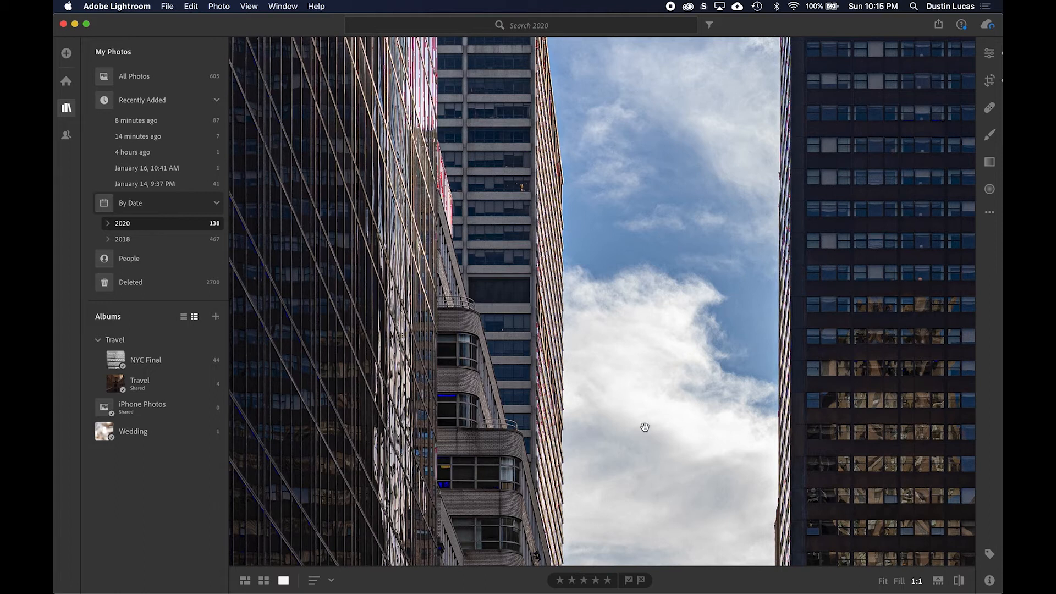
drag(760, 410, 660, 429)
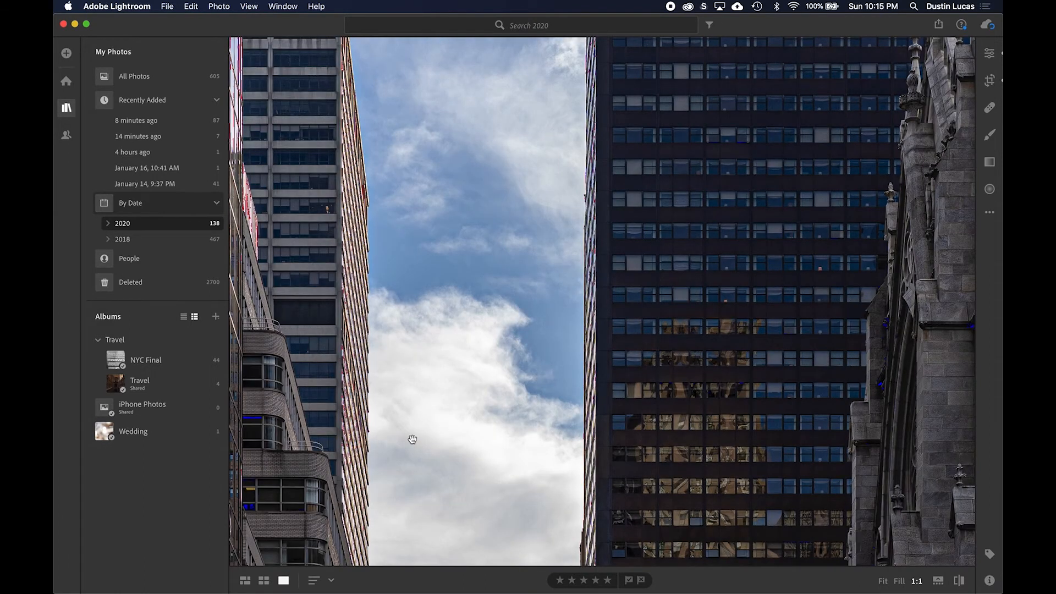
click(413, 440)
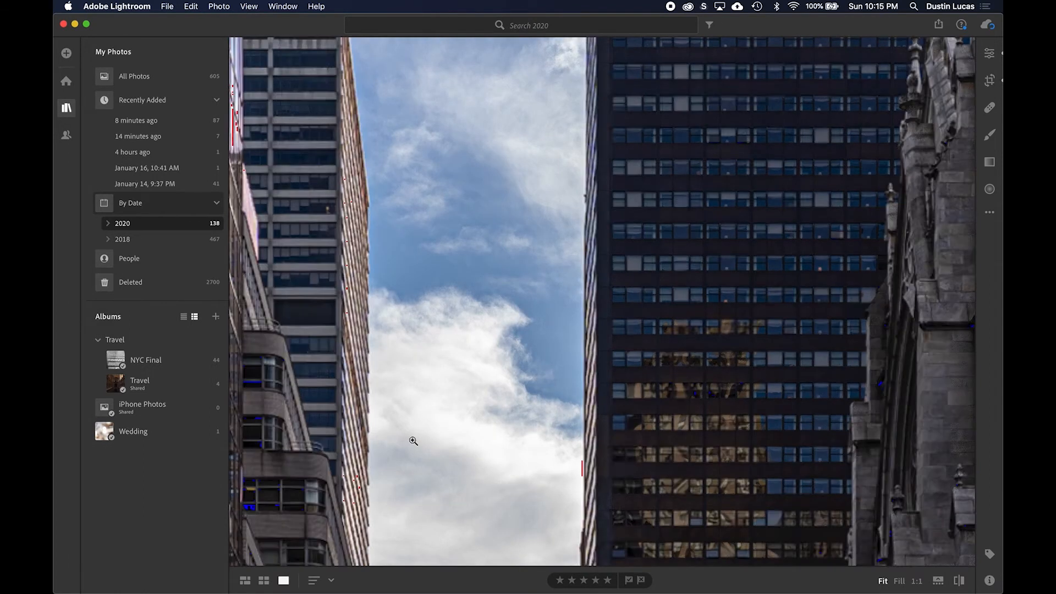
key(g)
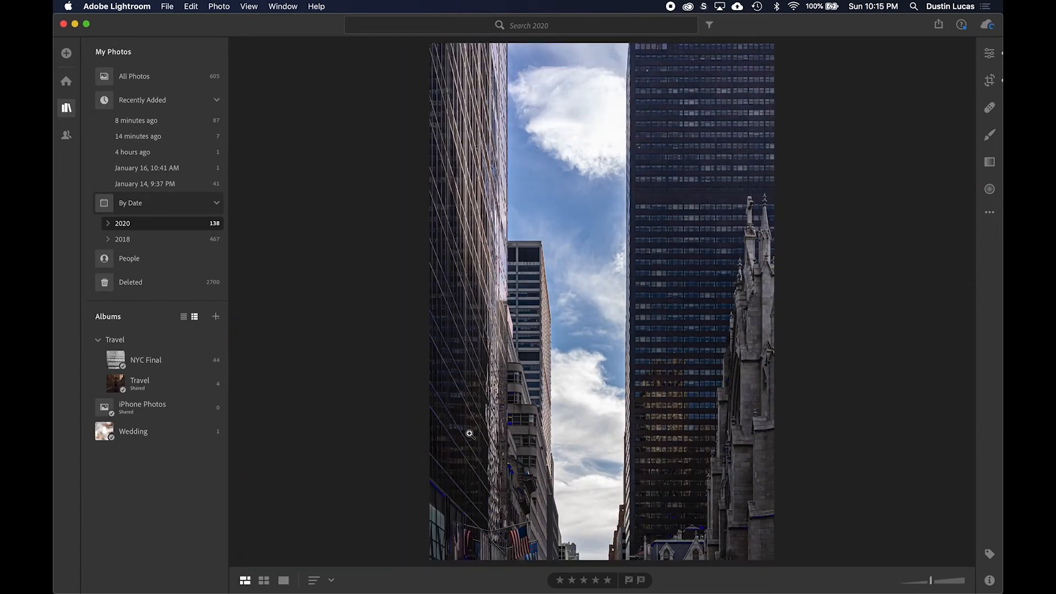
Select the upward view of the blue glass skyscraper in the 2020 group and display its photo information
scroll(592, 372, down, 10)
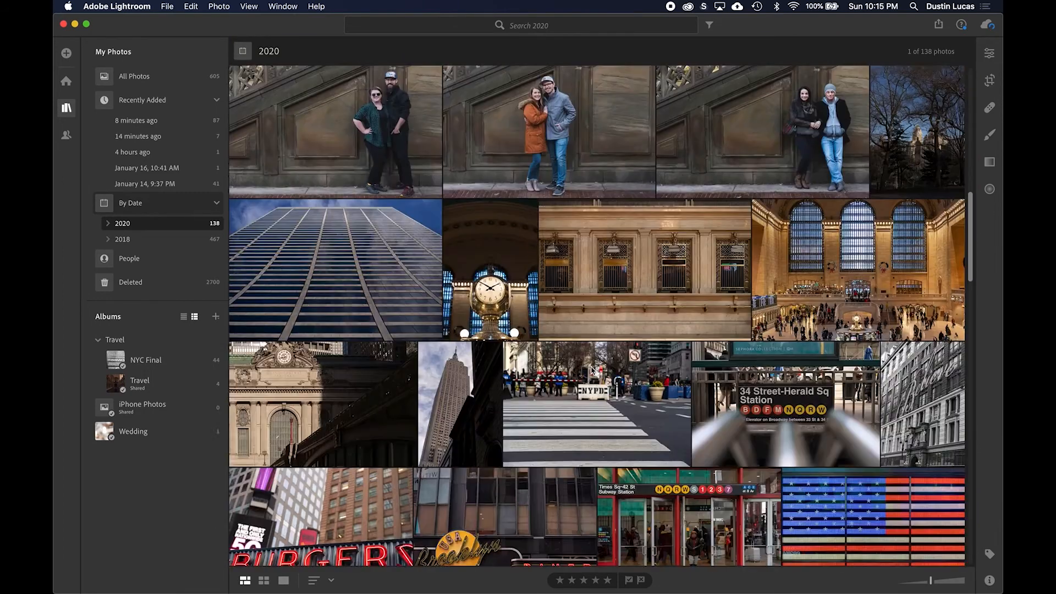
scroll(592, 371, up, 2)
click(405, 325)
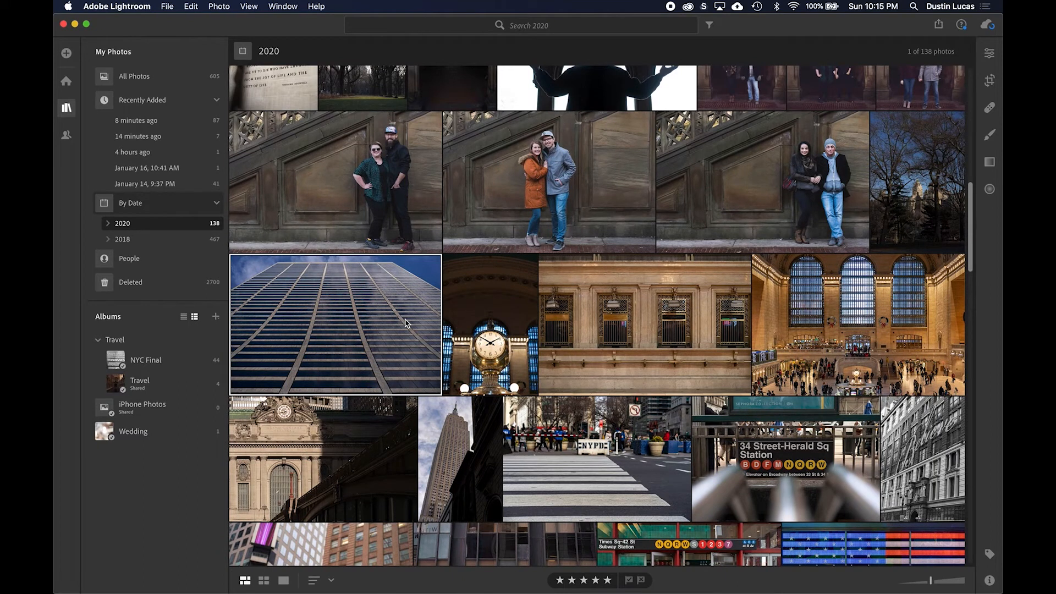
click(990, 581)
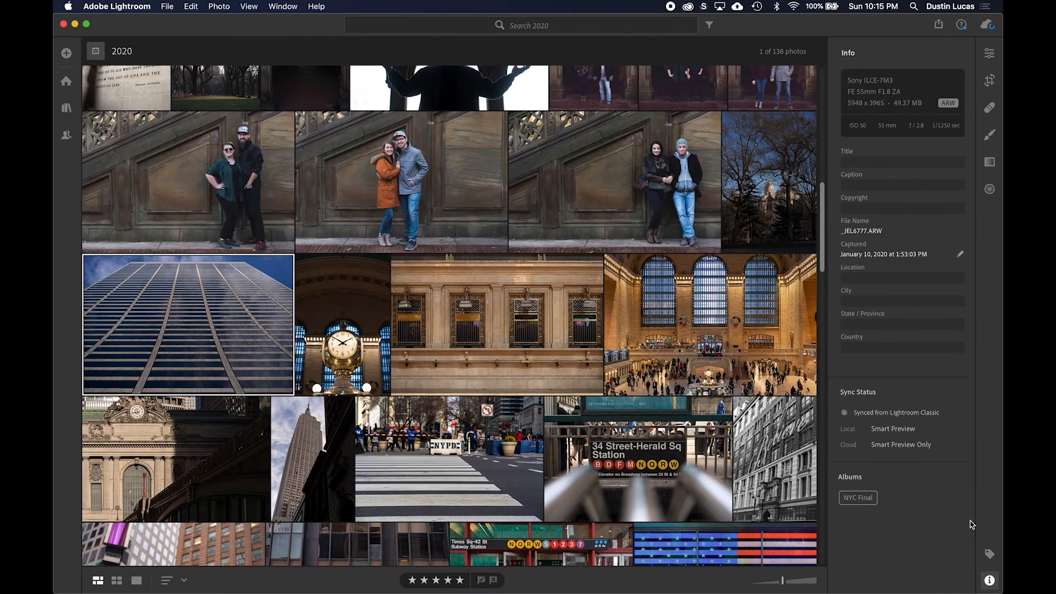
Move down to the bridal portraits, open the close-up of the smiling bride, and inspect her eyes at 1:1
key(Down)
key(Down)
key(Down)
key(Down)
key(Down)
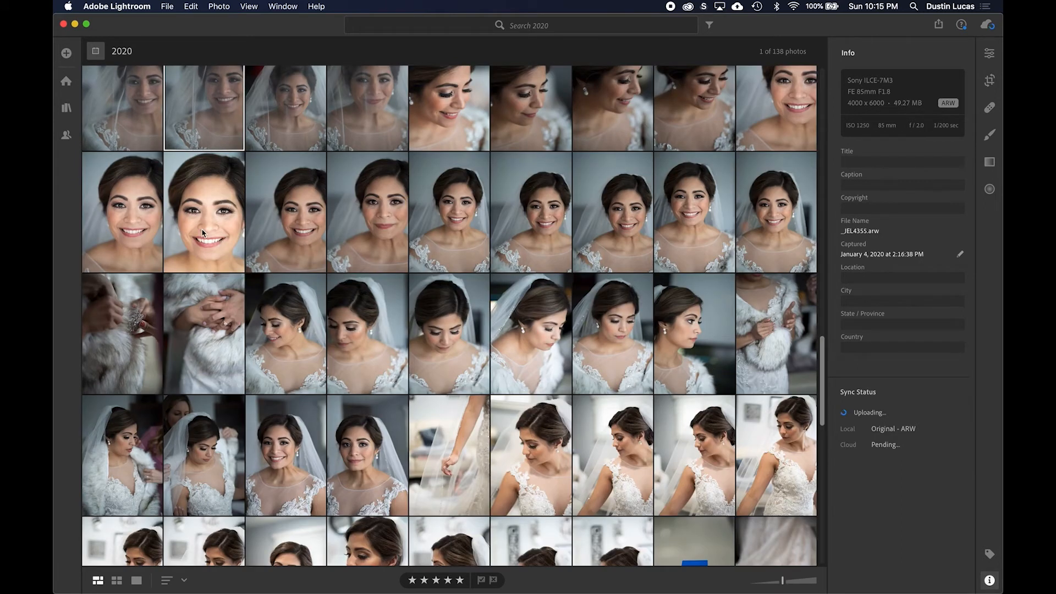
scroll(203, 232, up, 2)
double_click(200, 281)
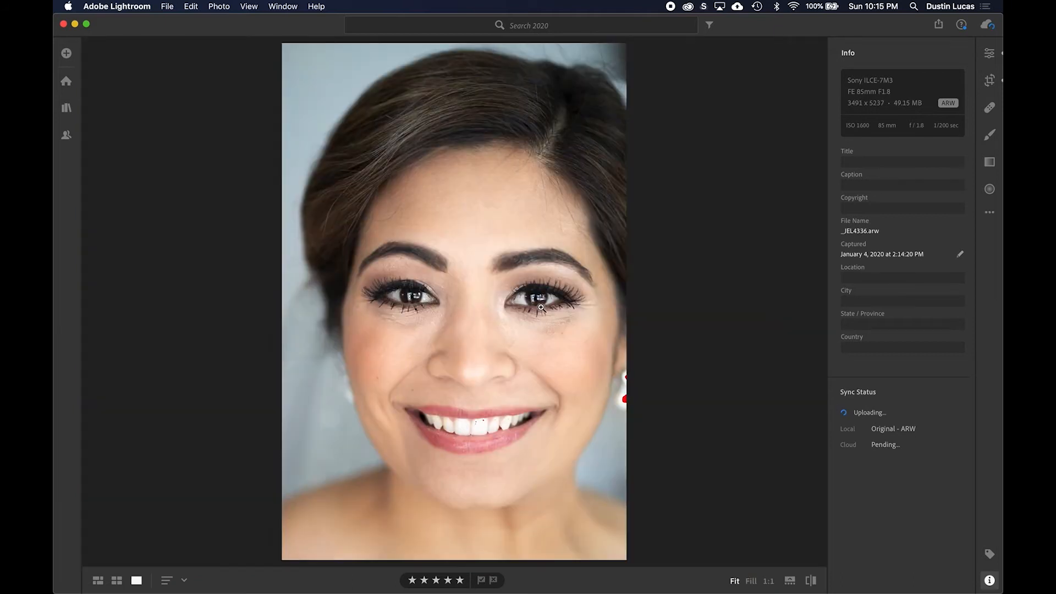
click(540, 299)
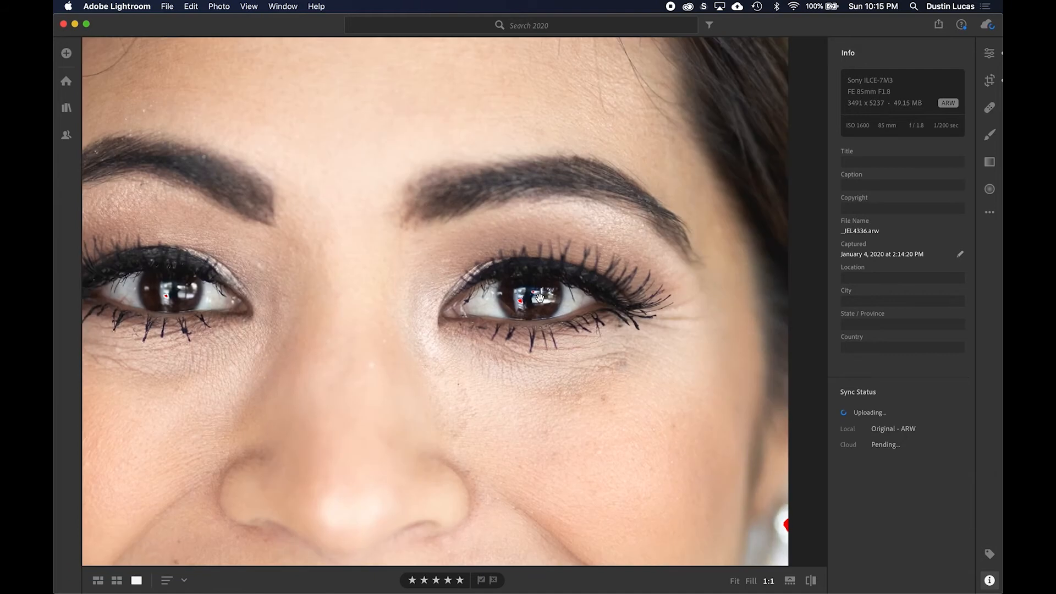
Leave the 1:1 view of the bride, switch the 2020 photos to the square grid, and show the list of dates and albums
click(540, 299)
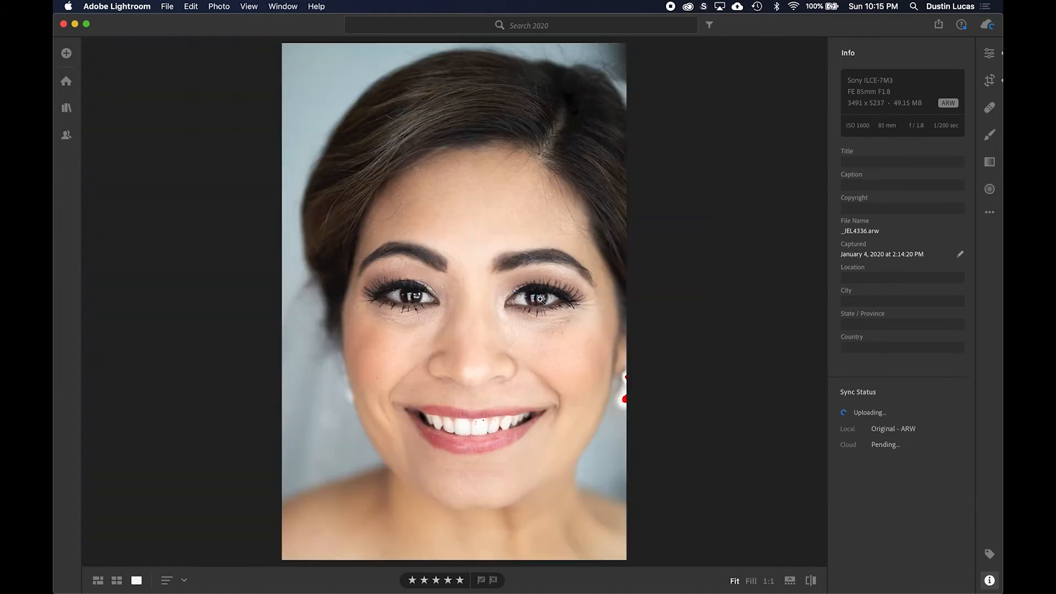
key(g)
scroll(407, 262, up, 10)
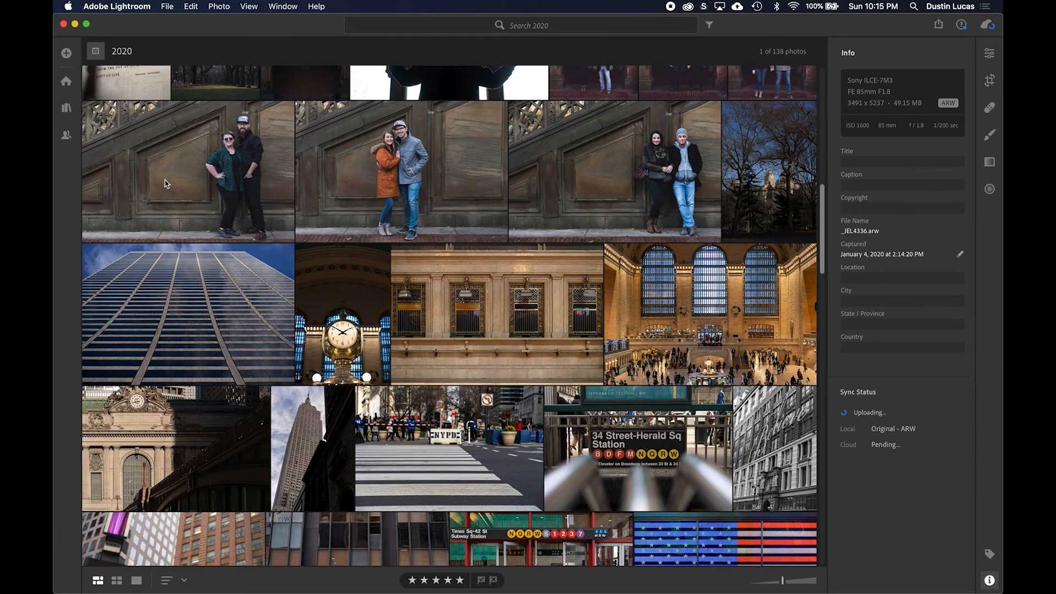
key(shift+g)
click(66, 108)
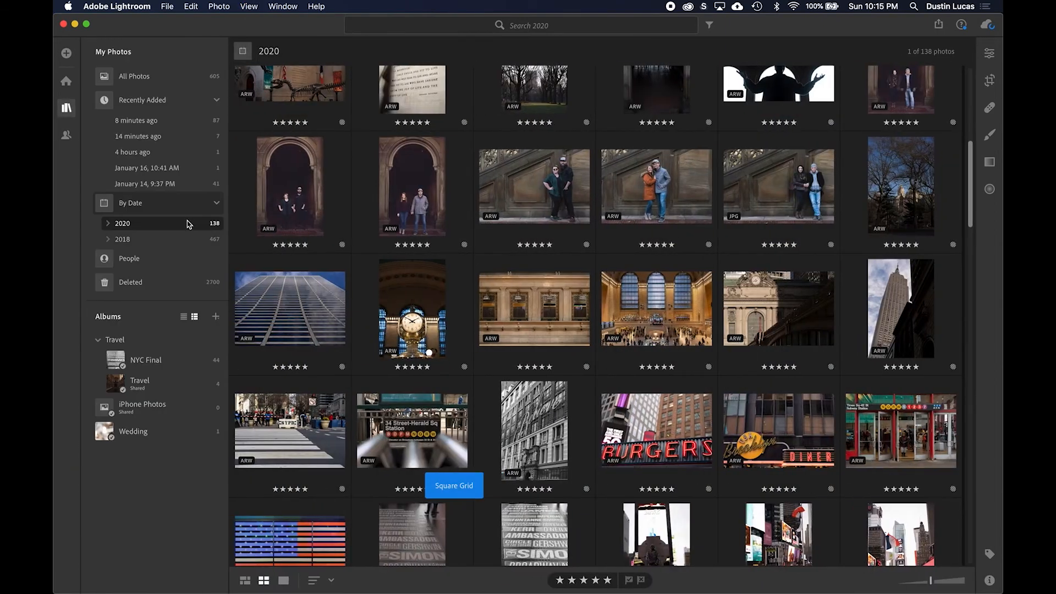
Open the photo of the sky between two skyscrapers near the start of the 2020 group and show its editing controls
scroll(435, 323, down, 2)
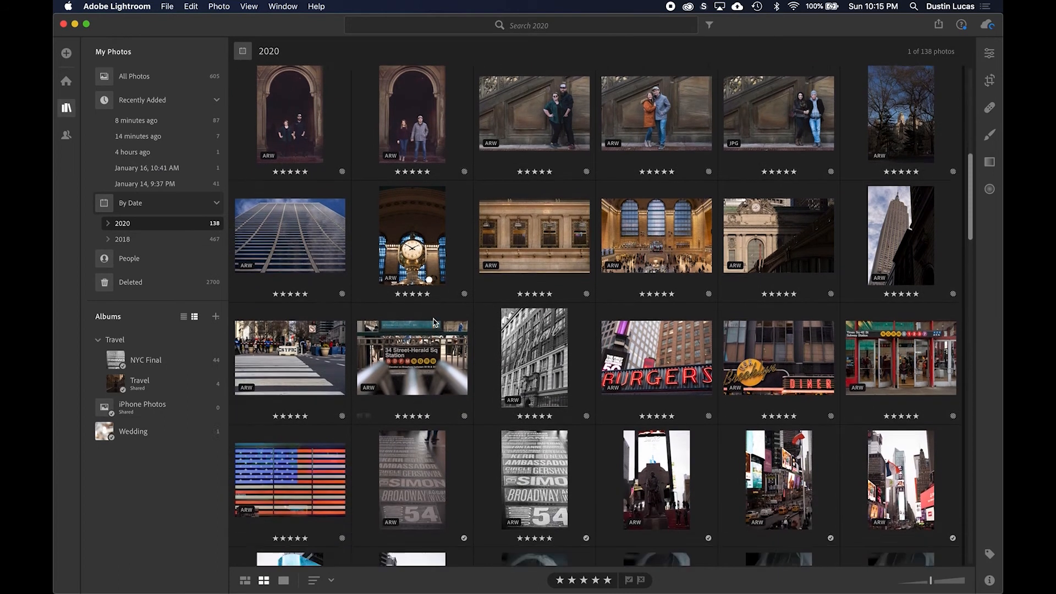
scroll(434, 322, down, 1)
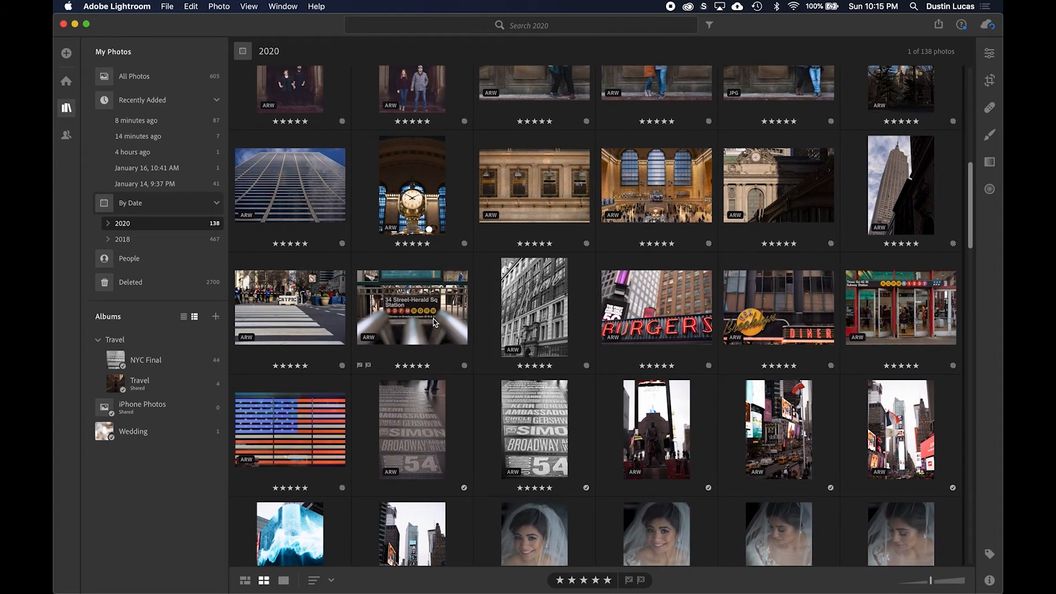
scroll(435, 323, up, 10)
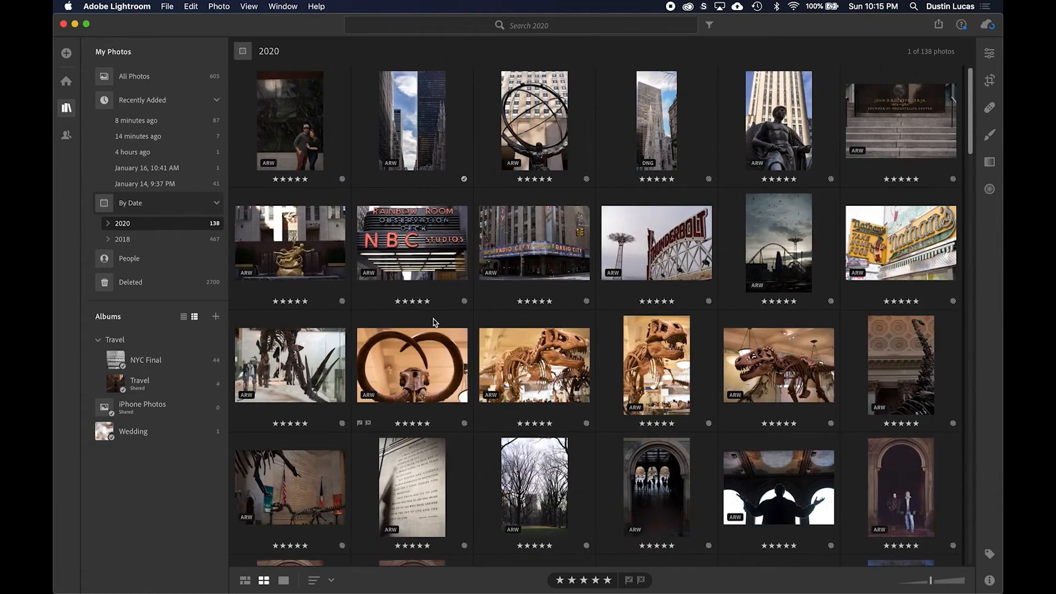
double_click(433, 146)
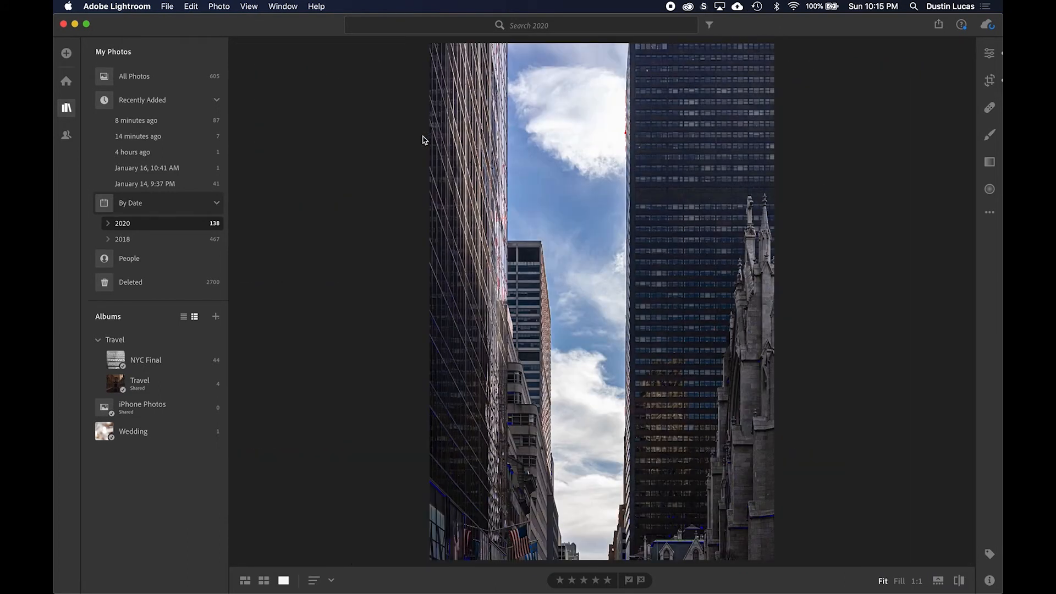
key(e)
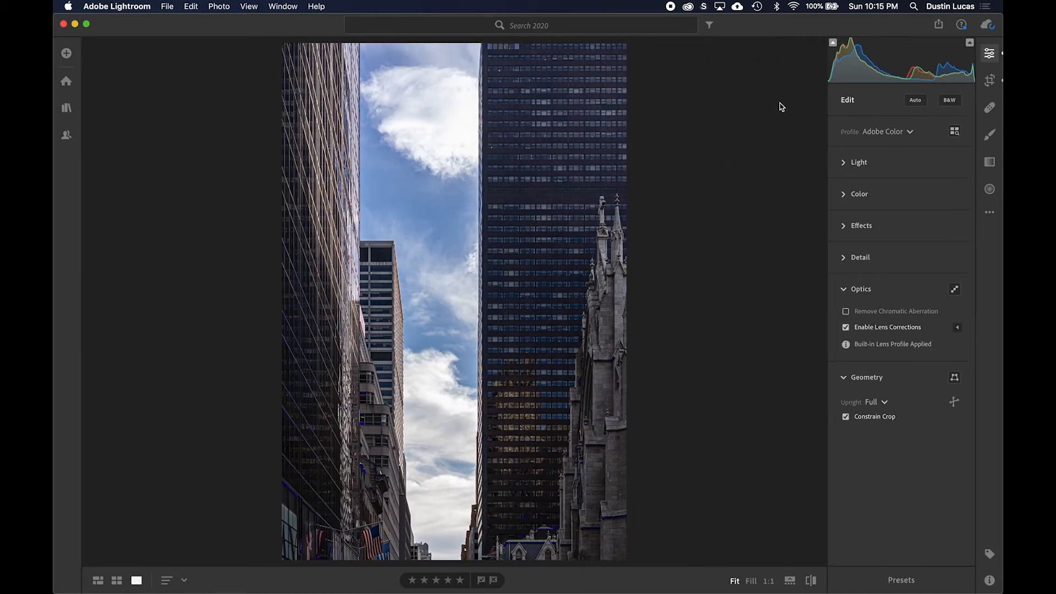
Show the presets for the skyscraper photo and expand the User Presets group
click(891, 575)
click(890, 572)
click(908, 579)
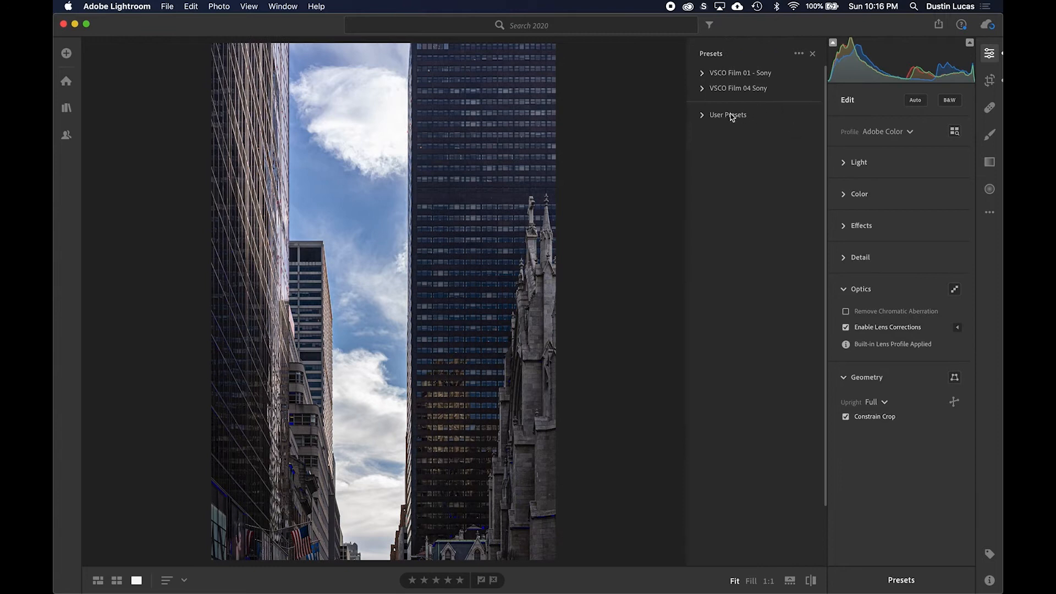
click(701, 116)
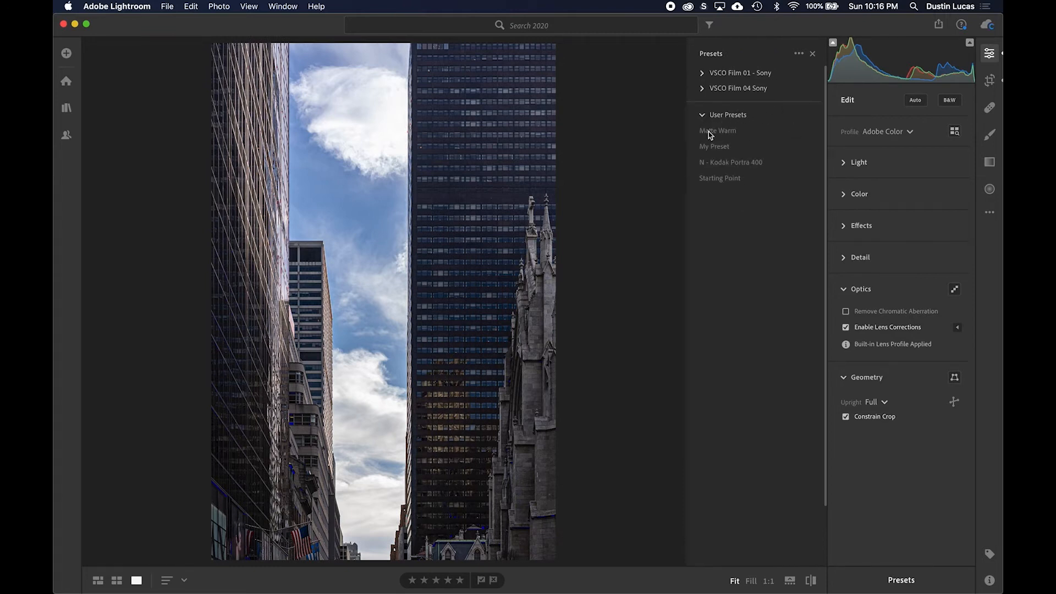
Try the user presets Starting Point, Matte Warm and My Preset on the skyscraper photo
click(714, 177)
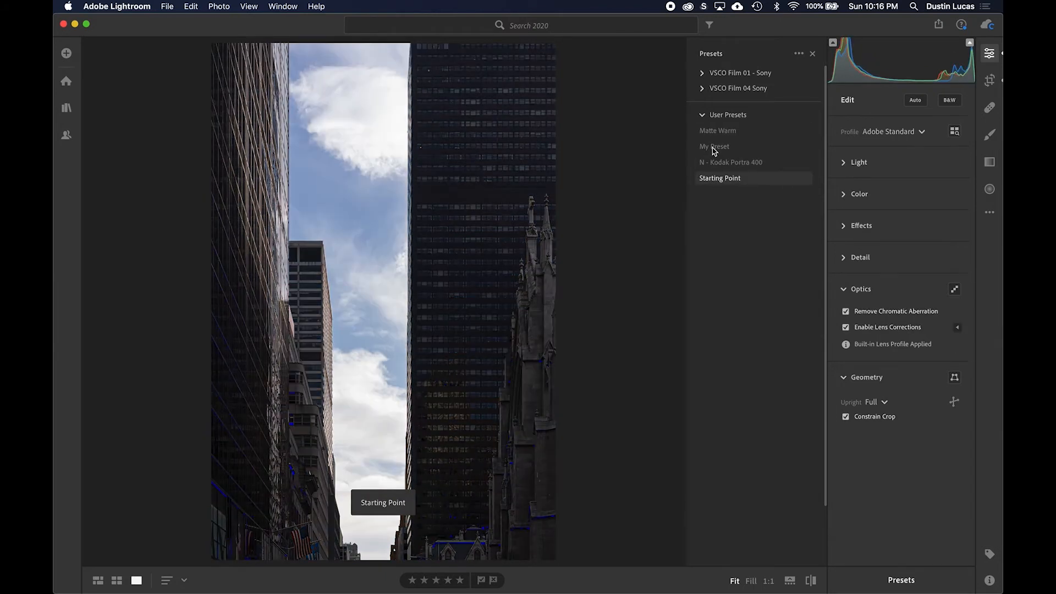
click(714, 147)
click(714, 132)
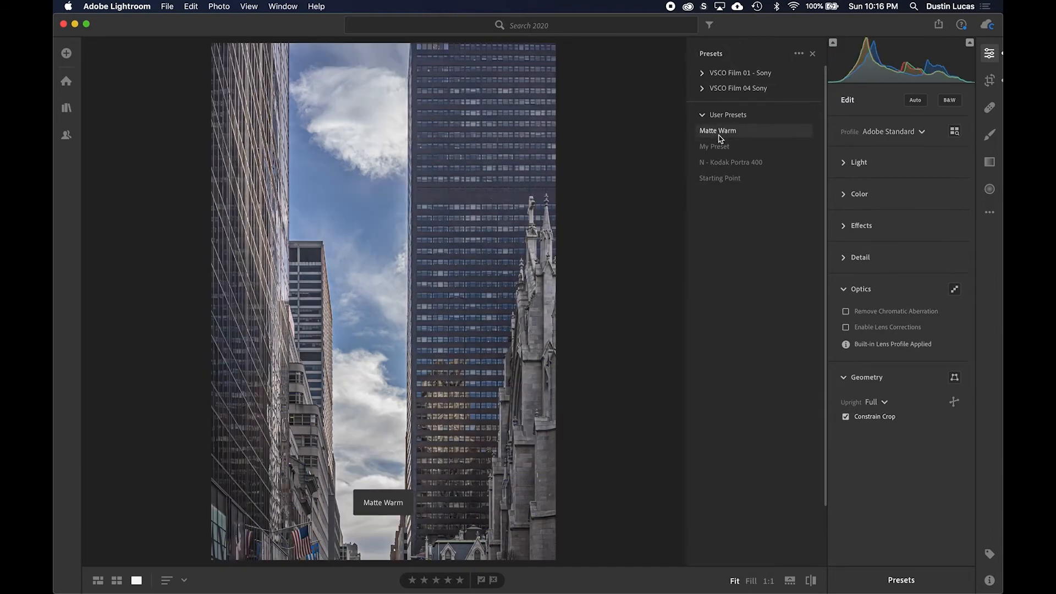
click(719, 148)
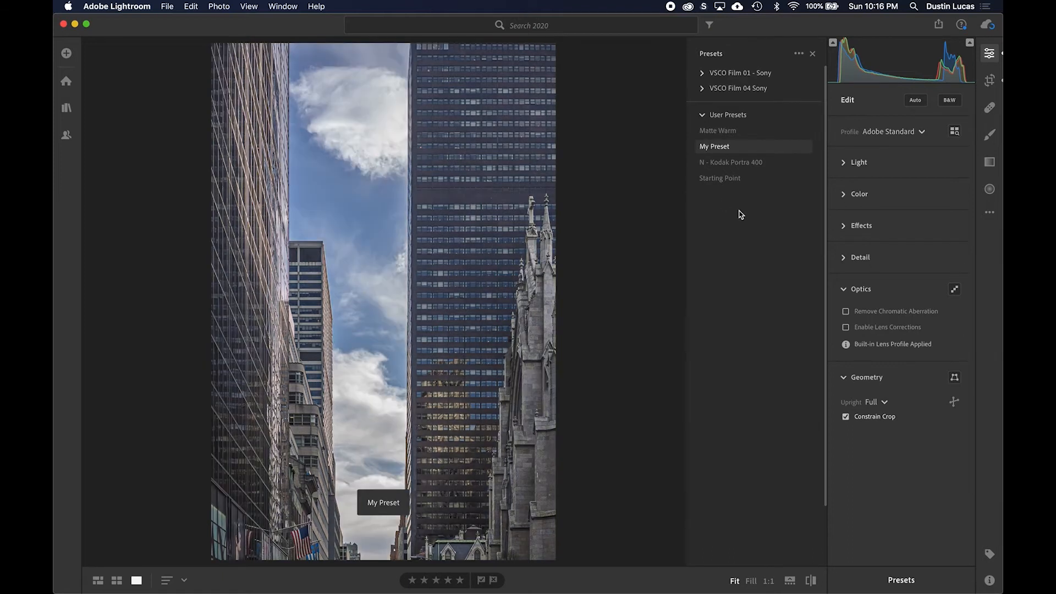
Undo the presets tried on the skyscraper photo
key(super+z)
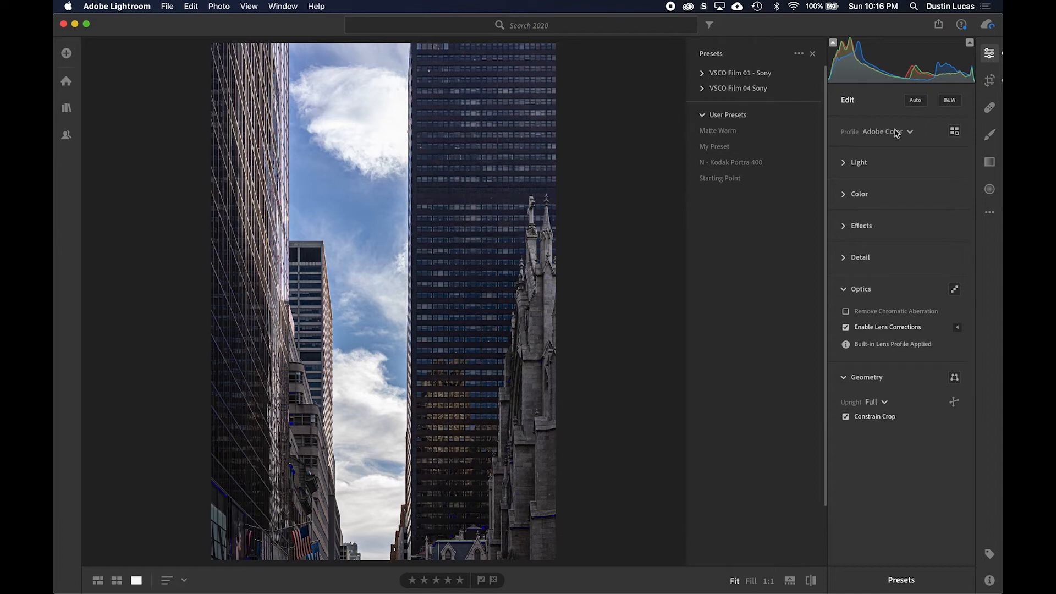
key(super+z)
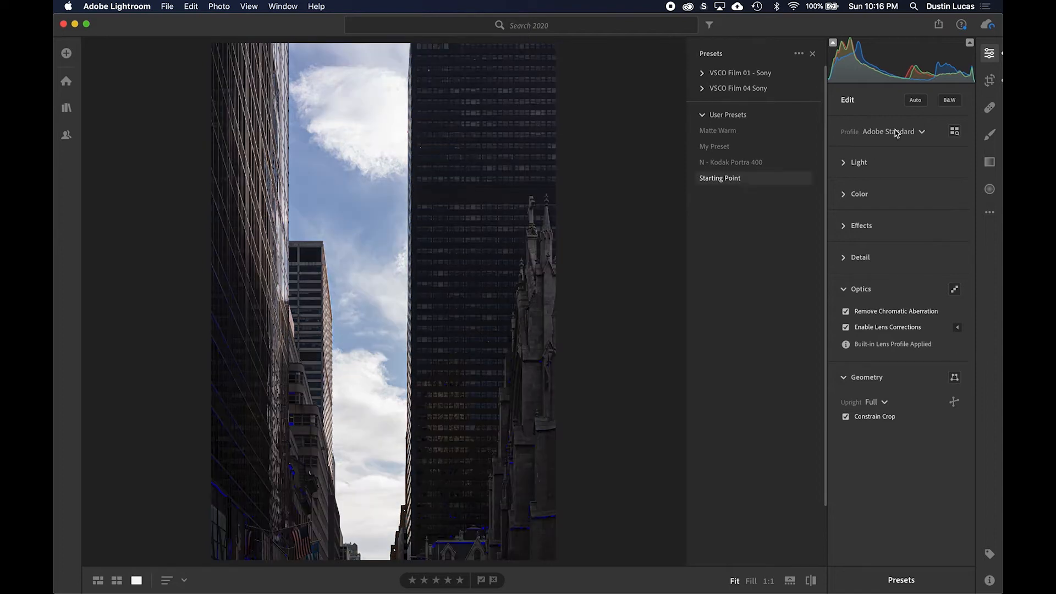
key(super+z)
Browse all profiles, expand the Camera Matching group, preview its Monochrome profile, and collapse the group
click(896, 133)
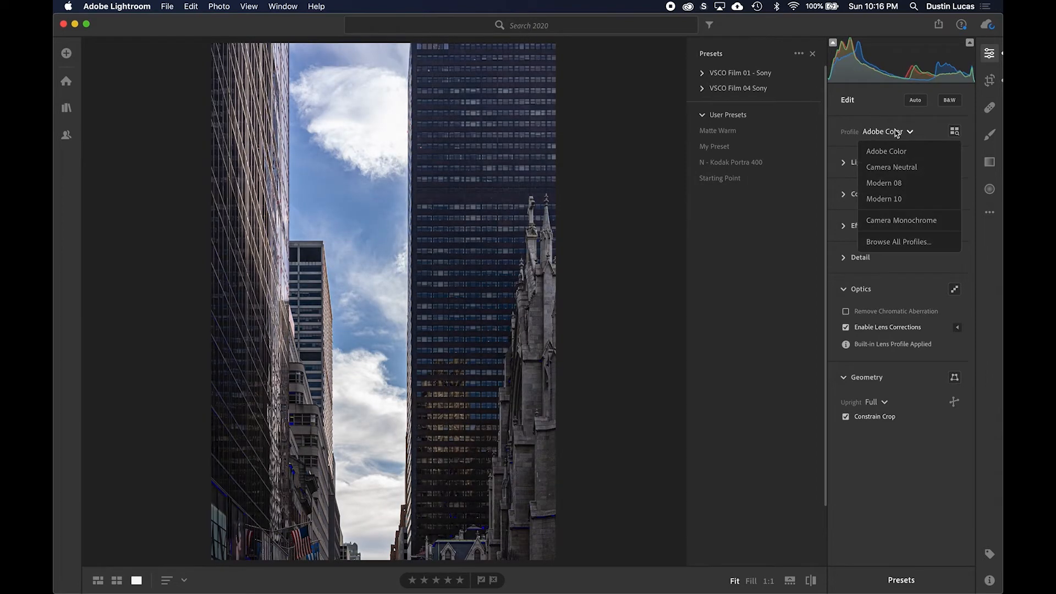
click(894, 243)
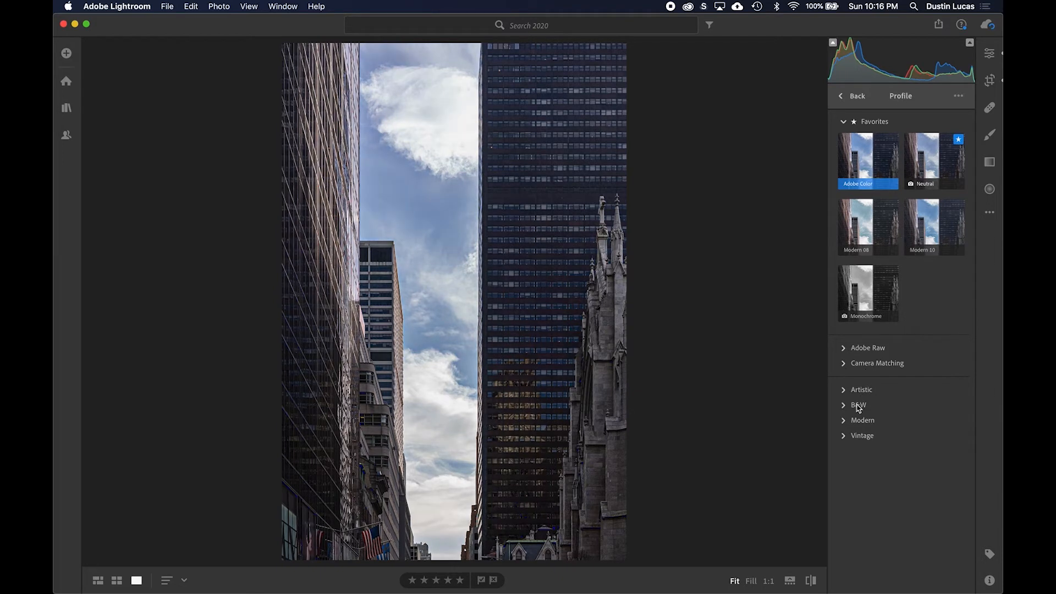
click(846, 367)
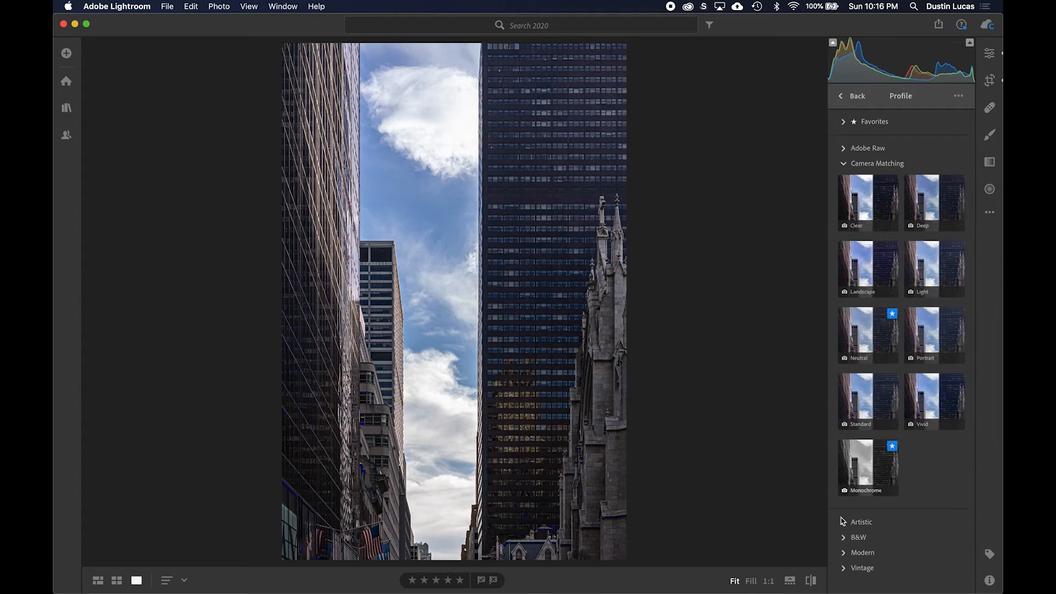
click(856, 468)
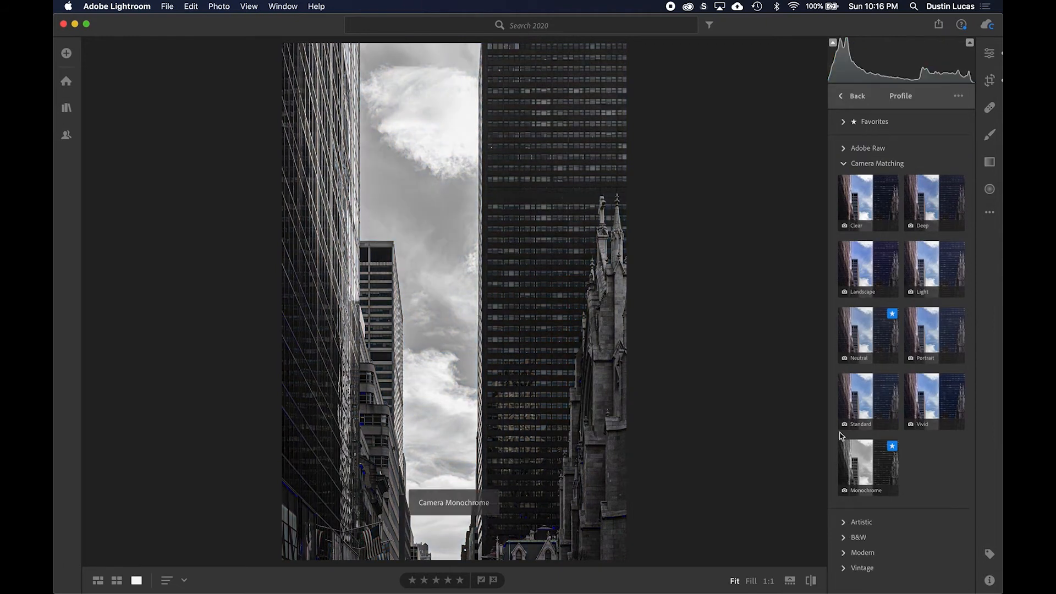
click(844, 164)
Switch to Lightroom Classic
key(super+Tab)
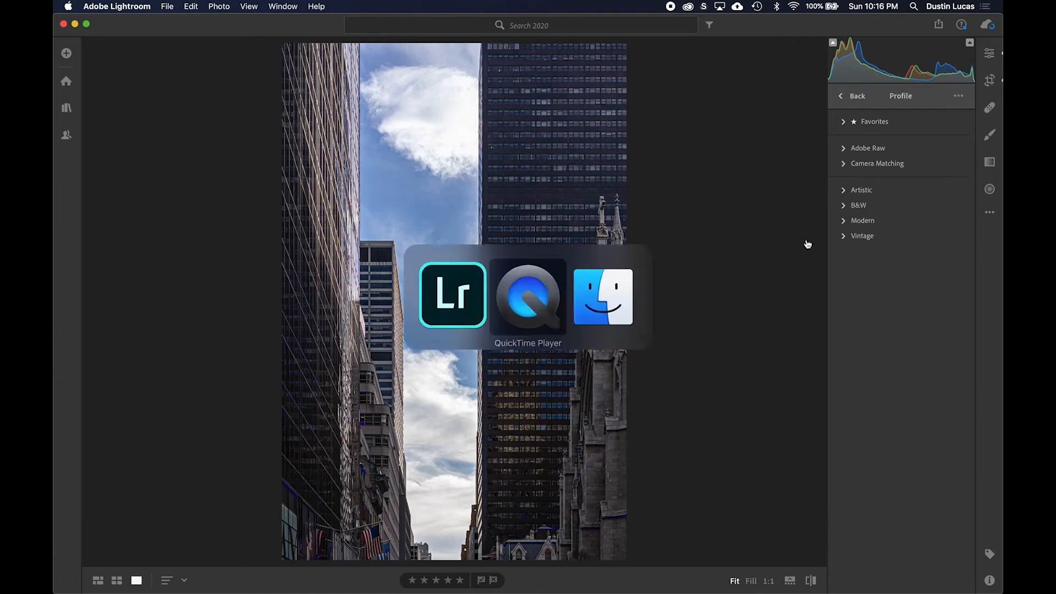
key(Escape)
mouse_move(714, 591)
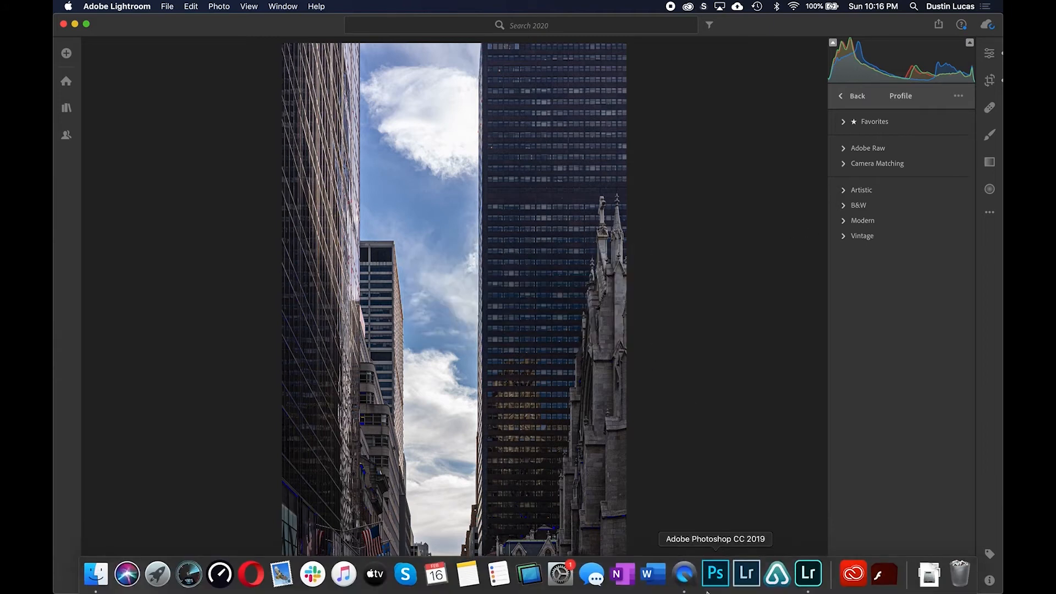
click(746, 575)
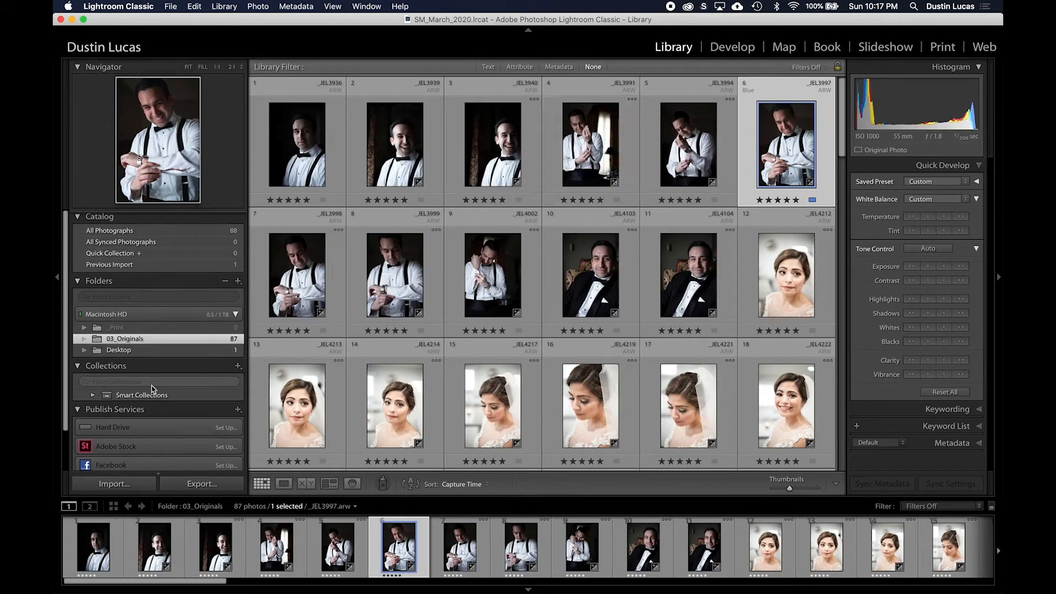
Open the recently used master photography catalog and skip the backup of the current catalog this time
click(118, 6)
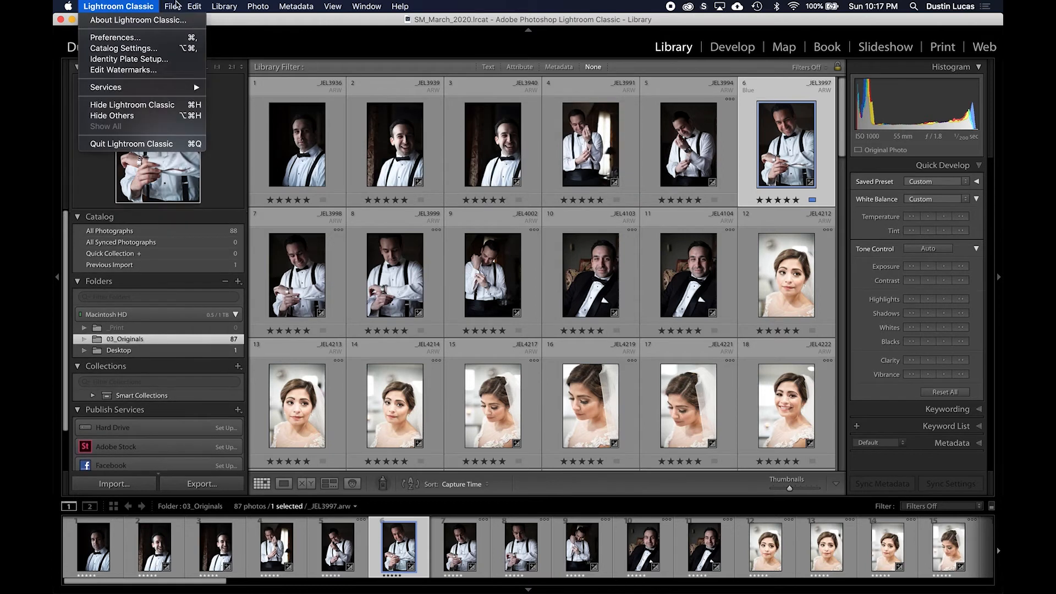
mouse_move(172, 6)
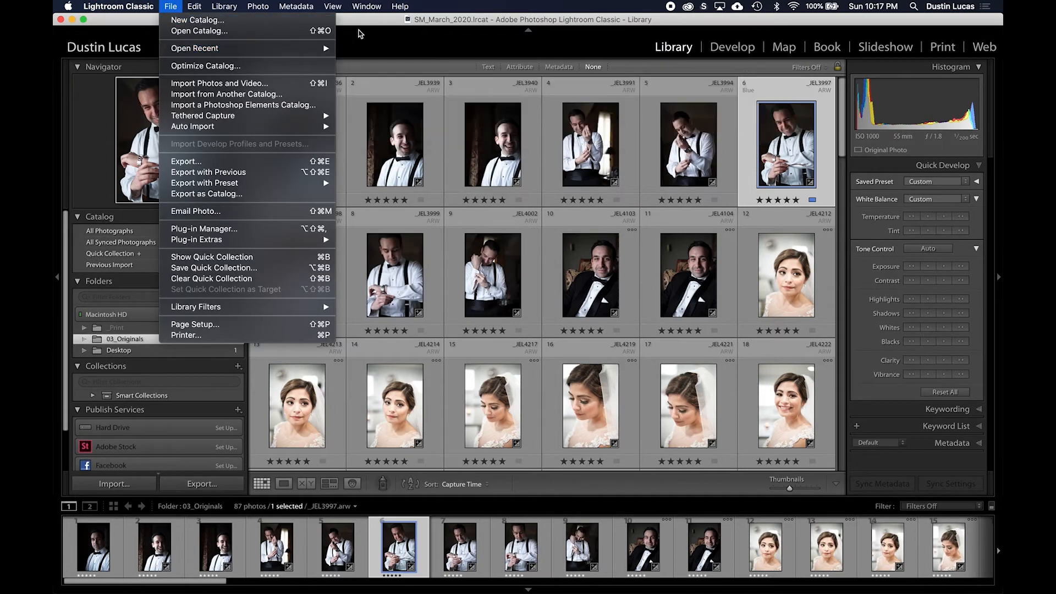
mouse_move(308, 48)
click(366, 59)
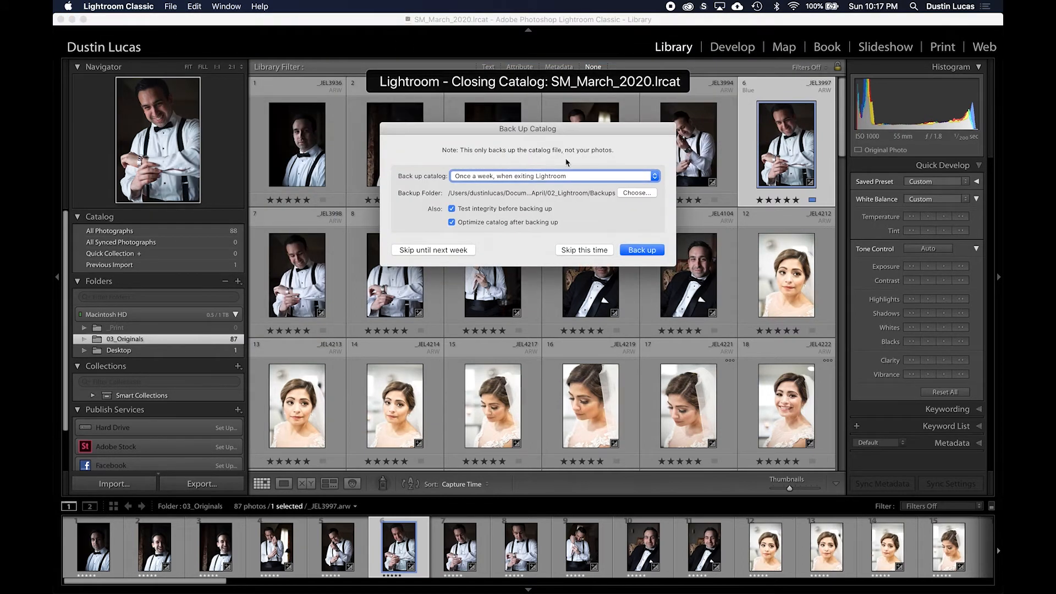
click(579, 251)
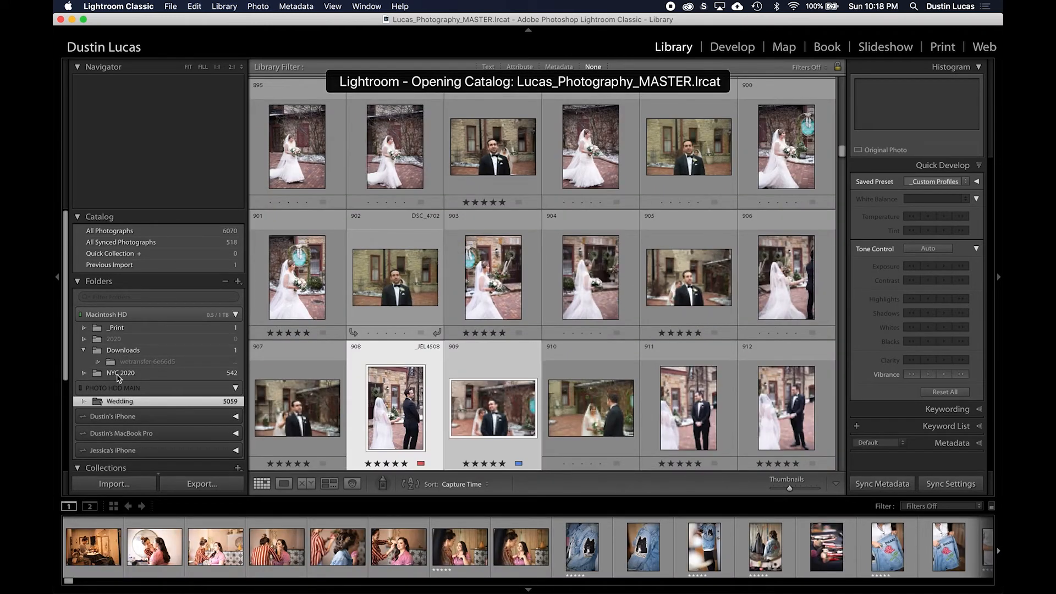
Show the NYC 2020 folder filtered by attribute to five-star photos with the blue label, and look through them
click(118, 373)
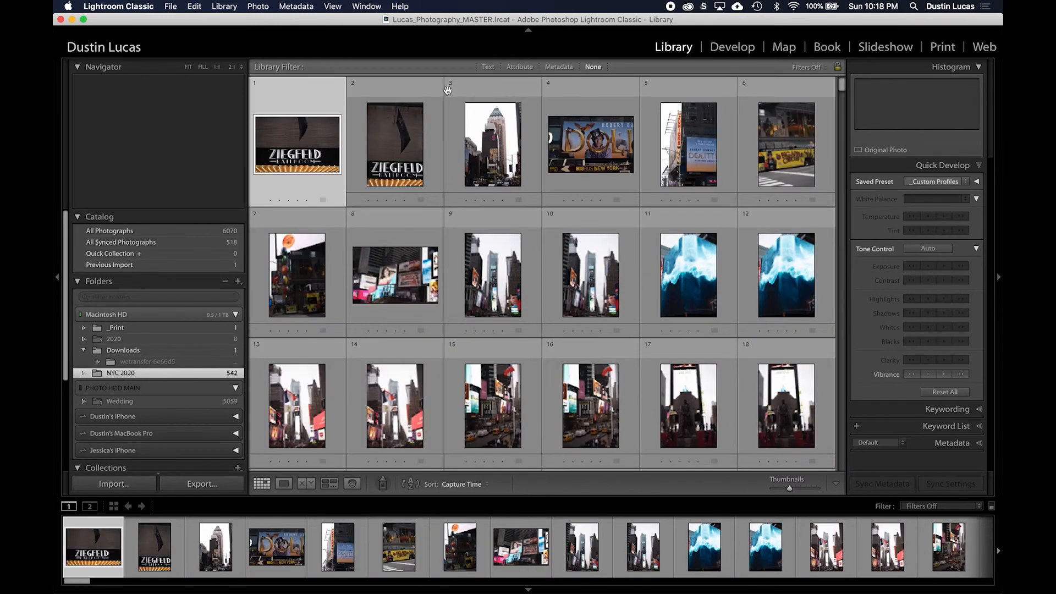
click(528, 69)
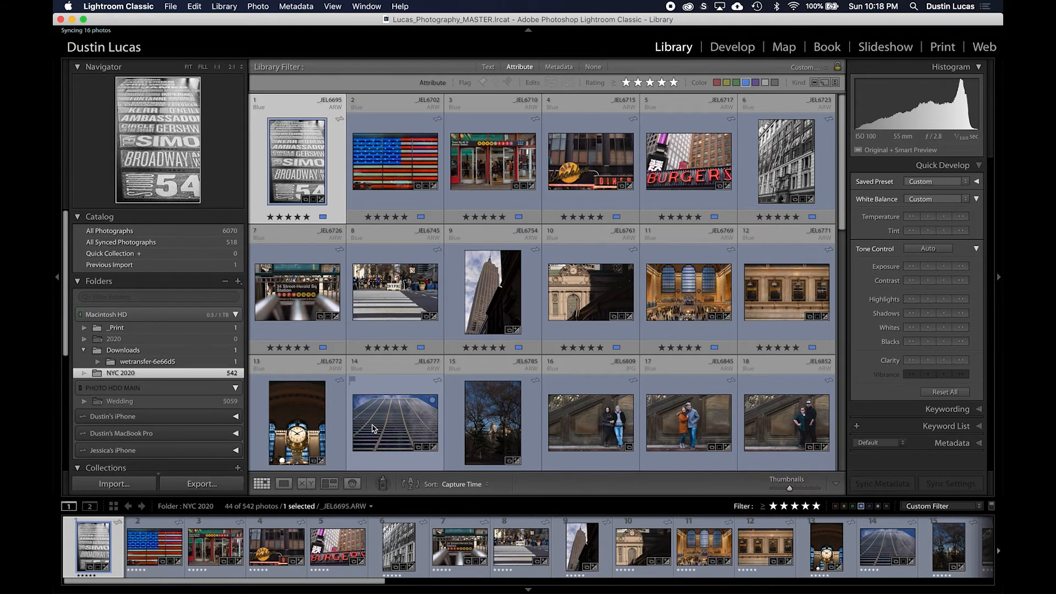
scroll(372, 428, down, 10)
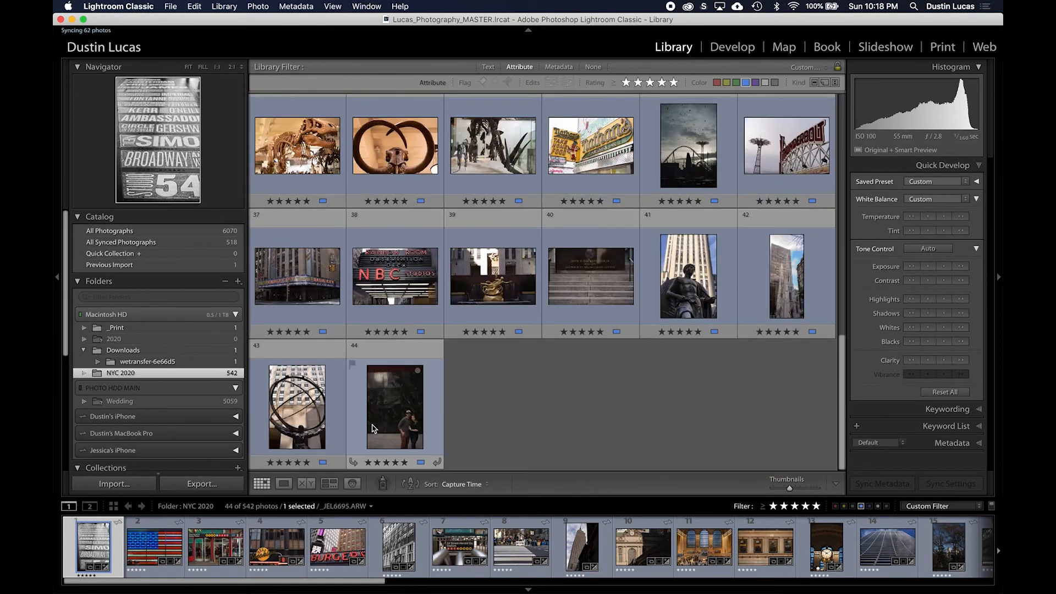
scroll(372, 429, up, 5)
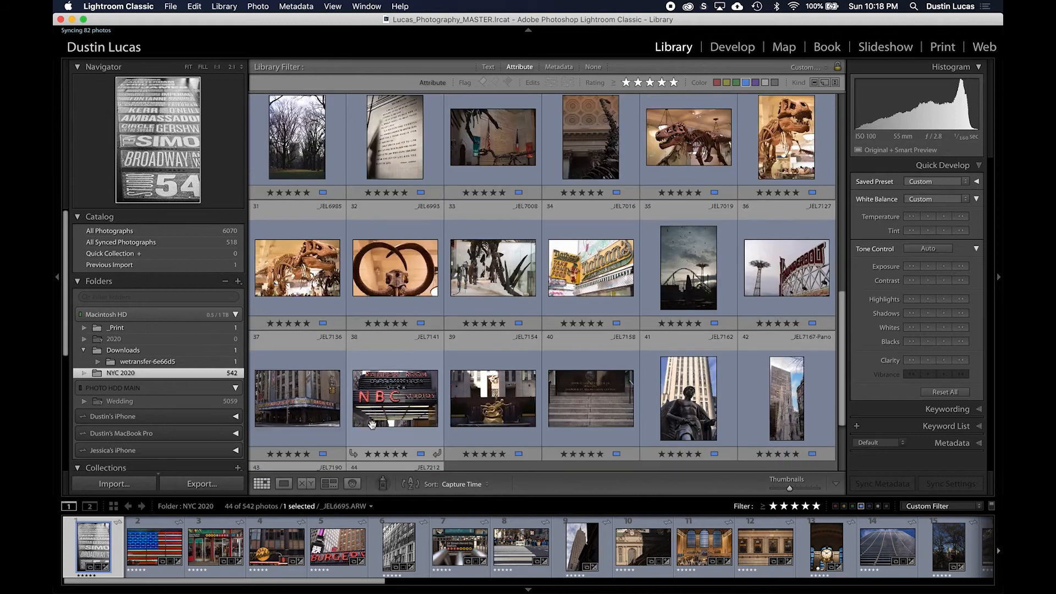
scroll(372, 428, up, 5)
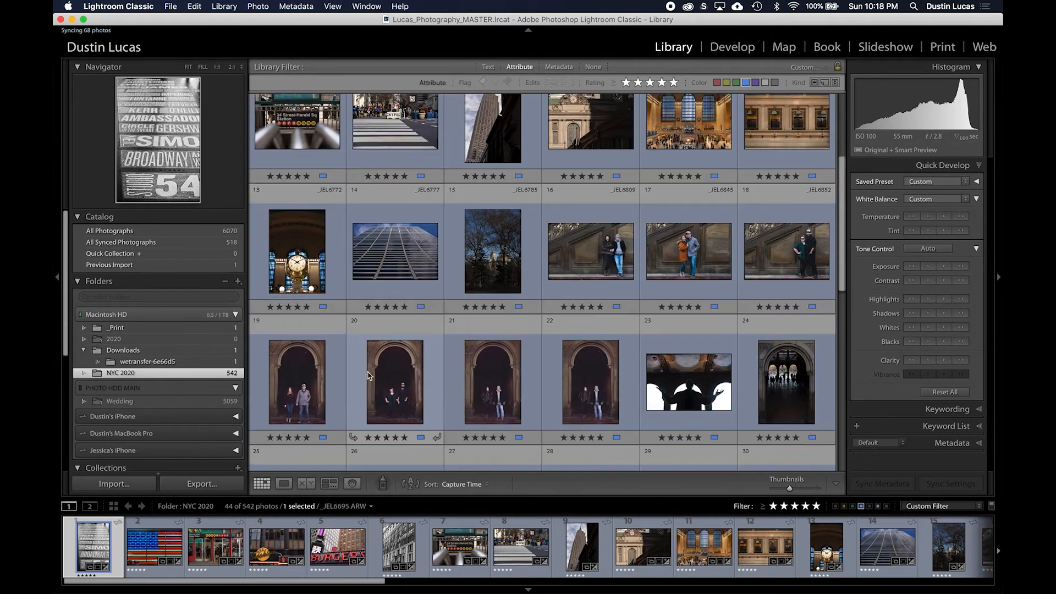
Open the upward view of the blue glass skyscraper in Develop, hide the surrounding panels, and show only the adjustment controls again
double_click(400, 275)
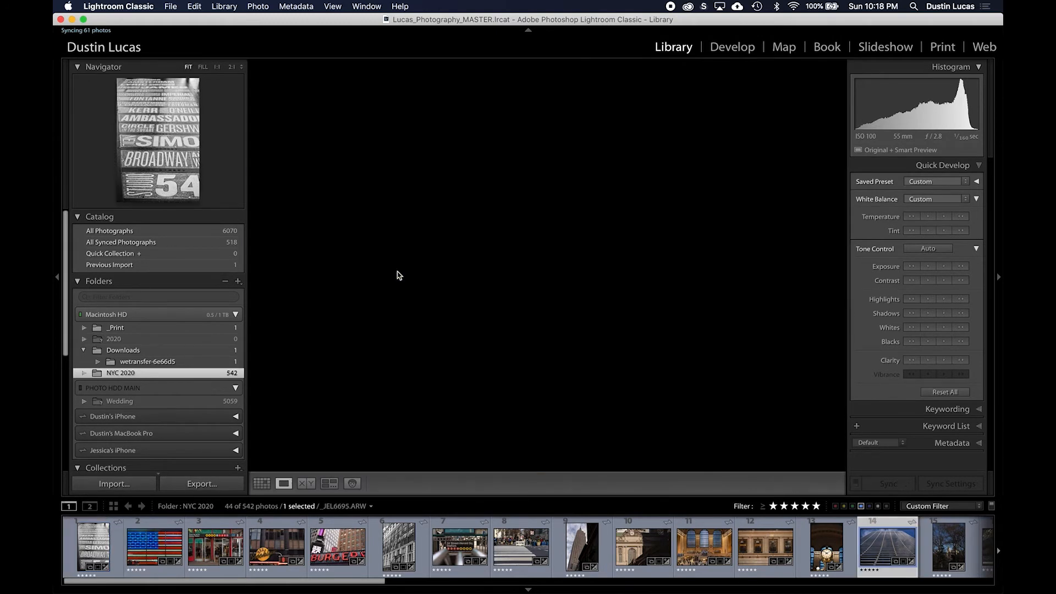
key(g)
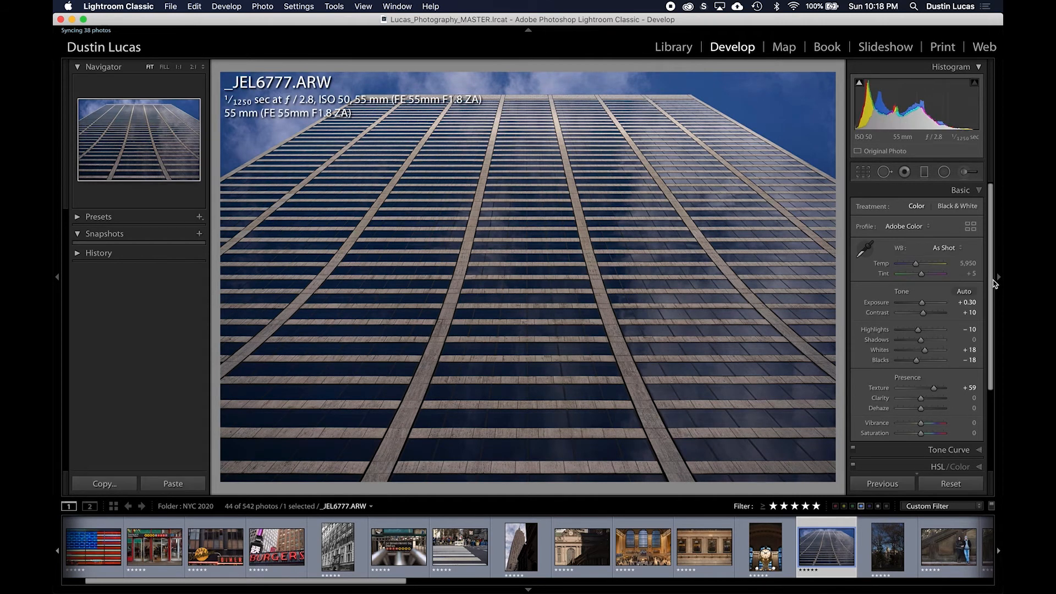
key(shift+Tab)
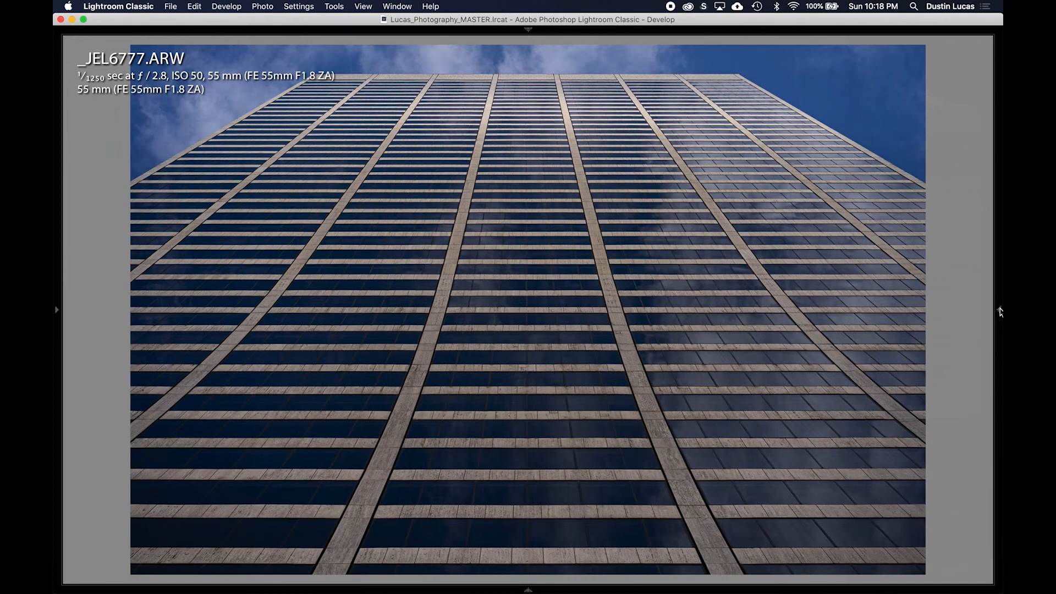
mouse_move(1000, 311)
click(999, 310)
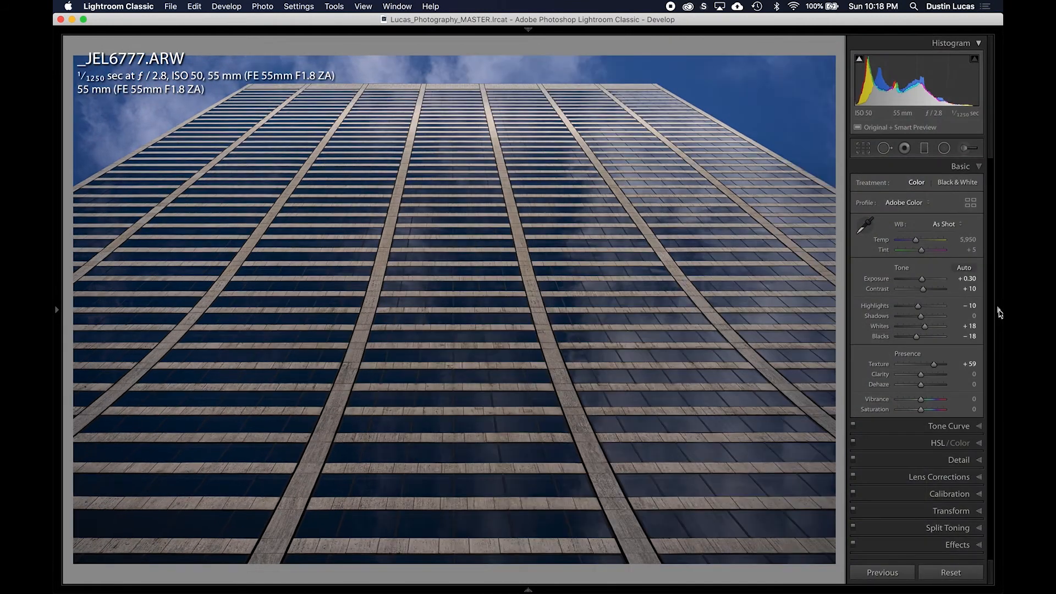
Browse the profile groups for the skyscraper photo and apply the DVLOP V2 profile from the Profiles group
click(904, 203)
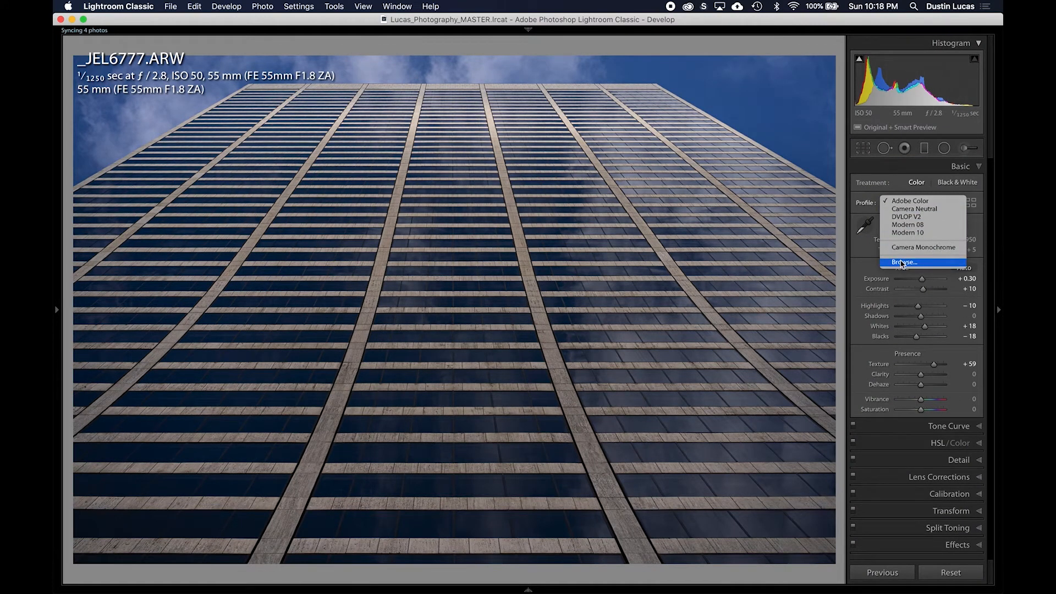
click(904, 262)
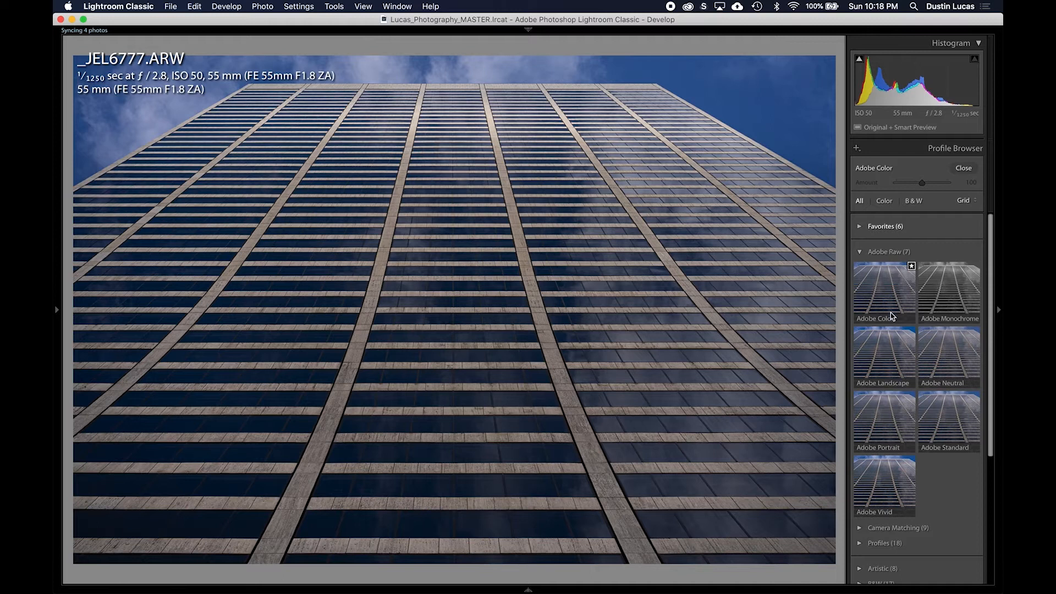
click(879, 268)
click(861, 252)
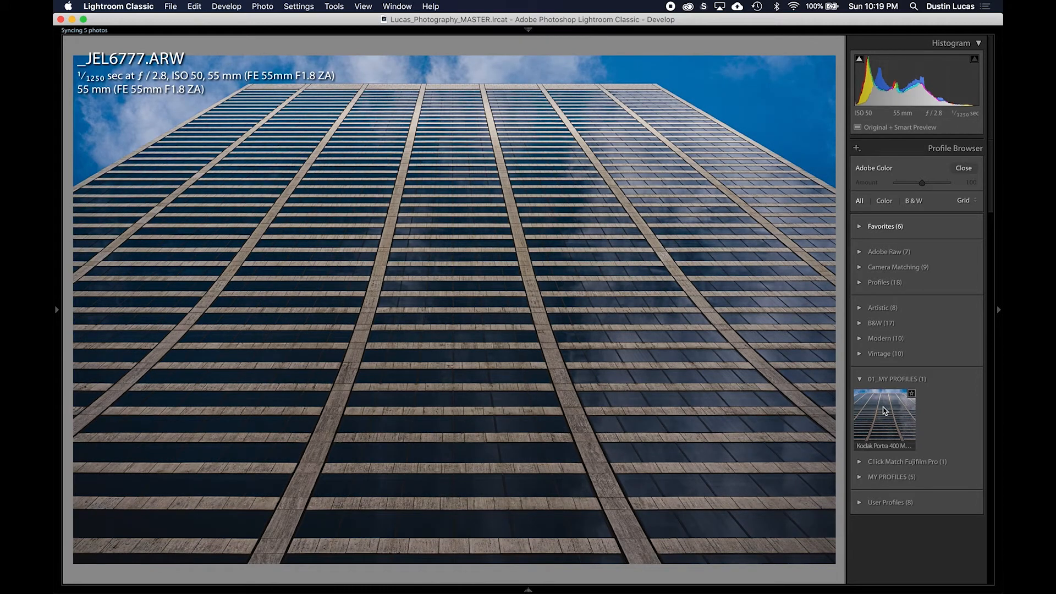
click(860, 379)
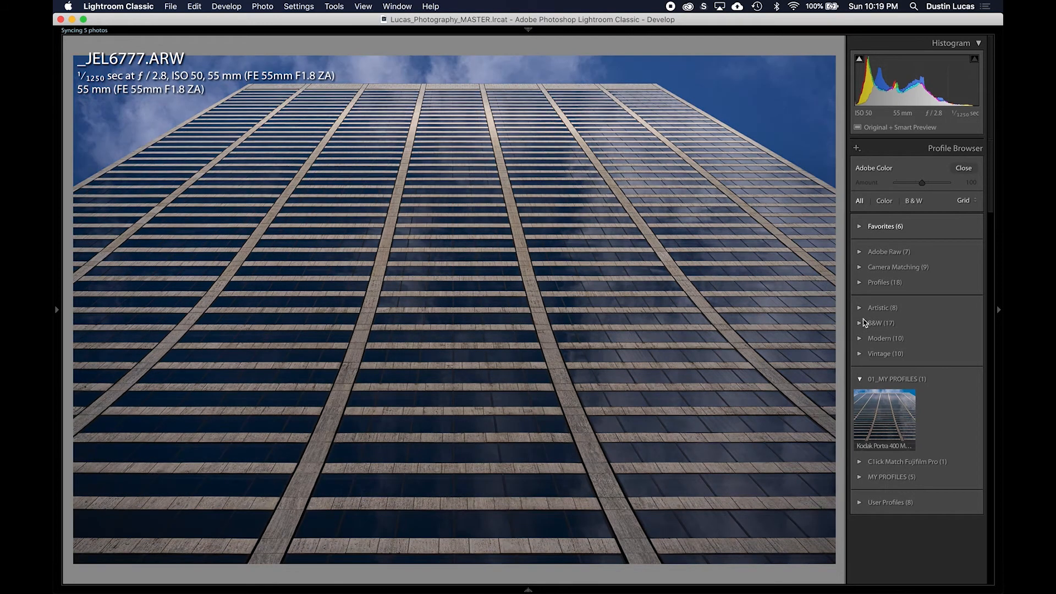
click(860, 282)
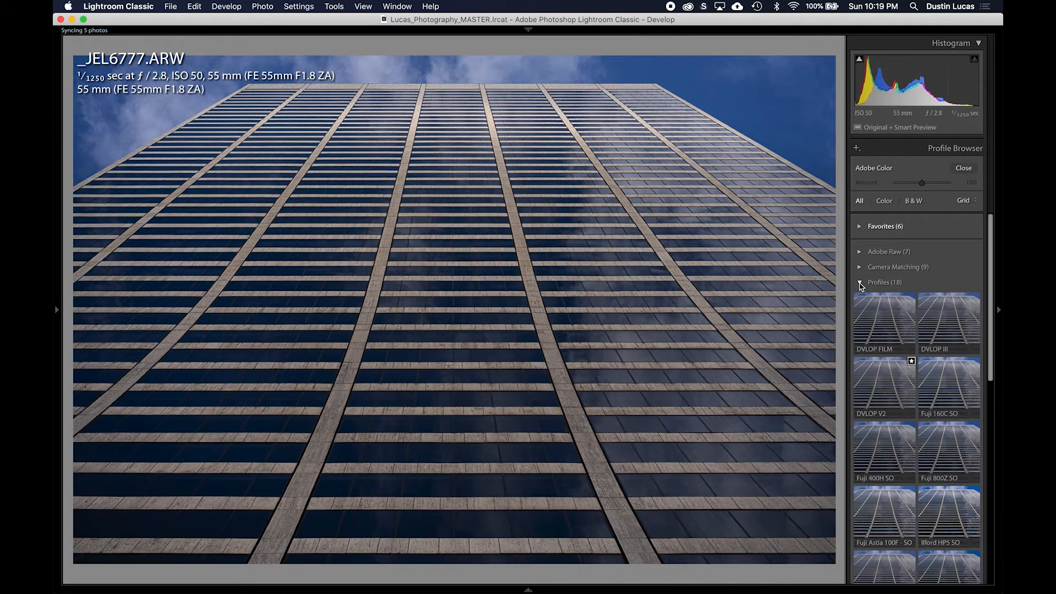
scroll(902, 385, down, 2)
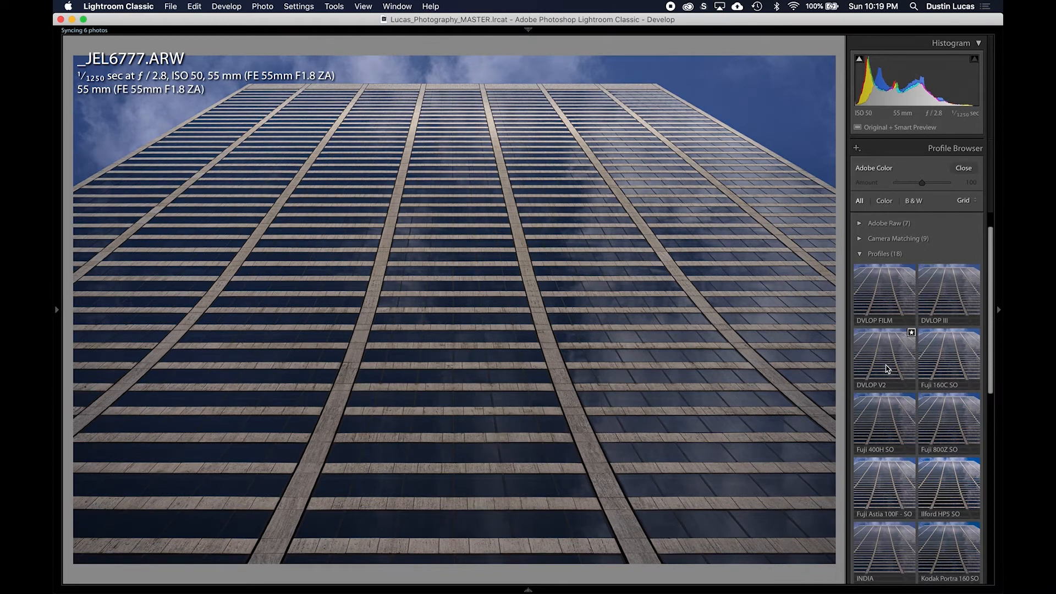
click(887, 369)
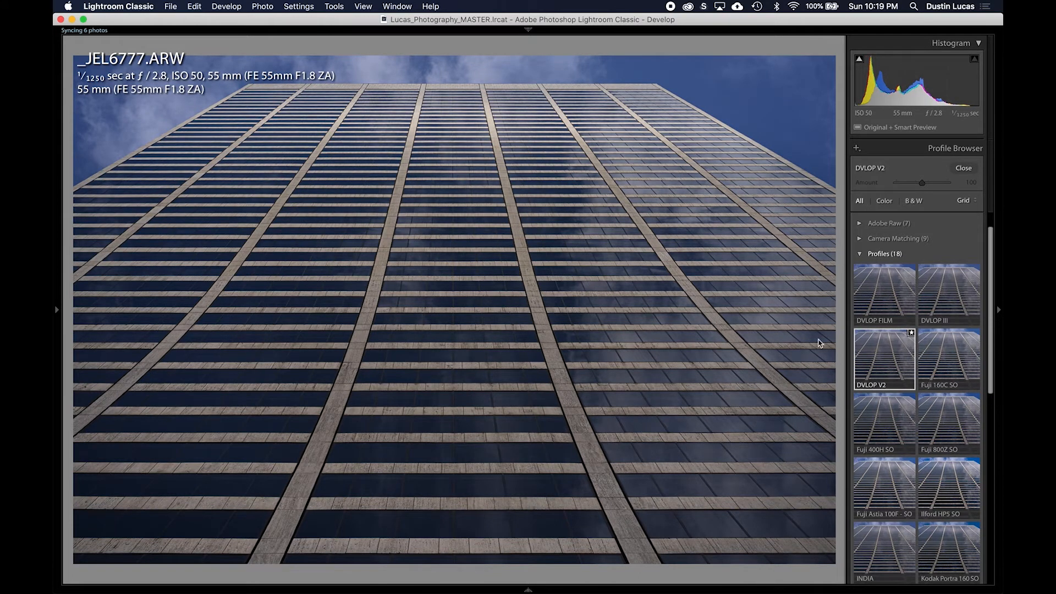
Switch to Adobe Lightroom, show the 2020 photos as a grid, and sort them by modified date
key(super+Tab)
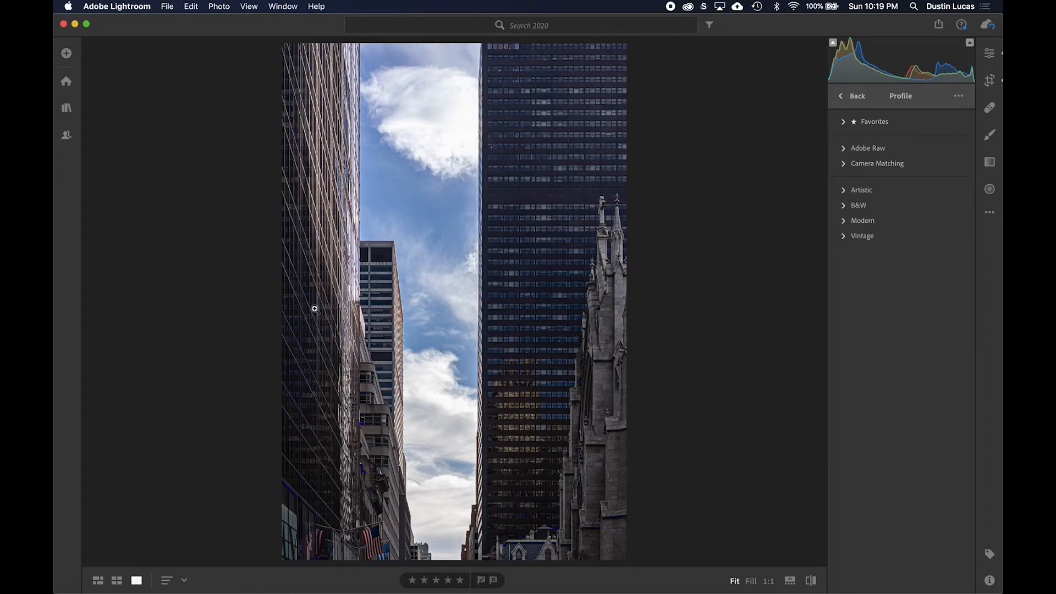
key(g)
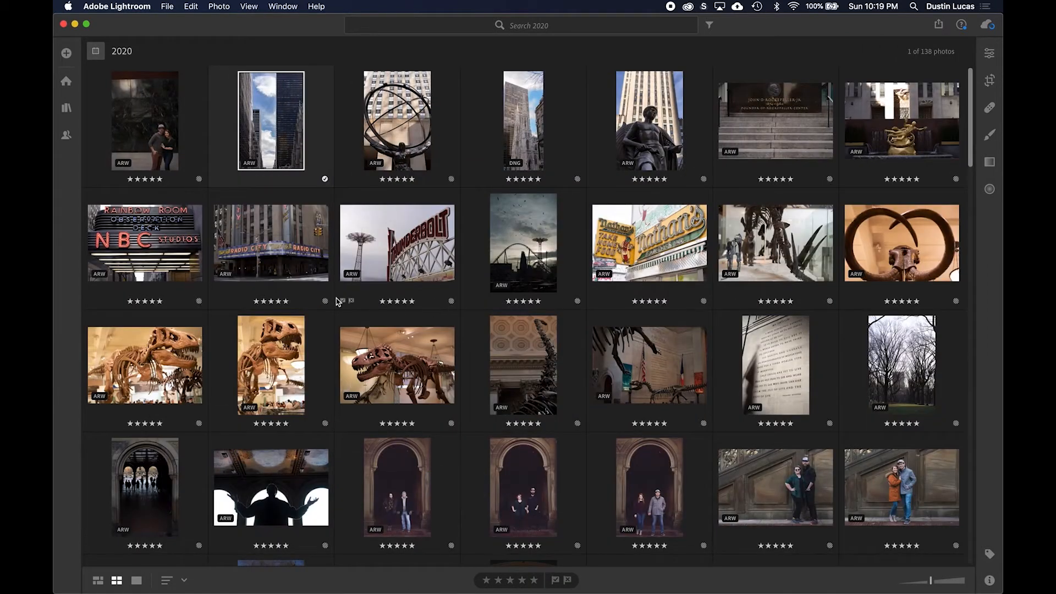
scroll(337, 301, down, 5)
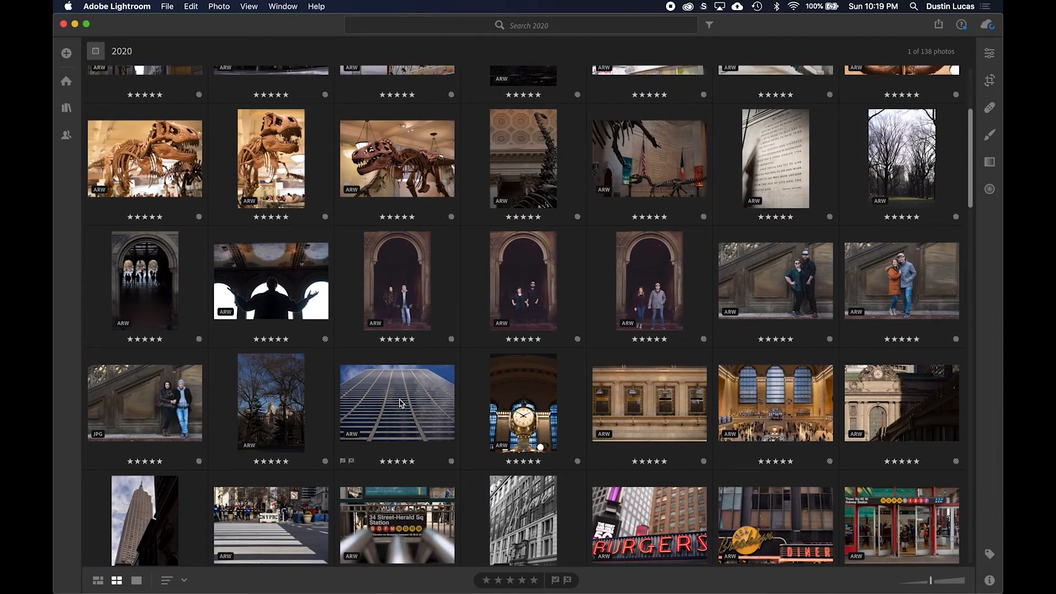
click(167, 581)
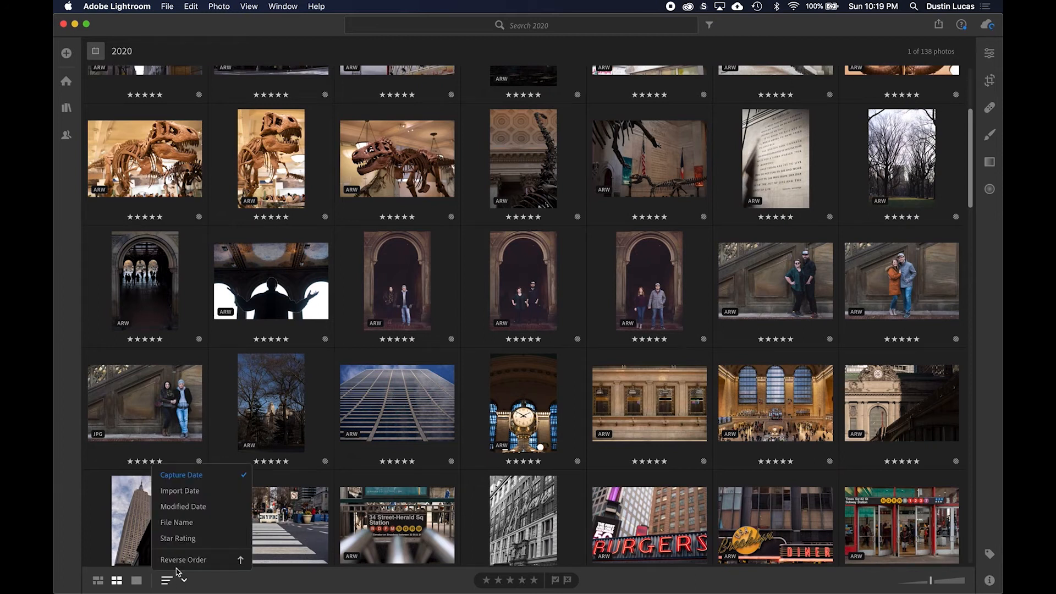
click(181, 507)
scroll(208, 492, down, 15)
scroll(301, 439, up, 20)
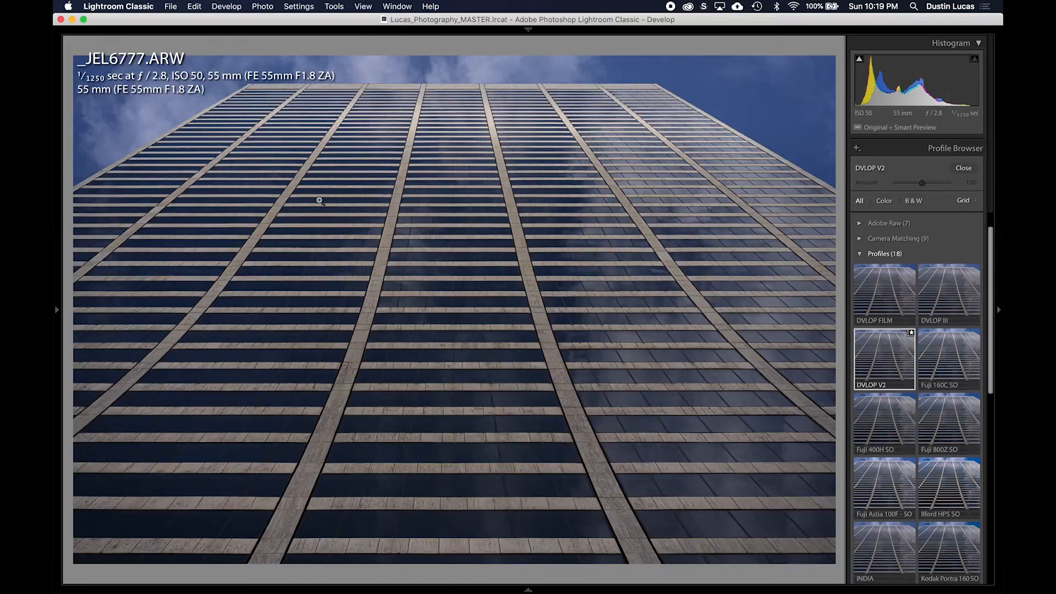
Switch to Lightroom Classic, leave the profile browser for the Develop adjustments, and check the status of syncing with Lightroom
key(g)
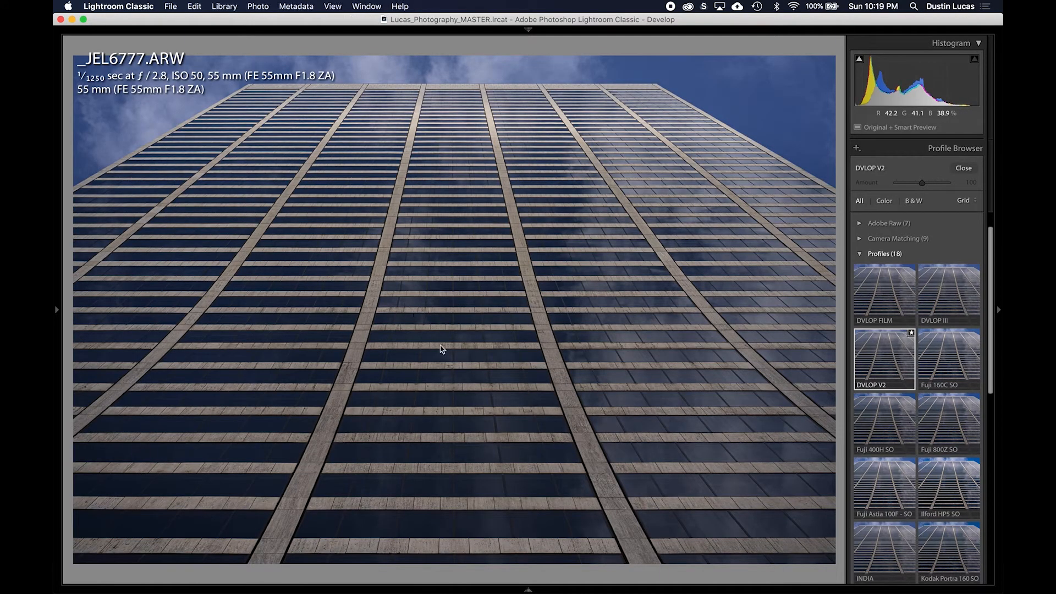
key(d)
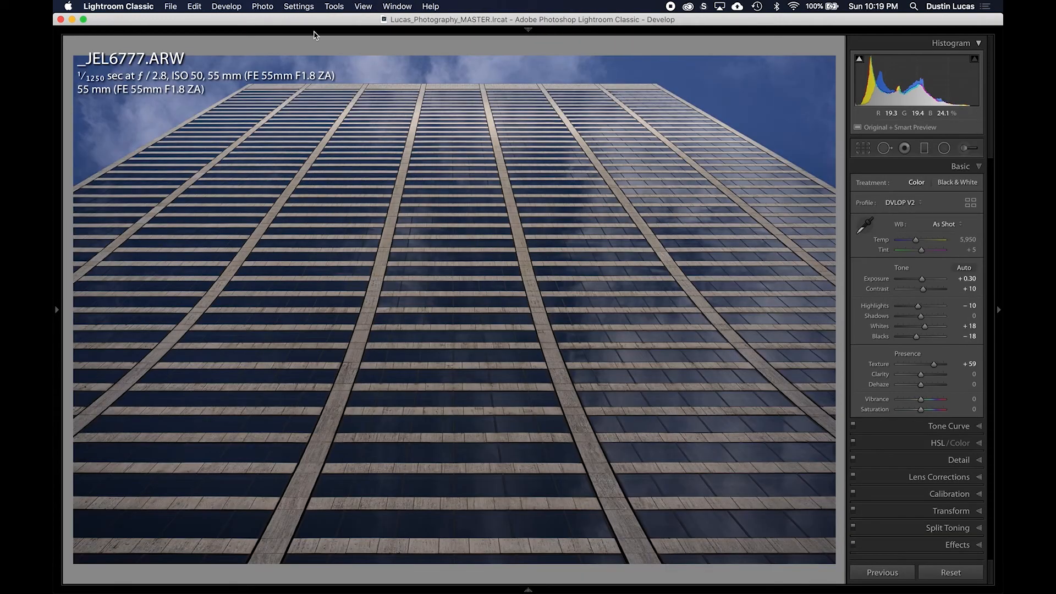
mouse_move(478, 29)
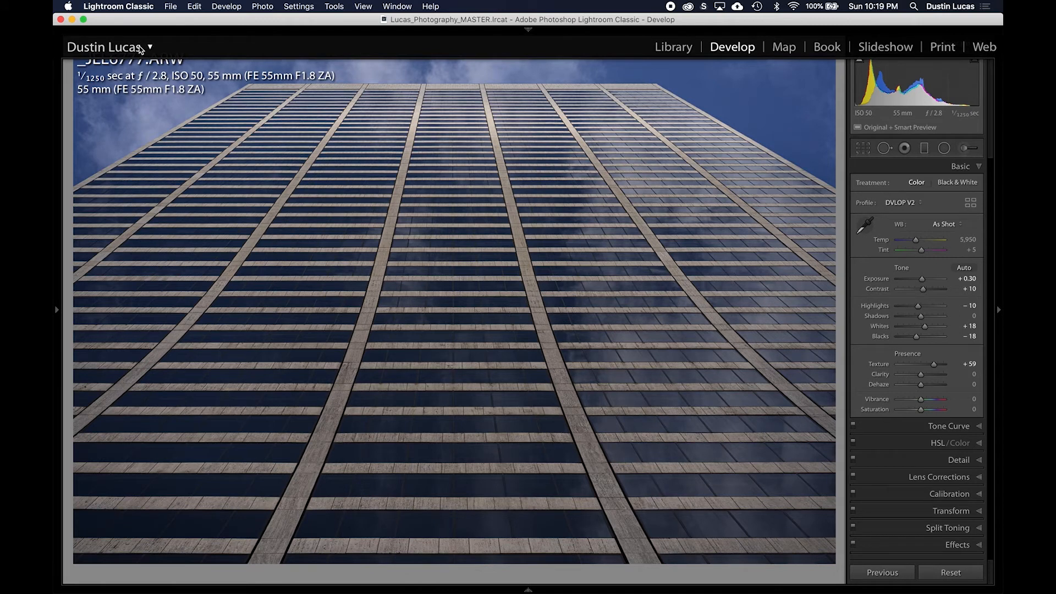
click(141, 49)
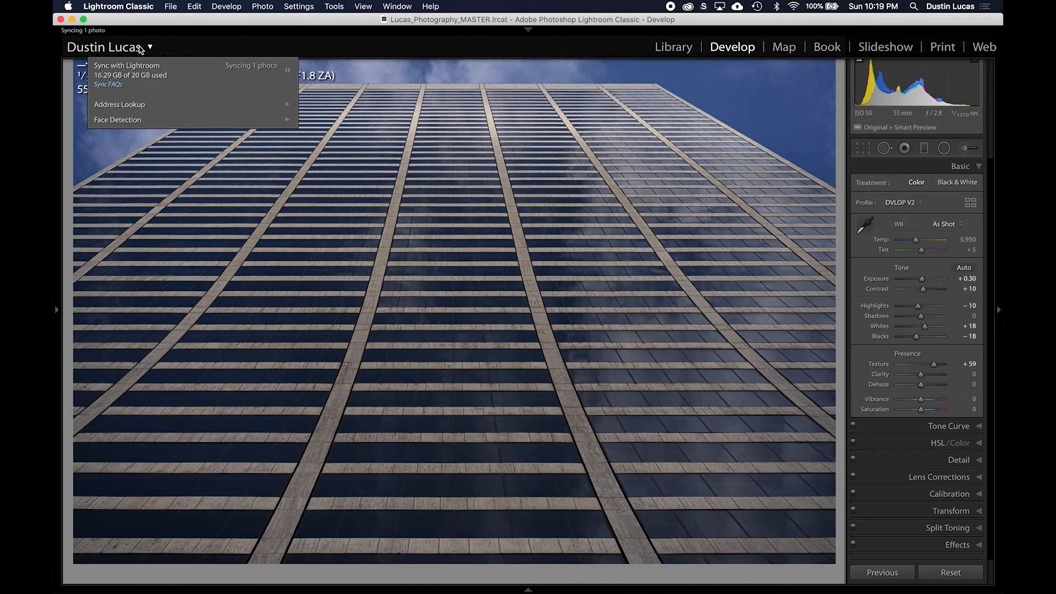
Switch back to Adobe Lightroom and look through the 2020 grid for the updated skyscraper photo
key(super+Tab)
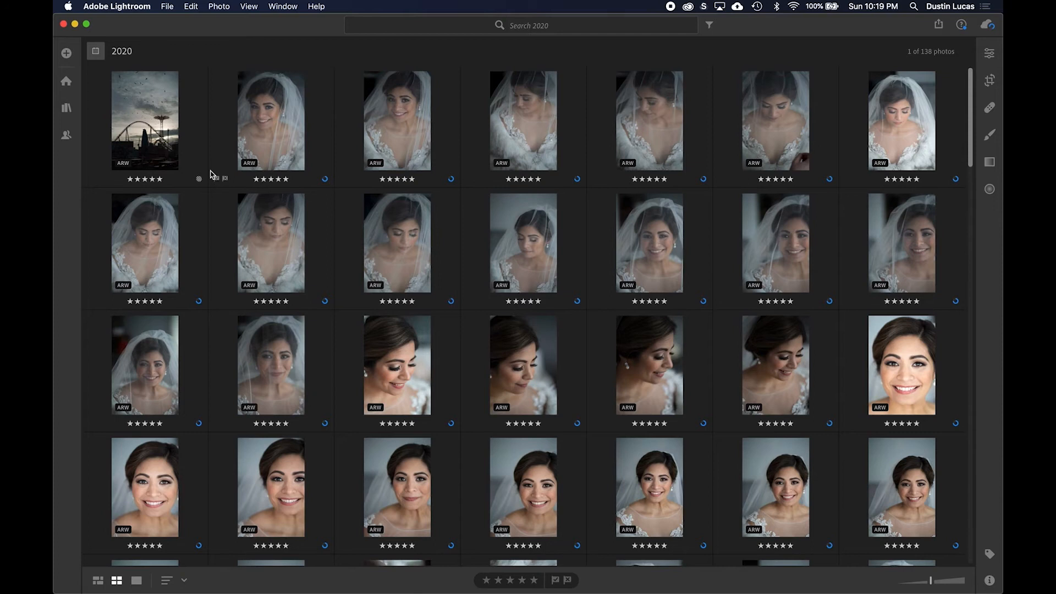
scroll(210, 175, down, 10)
scroll(210, 175, up, 10)
key(super+Tab)
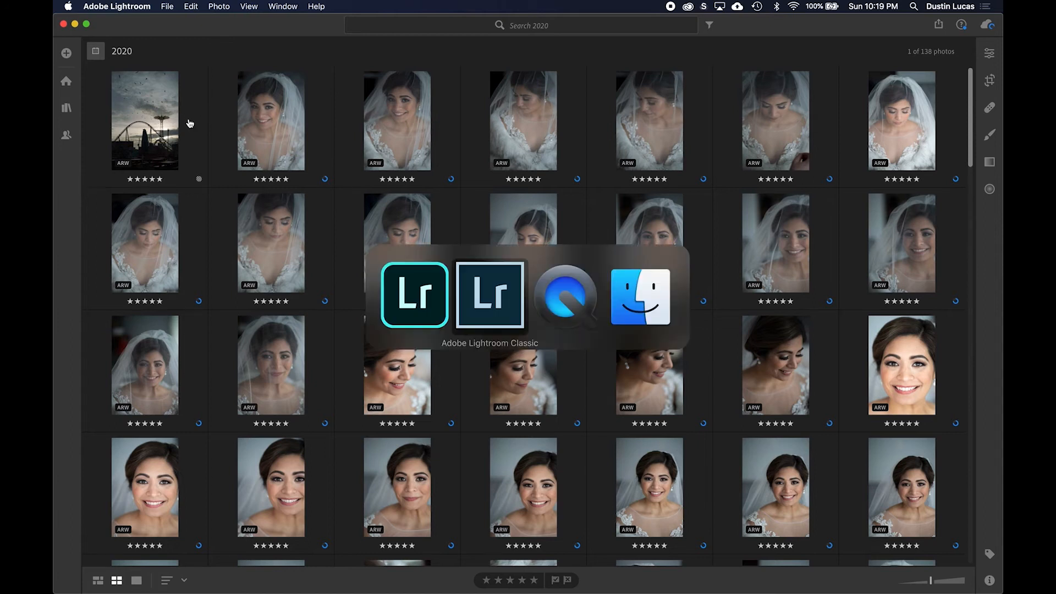
Open the skyscraper photo for editing, read the details of its missing profile notice, and dismiss them
double_click(138, 128)
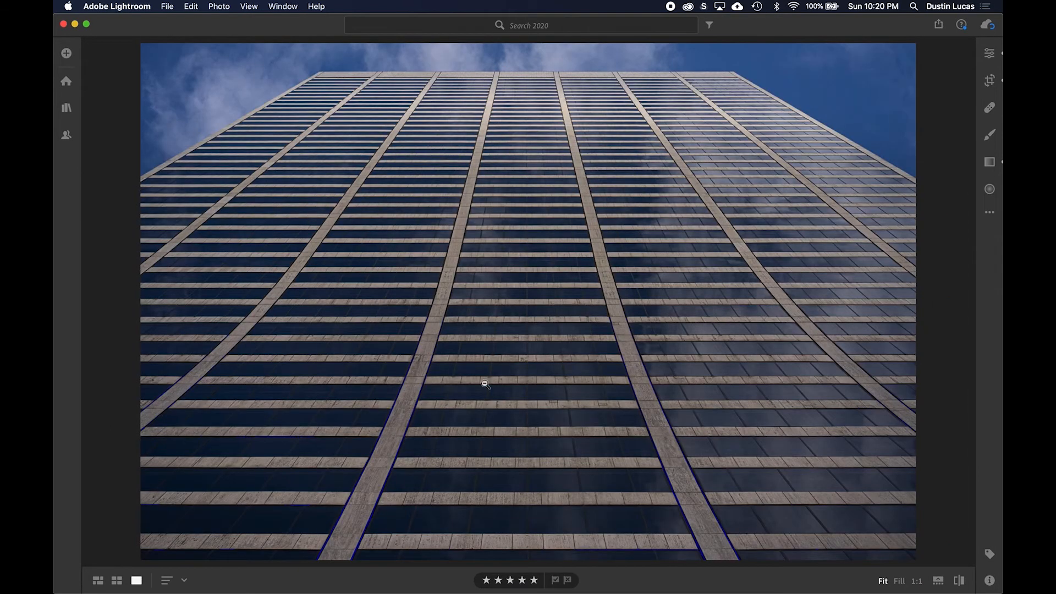
key(e)
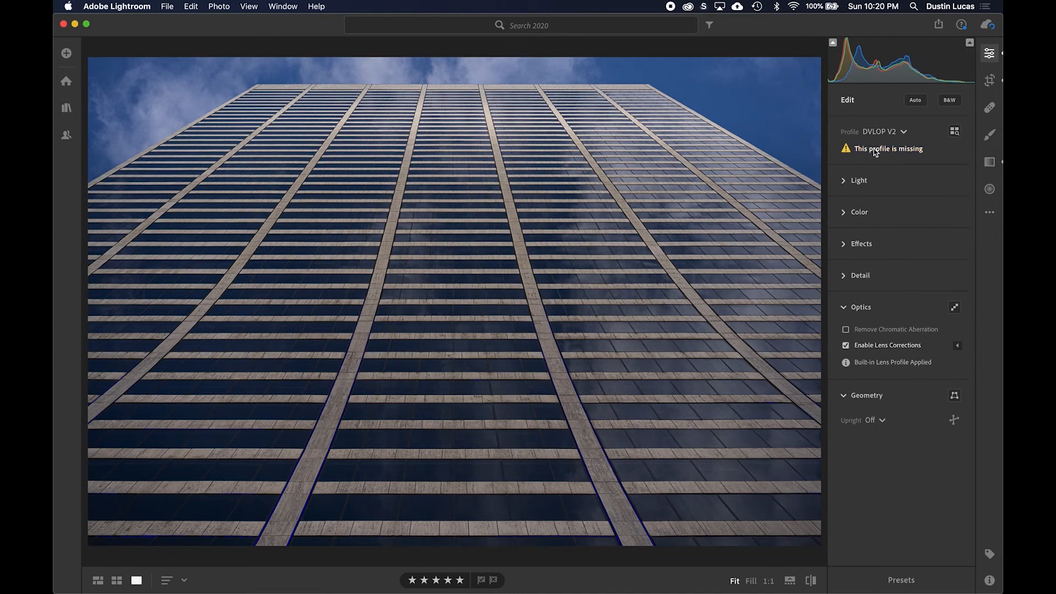
click(876, 153)
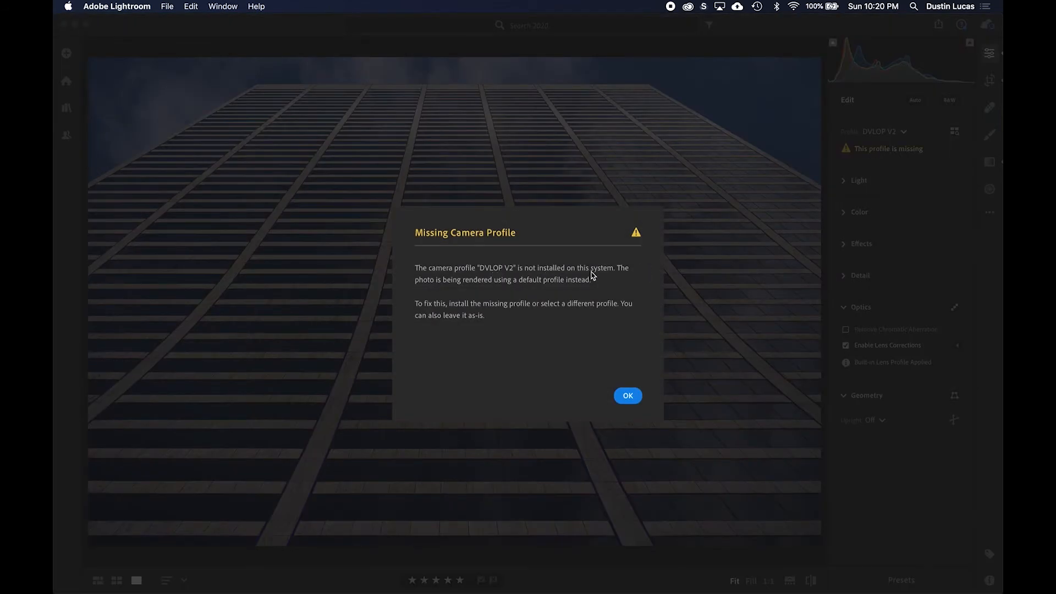
click(630, 396)
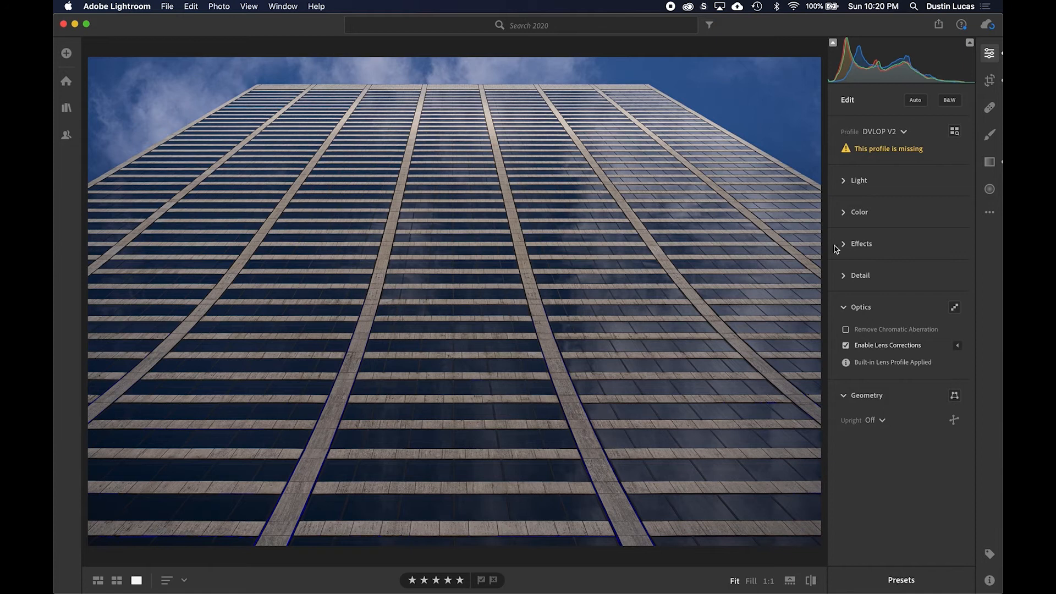
Show the presets, start importing profiles and presets, and choose the Library folder as the location to browse
key(shift+p)
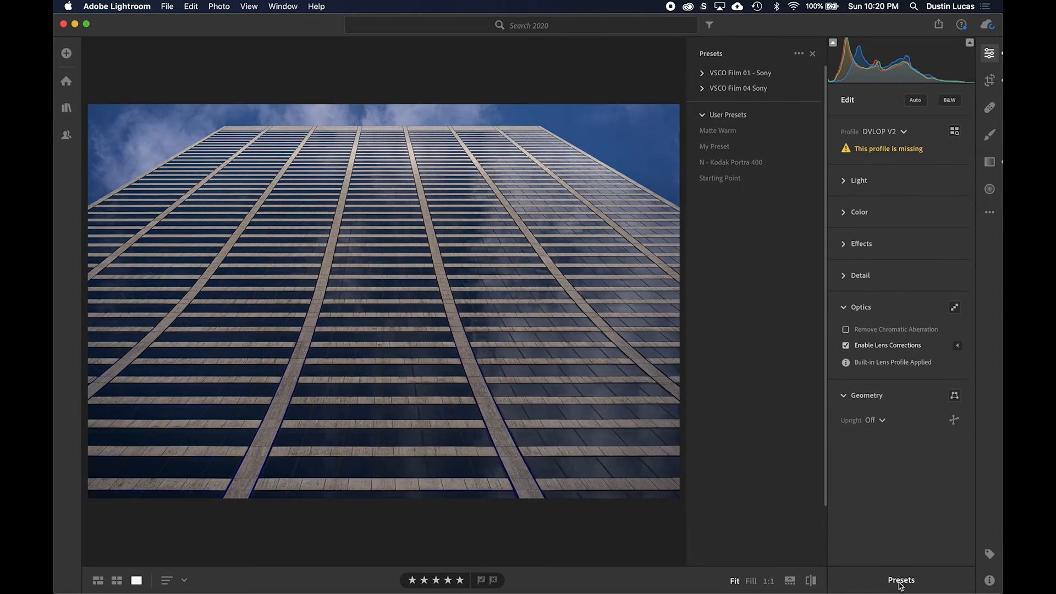
click(166, 6)
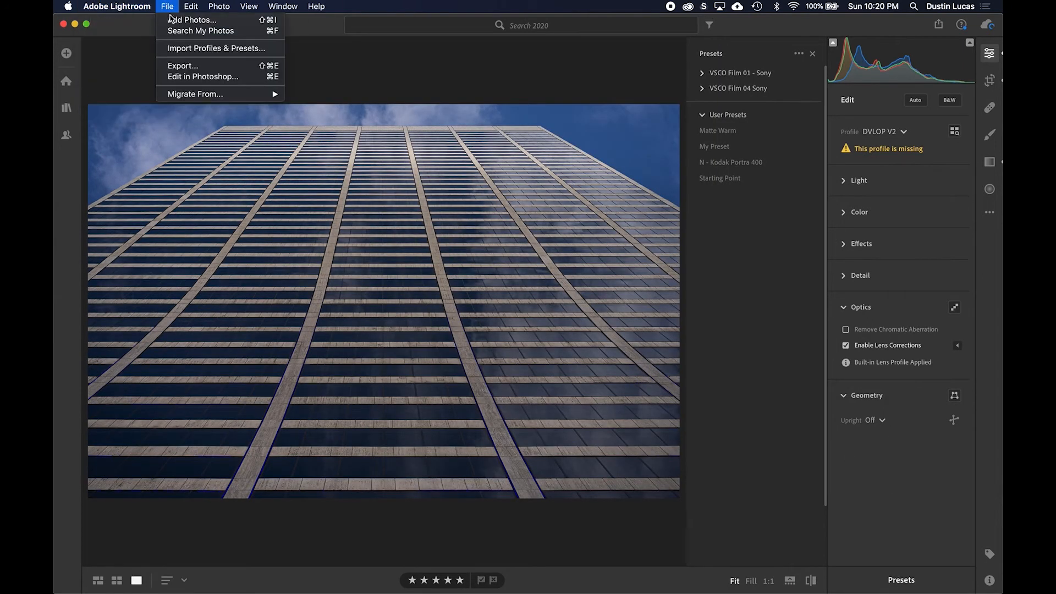
click(182, 48)
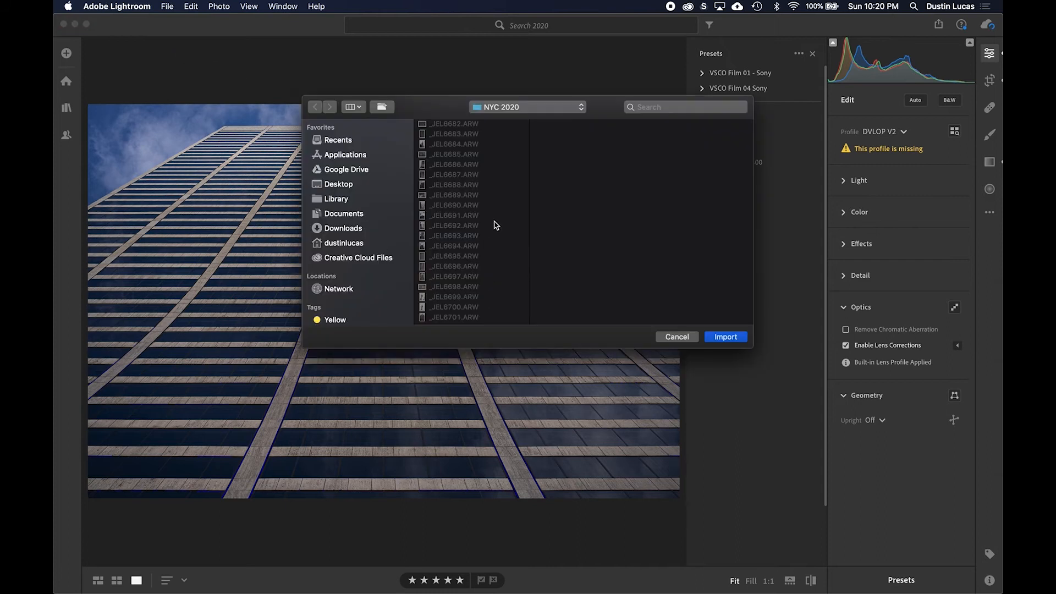
click(661, 107)
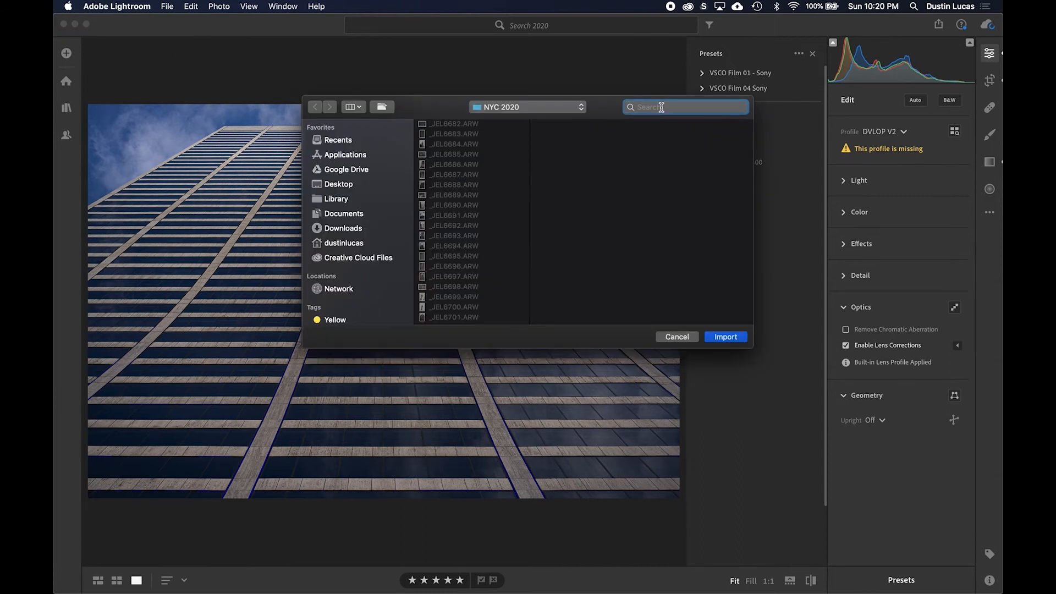
click(341, 201)
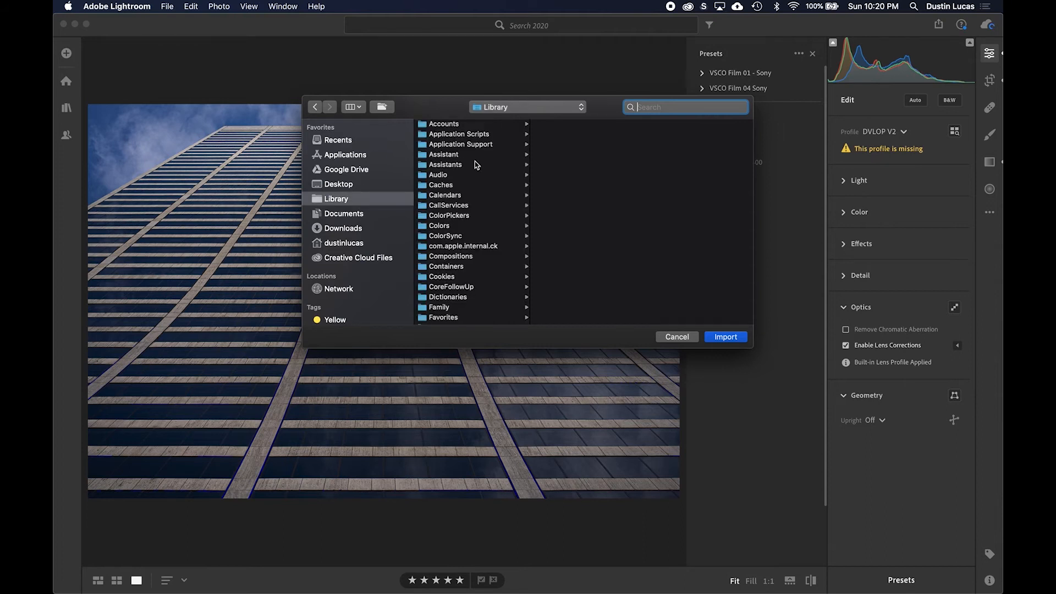
Navigate from Application Support through Adobe and CameraRaw to the CameraProfiles folder
click(470, 145)
key(Right)
key(Down)
key(Down)
key(Down)
key(Down)
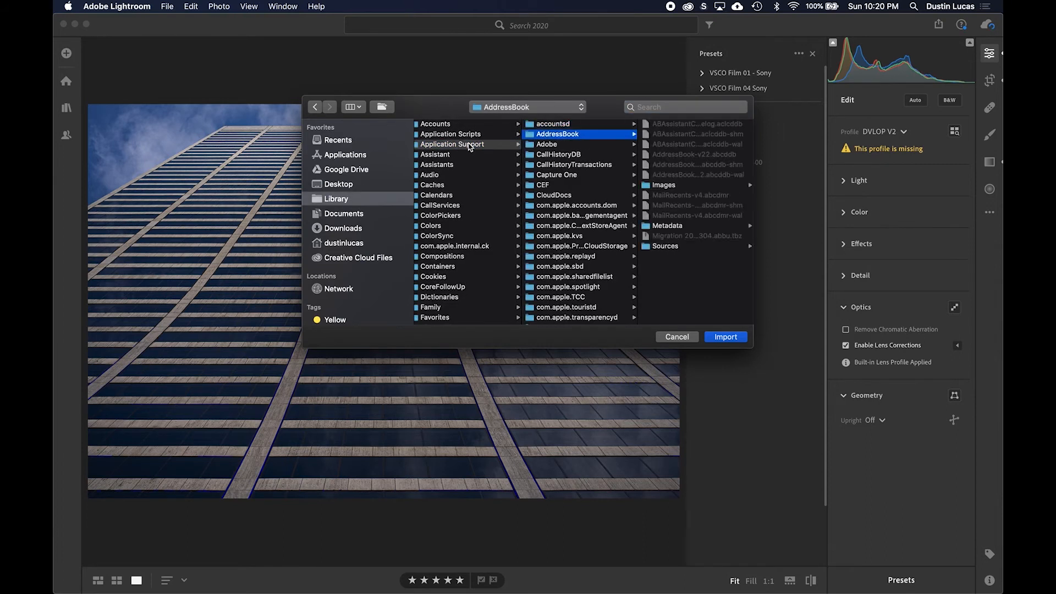
key(Up)
key(Up)
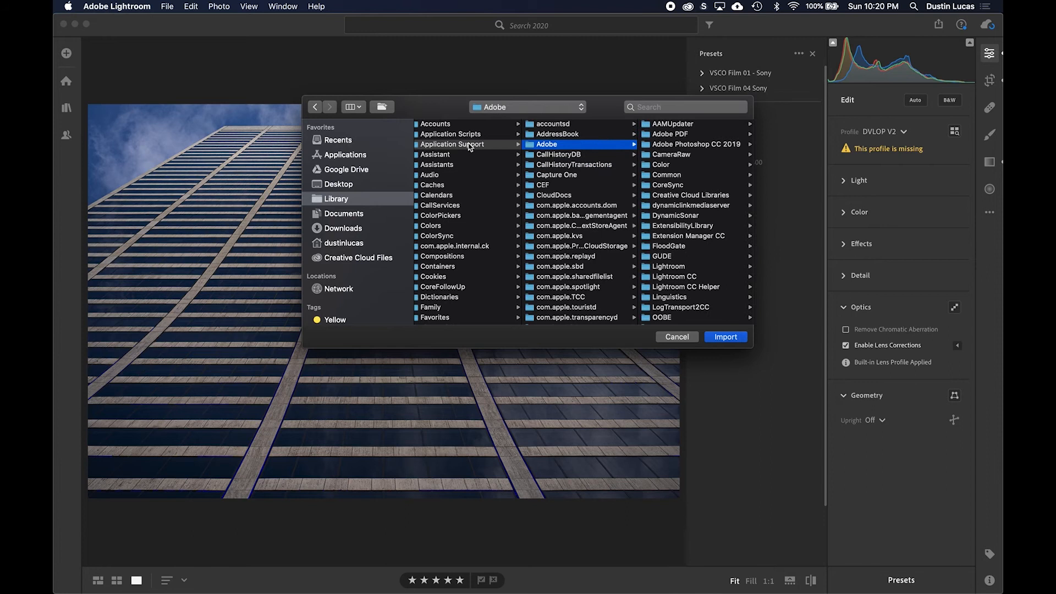
key(Right)
key(Down)
key(Down)
key(Down)
key(Right)
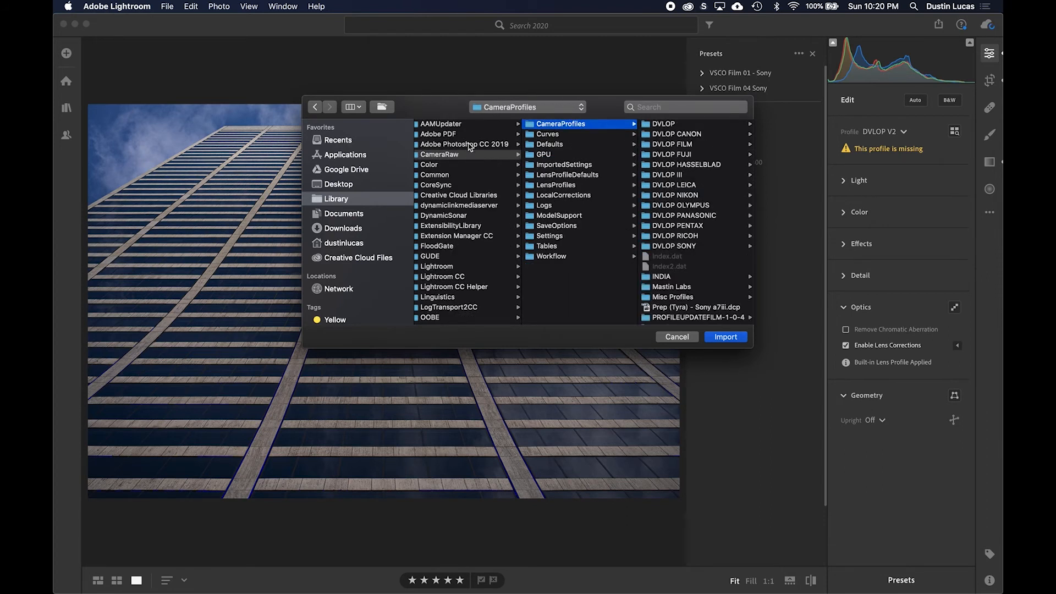
Navigate through the DVLOP and DVLOP SONY folders to A7III and import the DVLOP V2.dcp profile
key(Right)
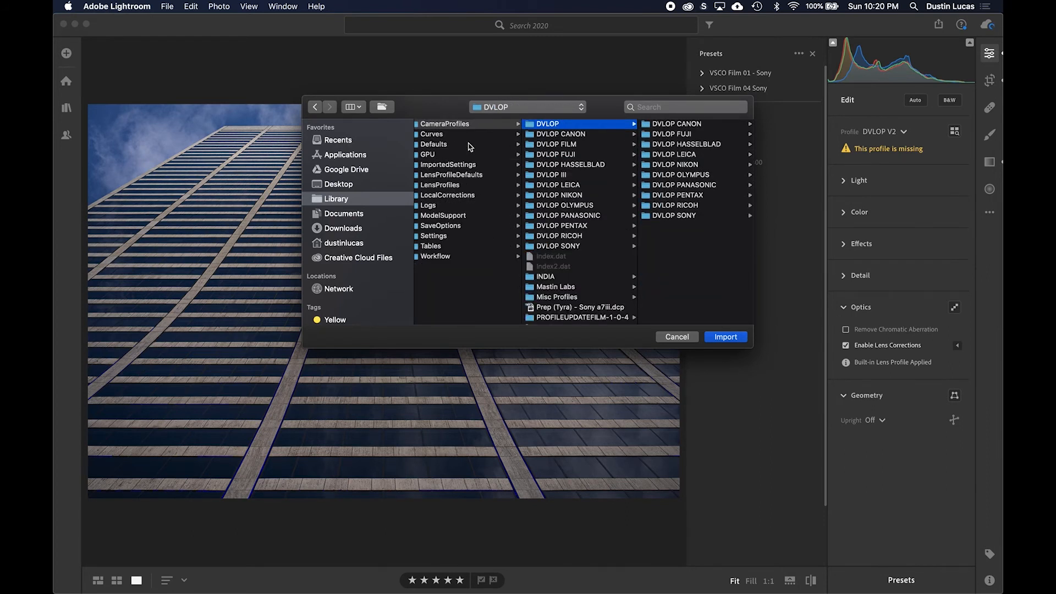
key(Down)
key(Down)
key(Down)
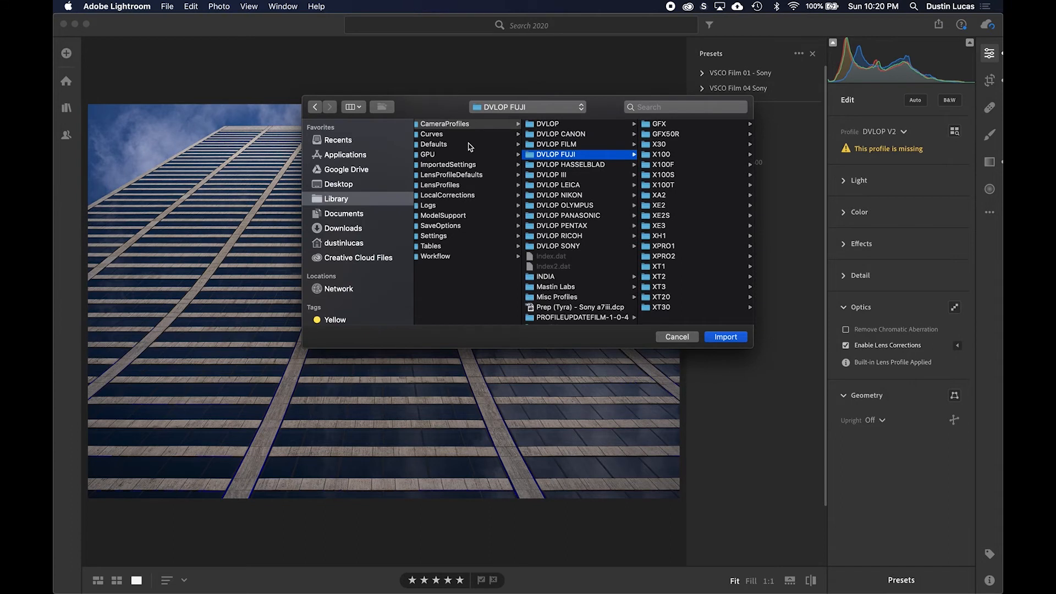
key(Up)
key(Up)
key(Up)
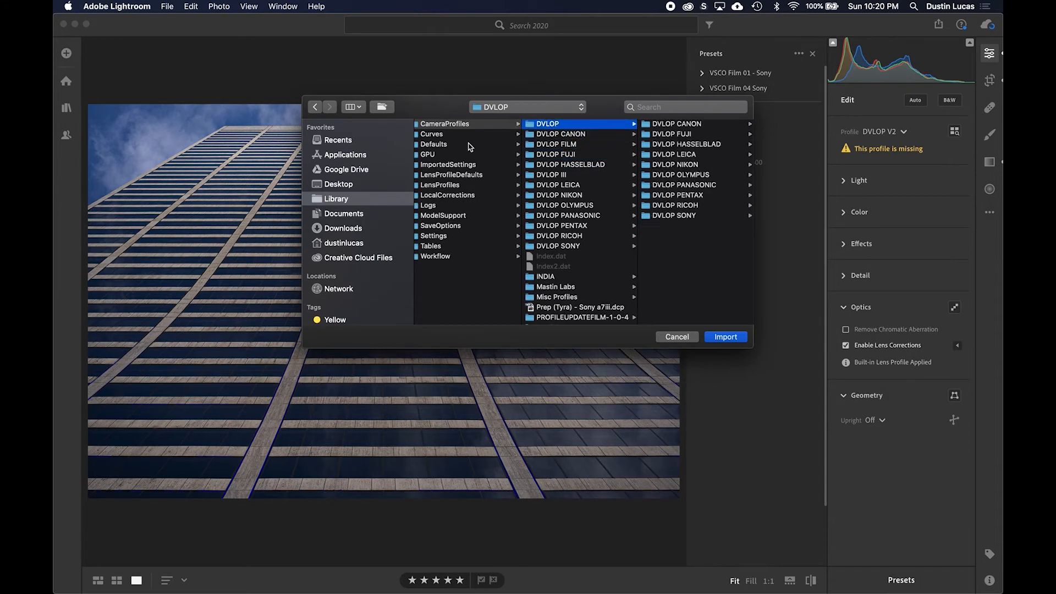
click(672, 215)
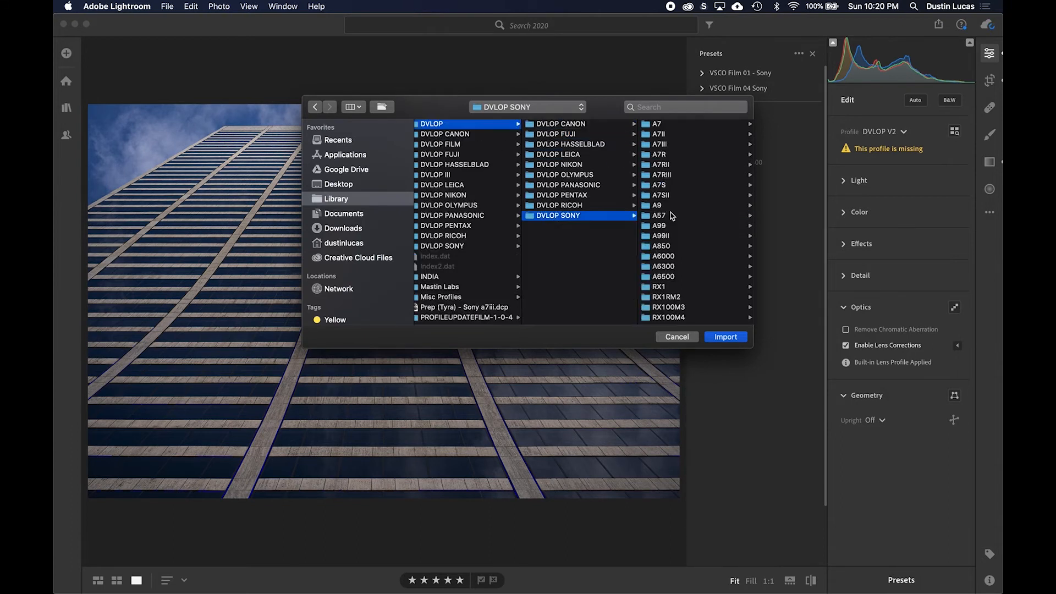
click(682, 145)
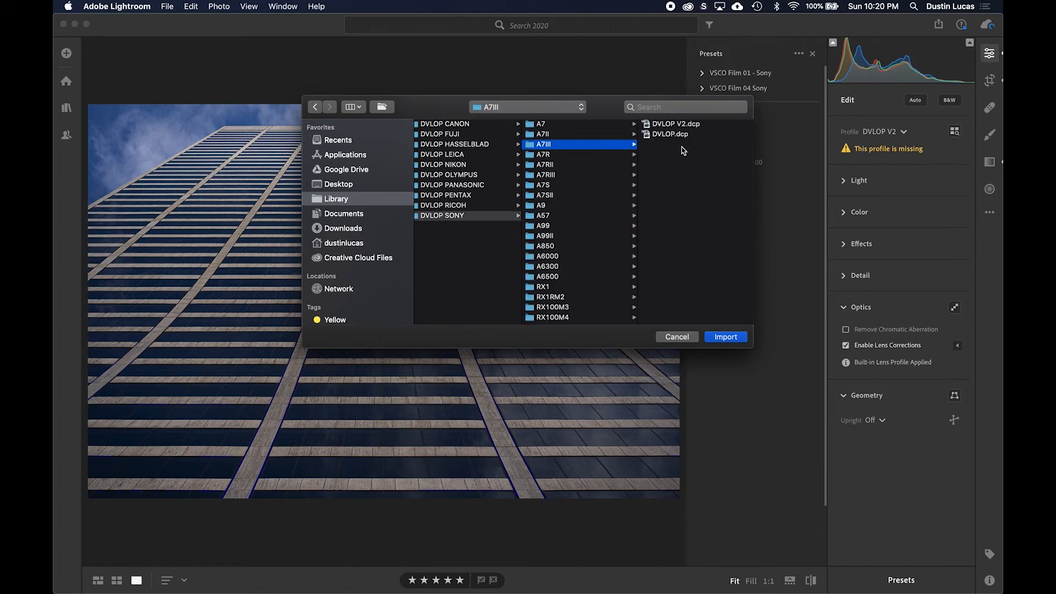
click(677, 124)
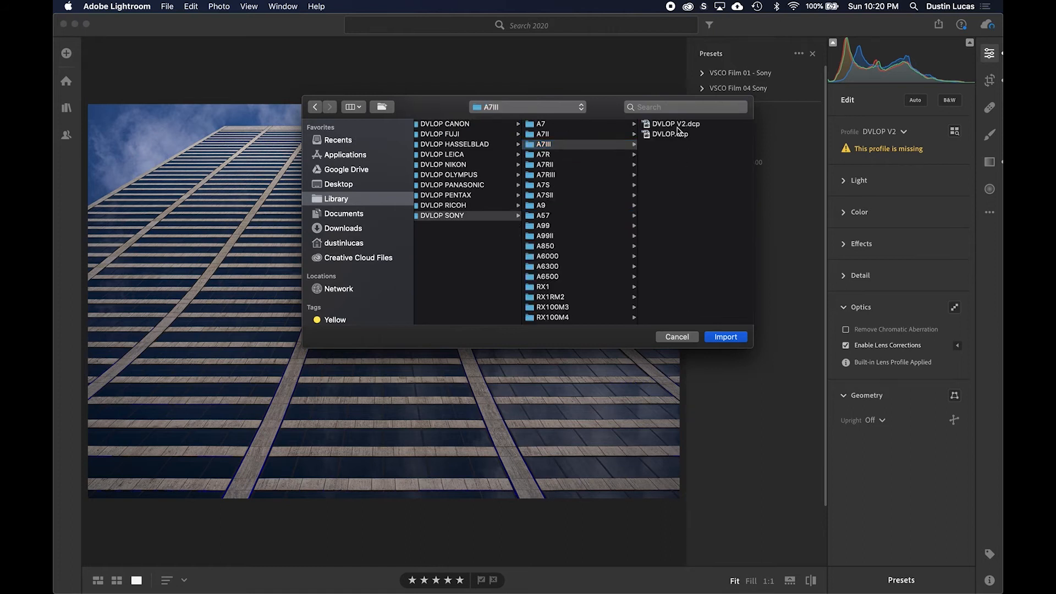
click(721, 337)
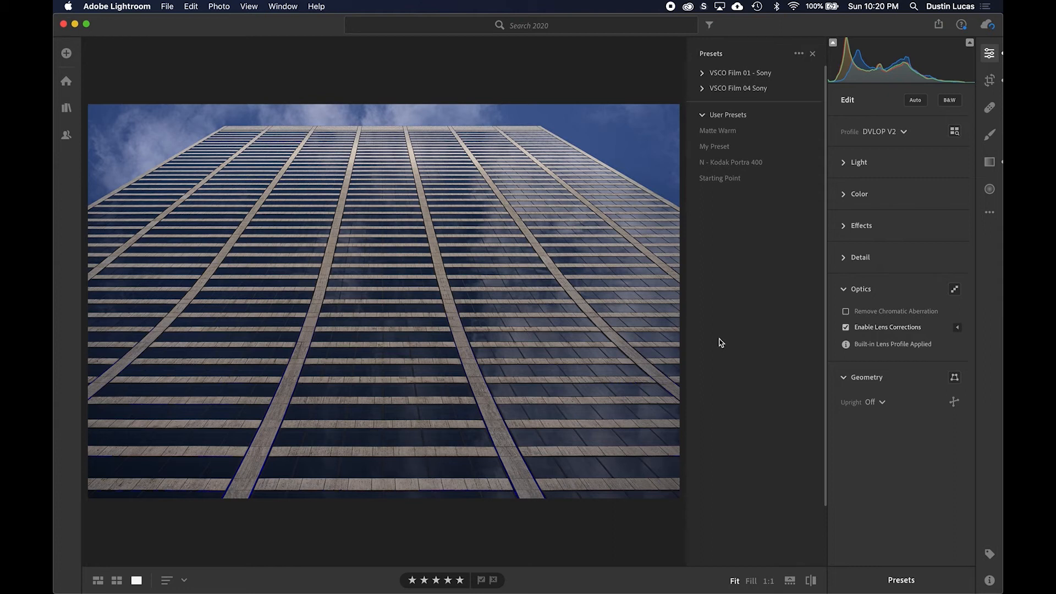
Change the skyscraper photo's profile to Camera Neutral
key(super+Tab)
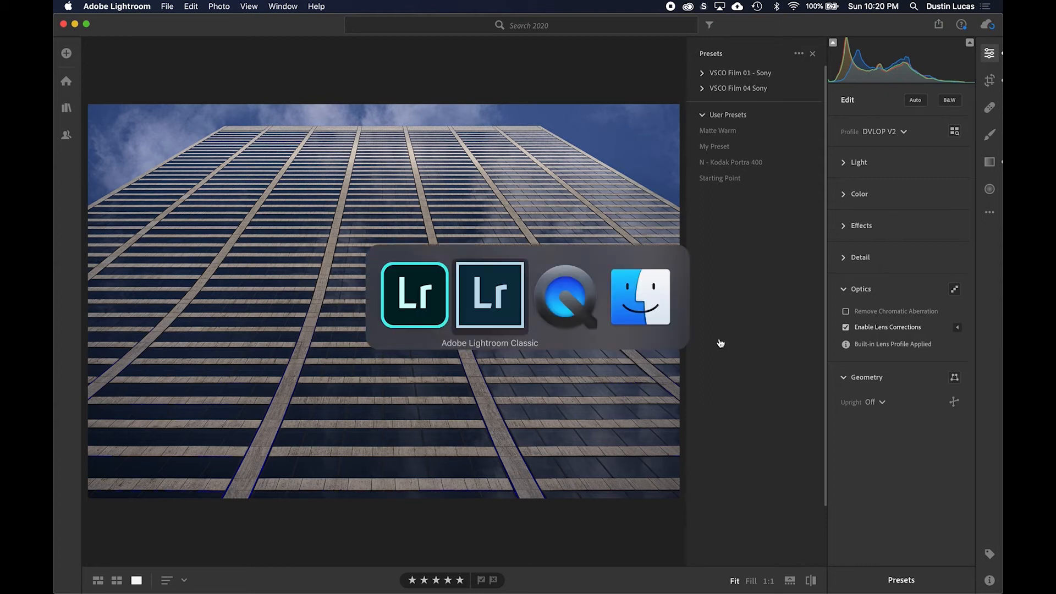
key(Escape)
click(882, 133)
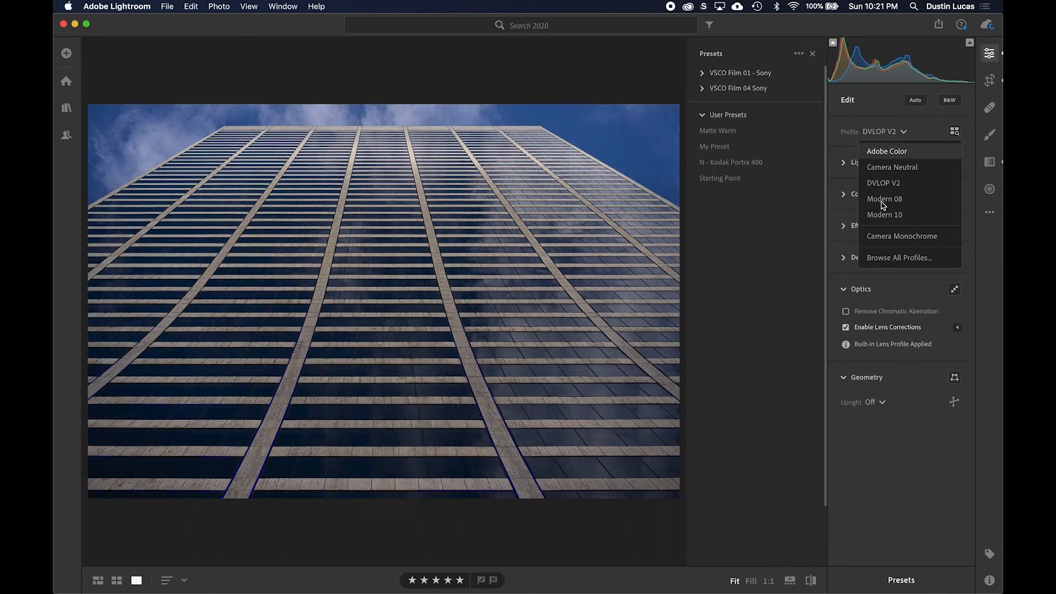
click(887, 168)
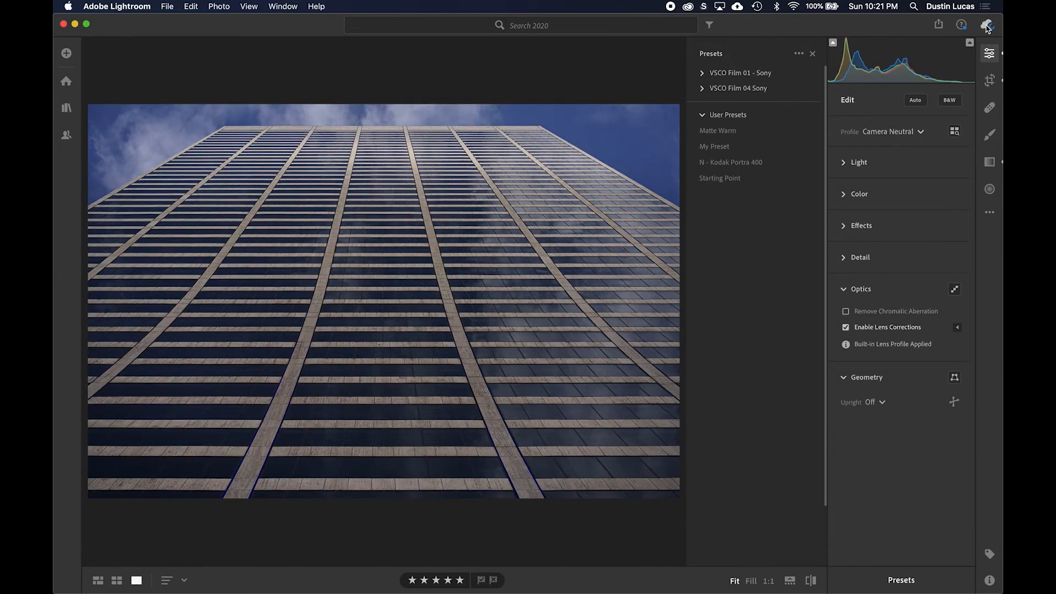
Check the cloud storage and sync status, and compare the photo's edit in Lightroom Classic before returning to Adobe Lightroom
click(988, 27)
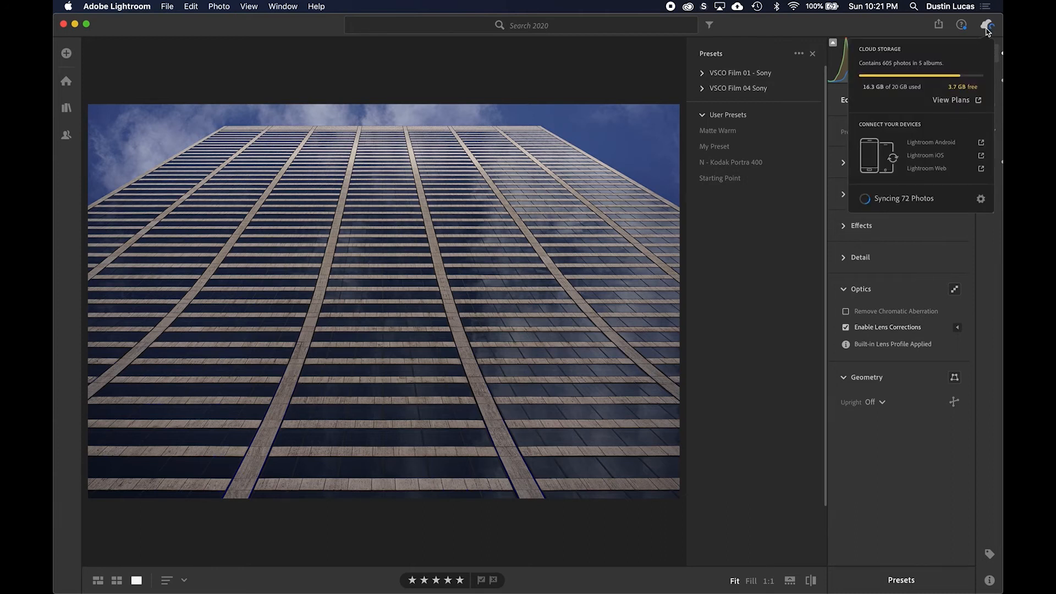
click(798, 242)
key(super+Tab)
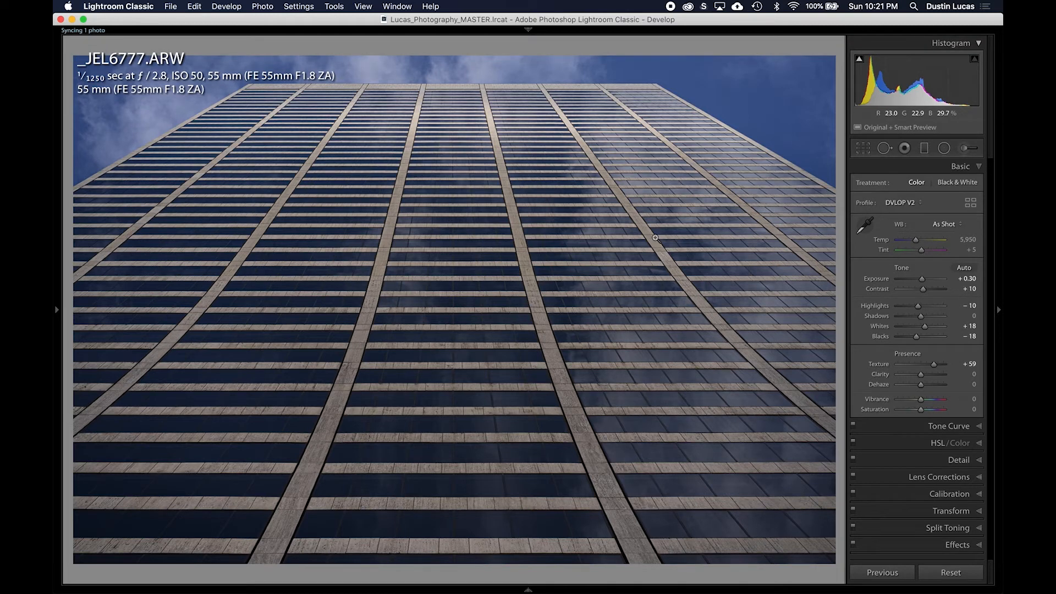
key(super+Tab)
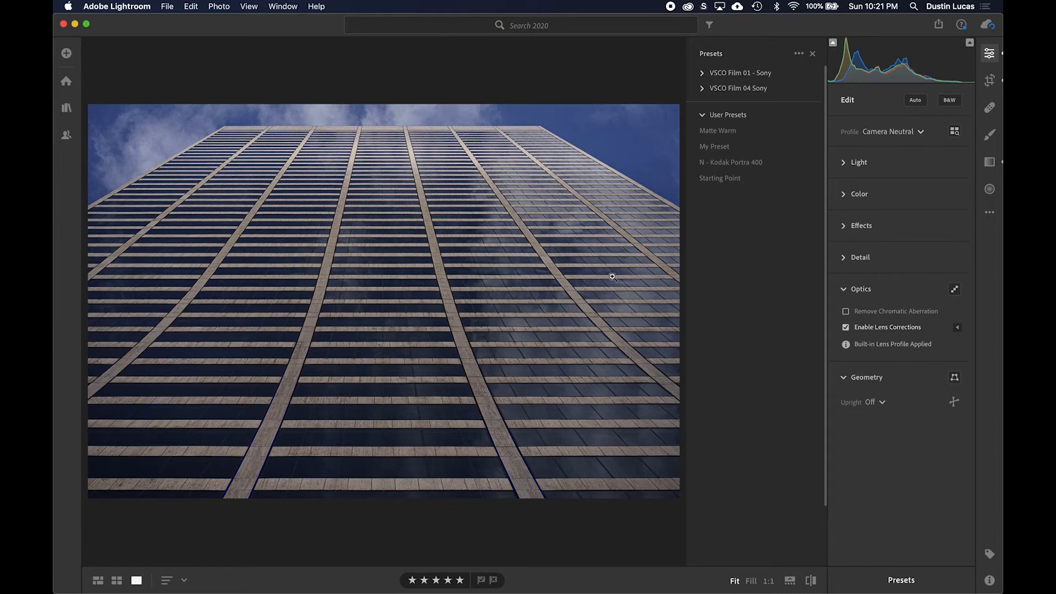
Try the Matte Warm user preset on the skyscraper photo and undo it
click(735, 132)
key(super+z)
key(super+z)
key(super+z)
key(super+shift+z)
Expand the Light adjustments to examine their sliders and tone curve, and collapse them again
click(859, 161)
key(super+z)
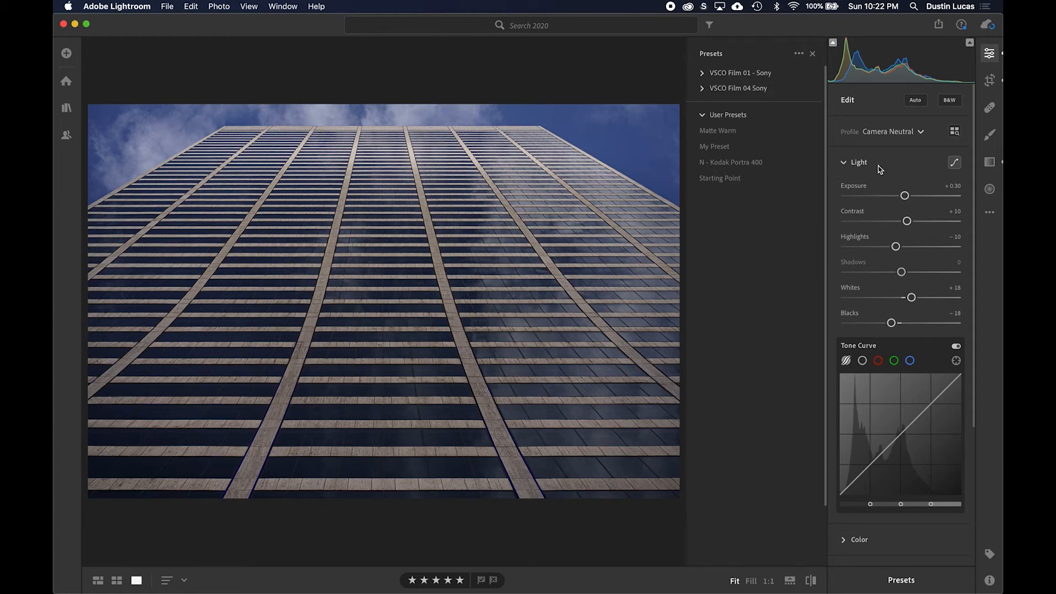
scroll(816, 286, down, 3)
scroll(816, 286, up, 3)
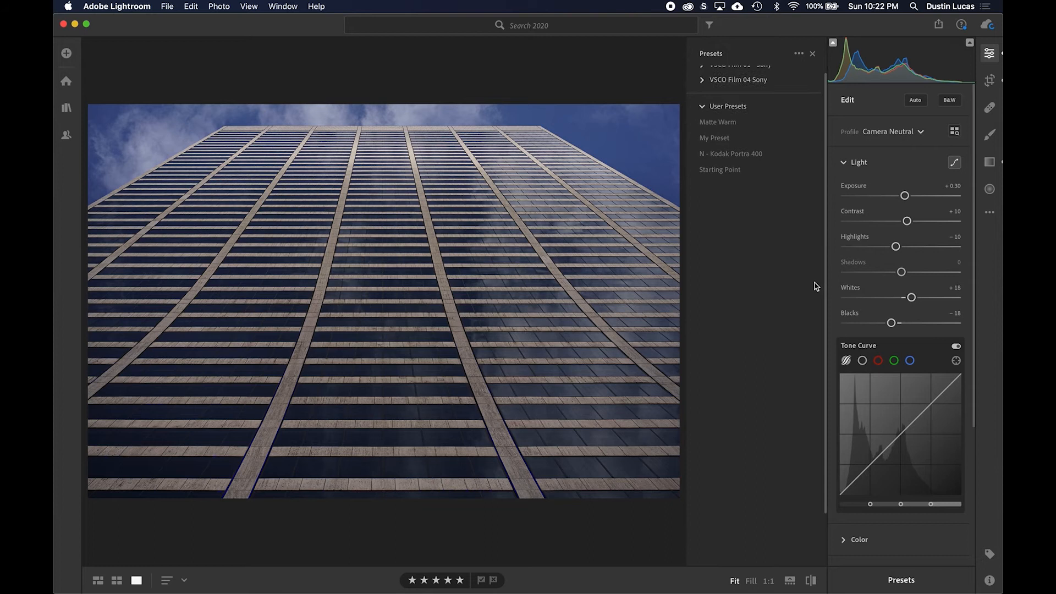
click(867, 167)
Examine the Color adjustments, including white balance and the Color Mixer, and collapse them
click(862, 197)
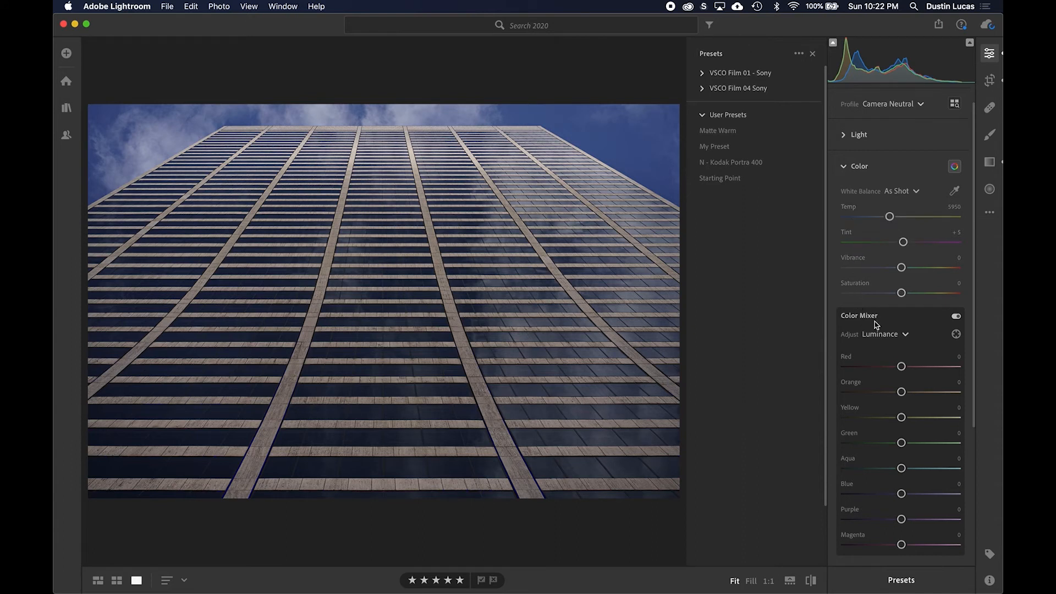
click(858, 167)
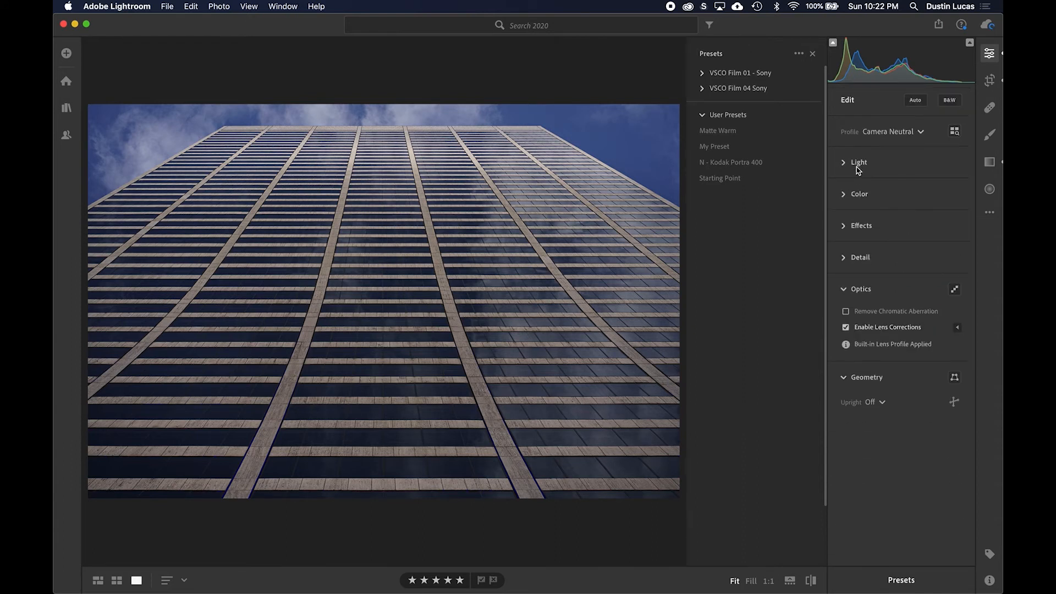
click(856, 199)
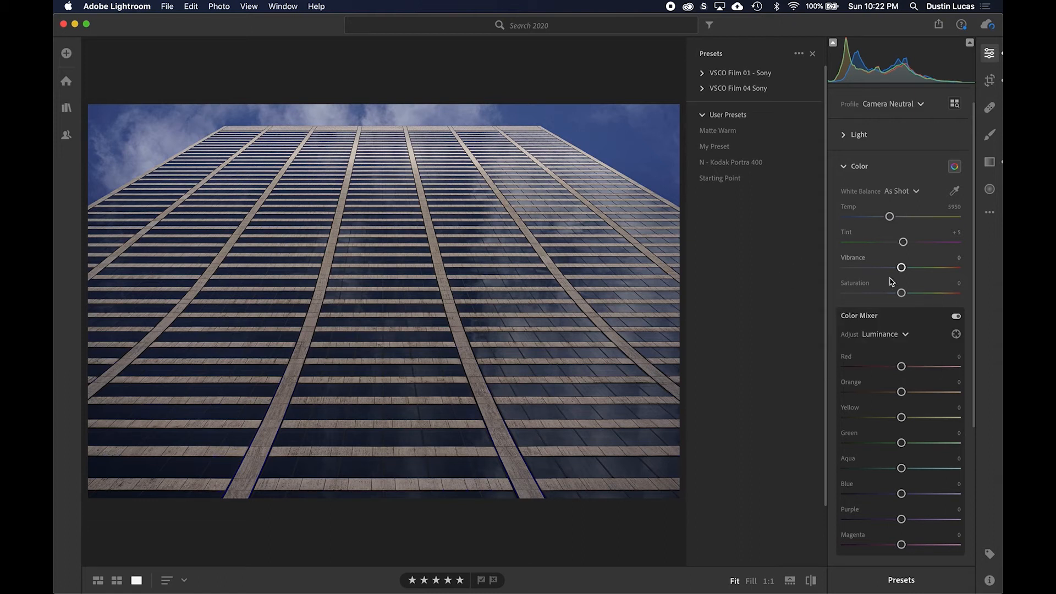
click(859, 166)
Examine the Effects and Detail adjustments in turn, and collapse them along with Optics and Geometry
click(856, 226)
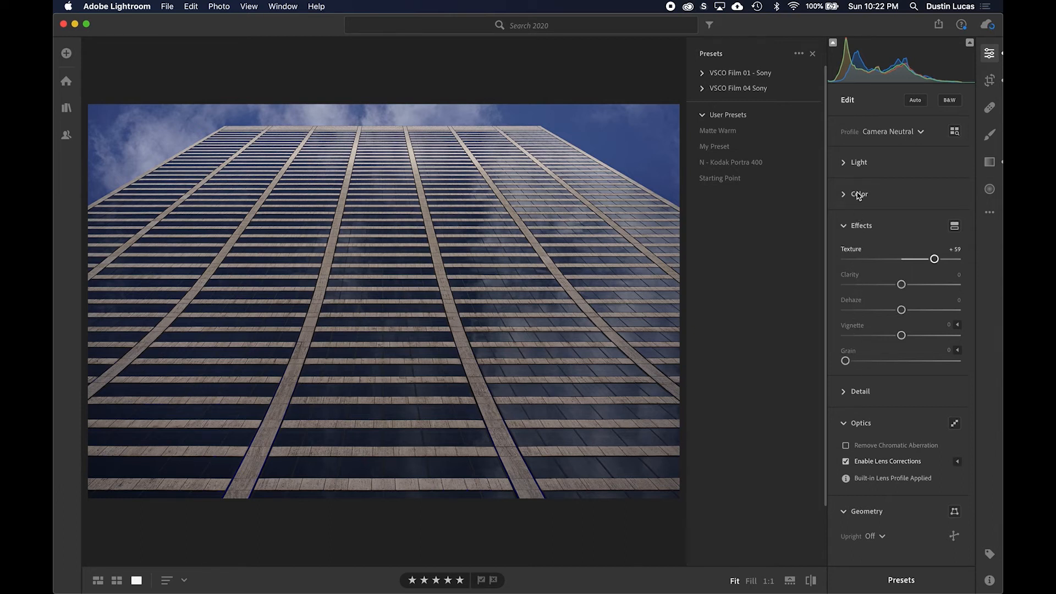
click(859, 227)
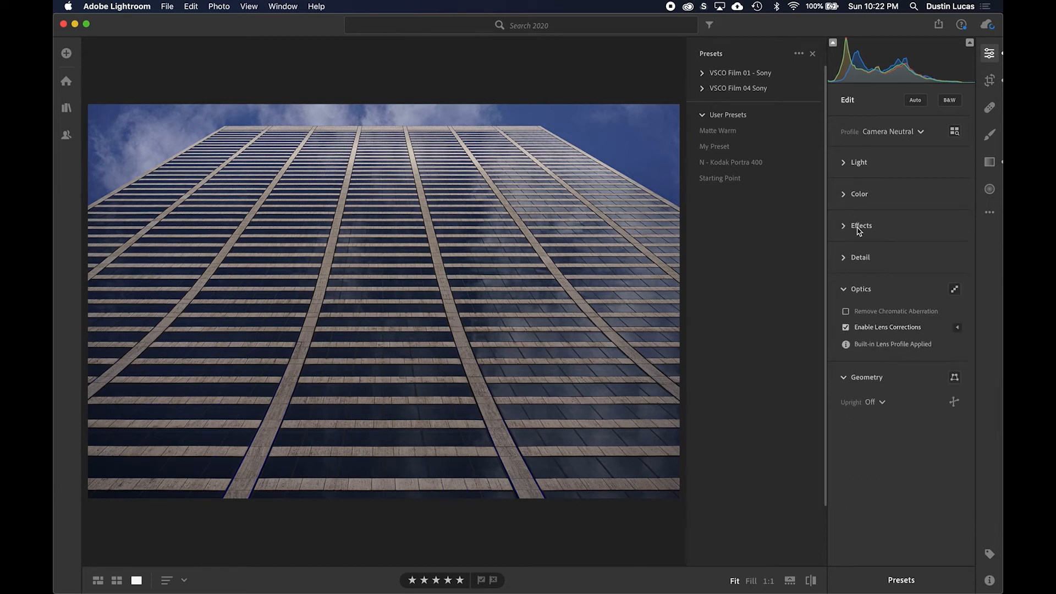
click(860, 258)
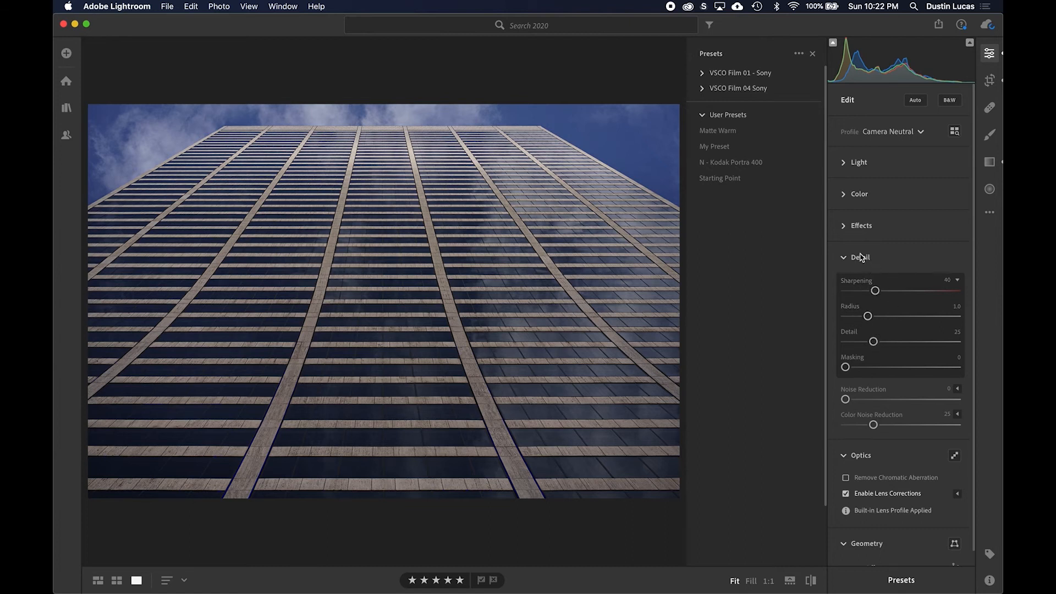
click(861, 258)
click(862, 291)
click(863, 327)
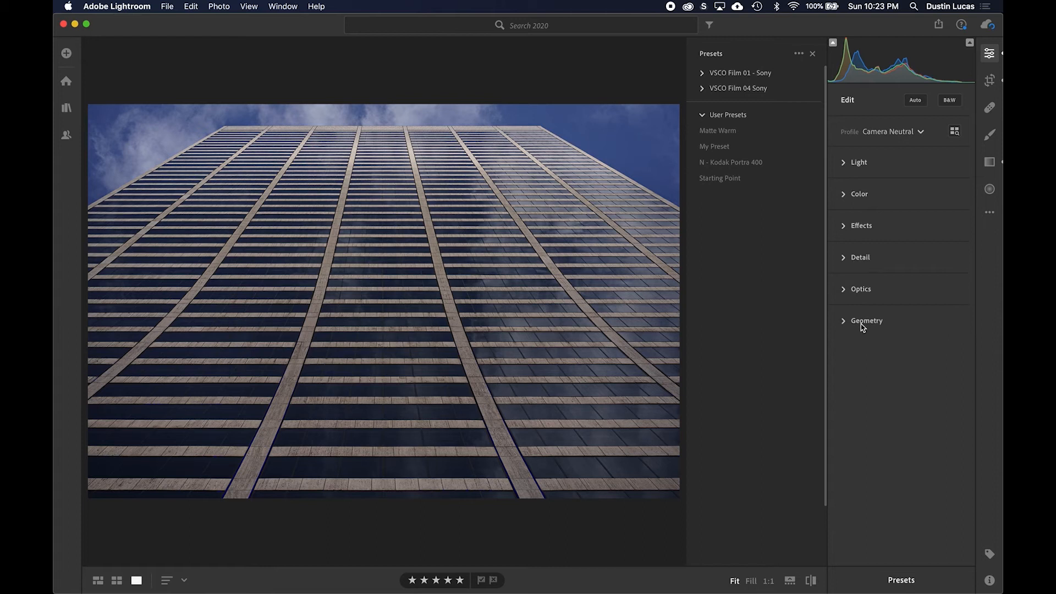
click(863, 326)
Open the Healing Brush and compare the photo with Visualize Spots on and off
click(990, 114)
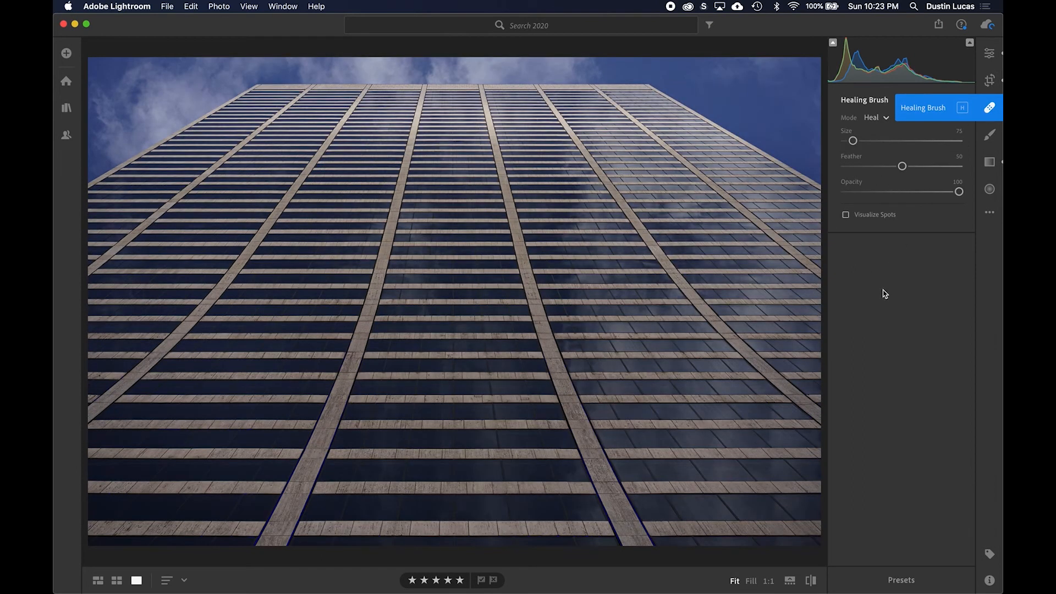
click(846, 215)
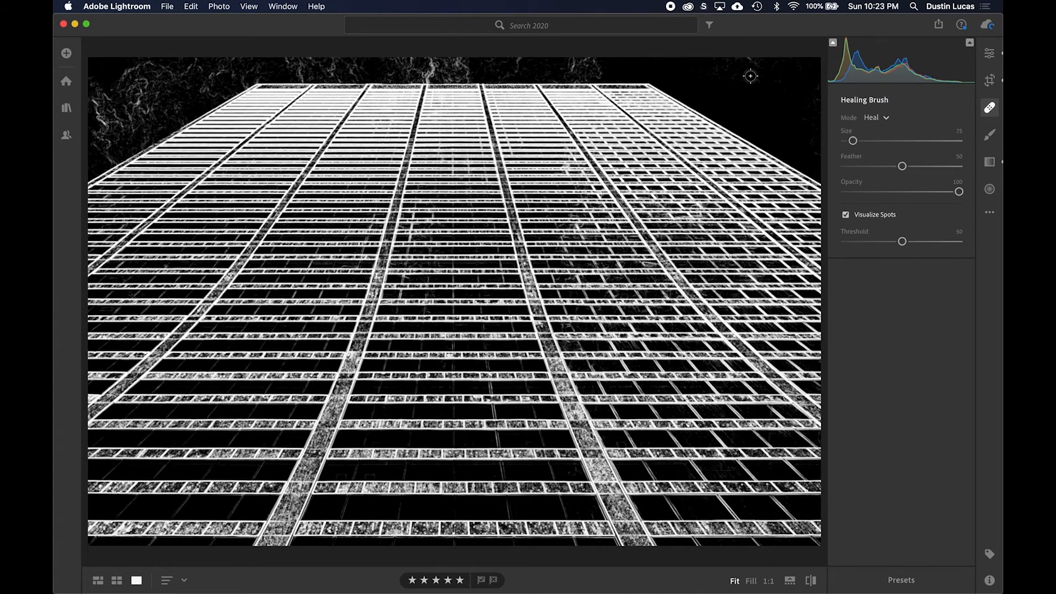
key(super+shift+0)
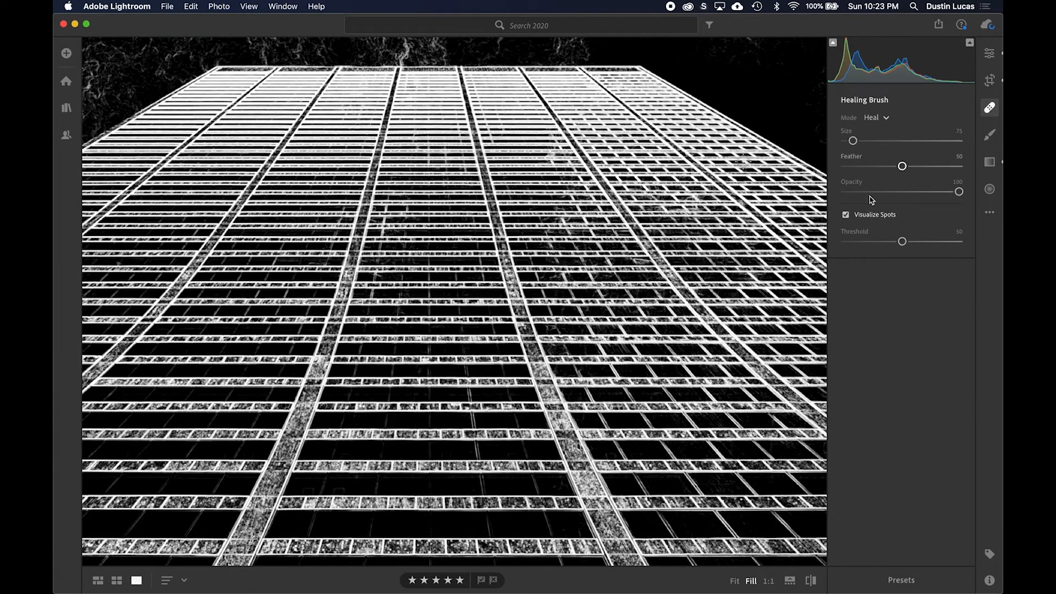
click(846, 216)
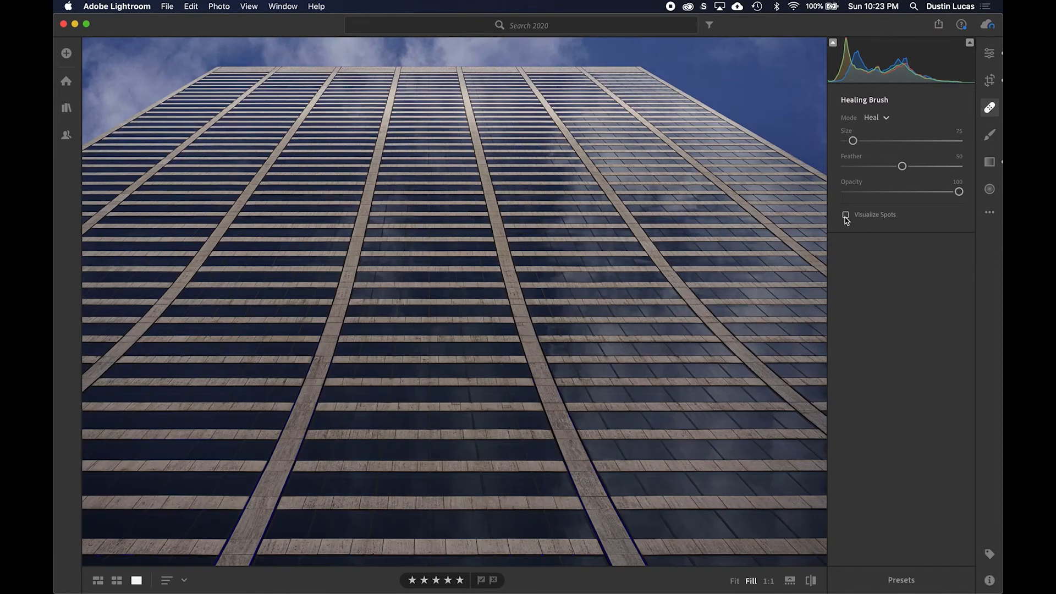
click(846, 215)
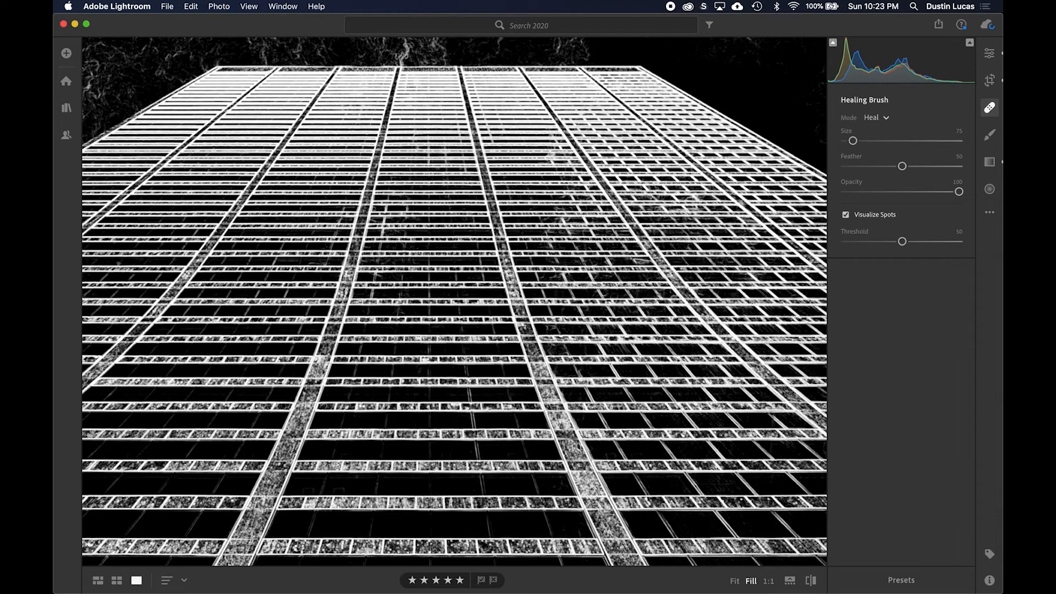
click(846, 215)
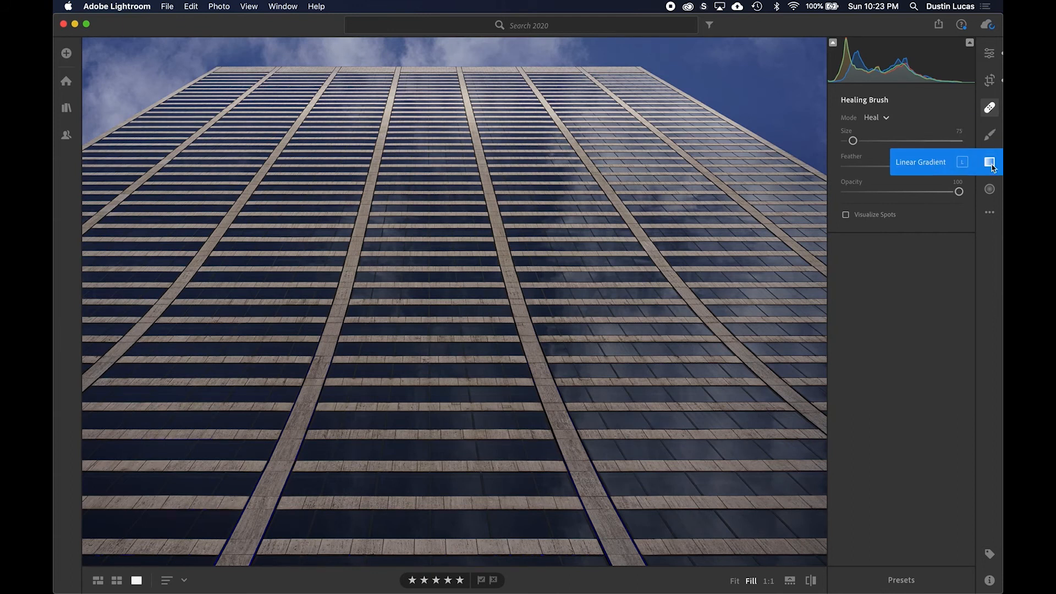
Open the Linear Gradient tool, postpone the Flash Player update, and select the gradient already on the photo
click(991, 167)
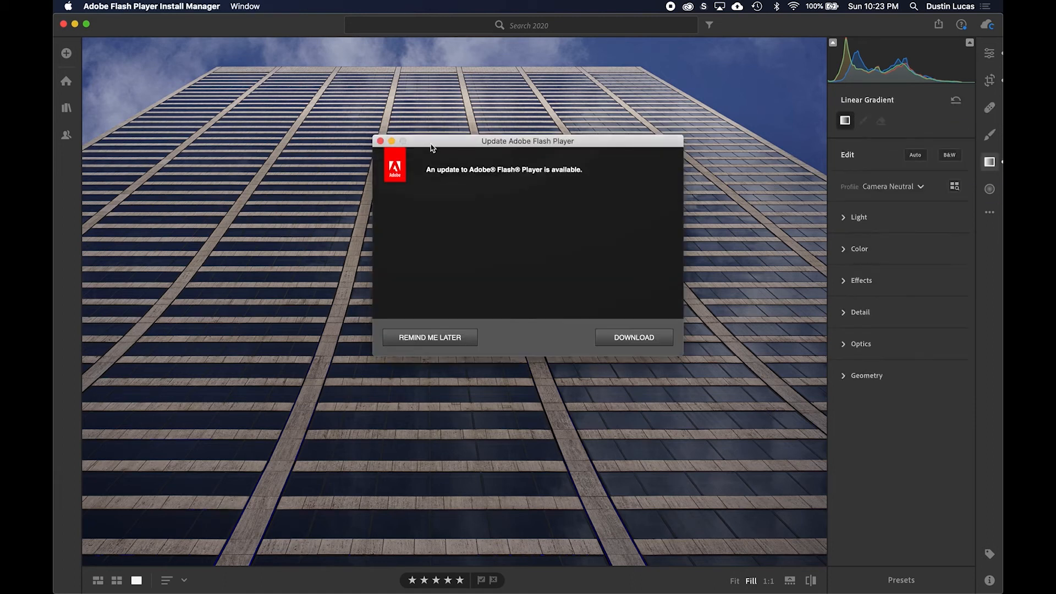
click(422, 336)
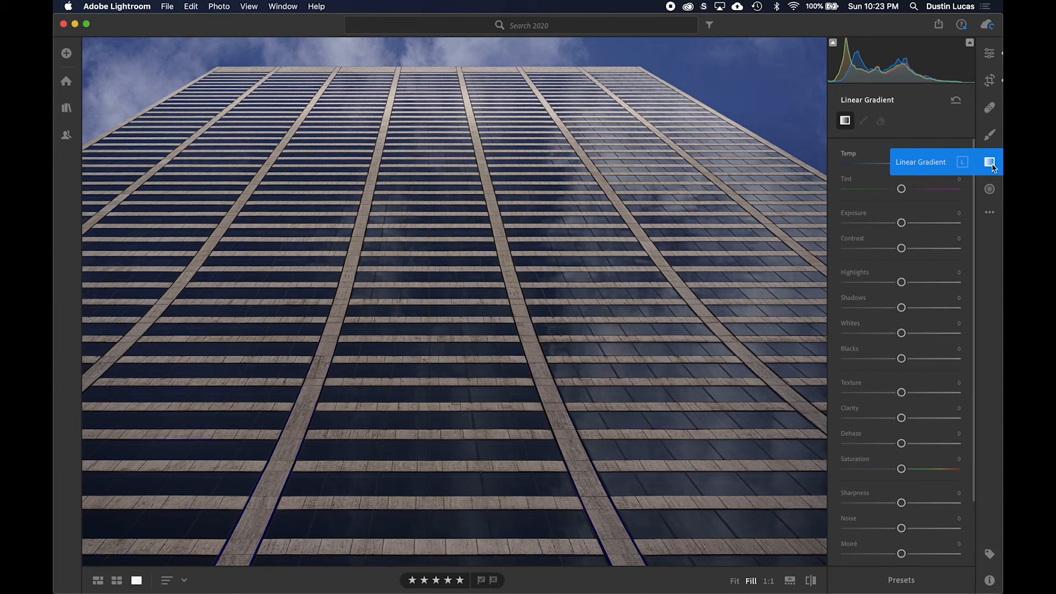
click(423, 141)
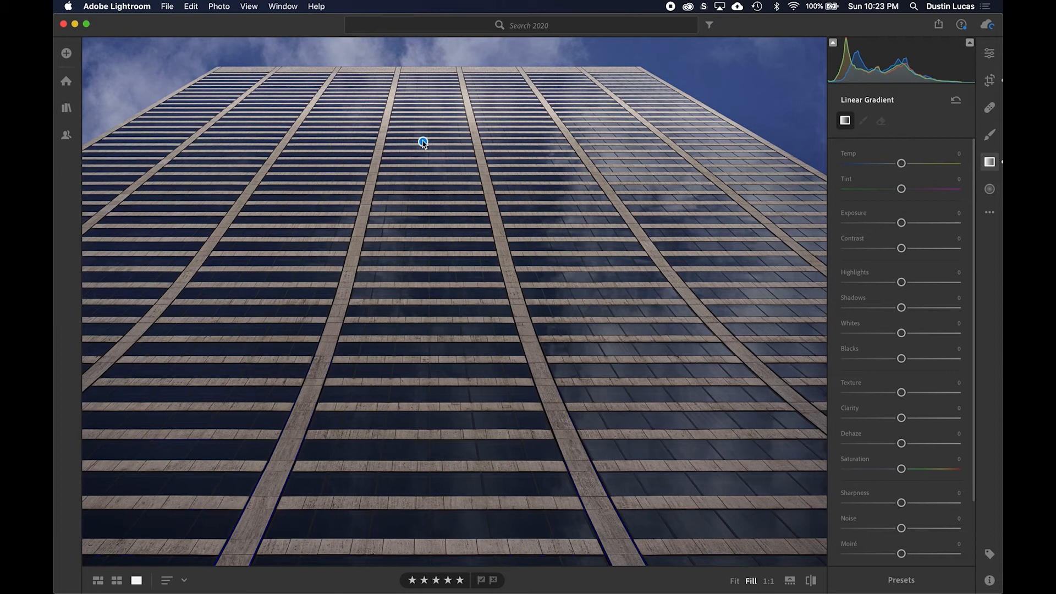
Fit the whole photo in view and reopen the Linear Gradient tool to examine the existing gradient's mask
key(l)
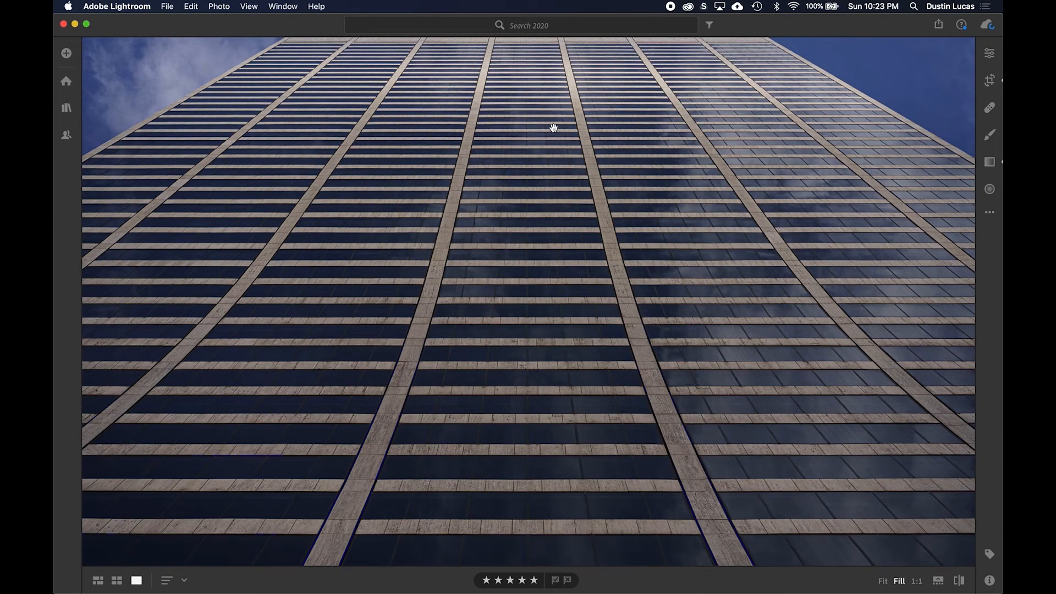
key(super+0)
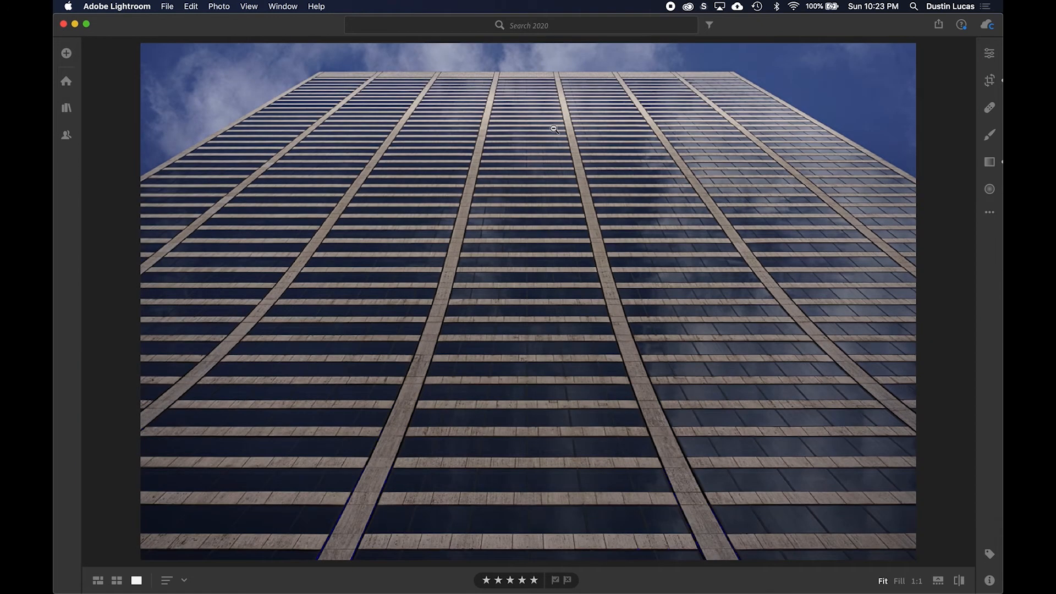
click(991, 162)
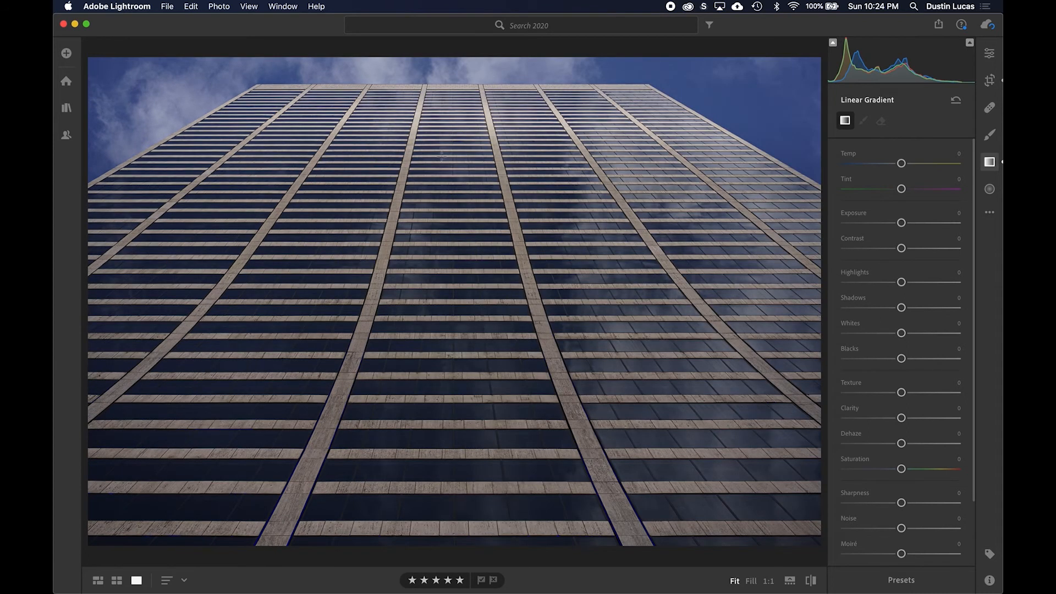
click(448, 153)
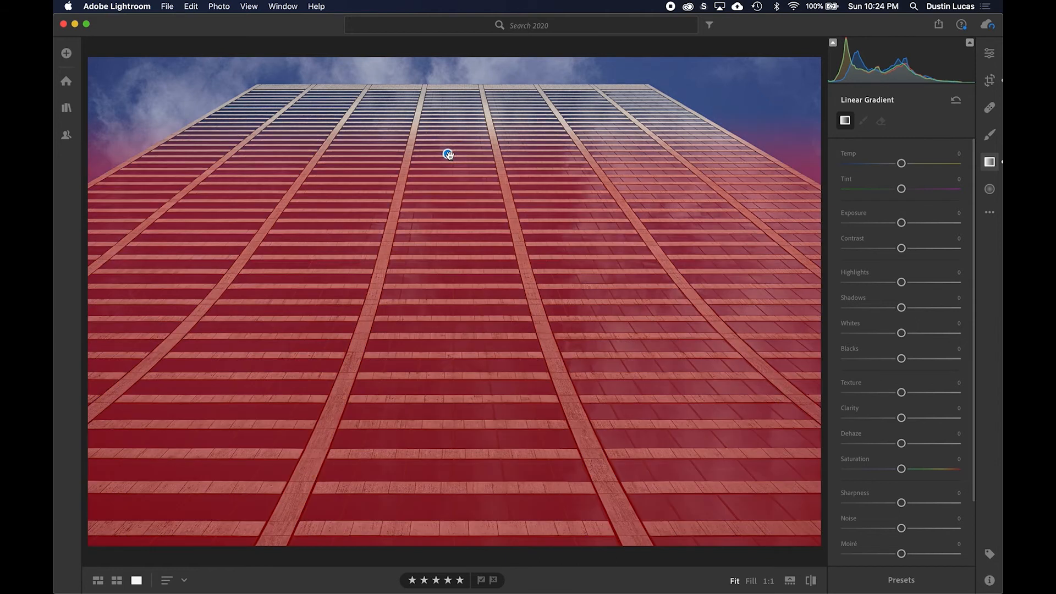
Select the existing linear gradient, set its Exposure to −0.44, toggle the clipping indicators, and close the Linear Gradient tool
click(449, 154)
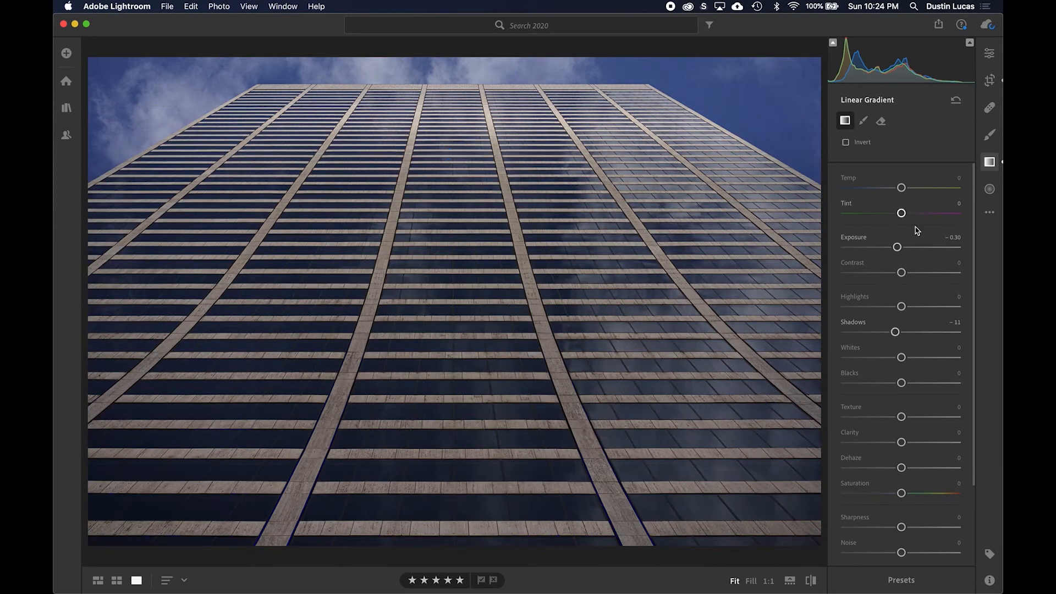
drag(897, 247, 896, 249)
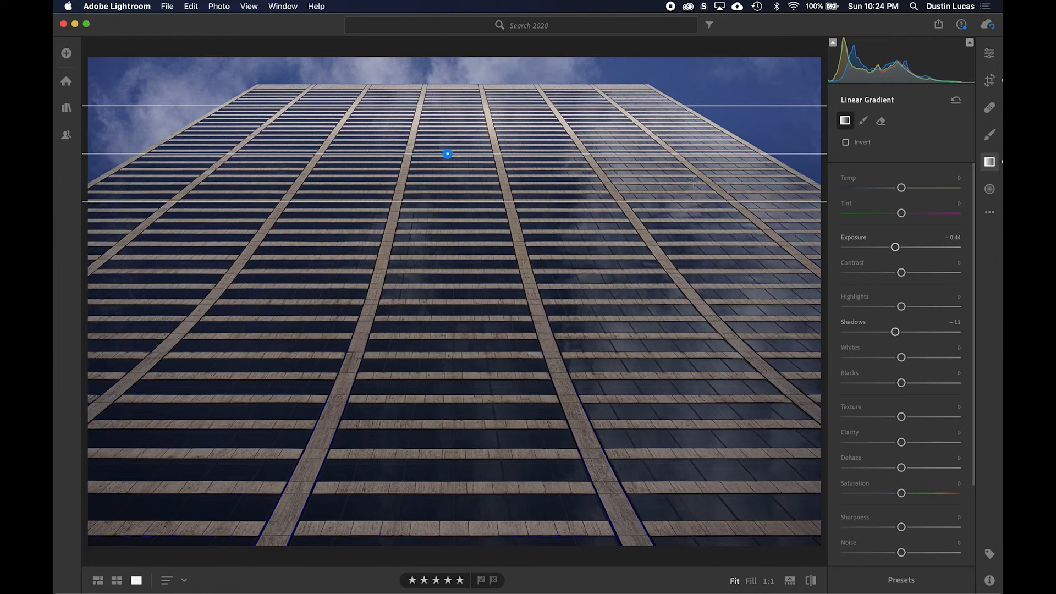
key(j)
key(j)
key(j)
click(990, 164)
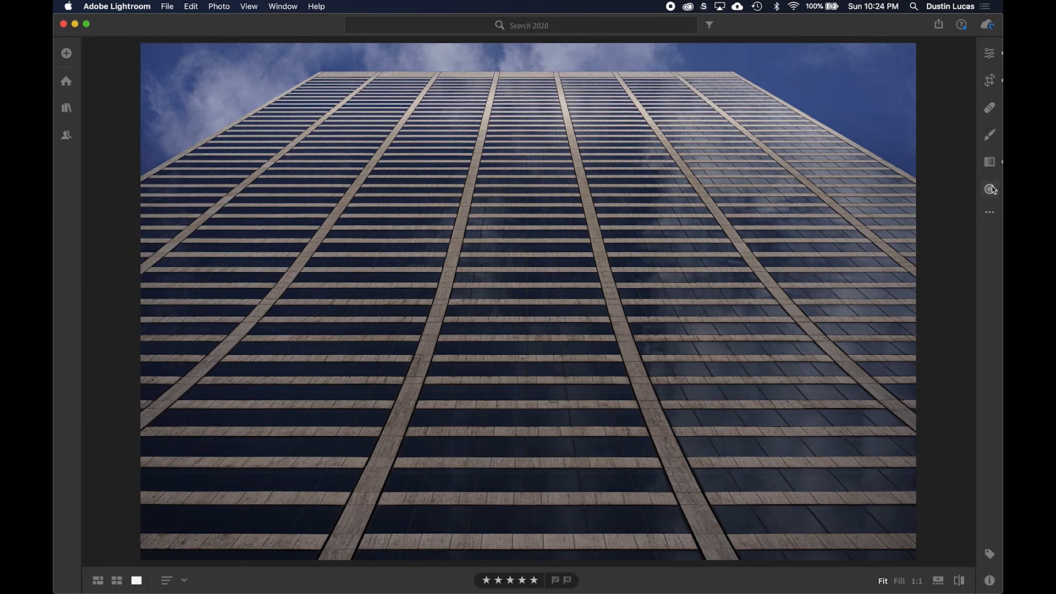
Examine the Crop tool's options on the building photo and on the next photo of the roller coaster
click(991, 193)
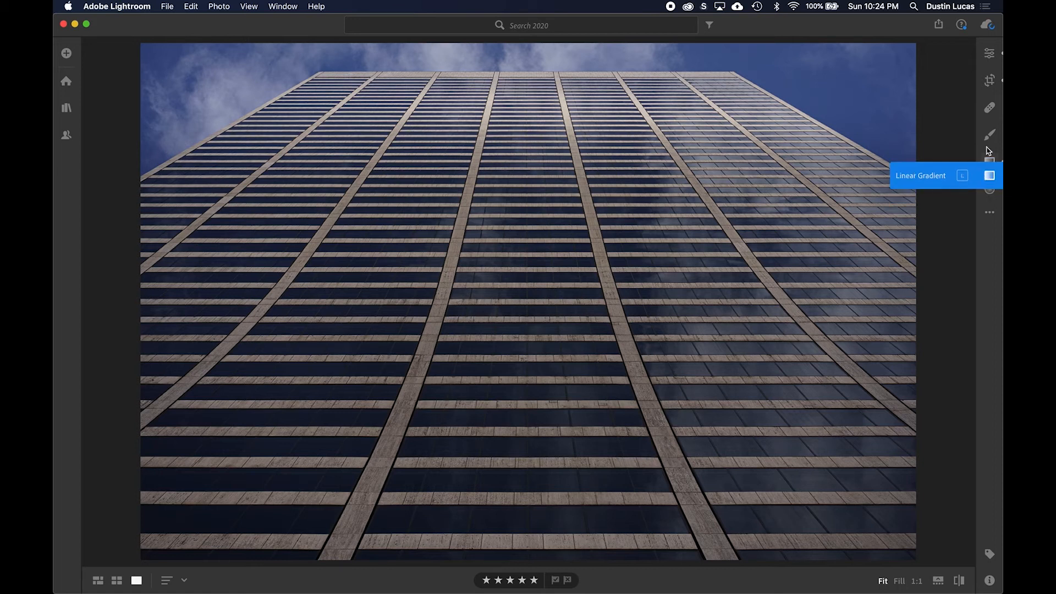
click(990, 81)
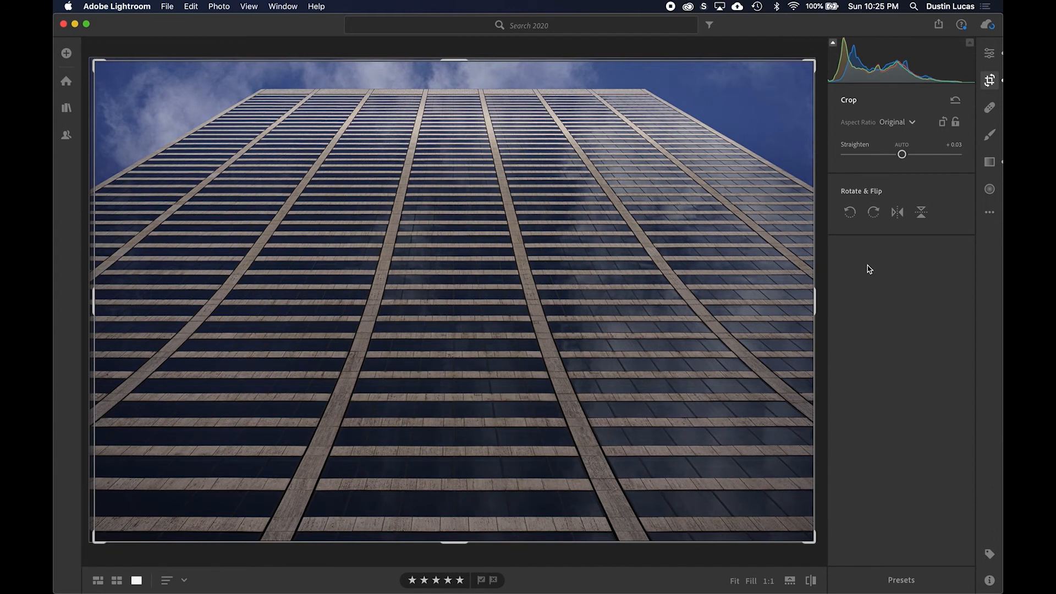
key(c)
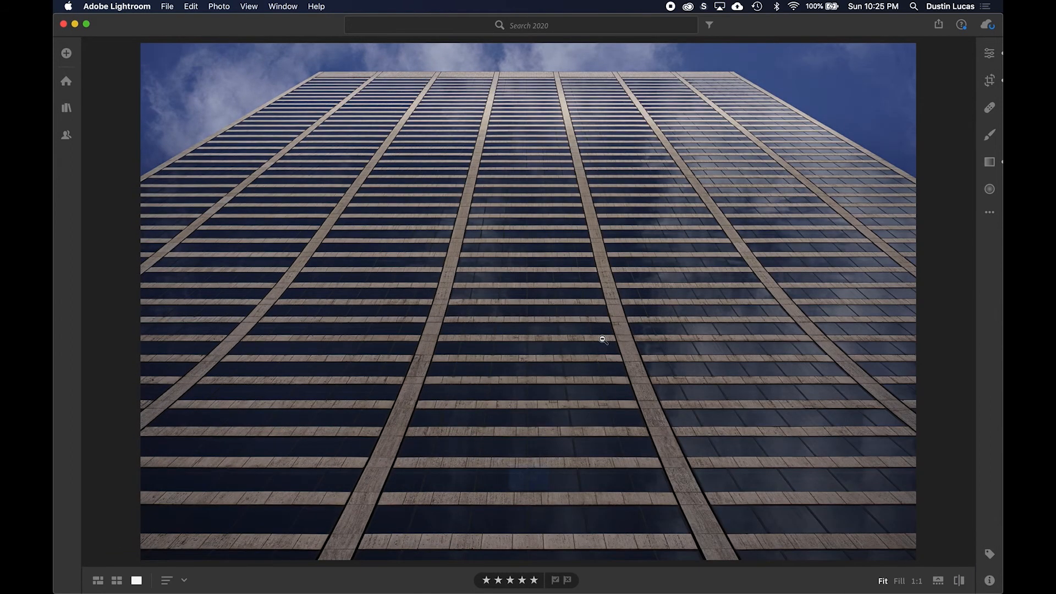
key(Right)
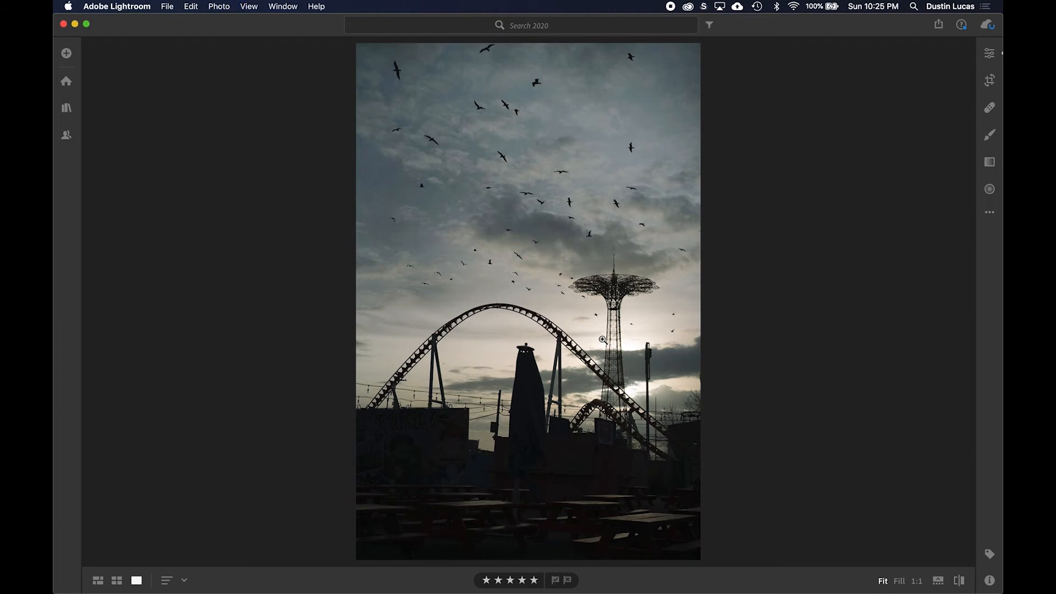
key(c)
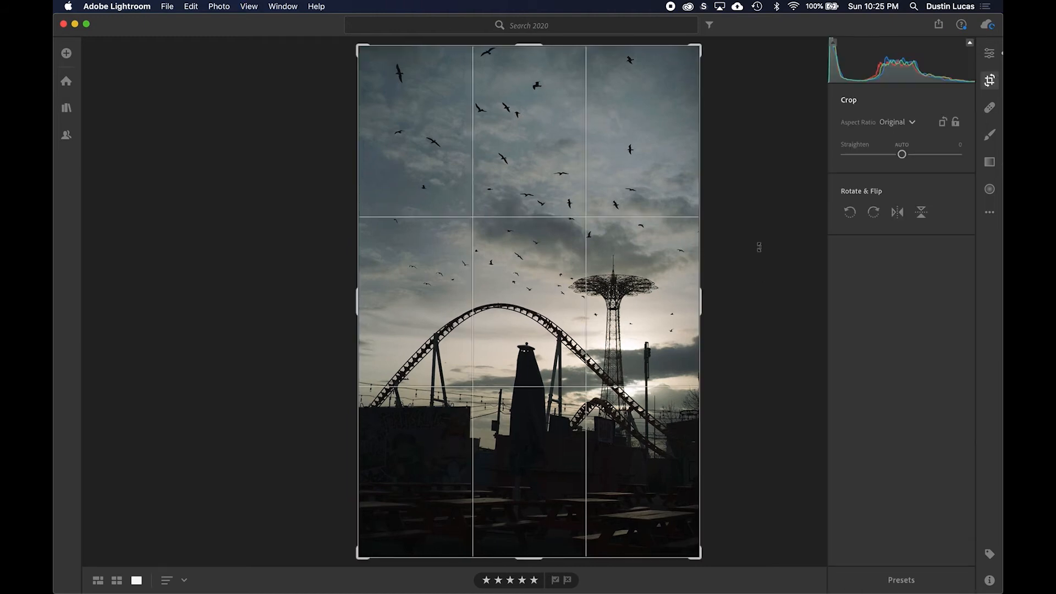
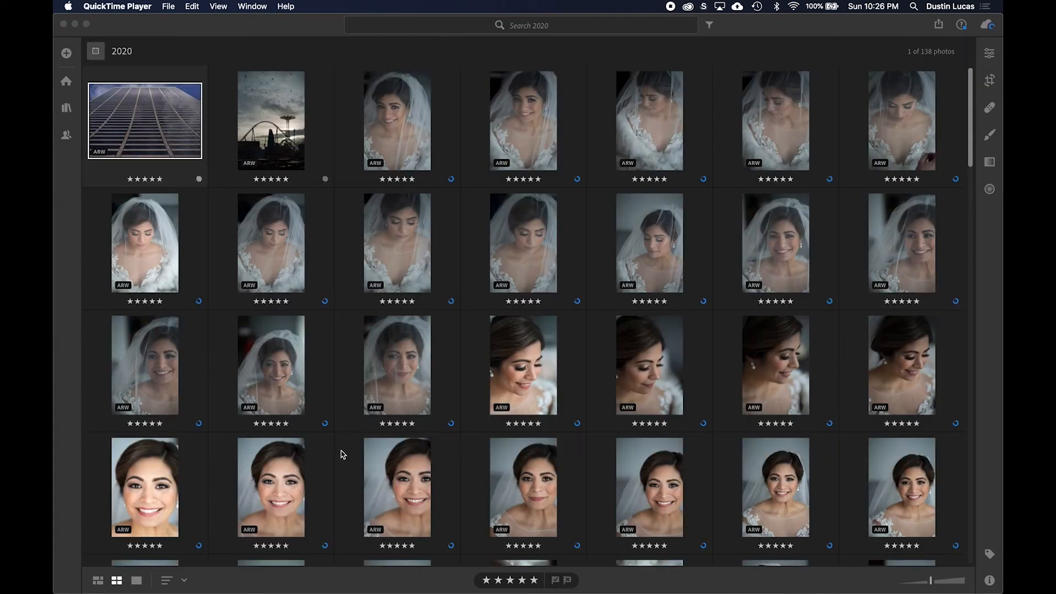
Open the building photo from the 2020 grid for editing and expand its Light adjustments
double_click(147, 126)
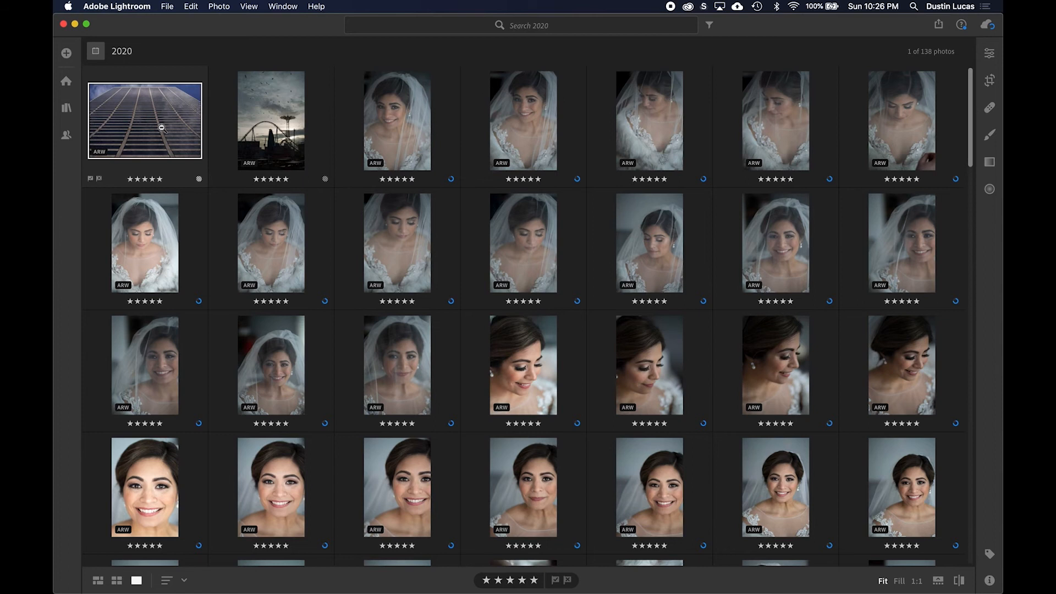
key(e)
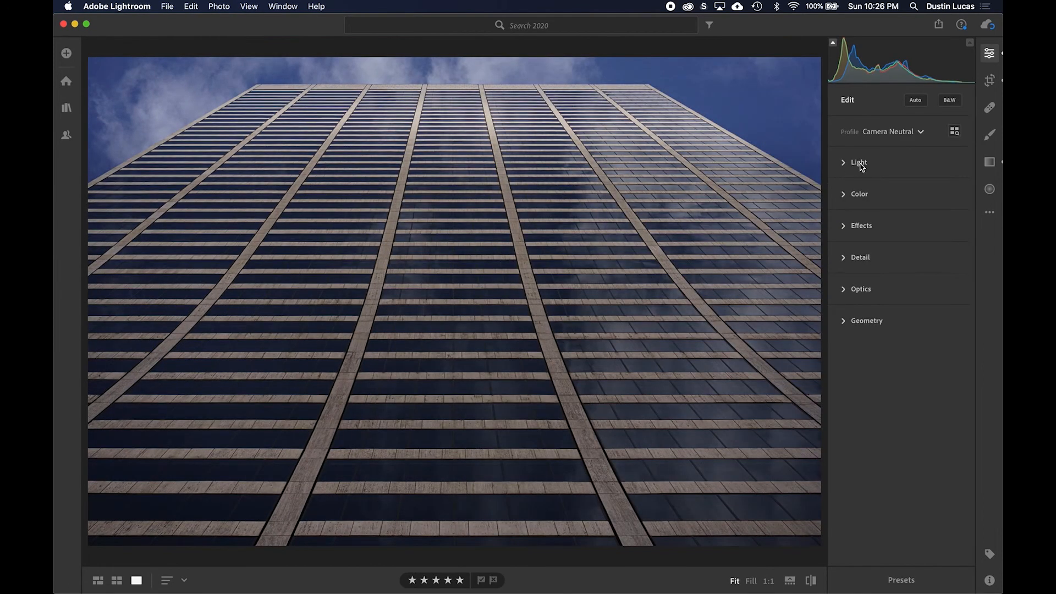
click(859, 162)
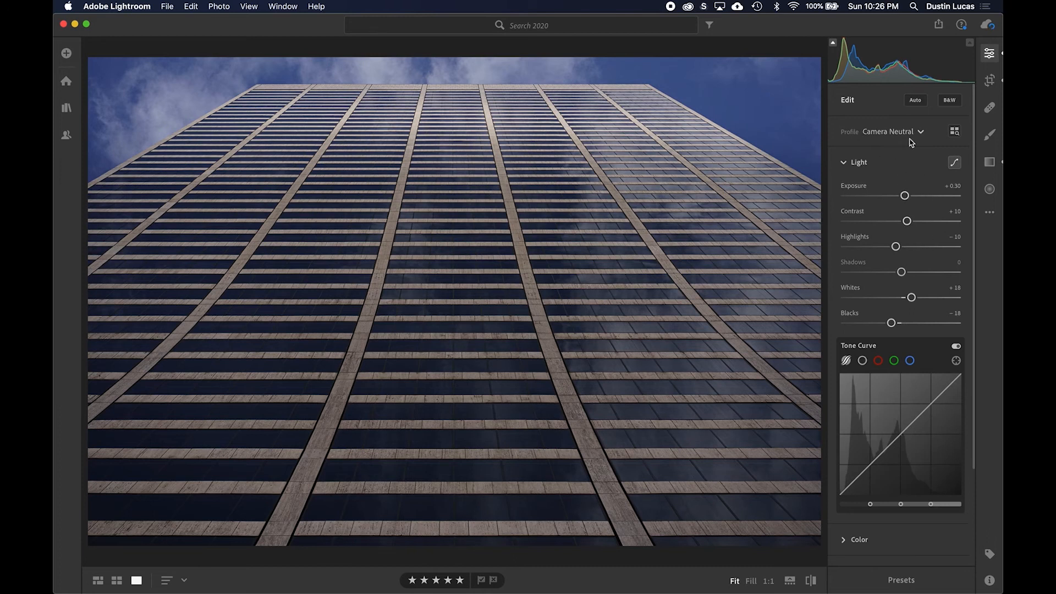
Switch to Lightroom Classic, show all its panels, and select the From Lr mobile state in the building photo's History
key(super+Tab)
key(super+Tab)
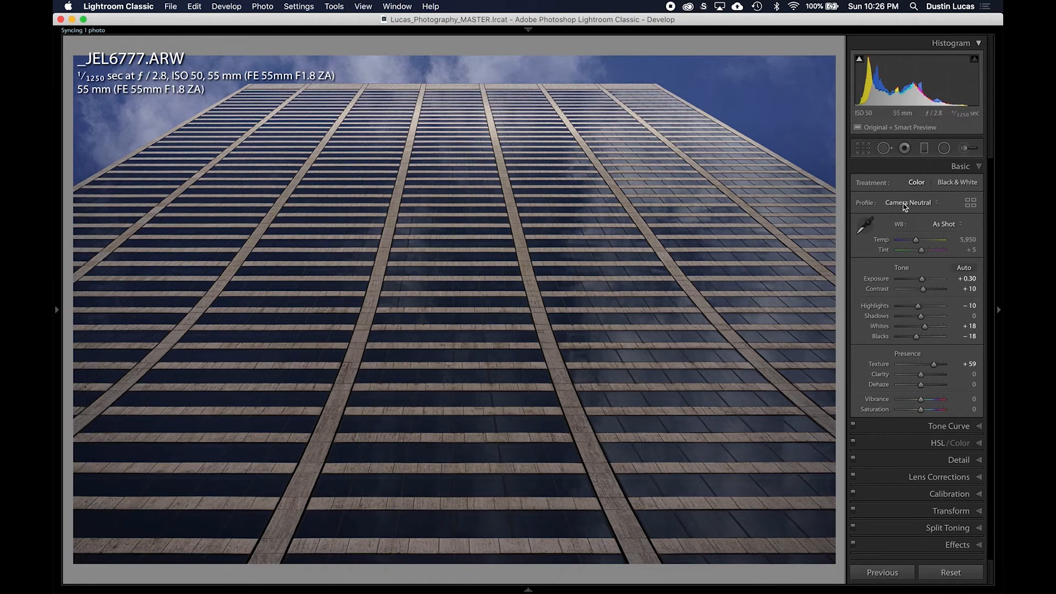
key(Tab)
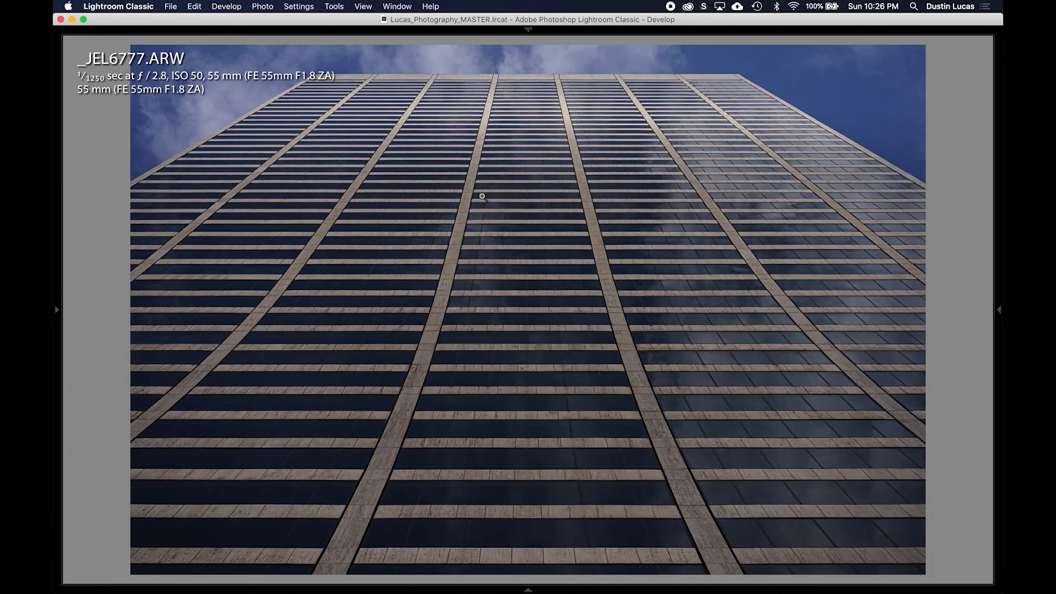
key(shift+Tab)
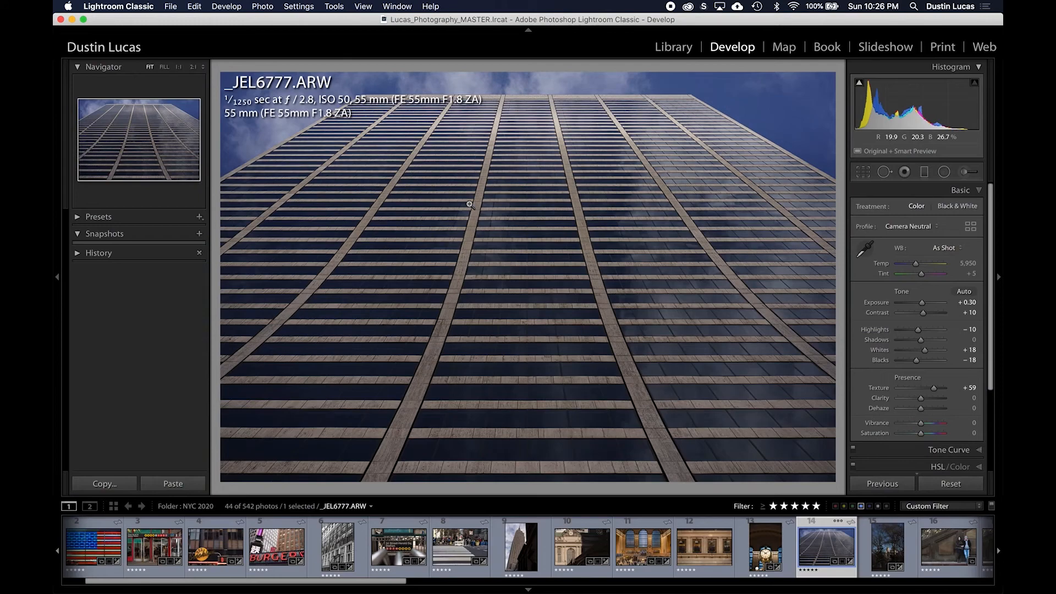
click(96, 233)
click(94, 252)
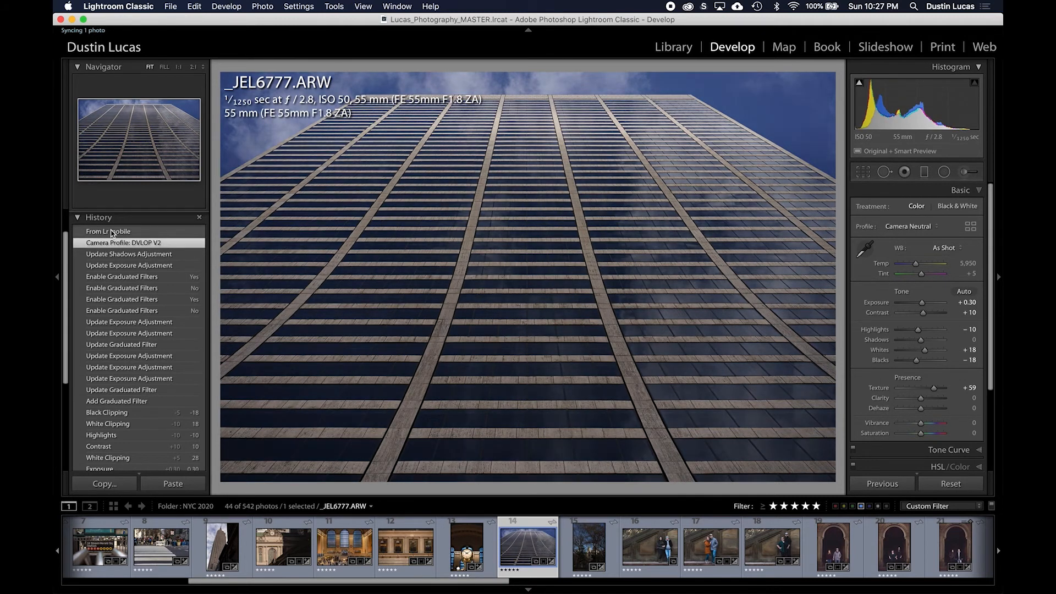
click(112, 232)
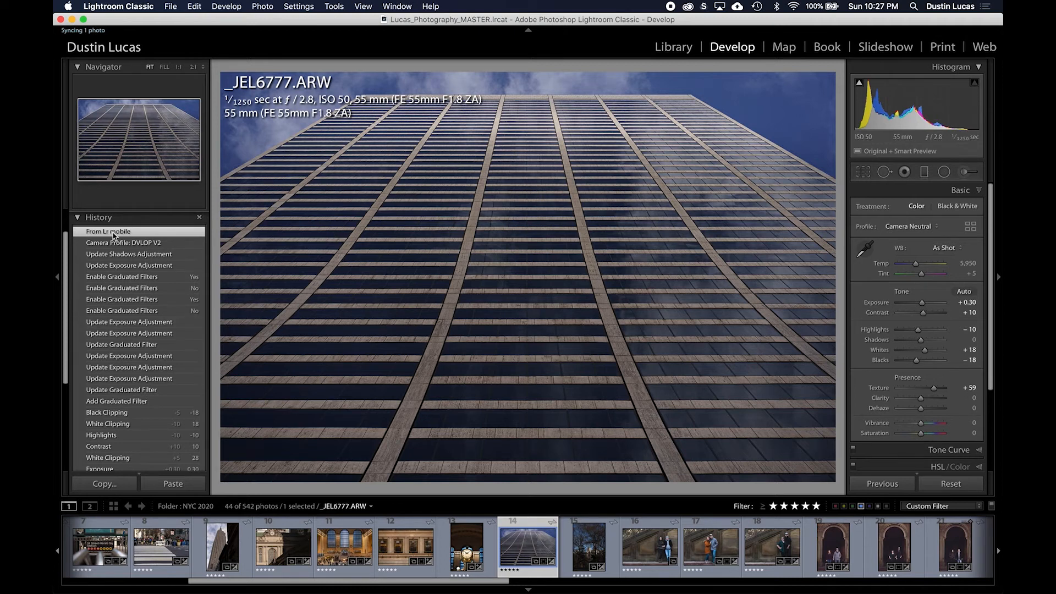
Switch back to Adobe Lightroom and return to the 2020 photo grid
key(super+Tab)
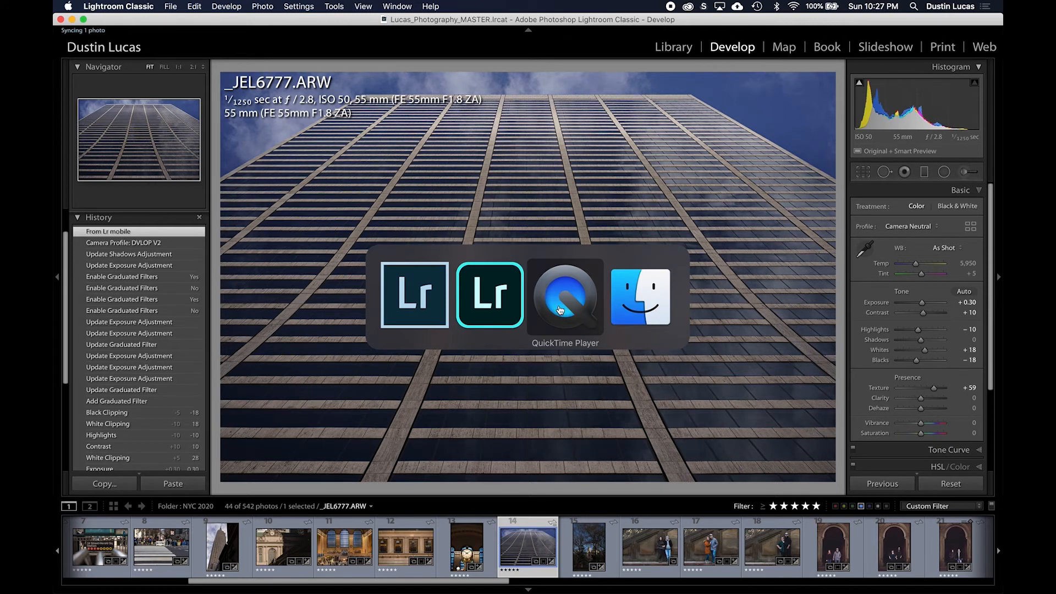
click(468, 285)
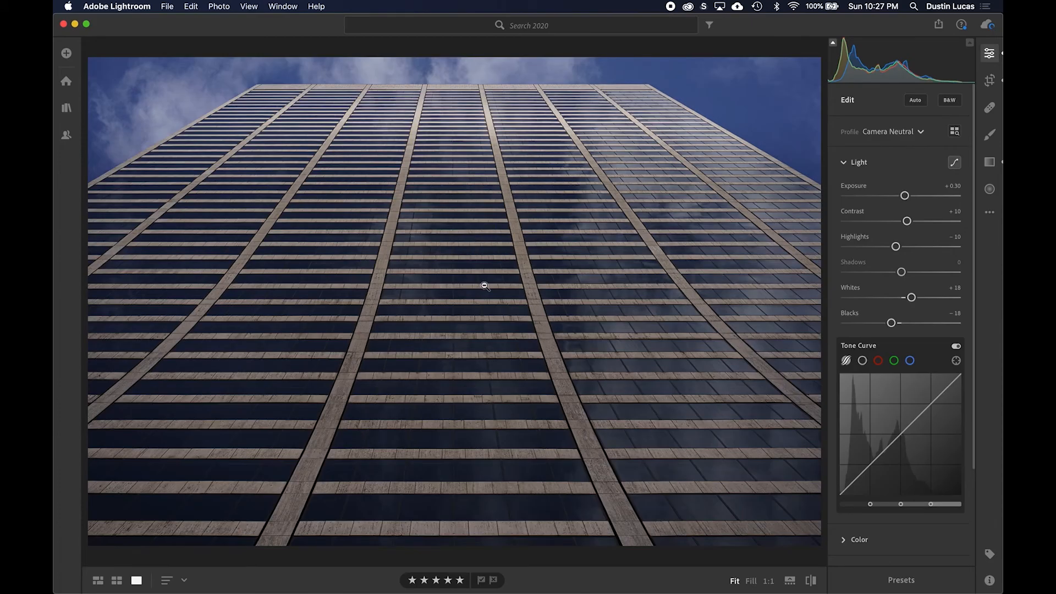
key(g)
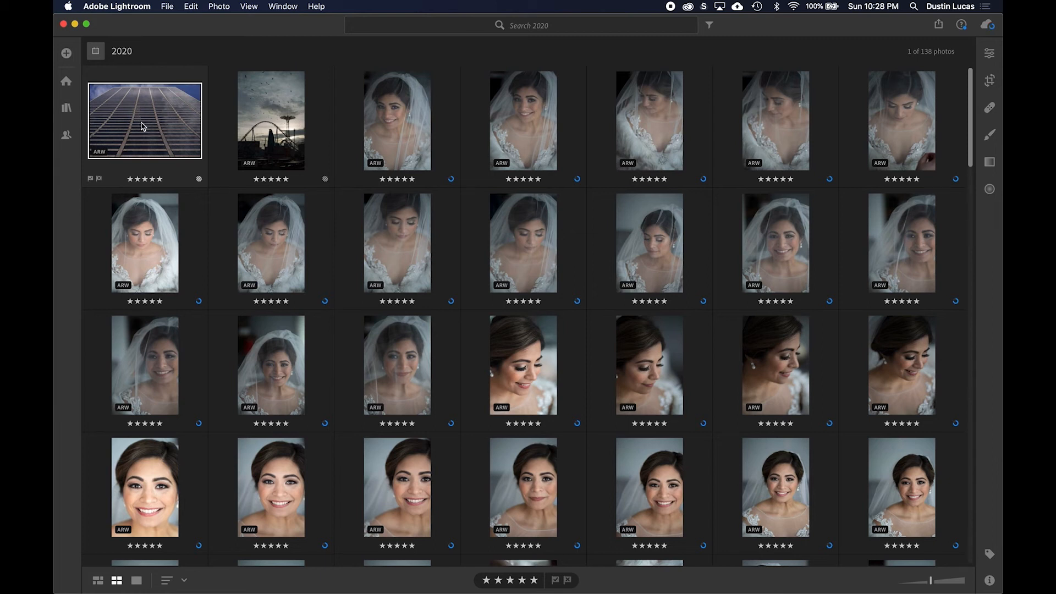
Open the custom export settings for the building photo, examine the File Type and Dimensions choices, and cancel the export
click(939, 24)
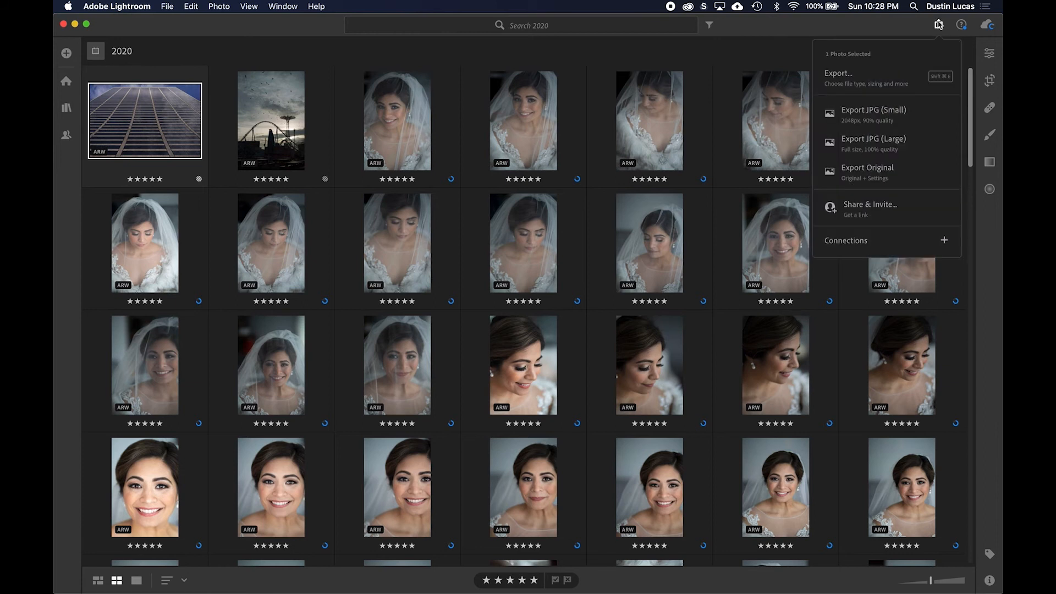
click(856, 76)
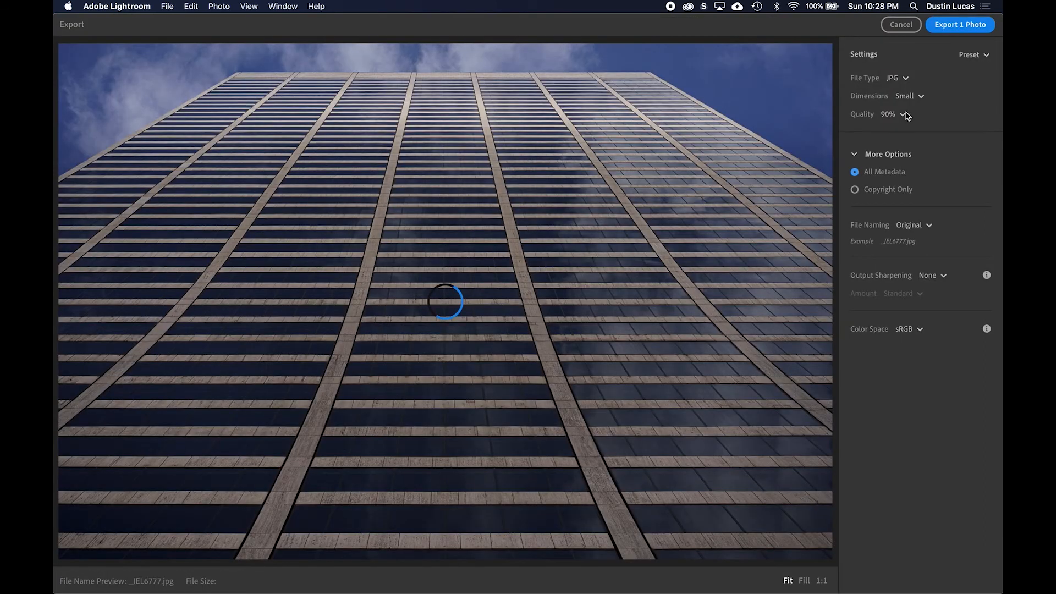
click(895, 80)
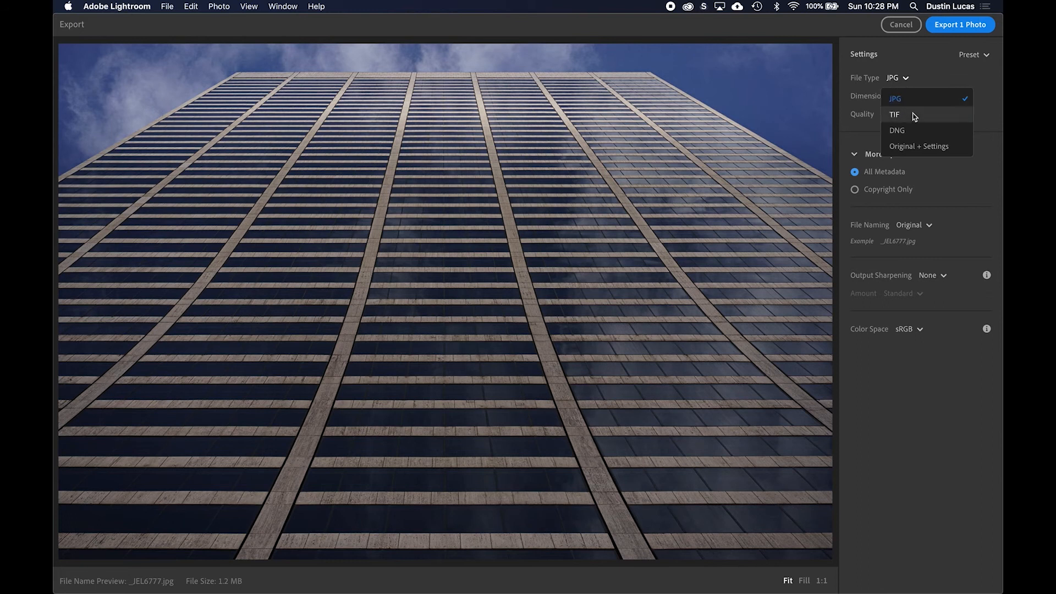
click(866, 81)
click(895, 78)
click(899, 81)
click(899, 80)
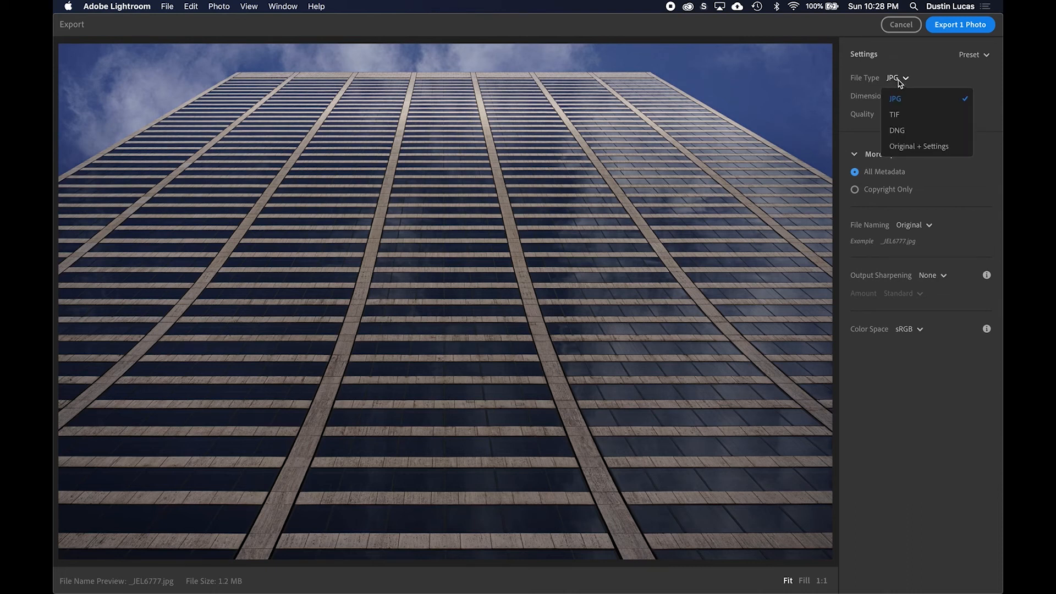
click(862, 83)
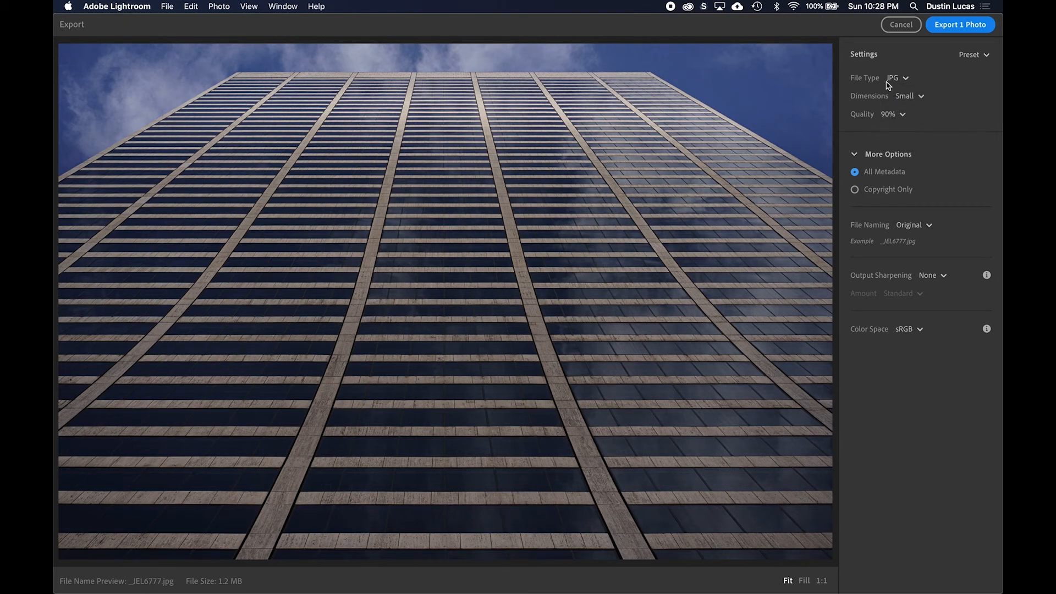
click(907, 98)
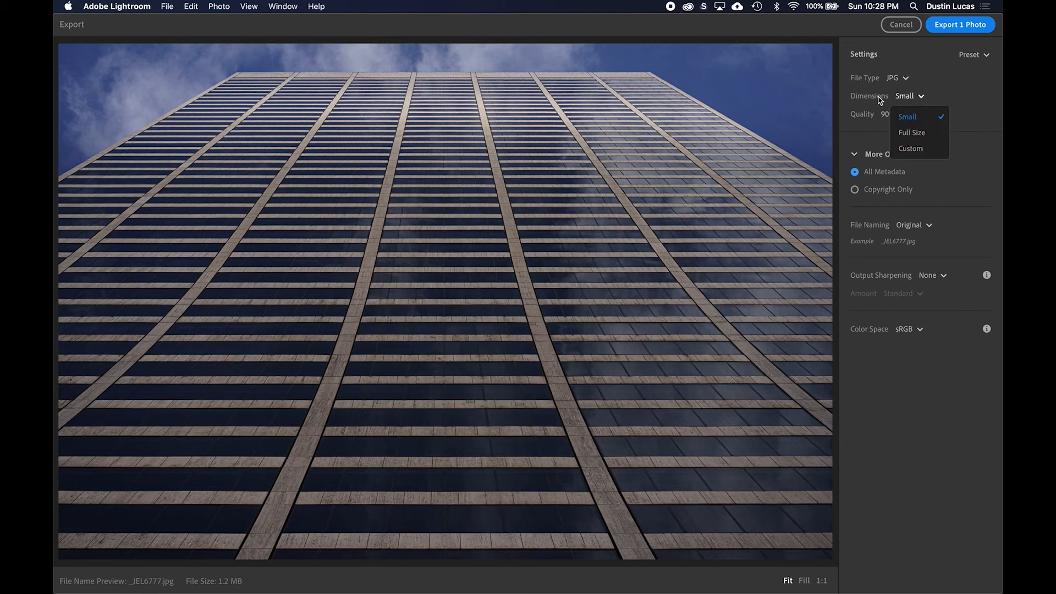
click(881, 101)
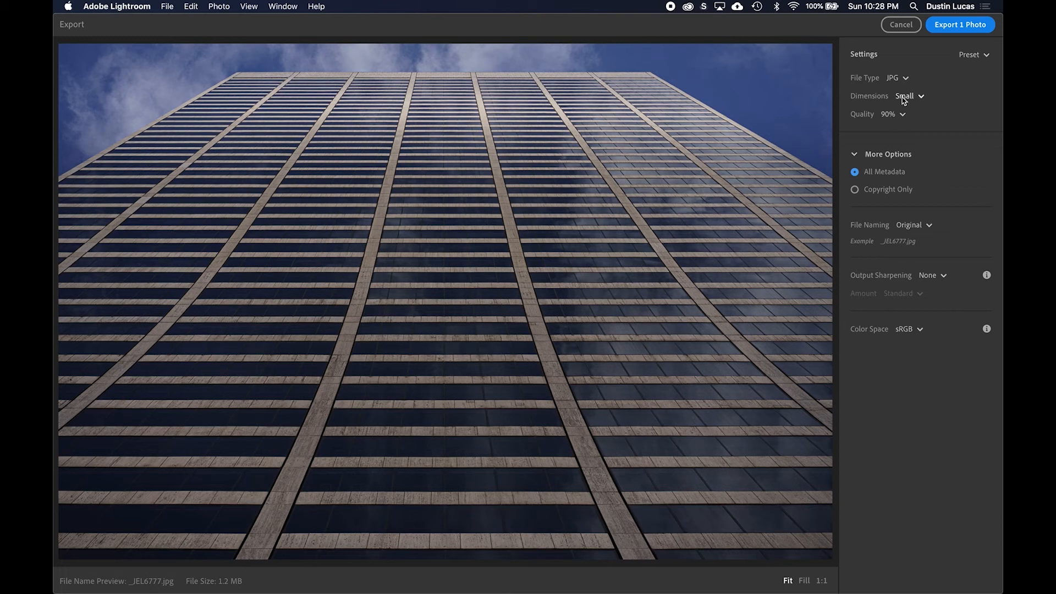
click(904, 98)
click(880, 99)
click(901, 24)
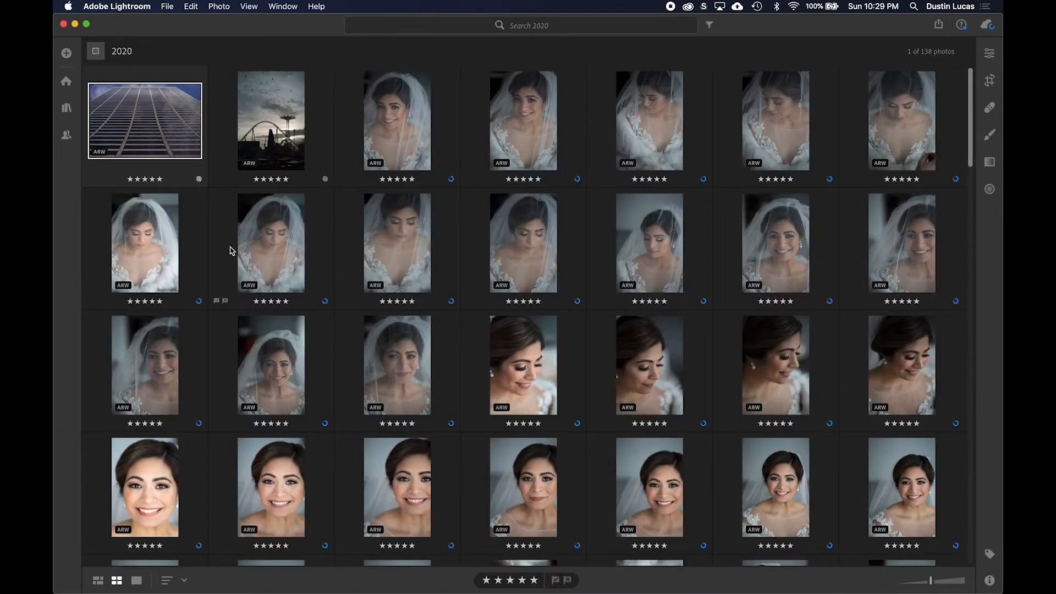
Show the My Photos library with its albums list
click(66, 115)
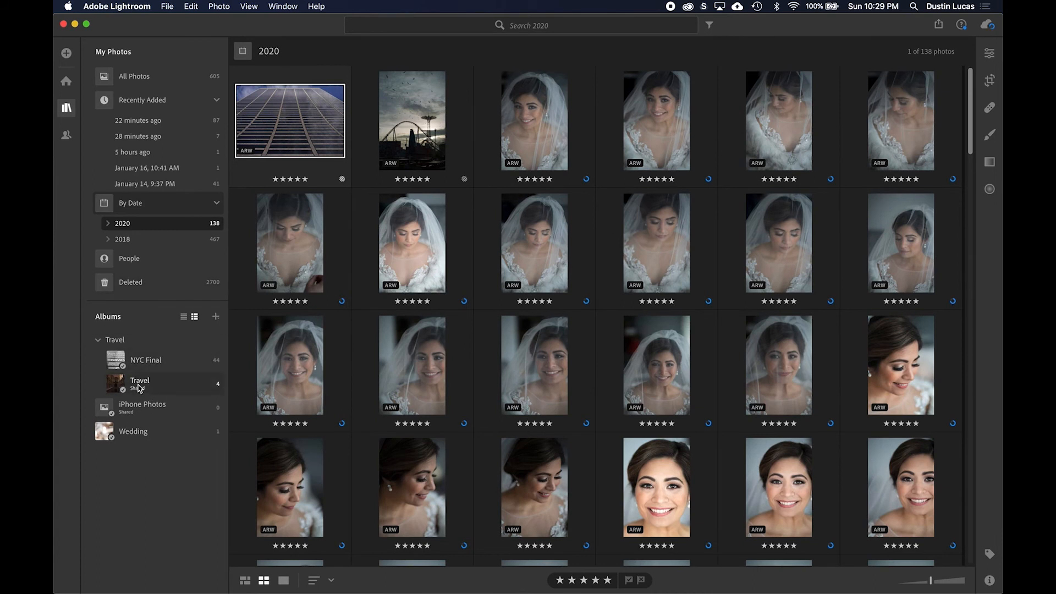
right_click(143, 366)
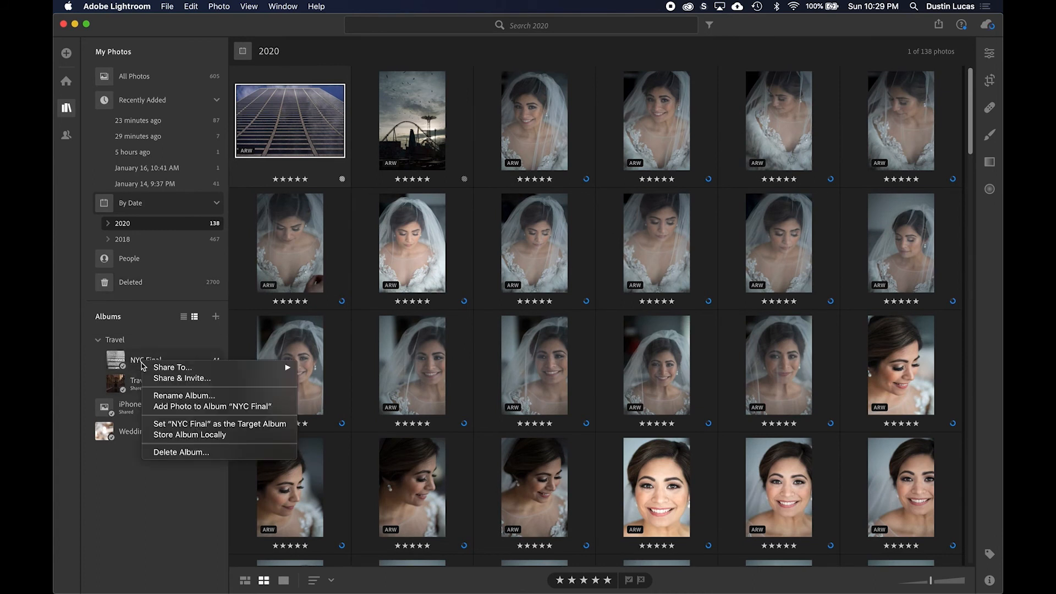
mouse_move(175, 367)
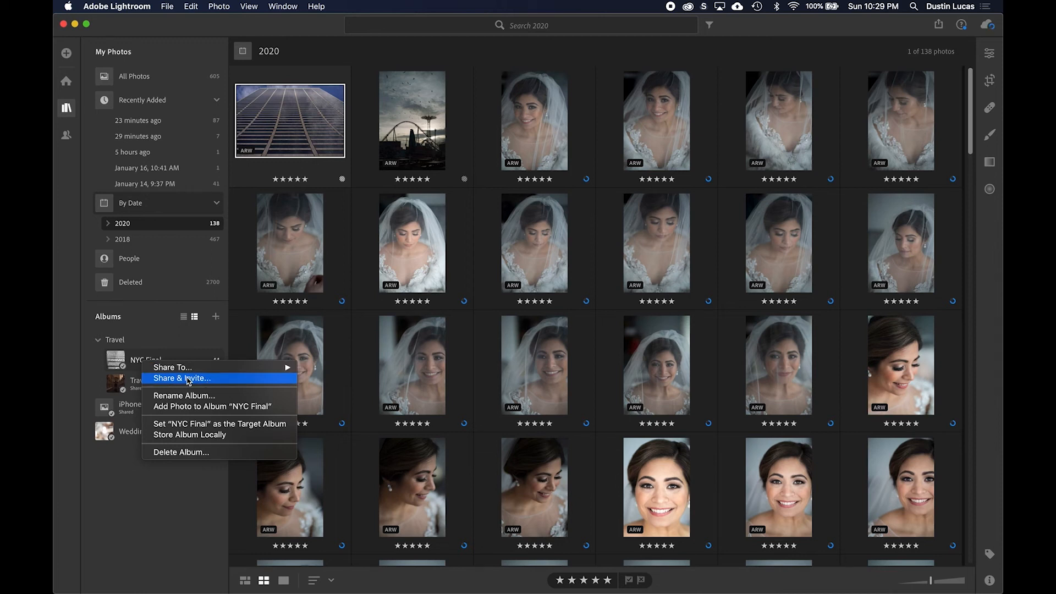
click(188, 379)
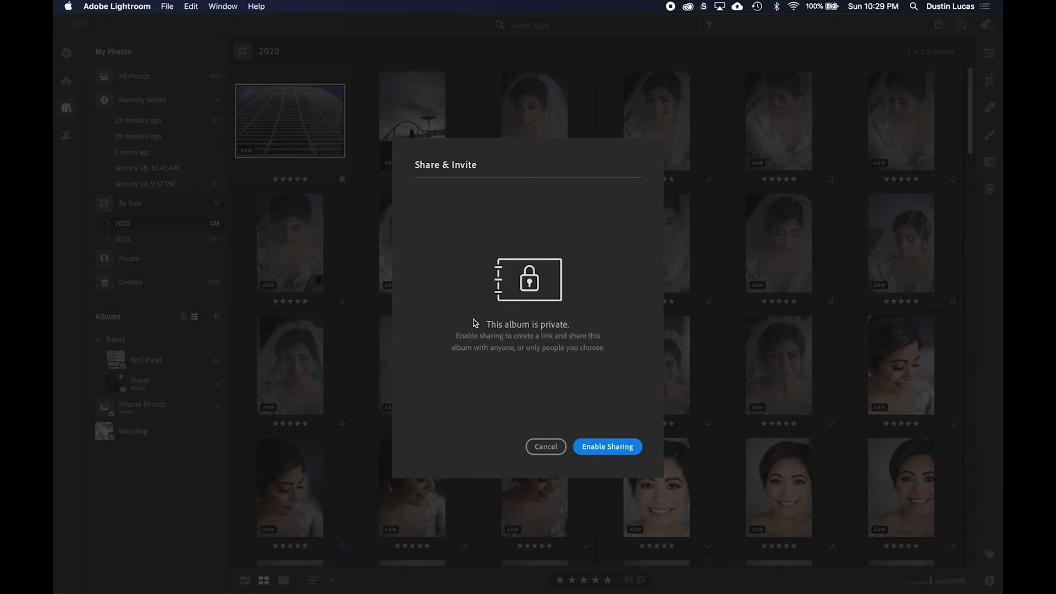
click(547, 447)
Open the NYC Final album and enable sharing for it with Share & Invite
click(144, 361)
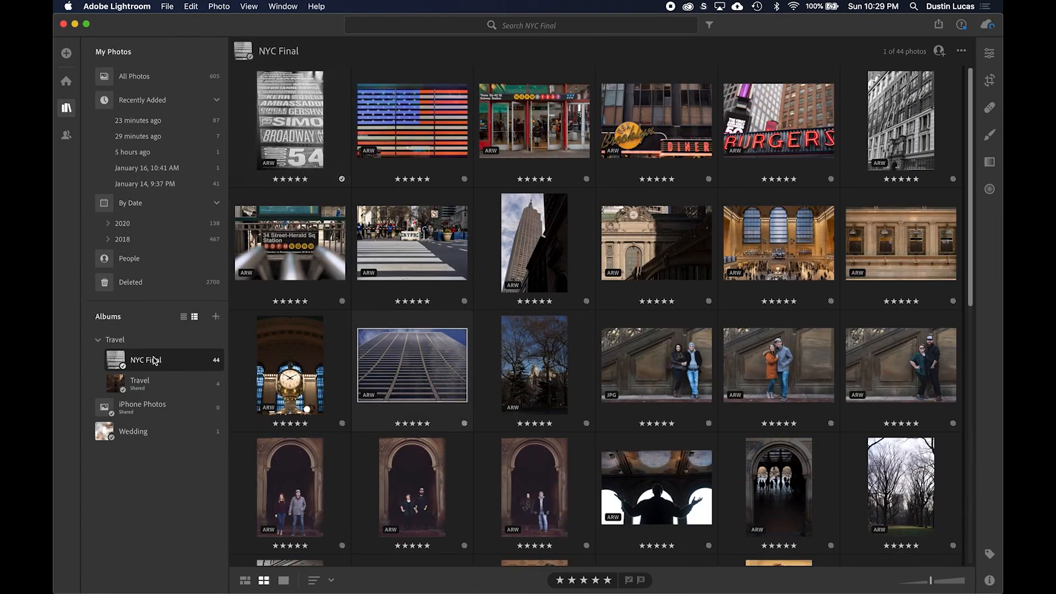
right_click(143, 365)
click(187, 378)
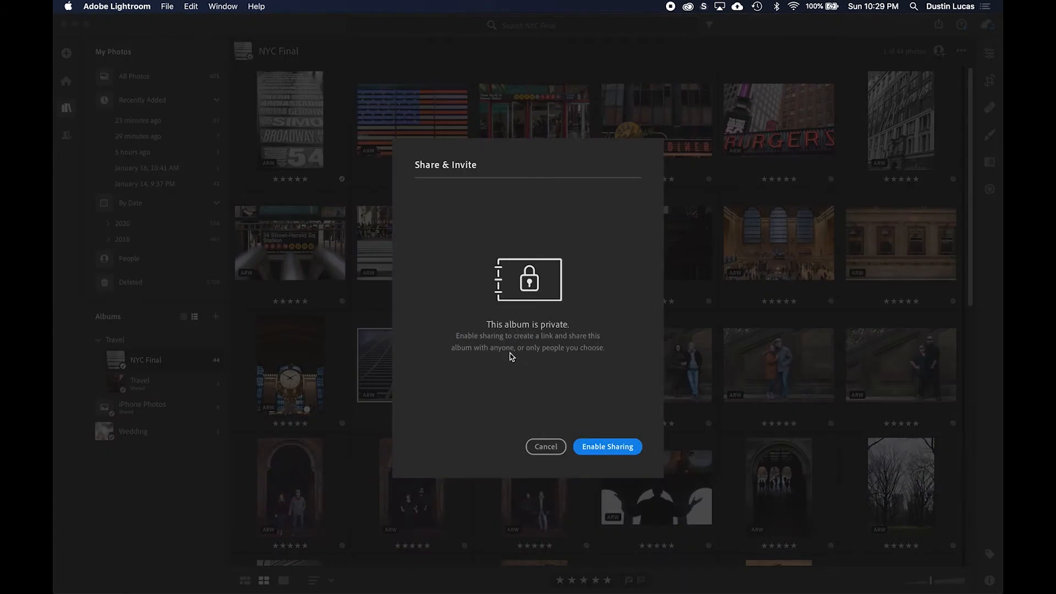
click(601, 445)
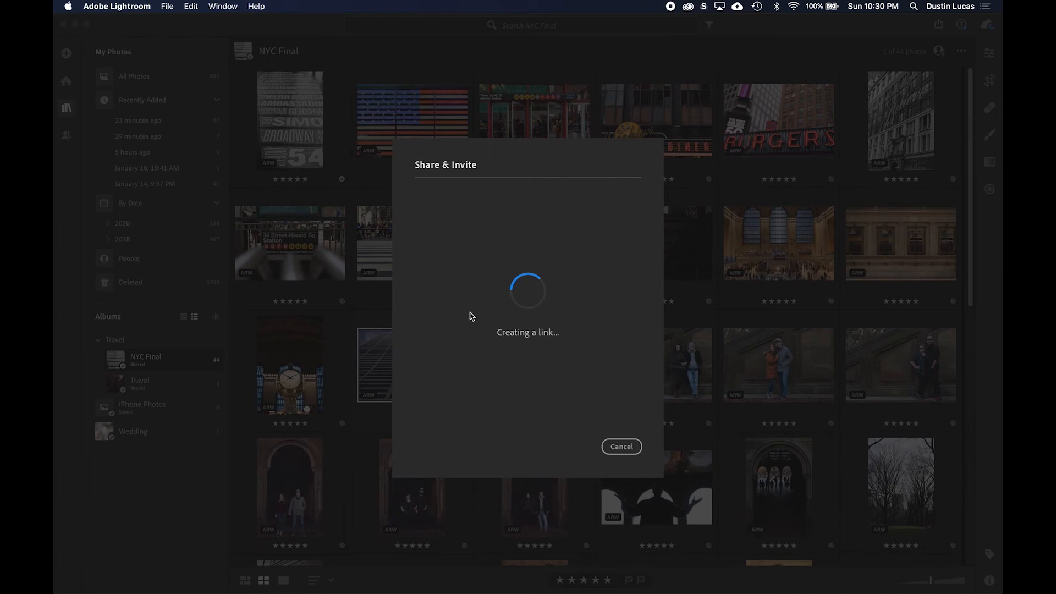
Cancel the link creation for the NYC Final album, try to enable its sharing again, and cancel that attempt
click(621, 446)
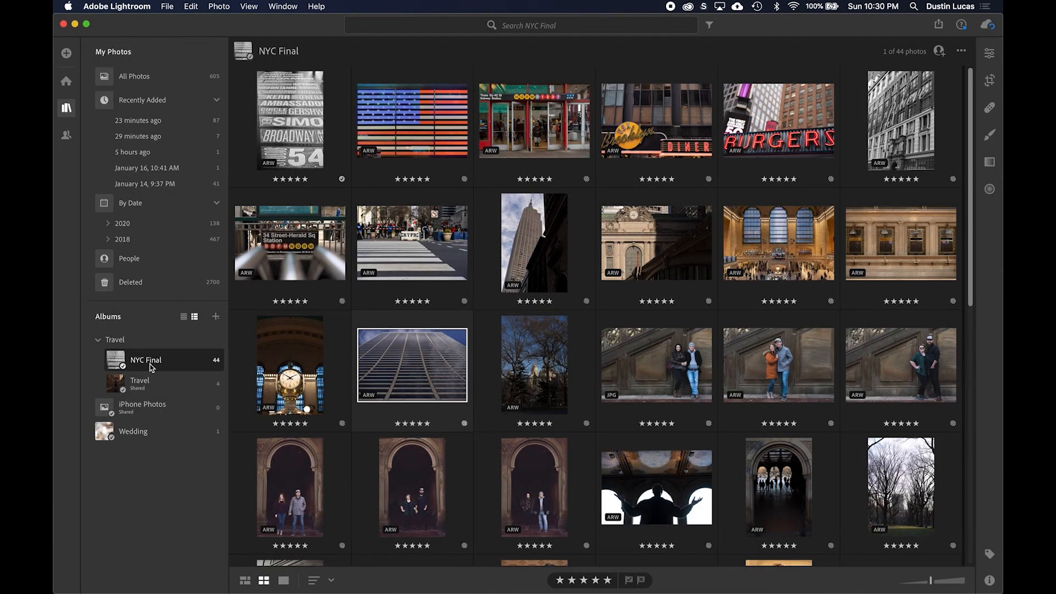
right_click(122, 361)
click(187, 381)
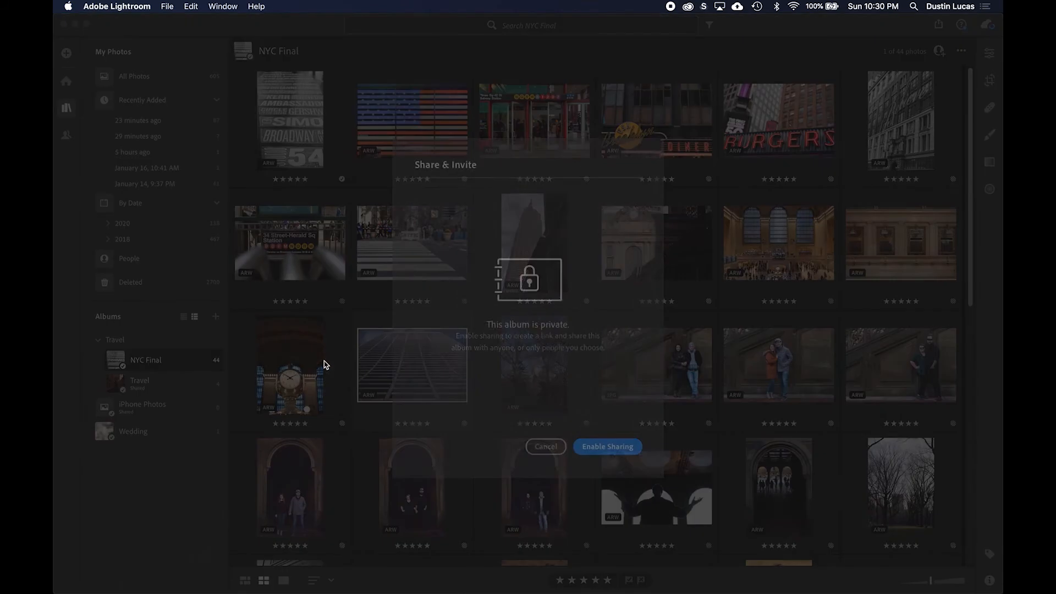
click(595, 449)
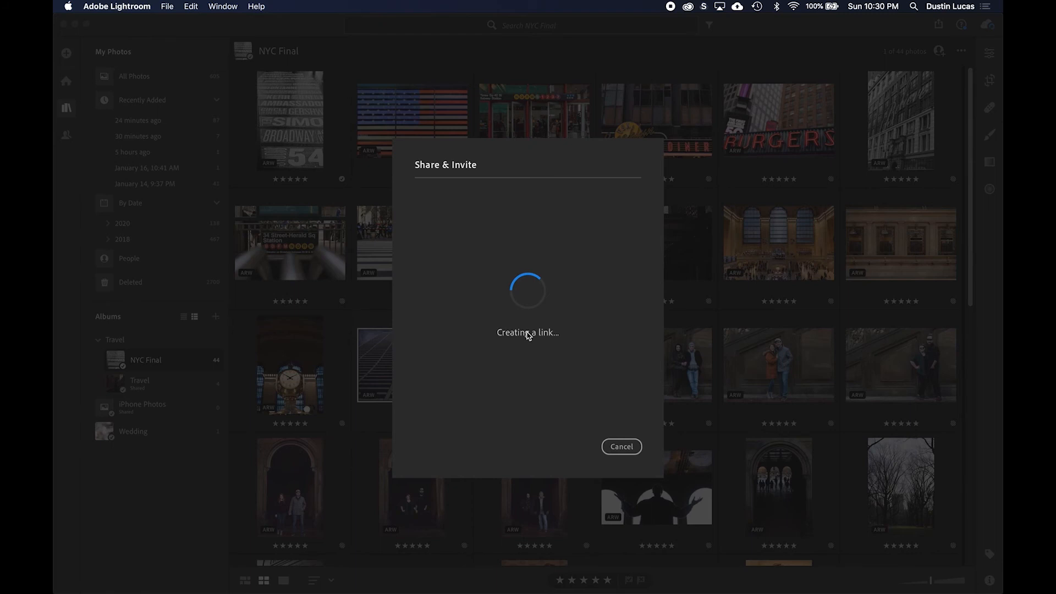
click(622, 447)
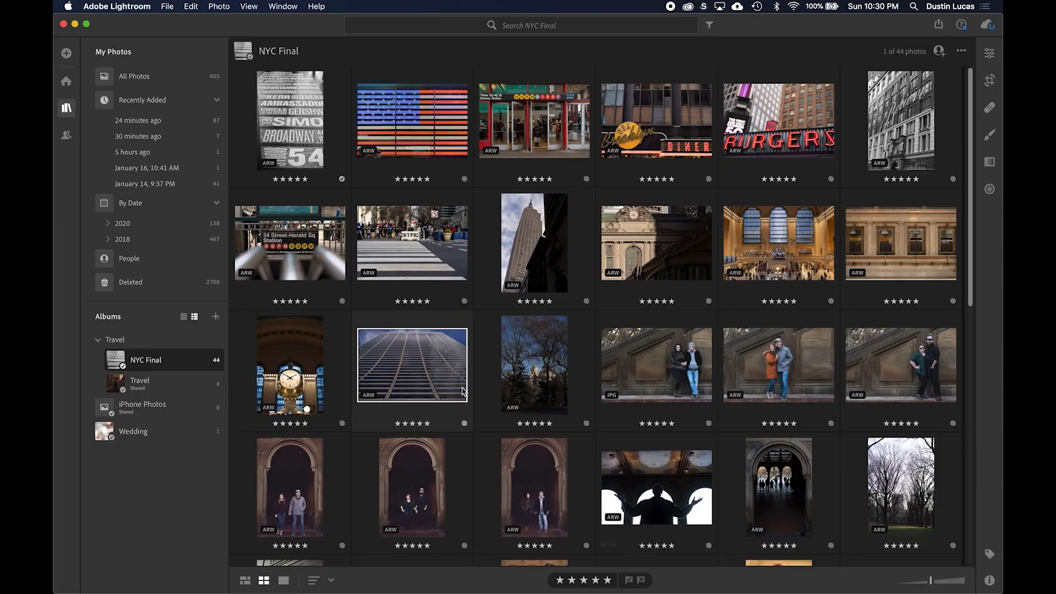
Open the Share & Invite settings of the Travel album and examine its Link Access choices and e-mail invitation field
click(152, 392)
right_click(145, 385)
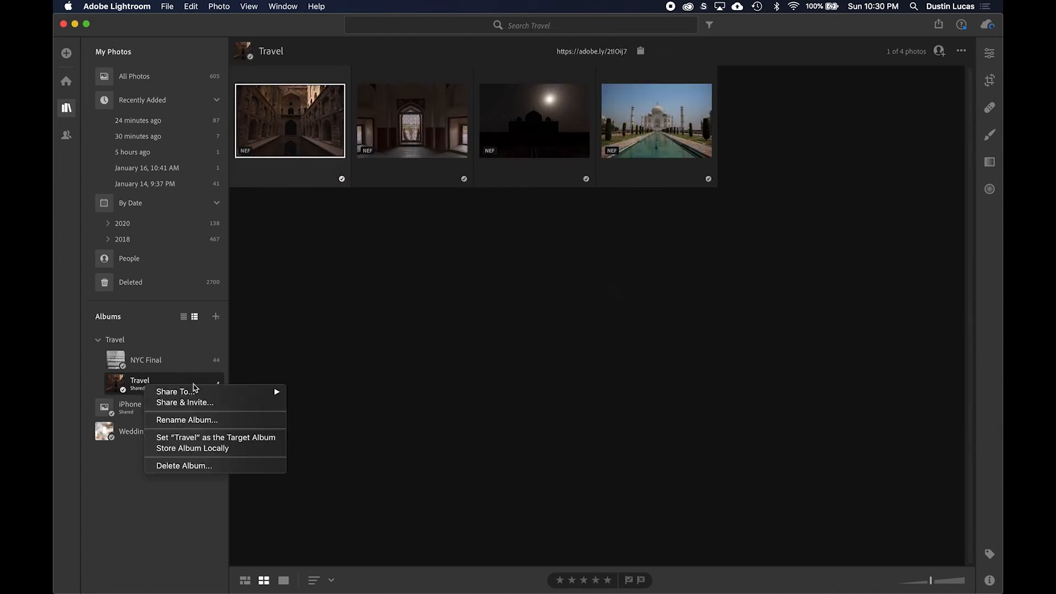
click(213, 403)
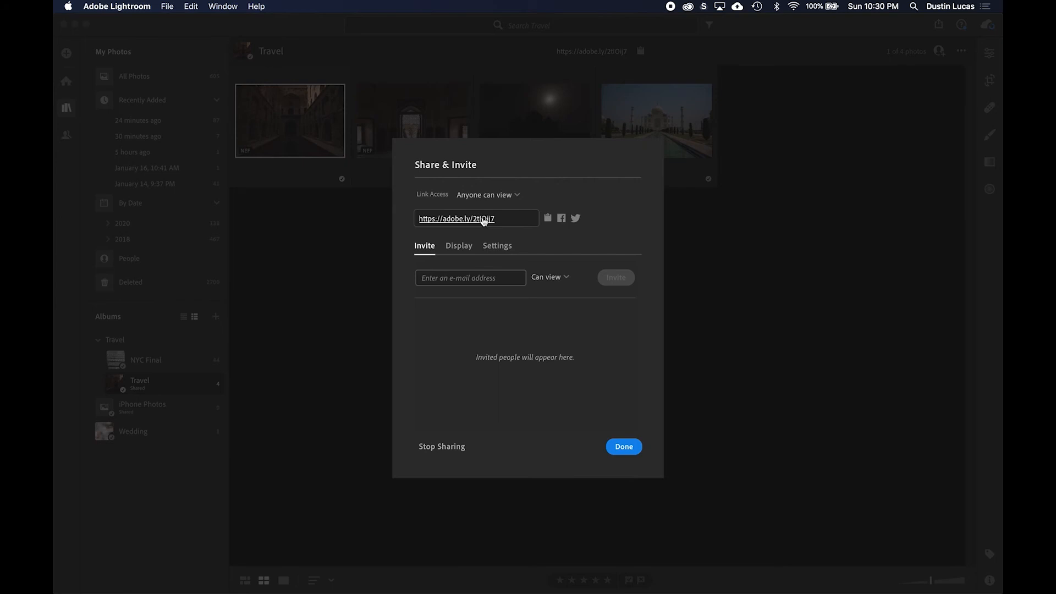
click(487, 195)
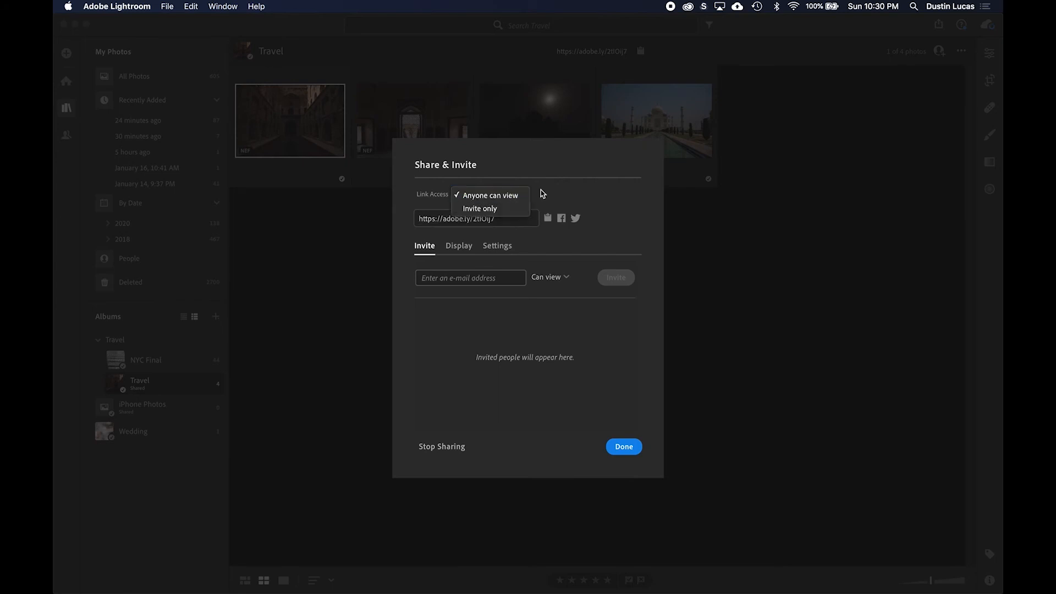
click(563, 184)
click(482, 278)
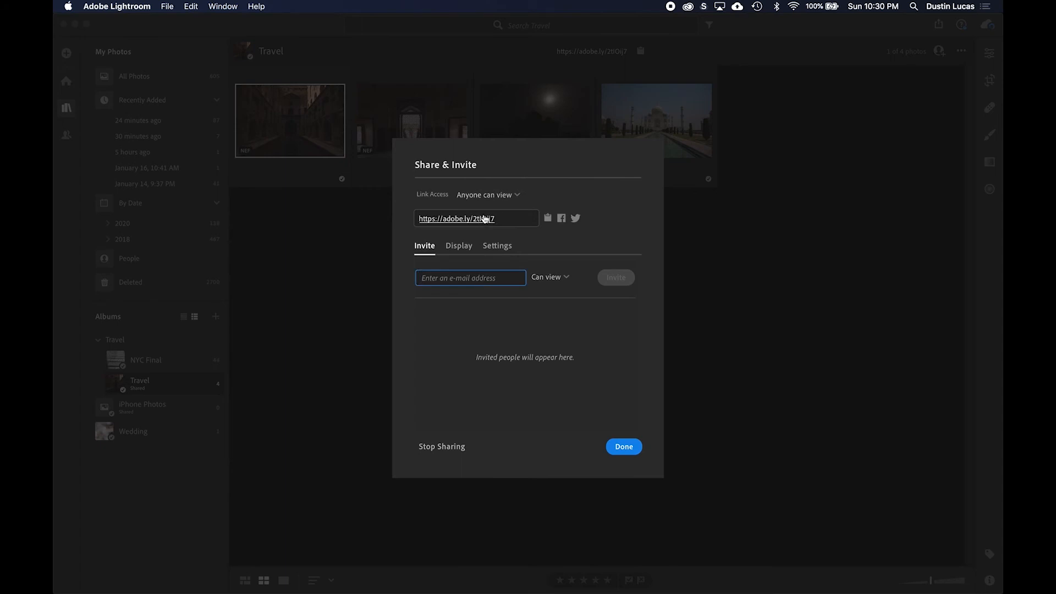
click(487, 196)
click(486, 198)
Launch Opera through the Travel album's share link, close all the restored browser tabs, and return to the Share & Invite settings
click(463, 219)
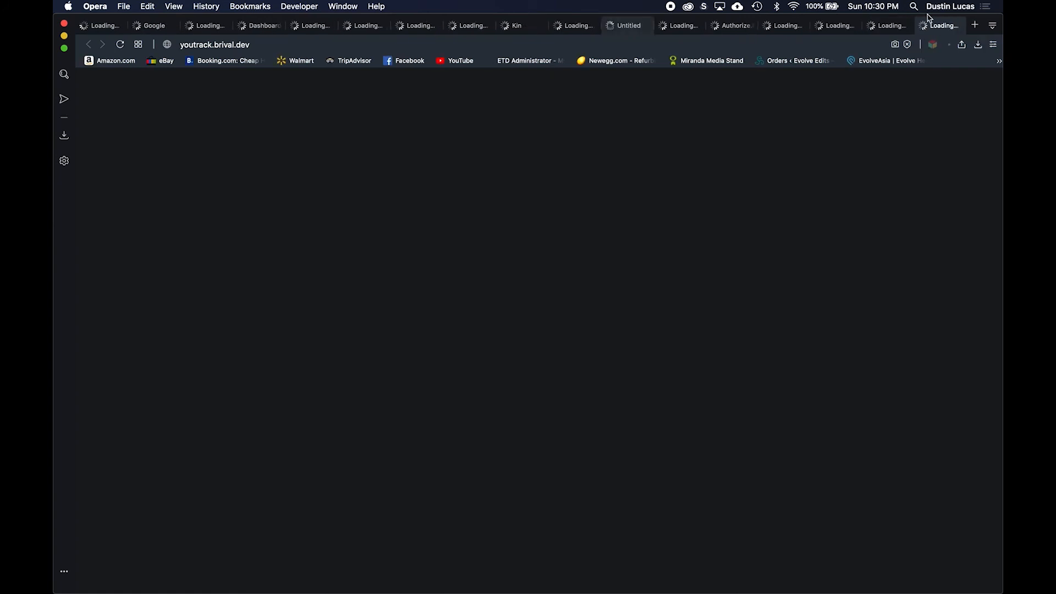
click(83, 27)
click(83, 27)
click(84, 27)
click(84, 27)
click(84, 26)
click(84, 26)
click(84, 26)
click(84, 27)
click(84, 26)
click(83, 26)
click(84, 27)
click(84, 26)
click(83, 26)
click(83, 26)
click(84, 26)
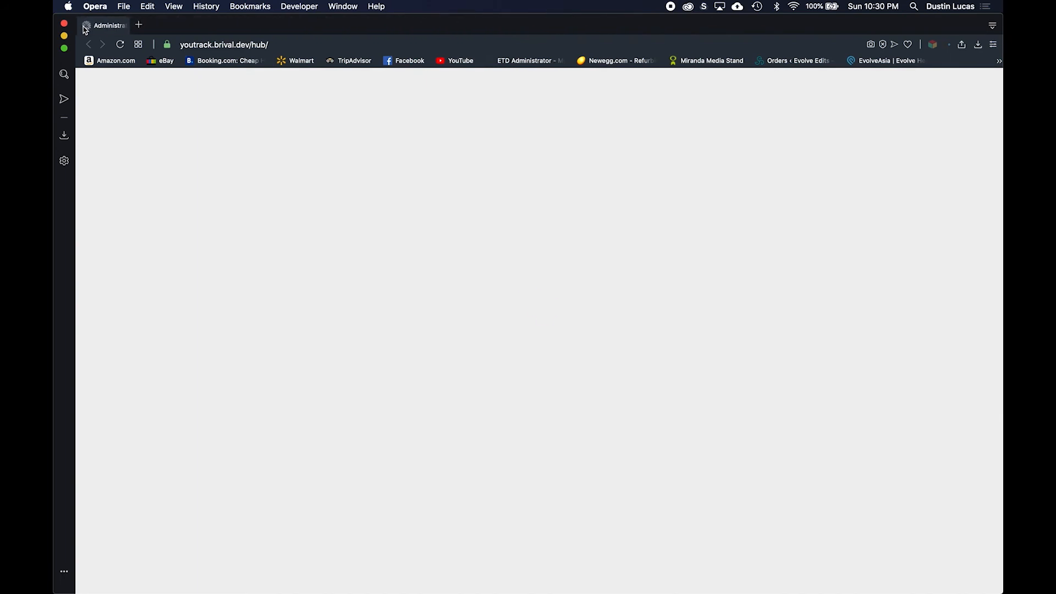
click(83, 26)
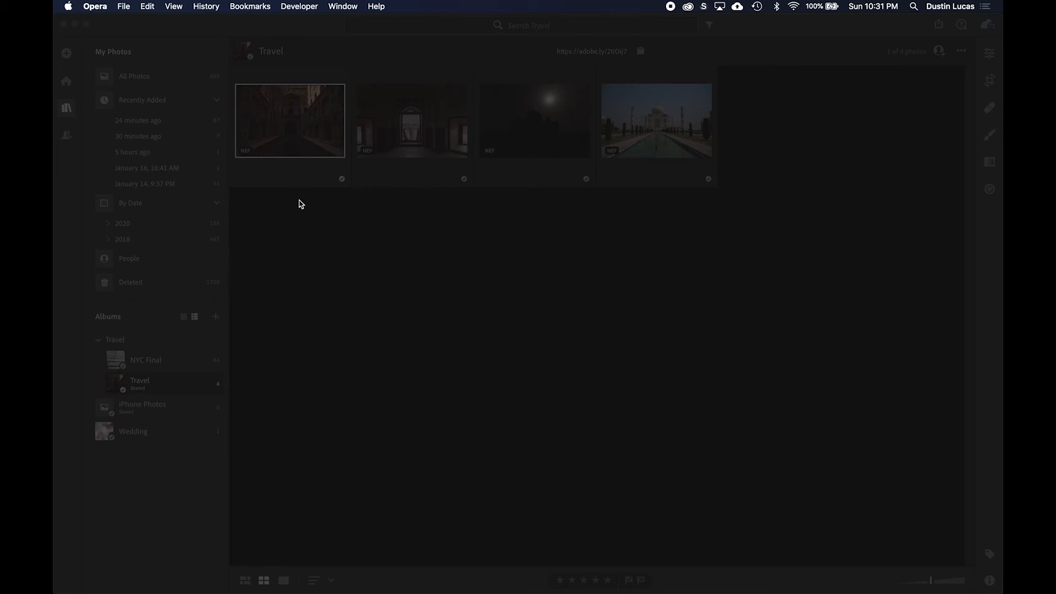
click(300, 230)
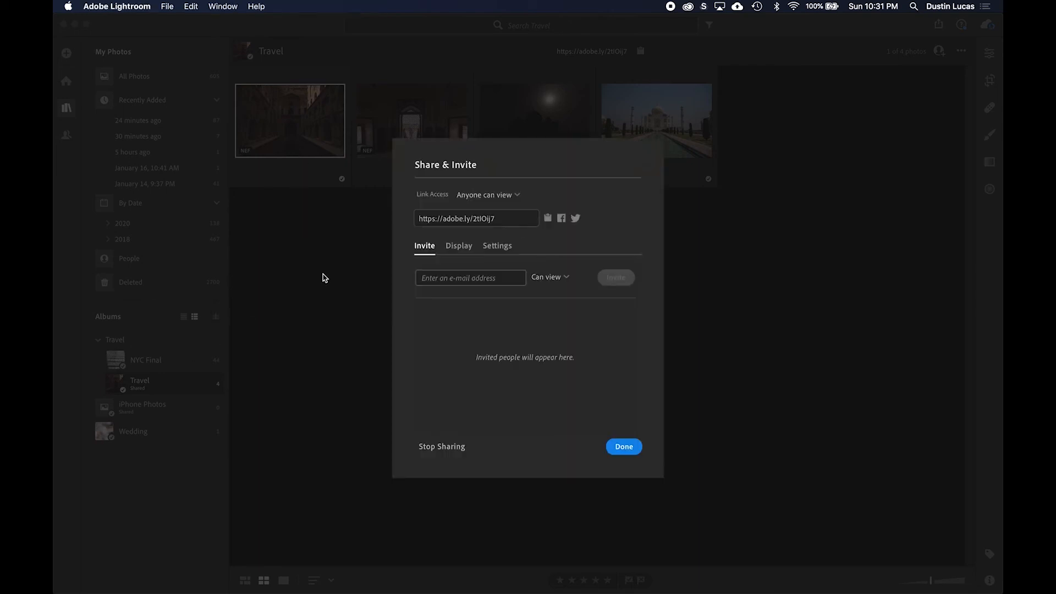
Open the Travel album's share link in Opera and like its first photo from the photo's activity view
click(474, 222)
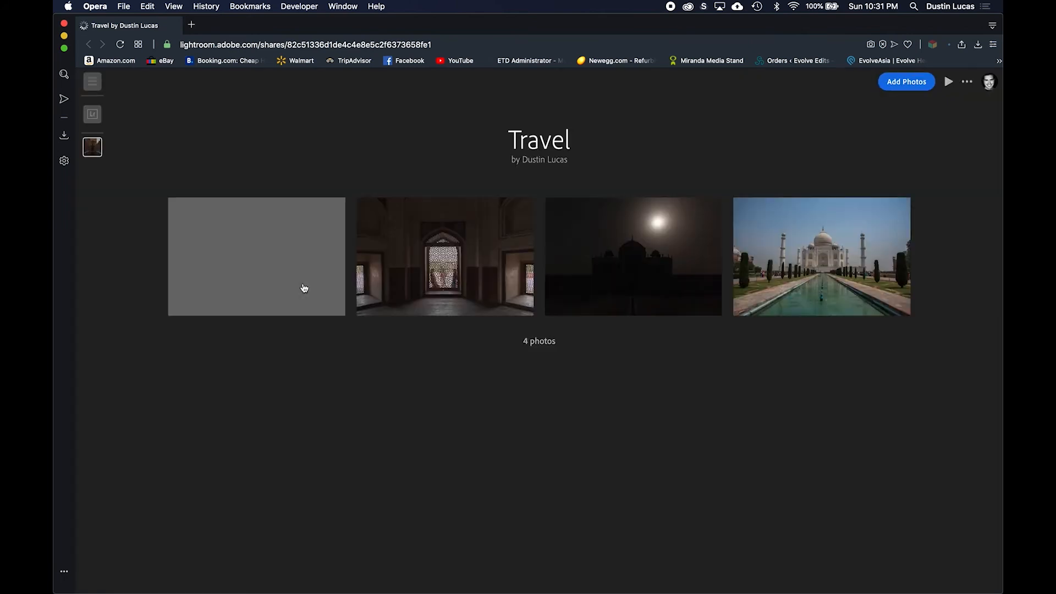
click(248, 279)
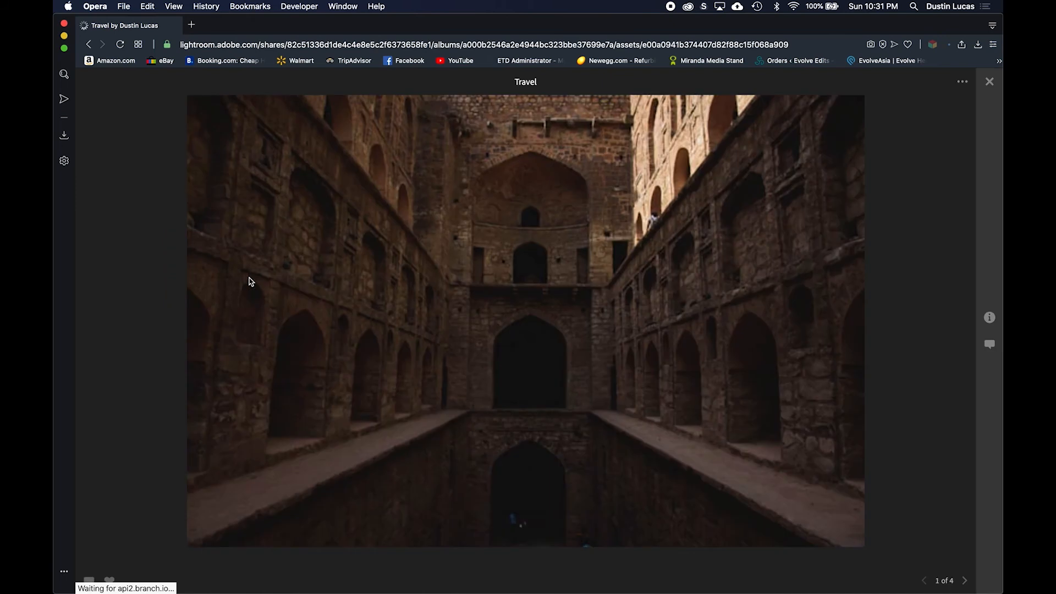
click(989, 345)
click(825, 111)
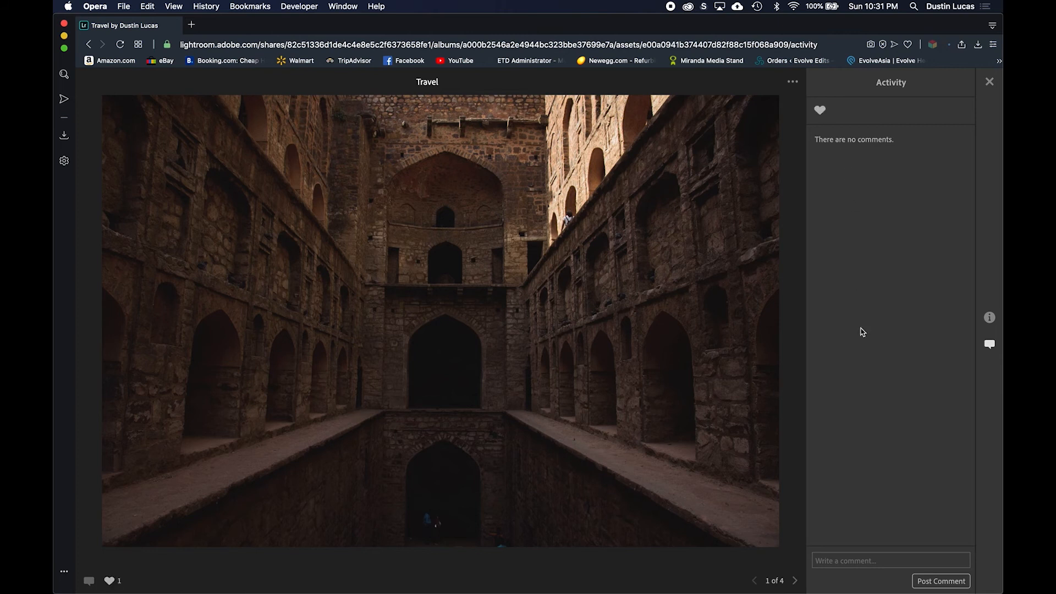
Post the comment "awesome photo" on the album's first photo
click(861, 562)
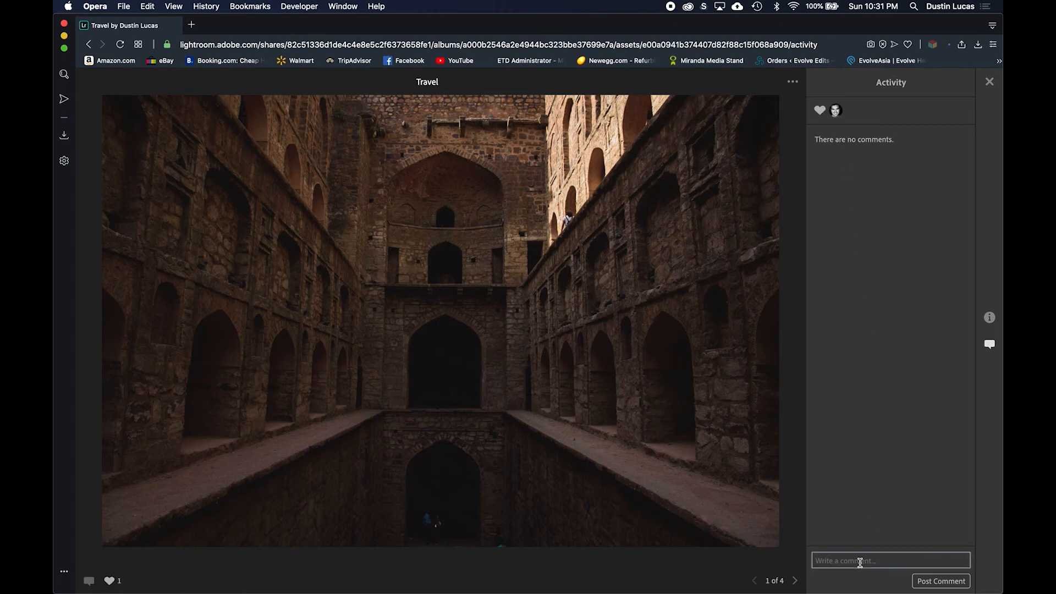
text(awesome photo)
click(950, 578)
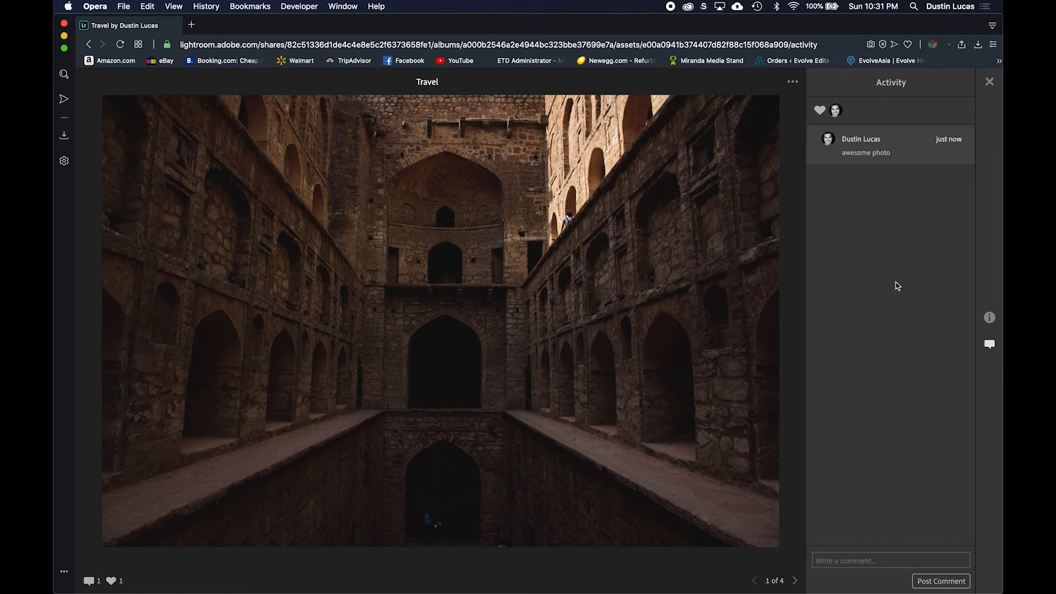
Switch back to Adobe Lightroom, finish the Share & Invite settings, and open the Travel album's first photo in the single-photo view
key(super+Tab)
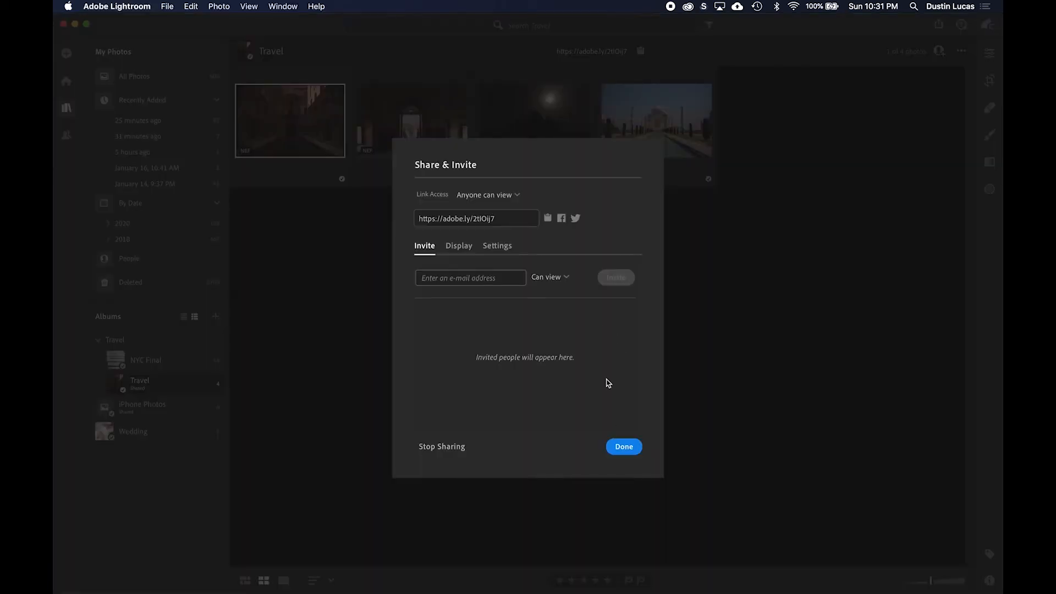
click(622, 446)
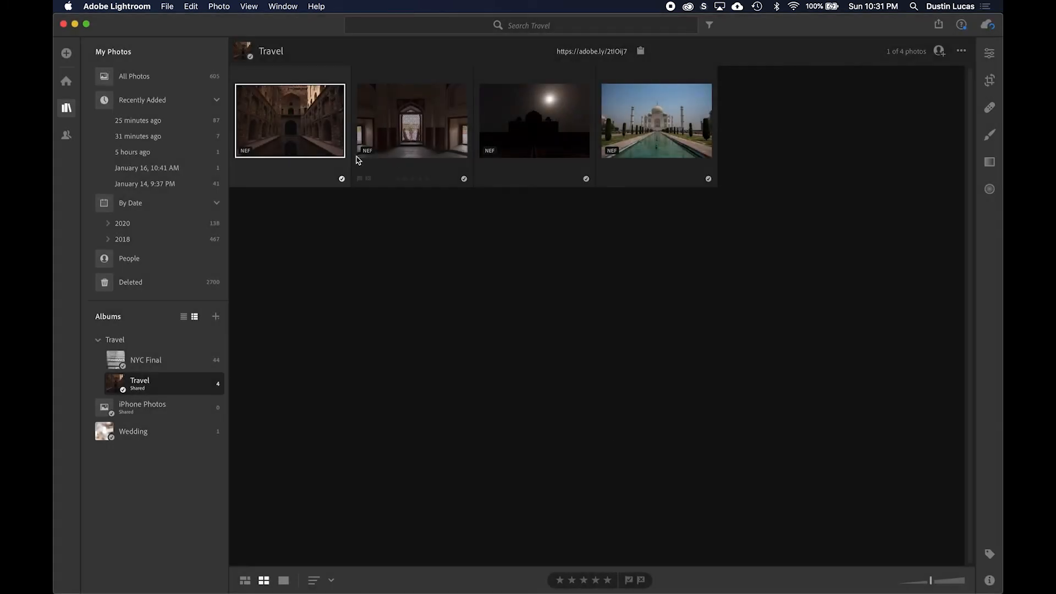
key(super+Tab)
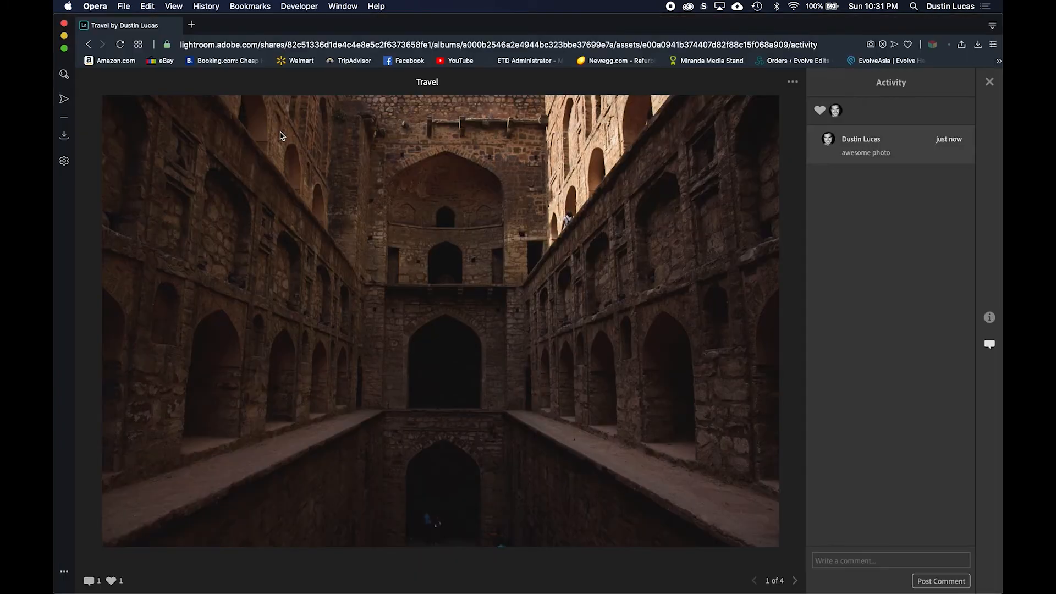
key(super+Tab)
double_click(281, 136)
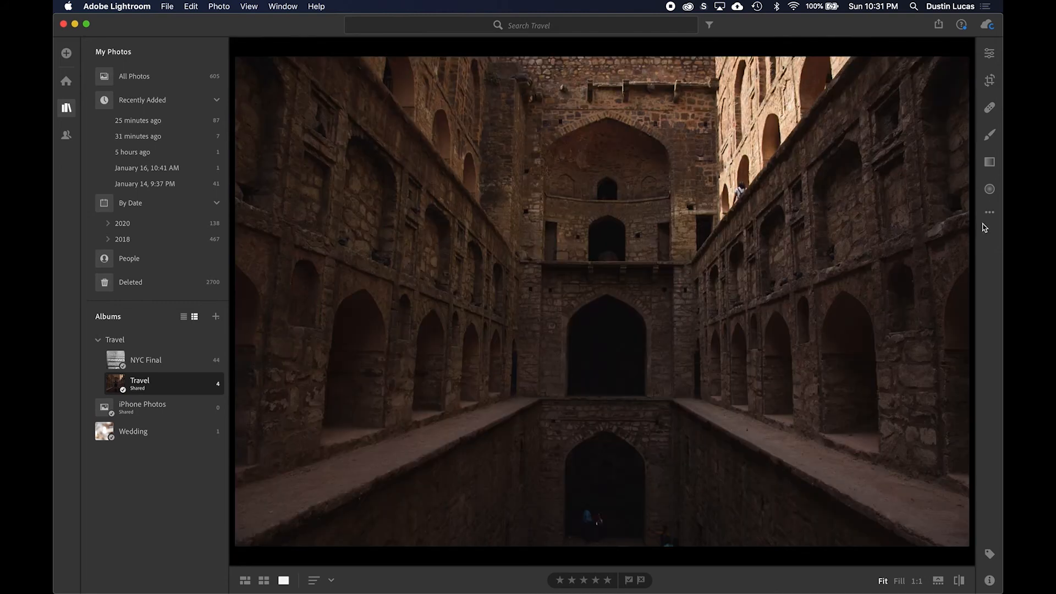
Examine the photo's info, keywords and sort options for the web comment and like
click(991, 578)
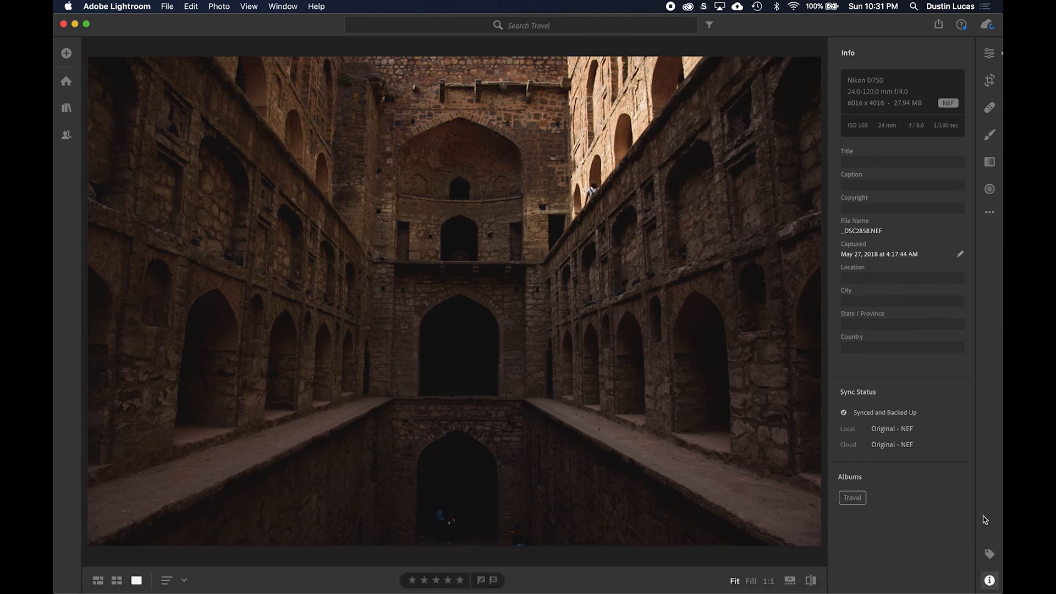
click(989, 556)
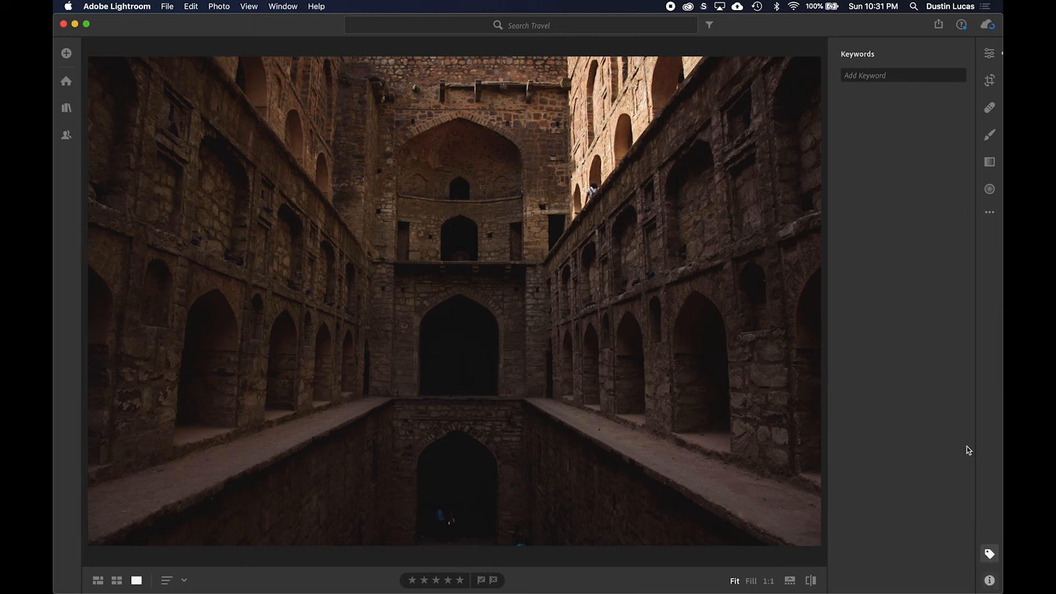
key(i)
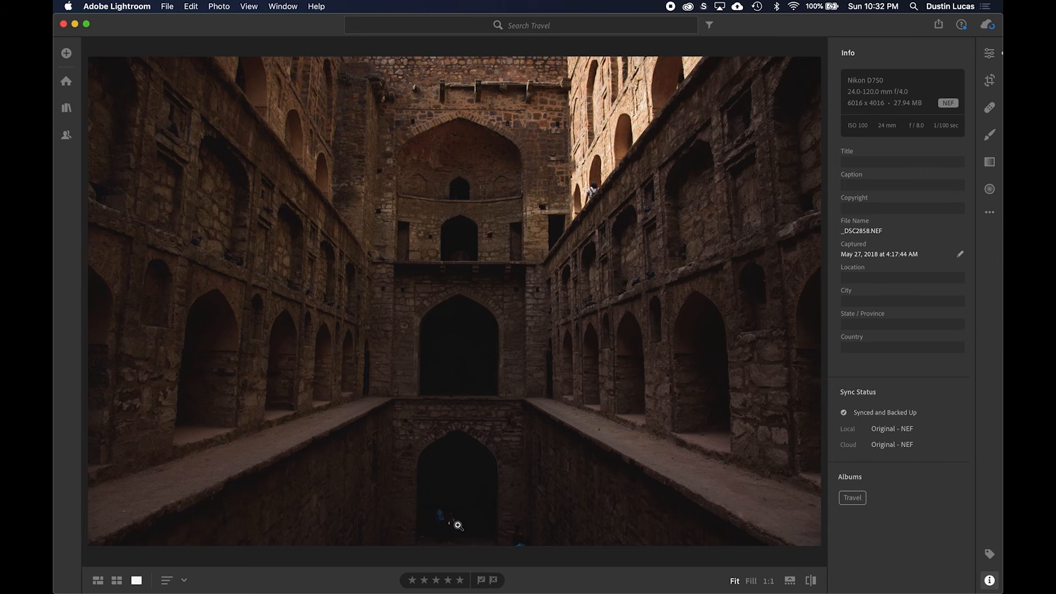
click(164, 582)
click(164, 581)
Switch to Opera, reopen the first photo from the shared Travel album page, and return to Adobe Lightroom
key(super+Tab)
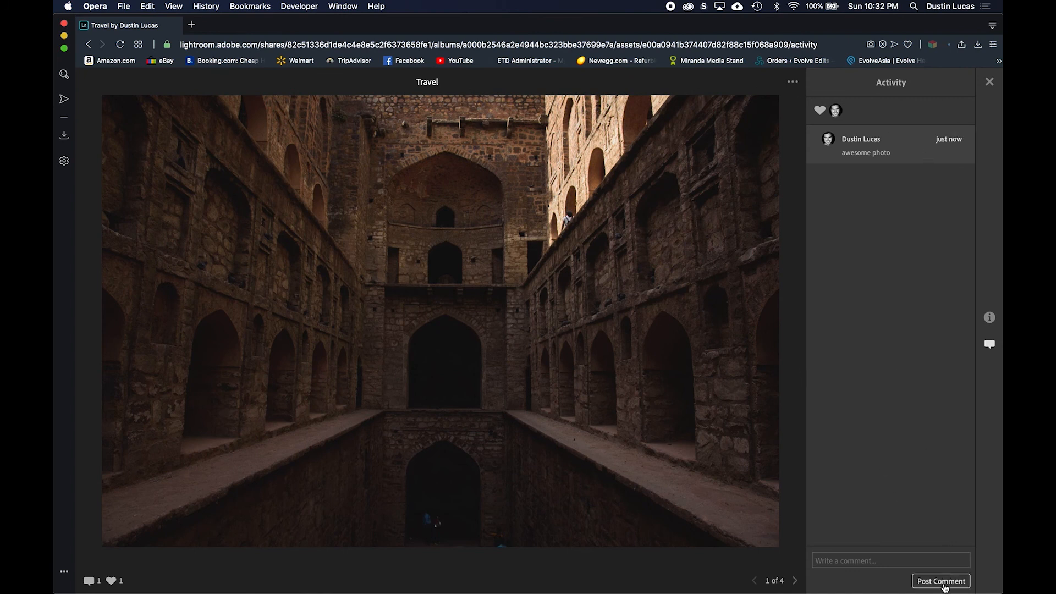
click(989, 82)
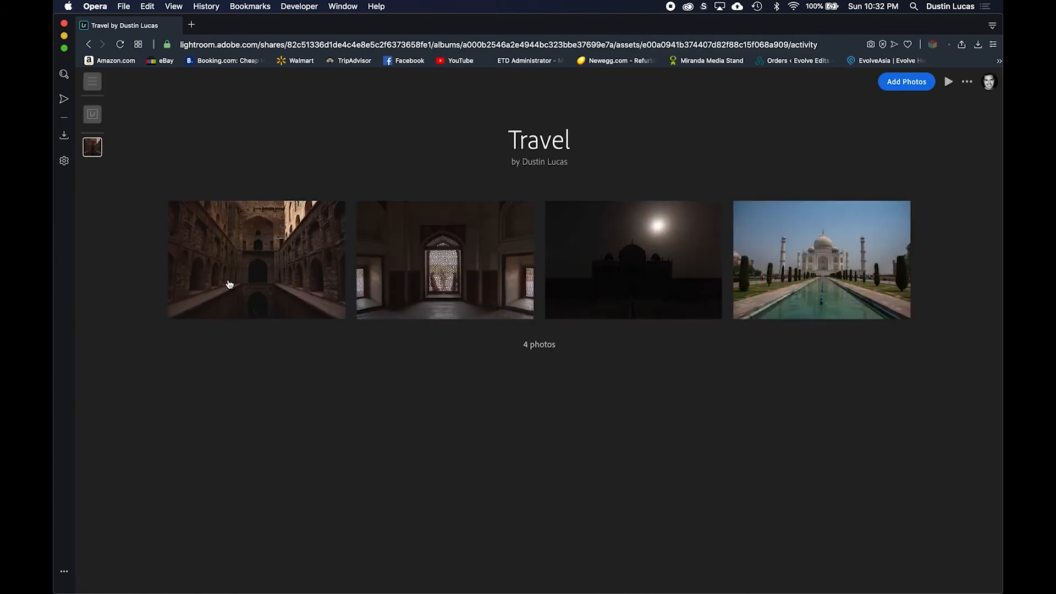
click(230, 283)
key(super+Tab)
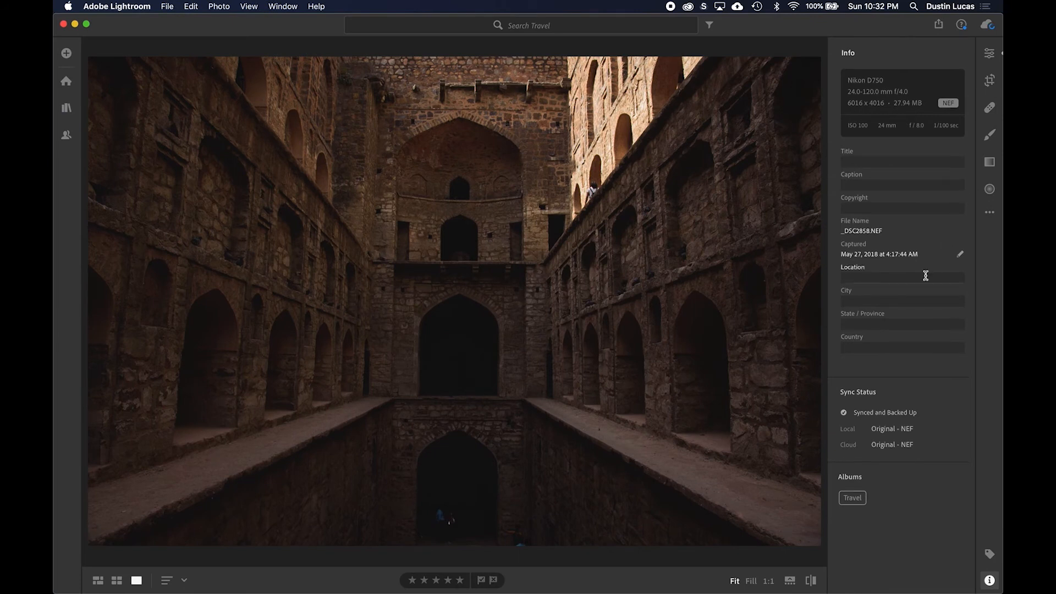
Inspect the photo at 1:1 magnification and check the cloud storage and sync status
click(478, 348)
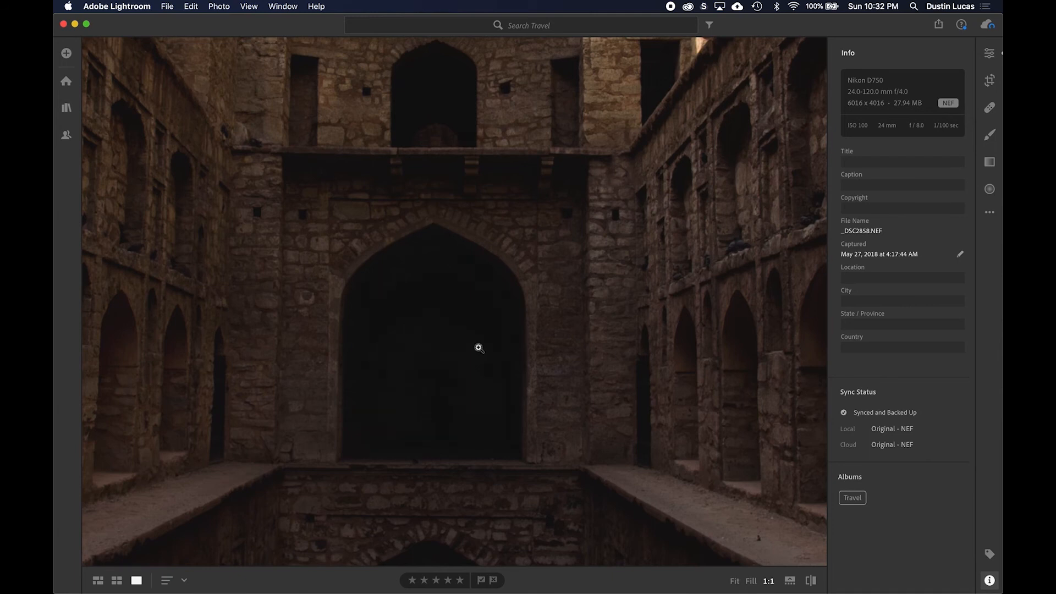
click(478, 348)
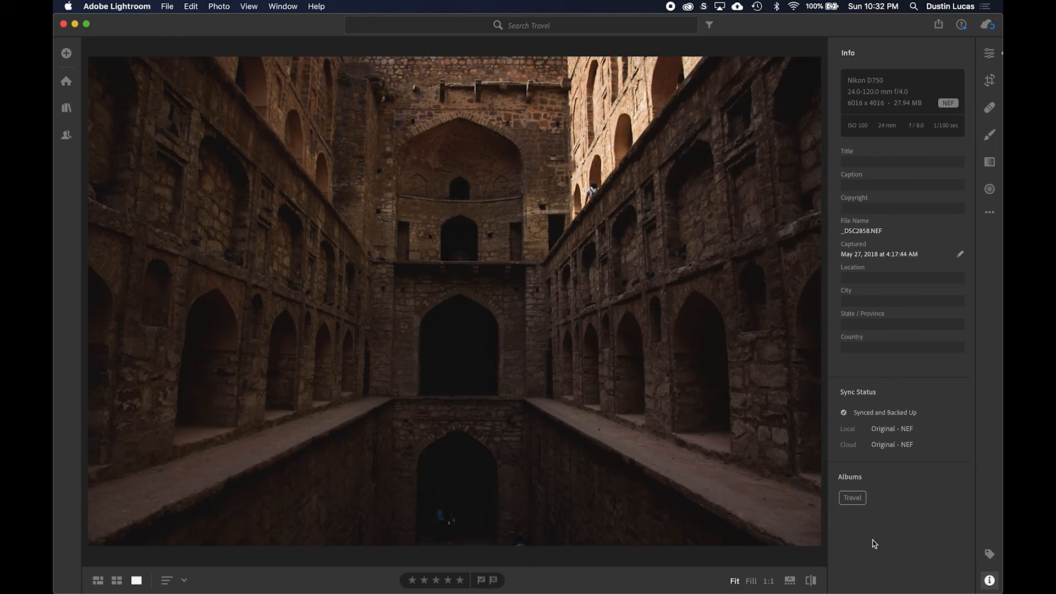
click(987, 24)
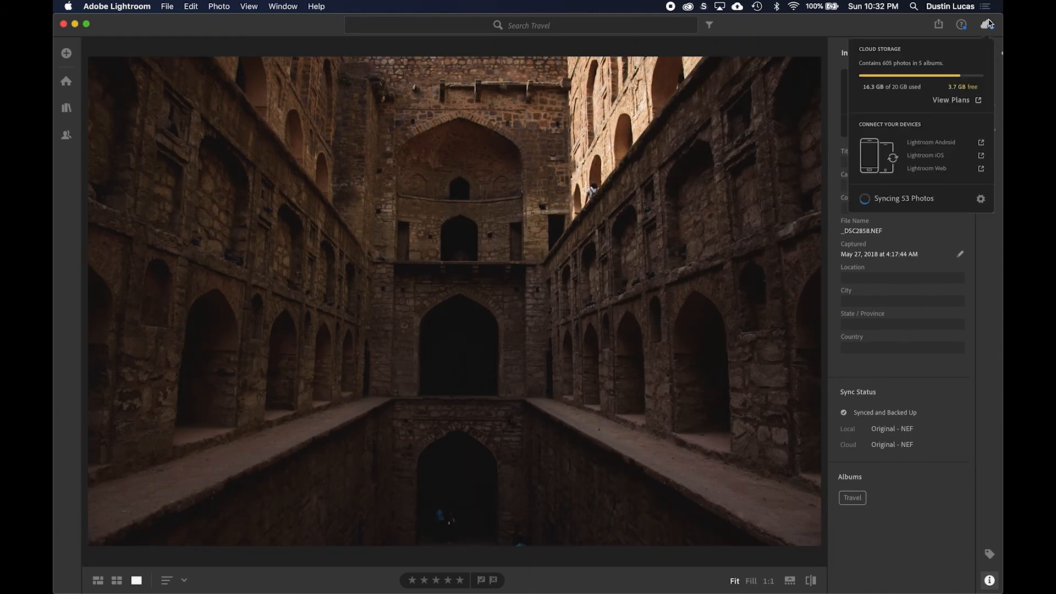
click(988, 24)
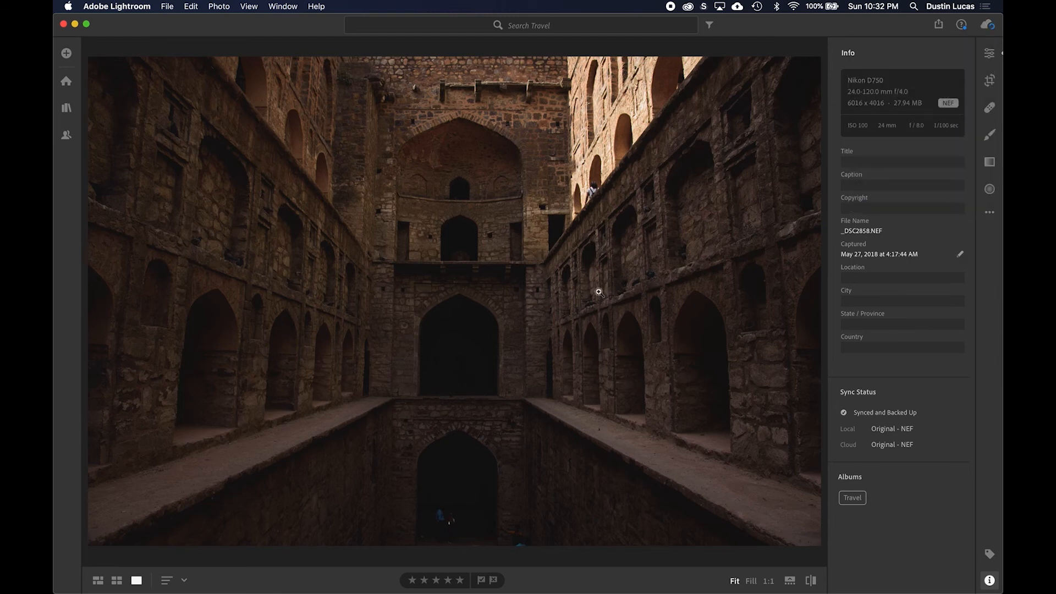
Switch to Opera, view the shared Travel album's second to fourth photos with their activity, and return to the album overview
key(super+Tab)
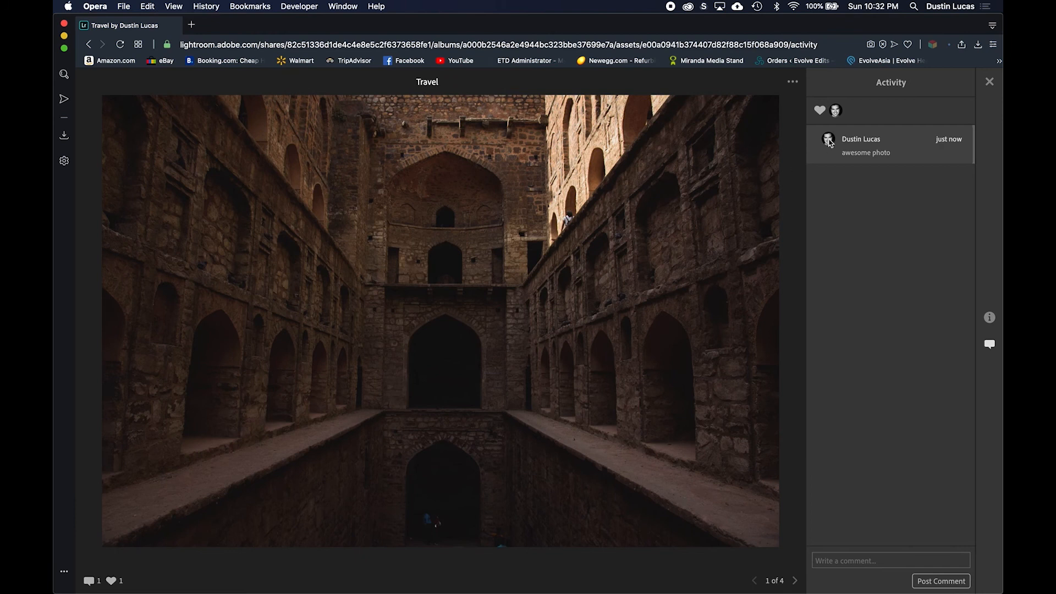
click(989, 83)
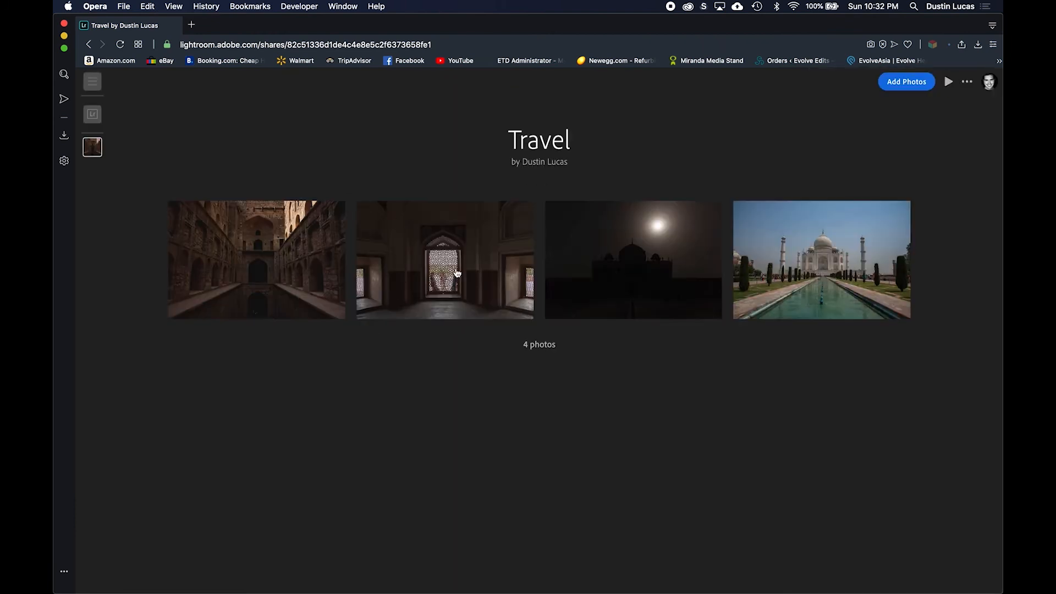
click(491, 288)
key(Right)
key(Right)
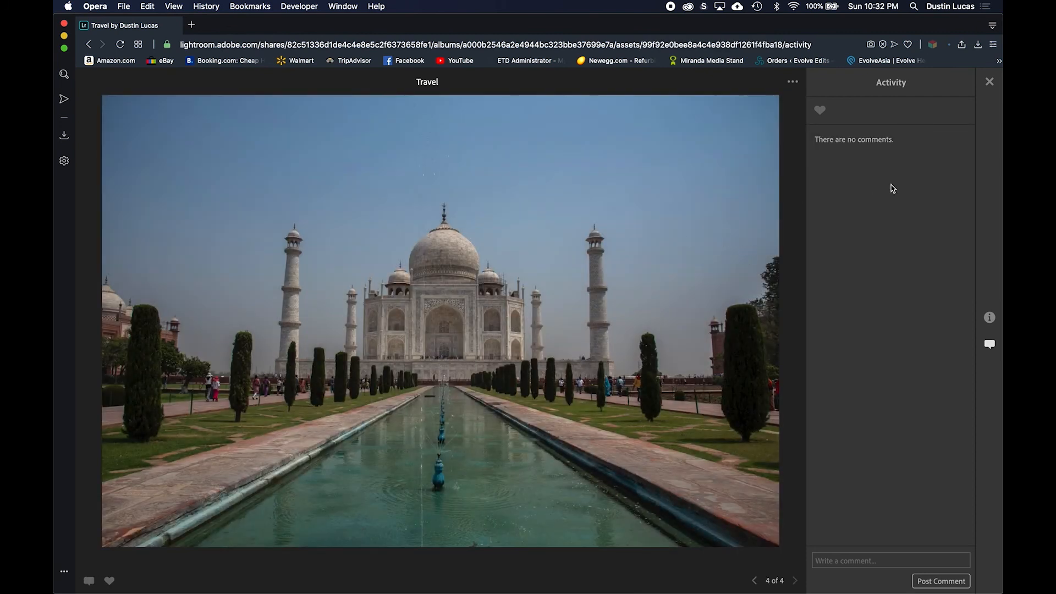
click(988, 82)
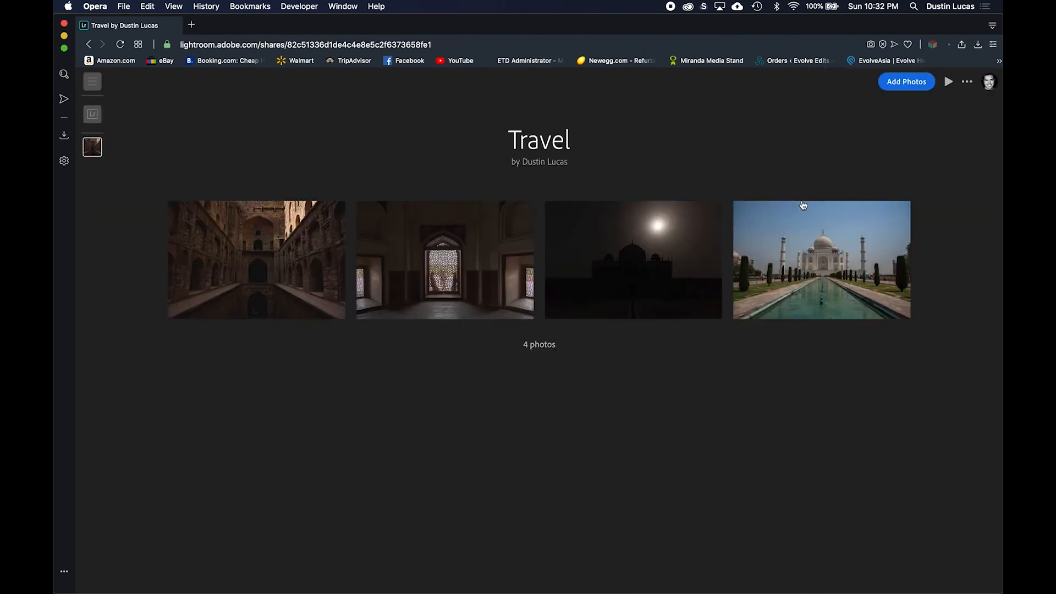
Inspect the fourth Travel photo's activity, file info and download options, and return to the shared album overview
click(776, 278)
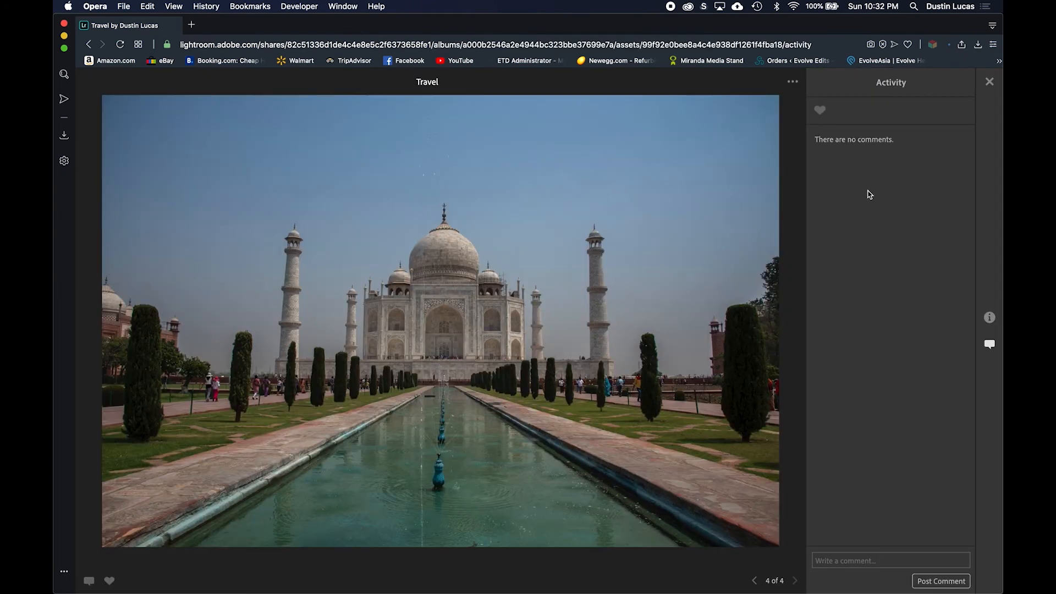
click(991, 319)
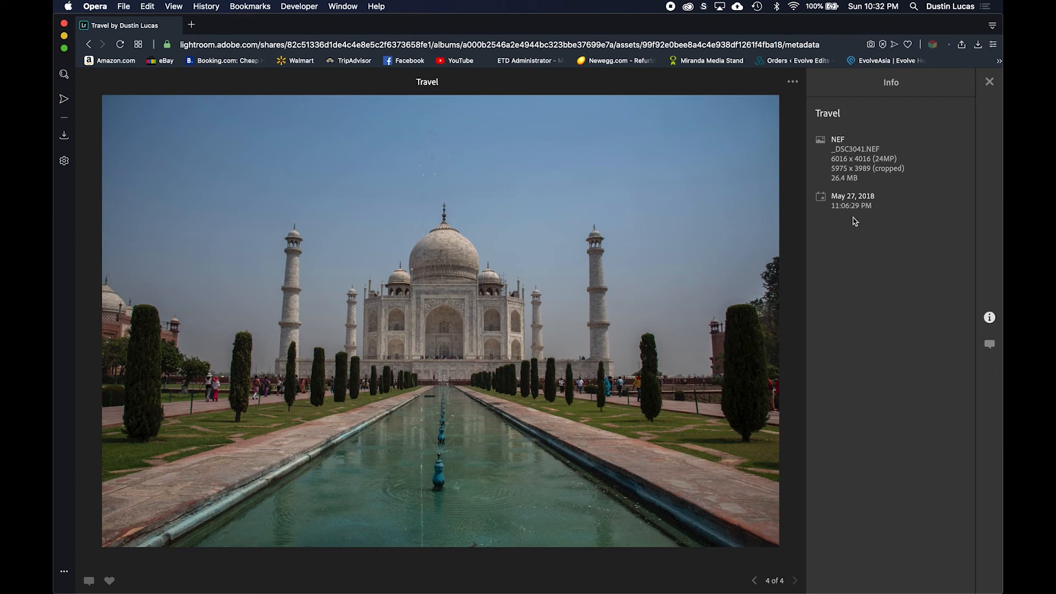
click(793, 84)
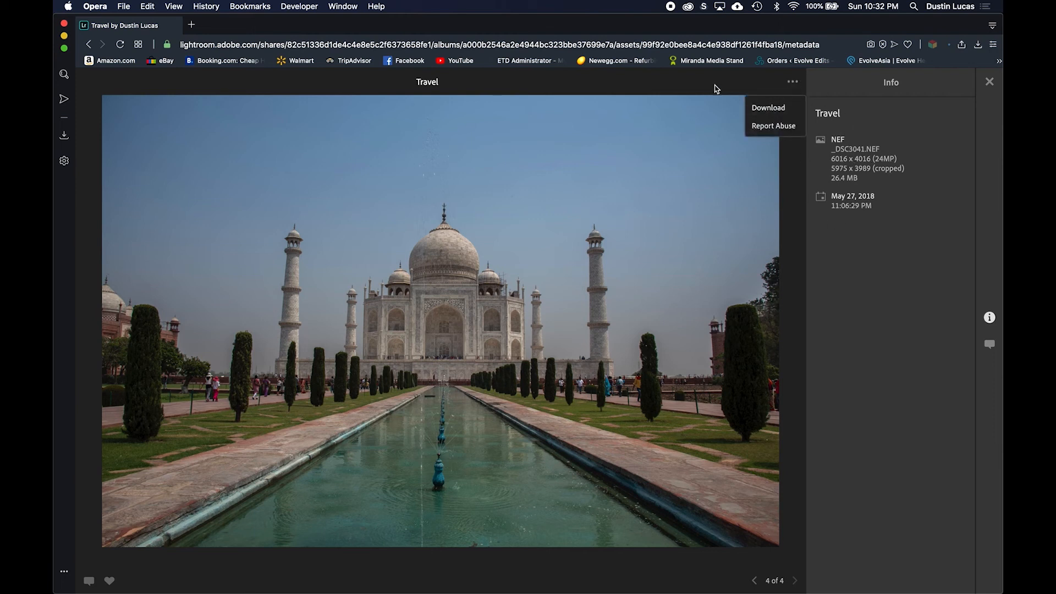
click(88, 44)
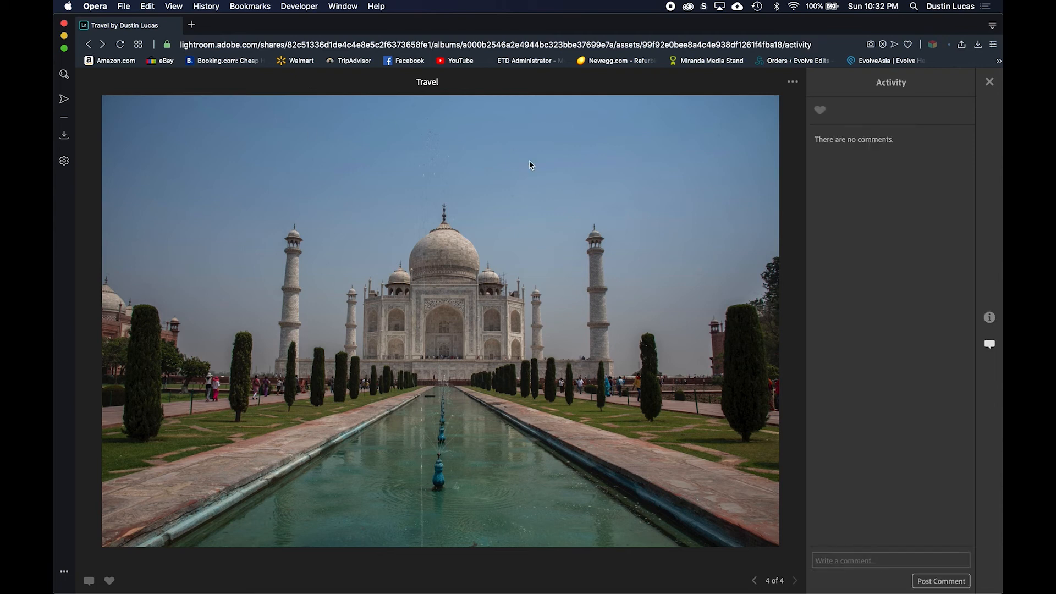
click(90, 44)
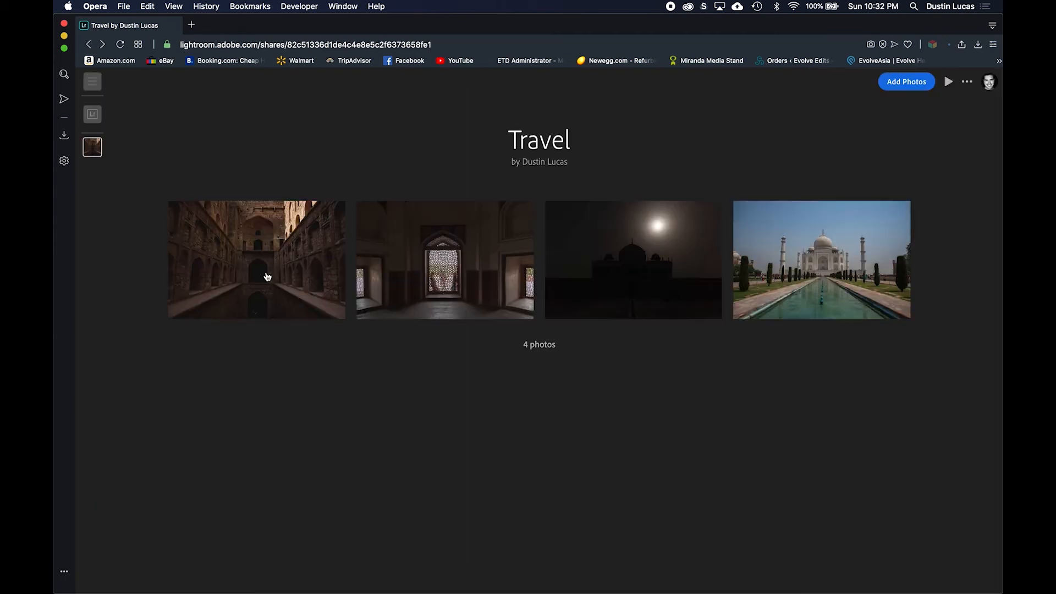
Review the first photo's comment and like, and check the shared album's photo download options
click(267, 277)
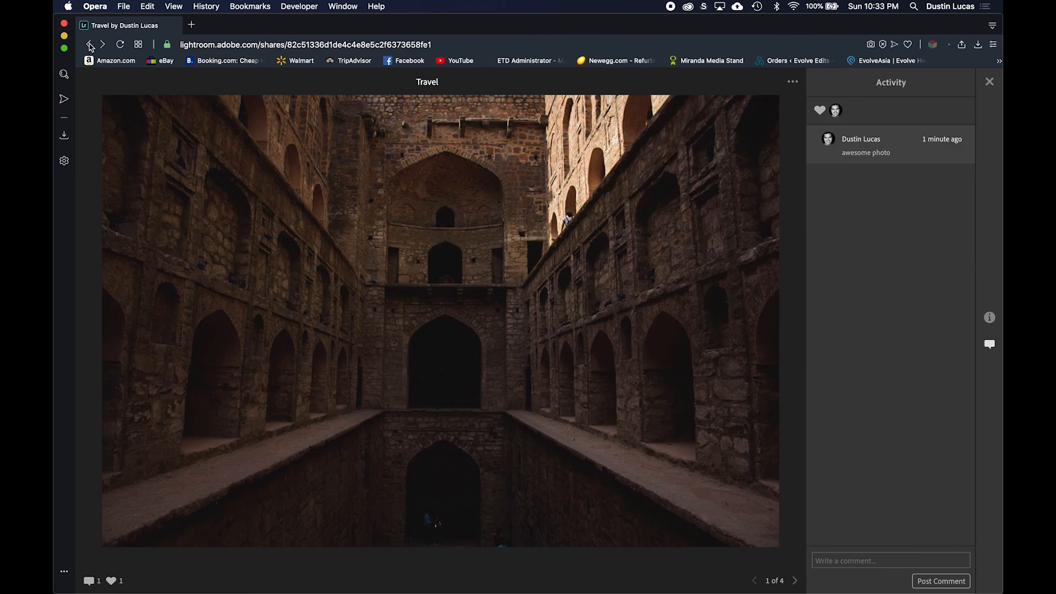
click(90, 45)
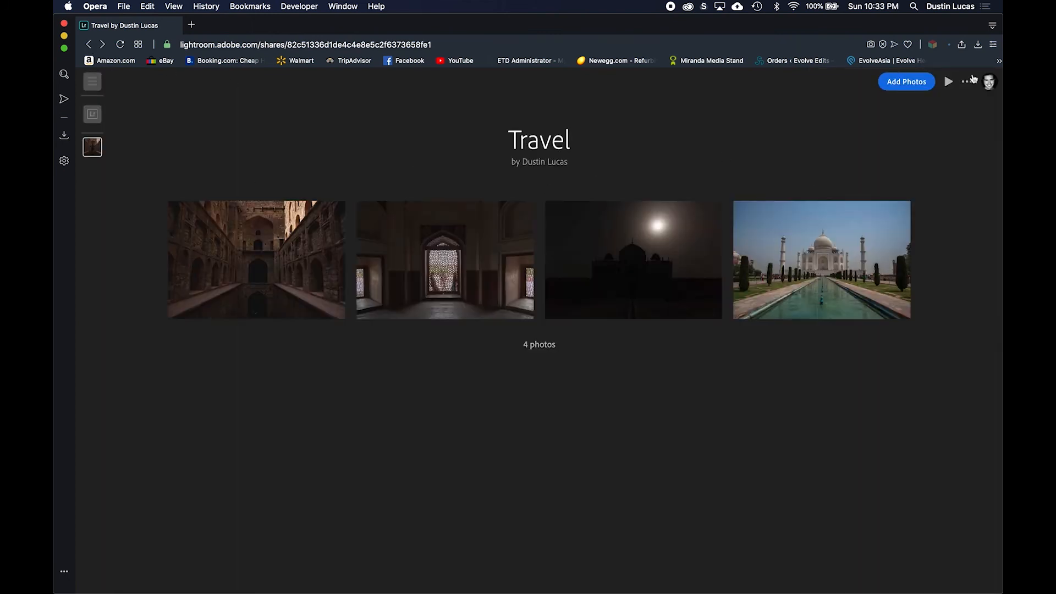
click(967, 82)
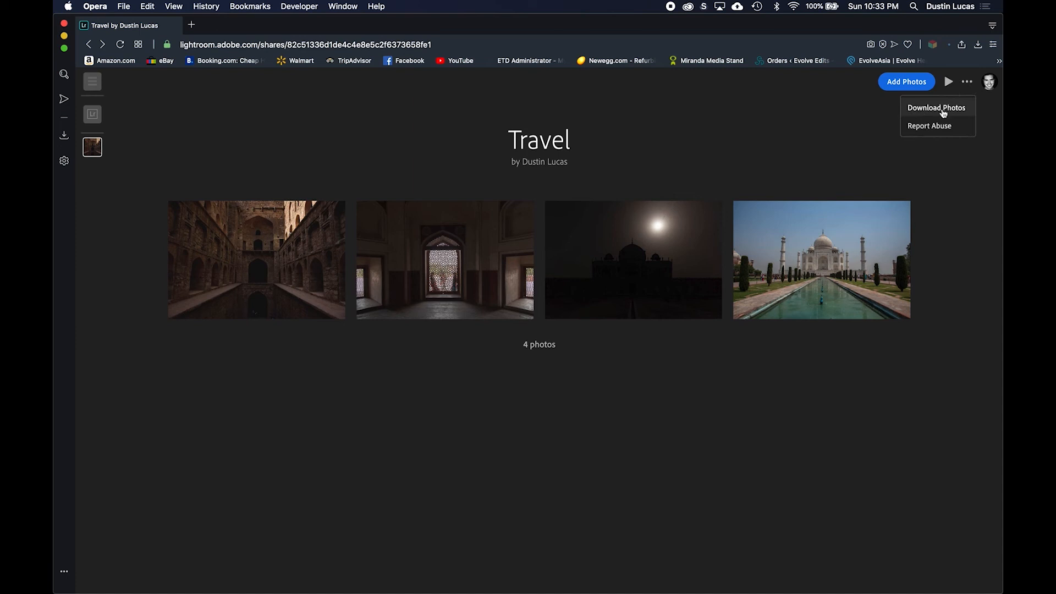
click(858, 118)
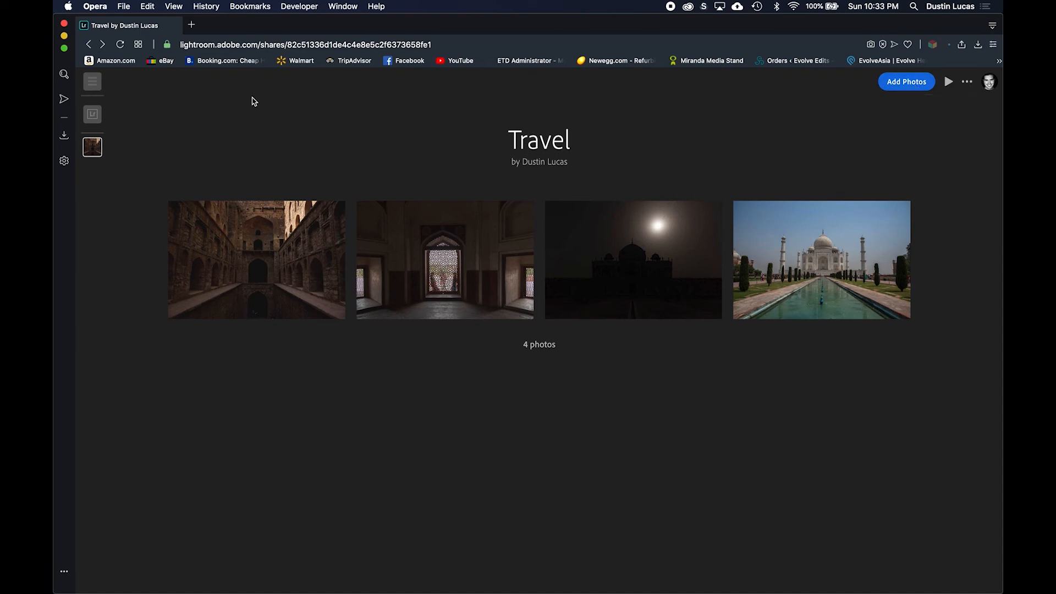
Open the Lightroom web library from the shared page, view Lightroom Classic, and switch to Adobe Lightroom
click(99, 117)
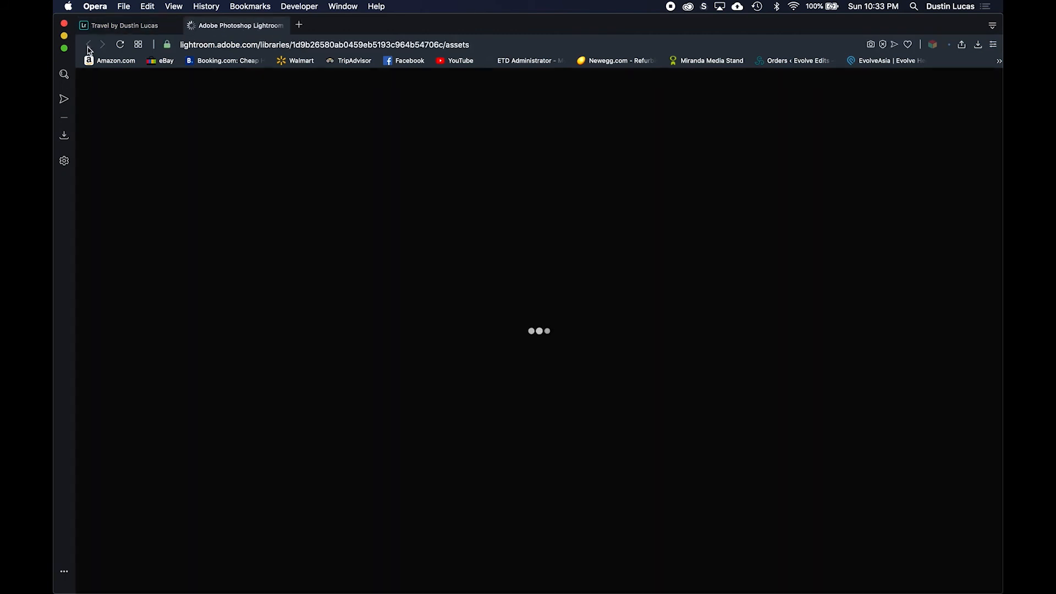
key(super+Tab)
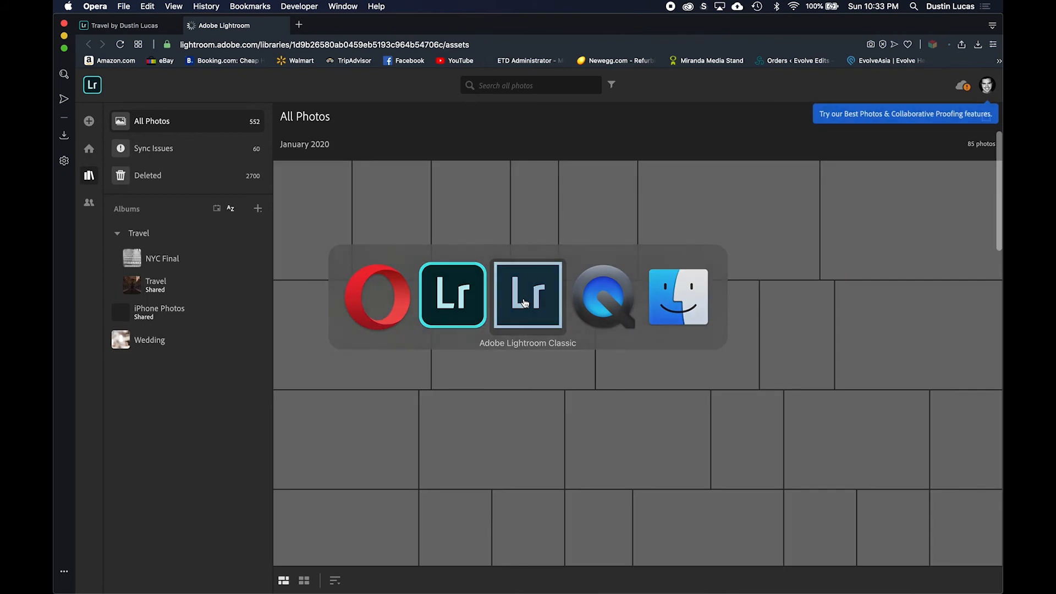
click(525, 303)
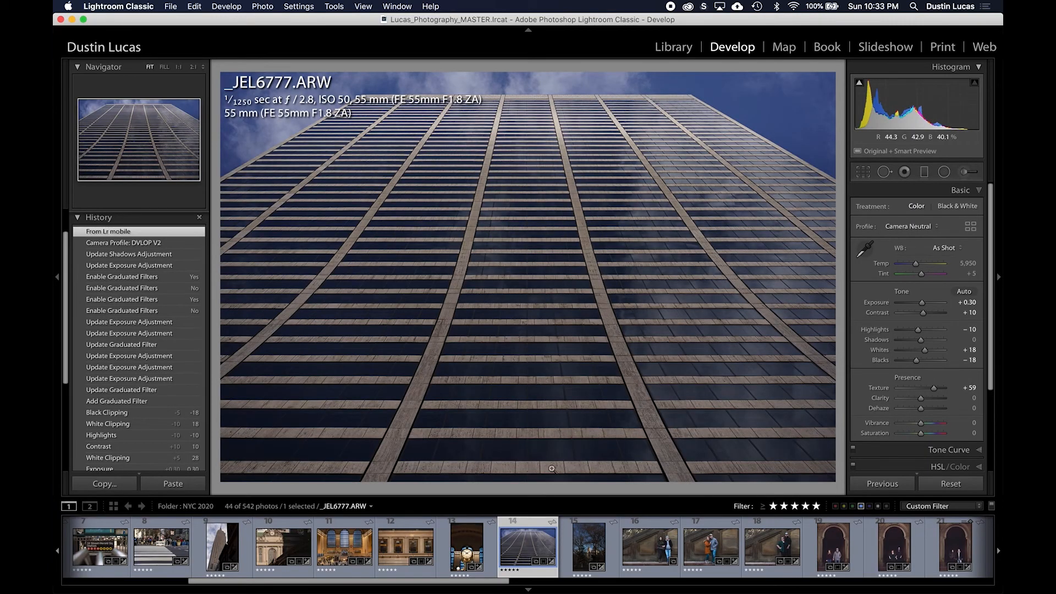
key(super+Tab)
key(super+Tab)
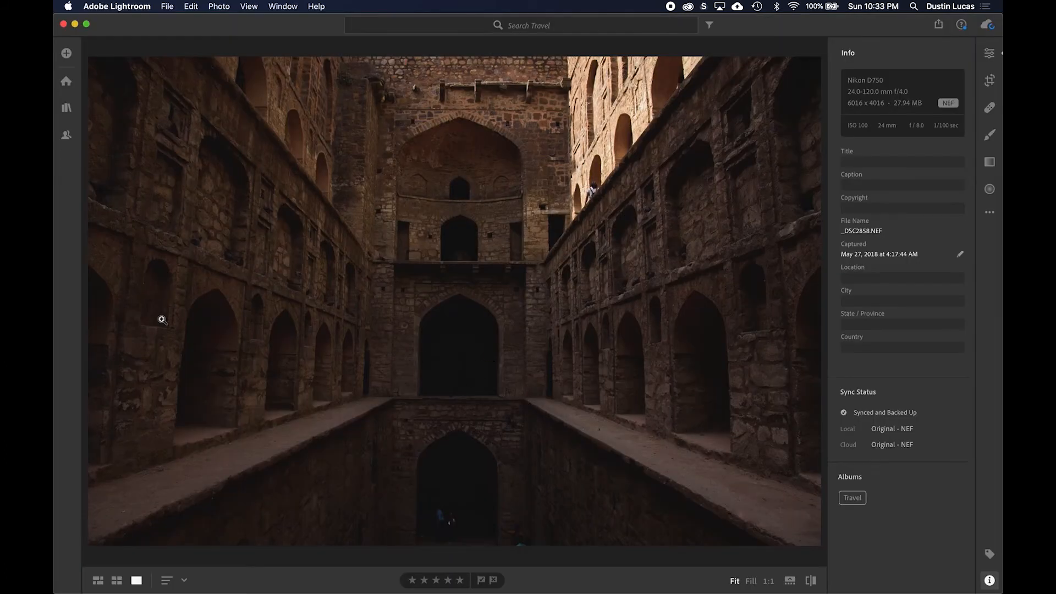
Open the Travel album's Share & Invite options and set its display title to "Personal Trip"
key(p)
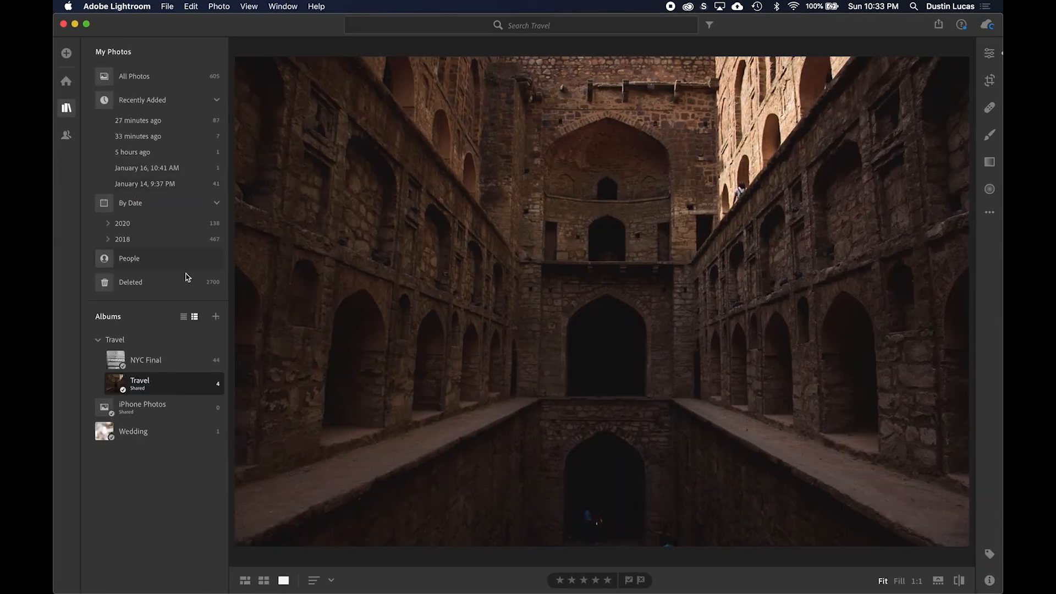
right_click(139, 384)
click(177, 398)
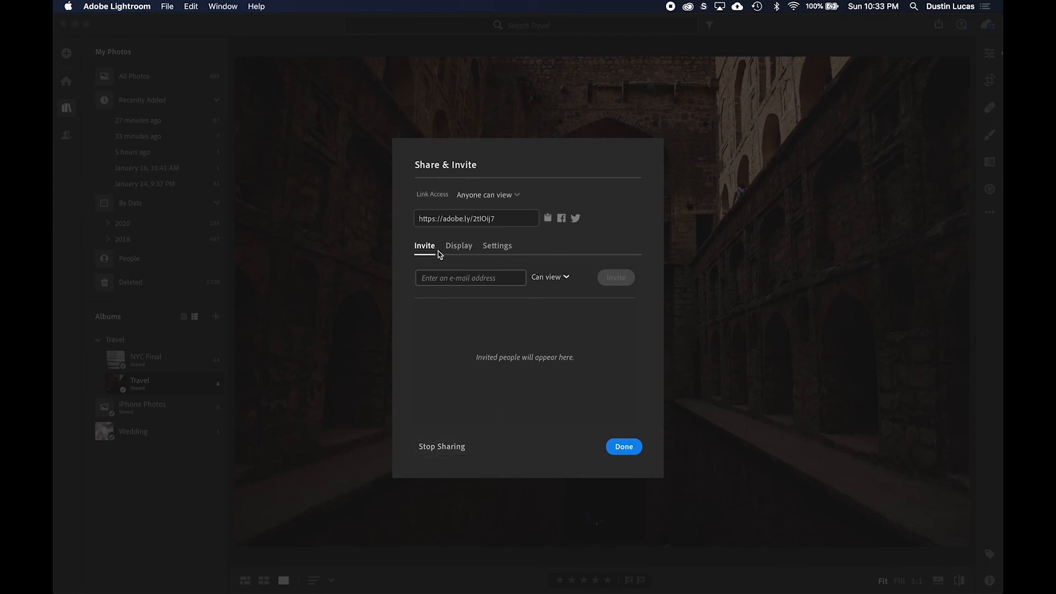
click(460, 246)
click(466, 271)
double_click(466, 271)
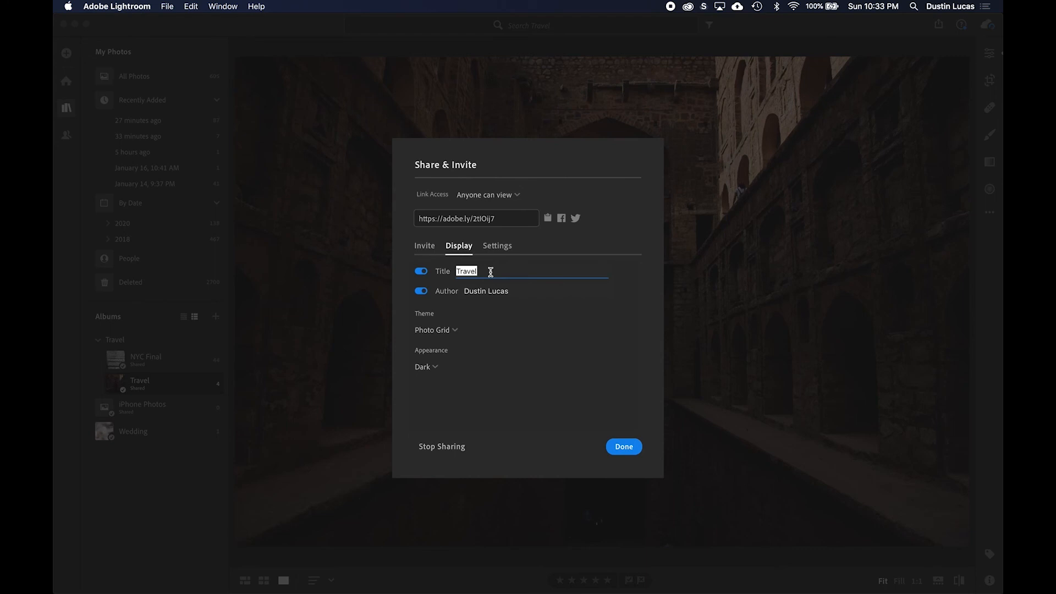
text(Personal Trip)
Clear the author name shown on the shared Travel album and save the sharing options
click(490, 293)
triple_click(498, 292)
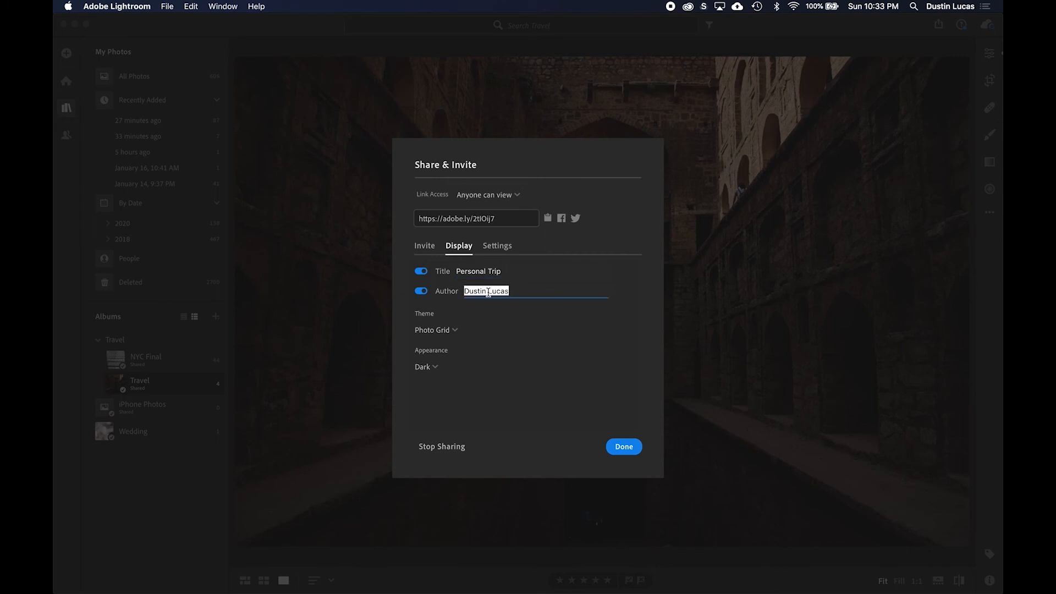
key(BackSpace)
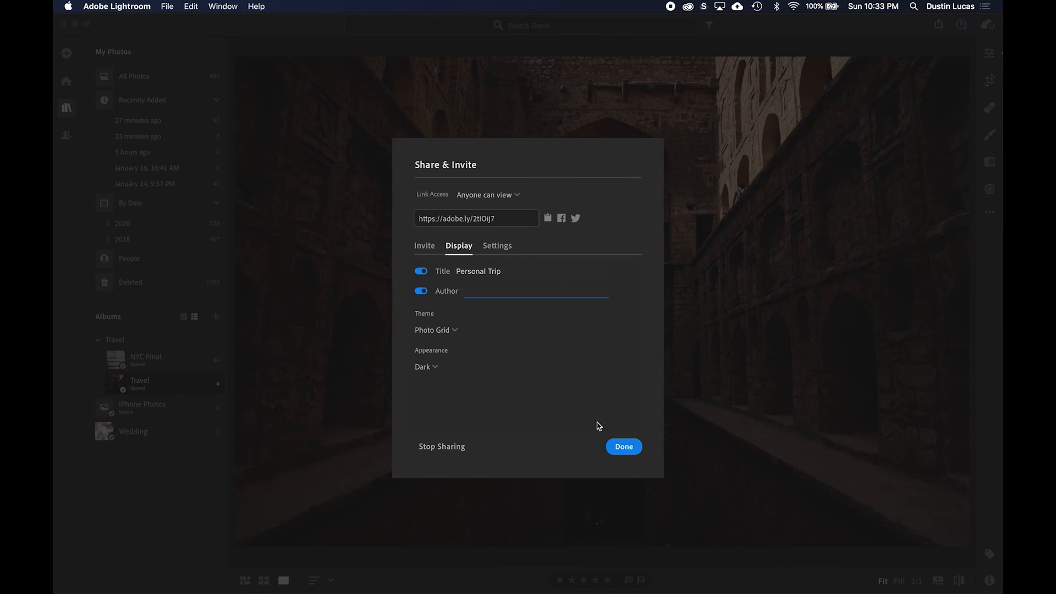
click(626, 447)
Reopen the Travel album's Share & Invite options, open its share link in Opera, and close the outdated Travel page
key(super+Tab)
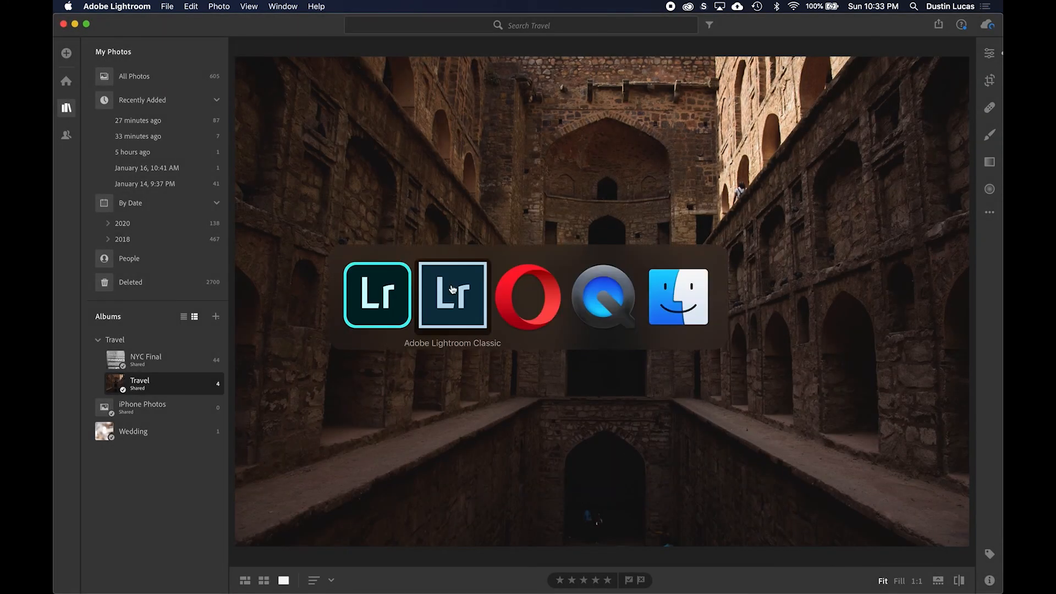
right_click(146, 379)
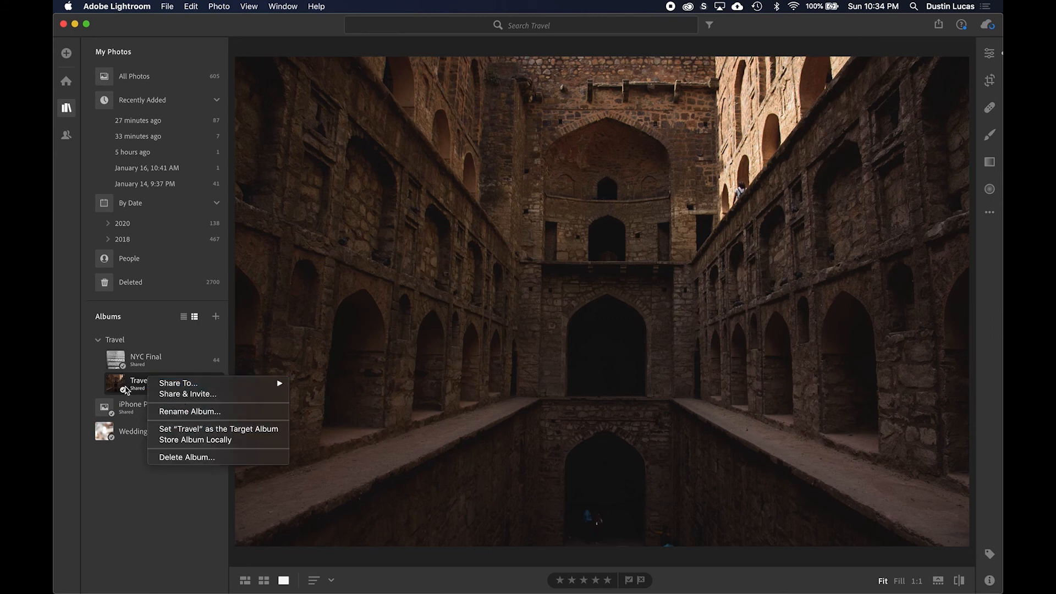
click(146, 387)
right_click(147, 388)
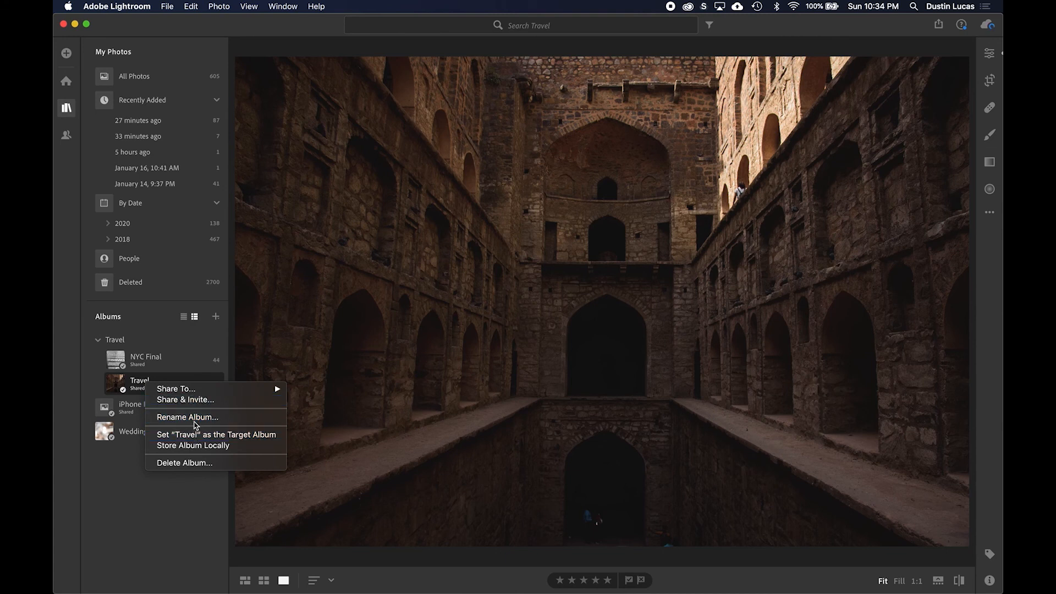
click(196, 400)
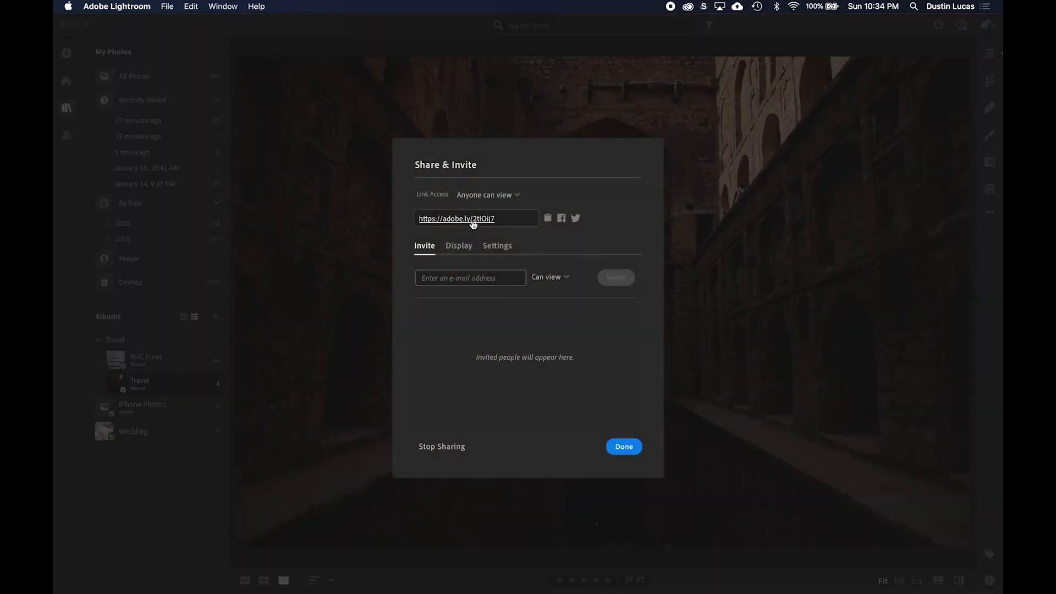
click(472, 220)
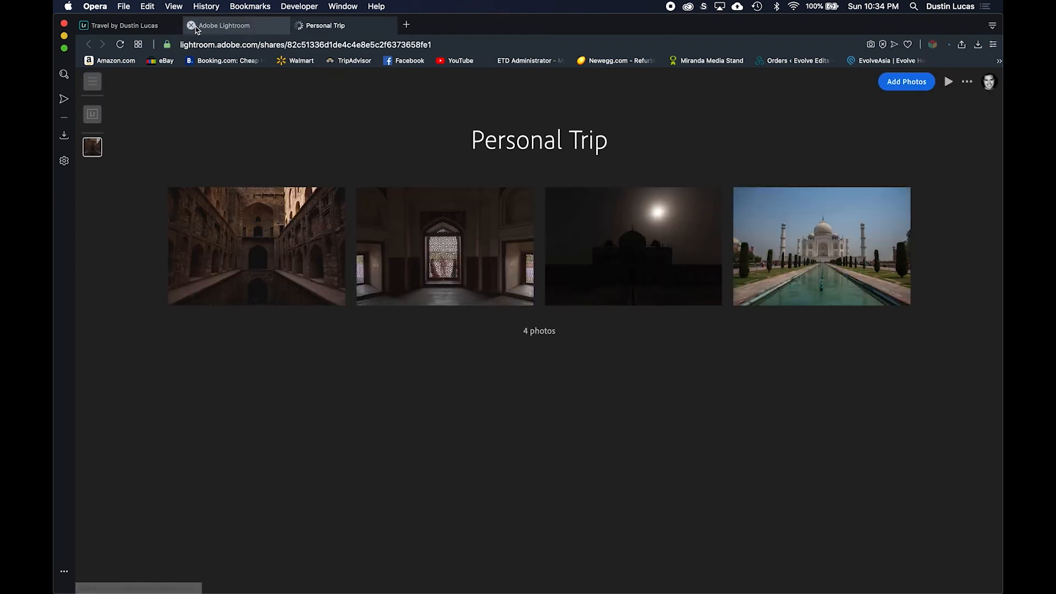
click(84, 26)
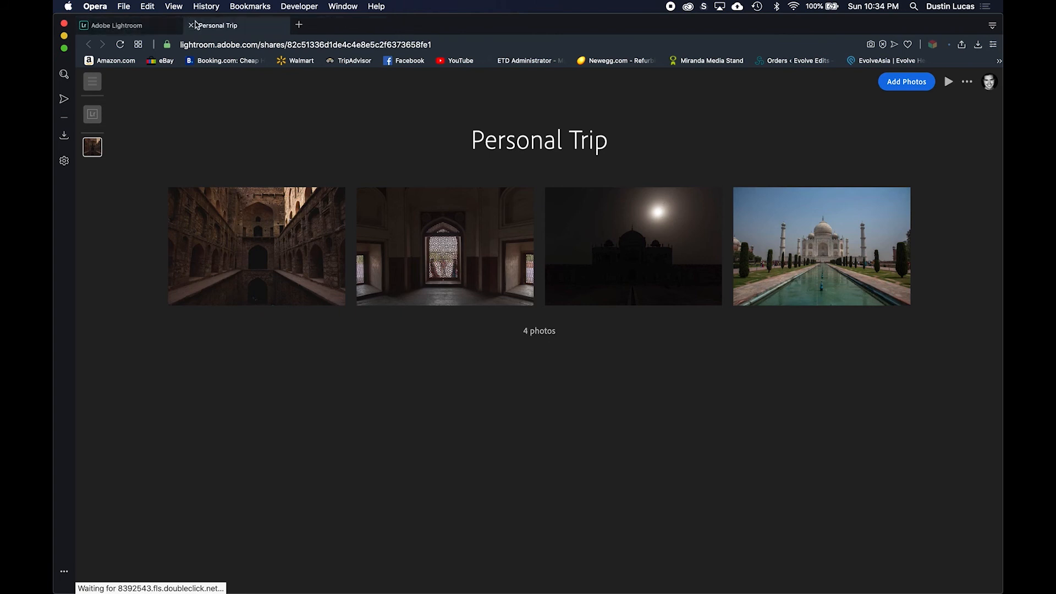
Switch to Adobe Lightroom, disable comments and likes, show metadata for the shared Travel album, and save the settings
key(super+Tab)
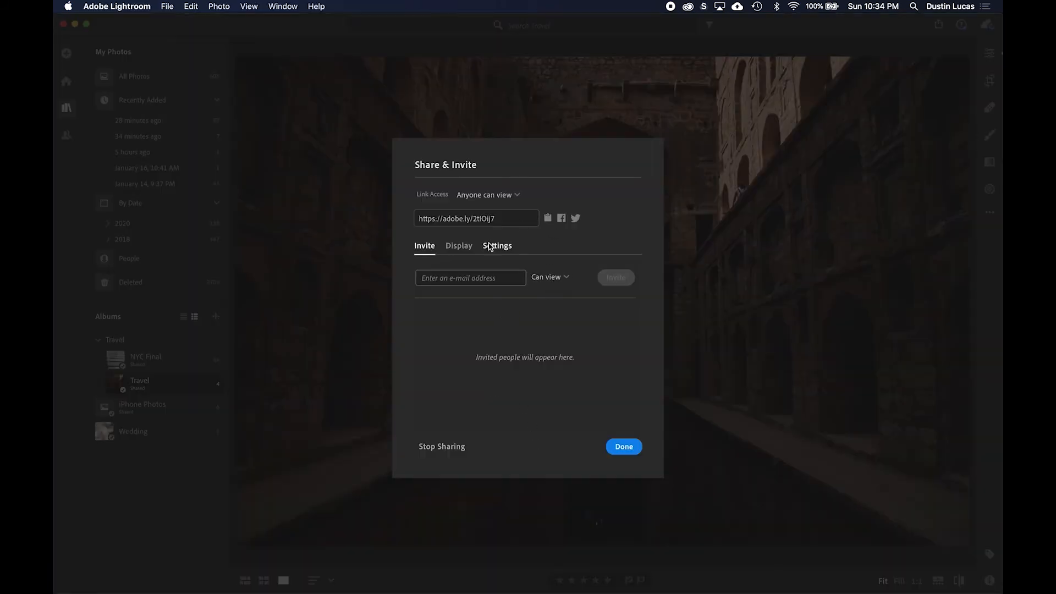
click(507, 247)
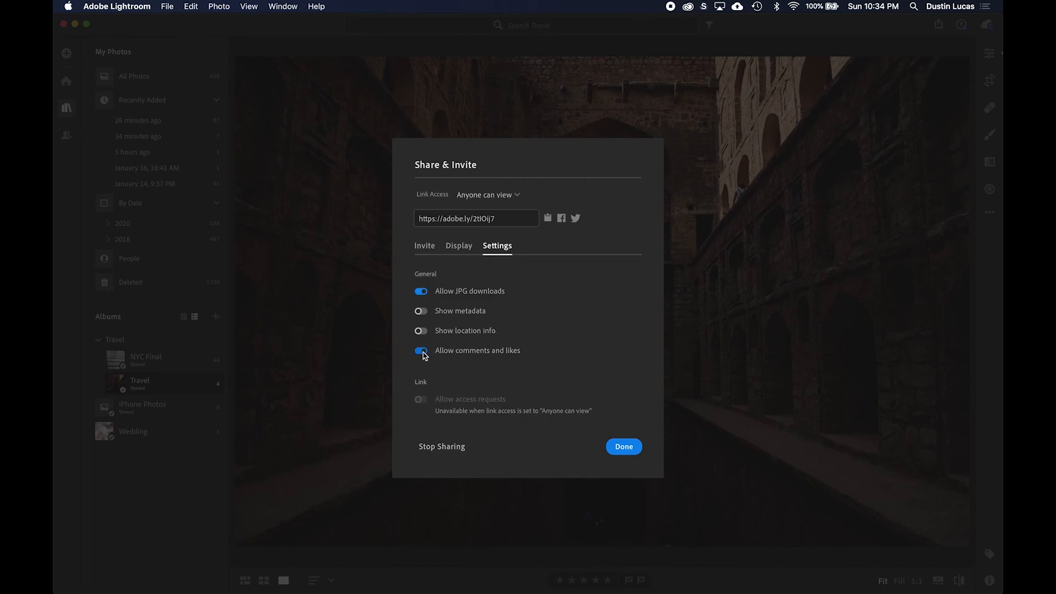
click(423, 352)
click(423, 293)
click(422, 294)
click(424, 312)
click(623, 448)
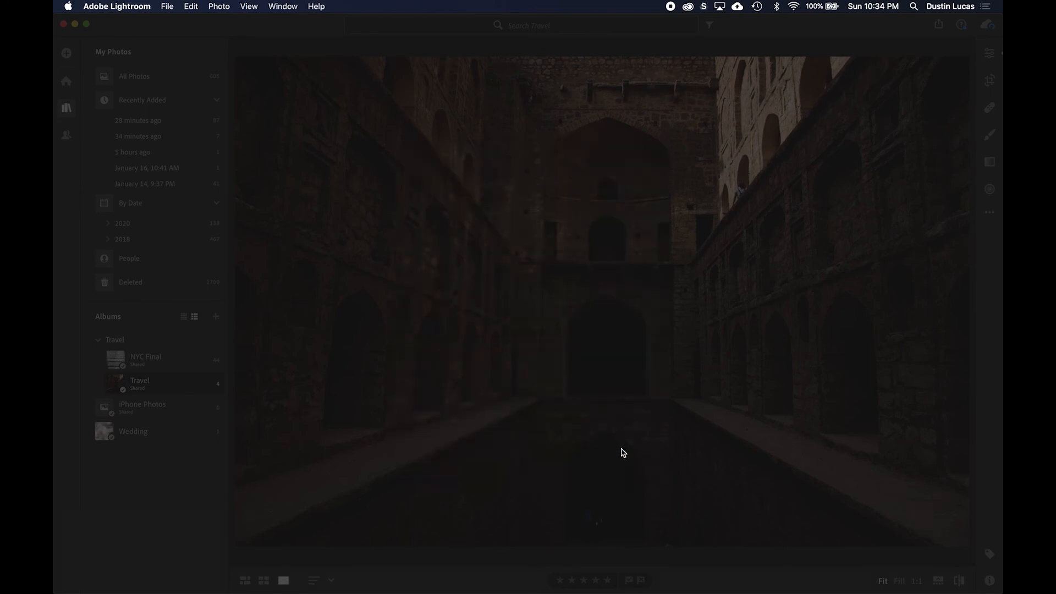
key(super+Tab)
key(super+Tab)
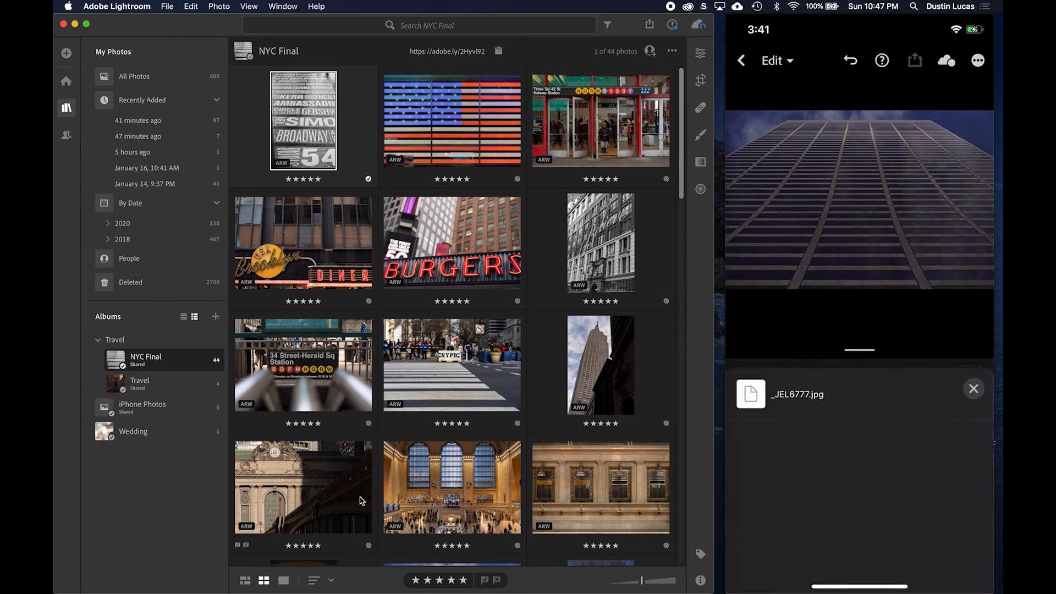
Examine the export options and available connections for the selected NYC Final photo, and switch to the QuickTime Player phone view
click(650, 25)
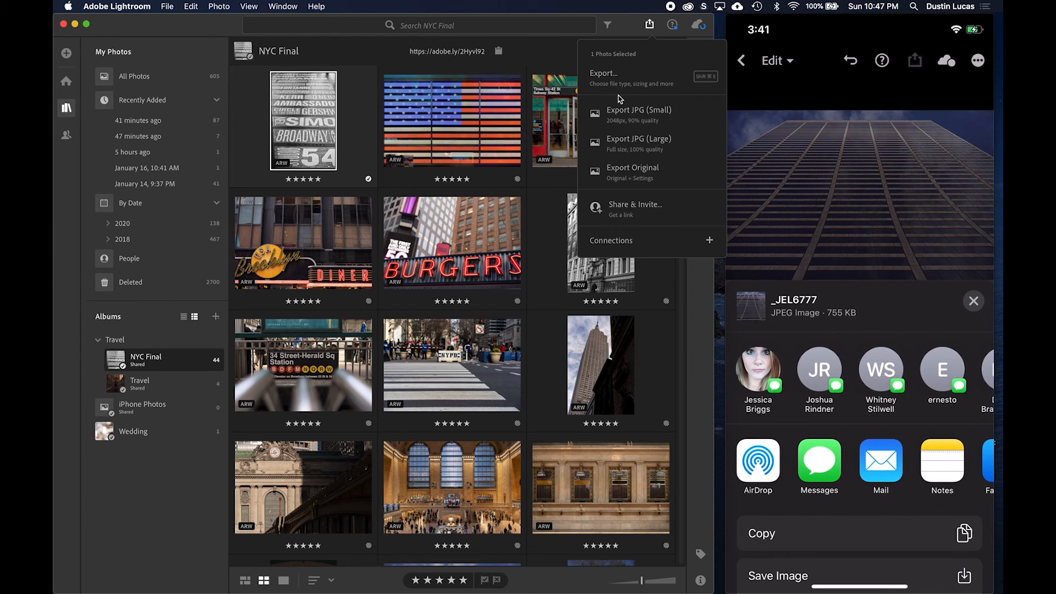
click(643, 244)
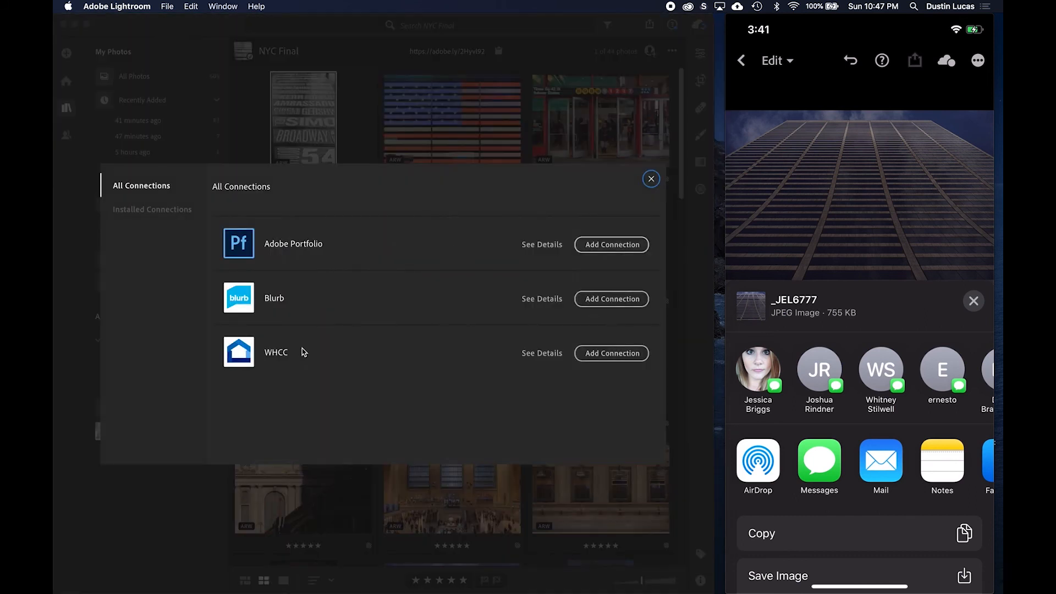
click(649, 177)
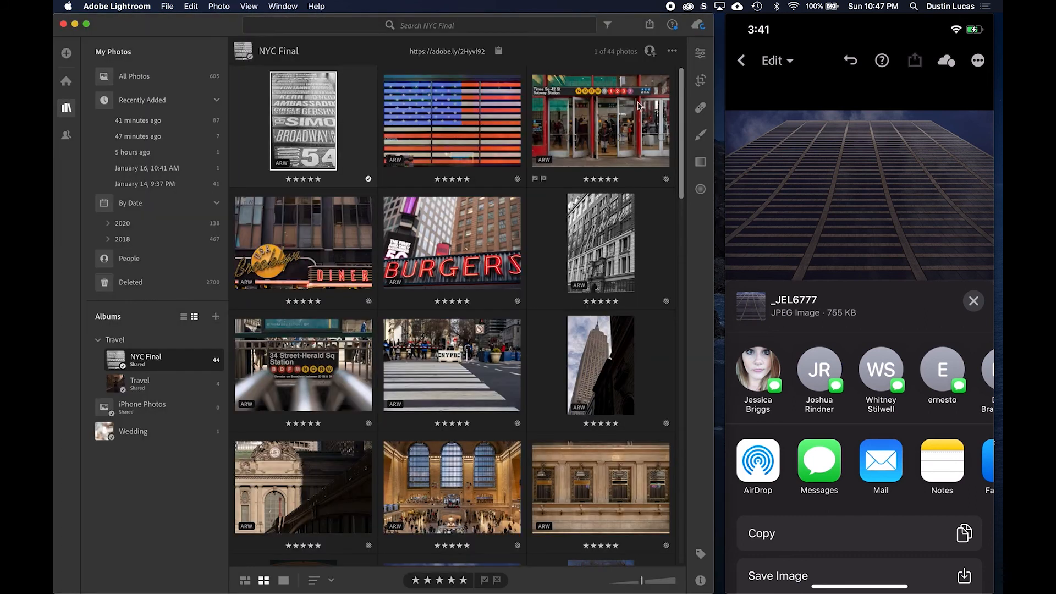
click(806, 23)
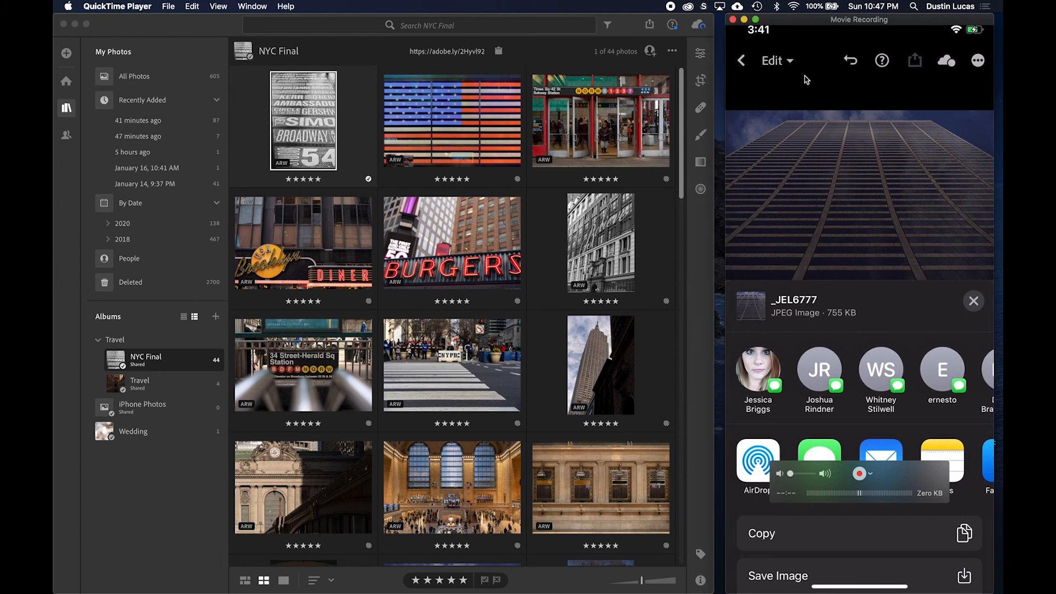